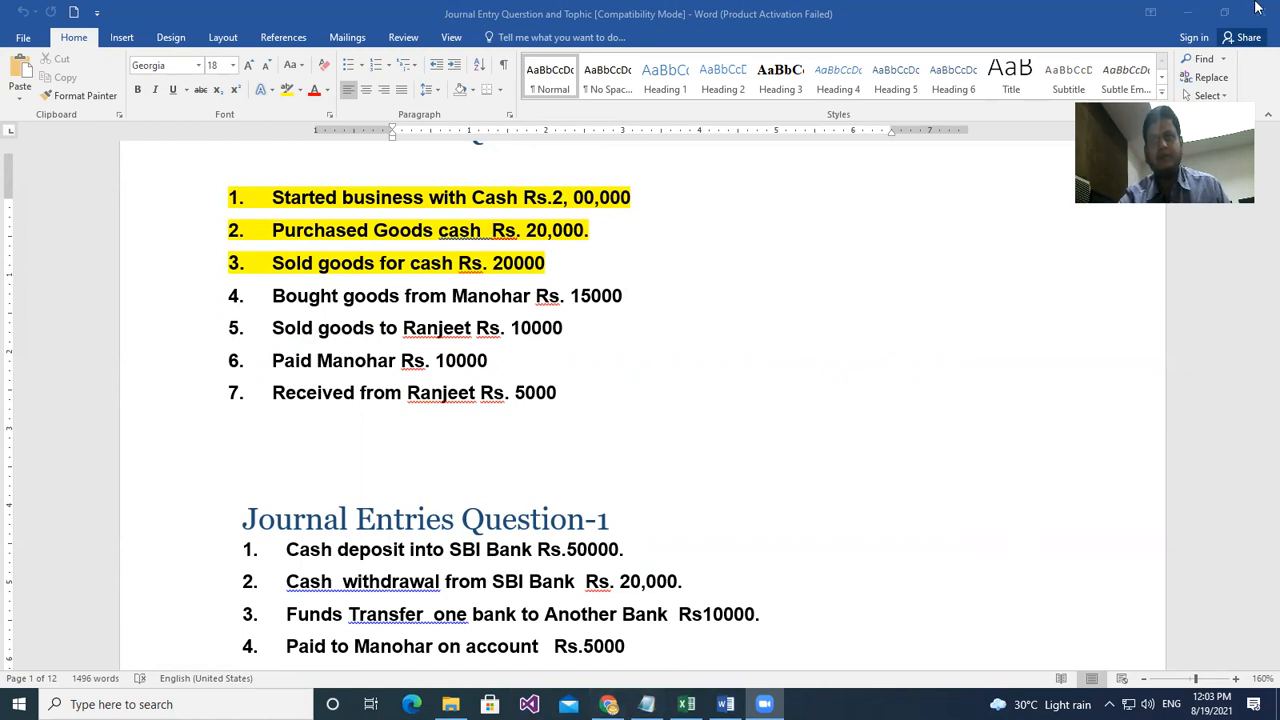
- Minimize the Word journal entry document to reveal the Tally Bcom 2021 folder
click(1193, 14)
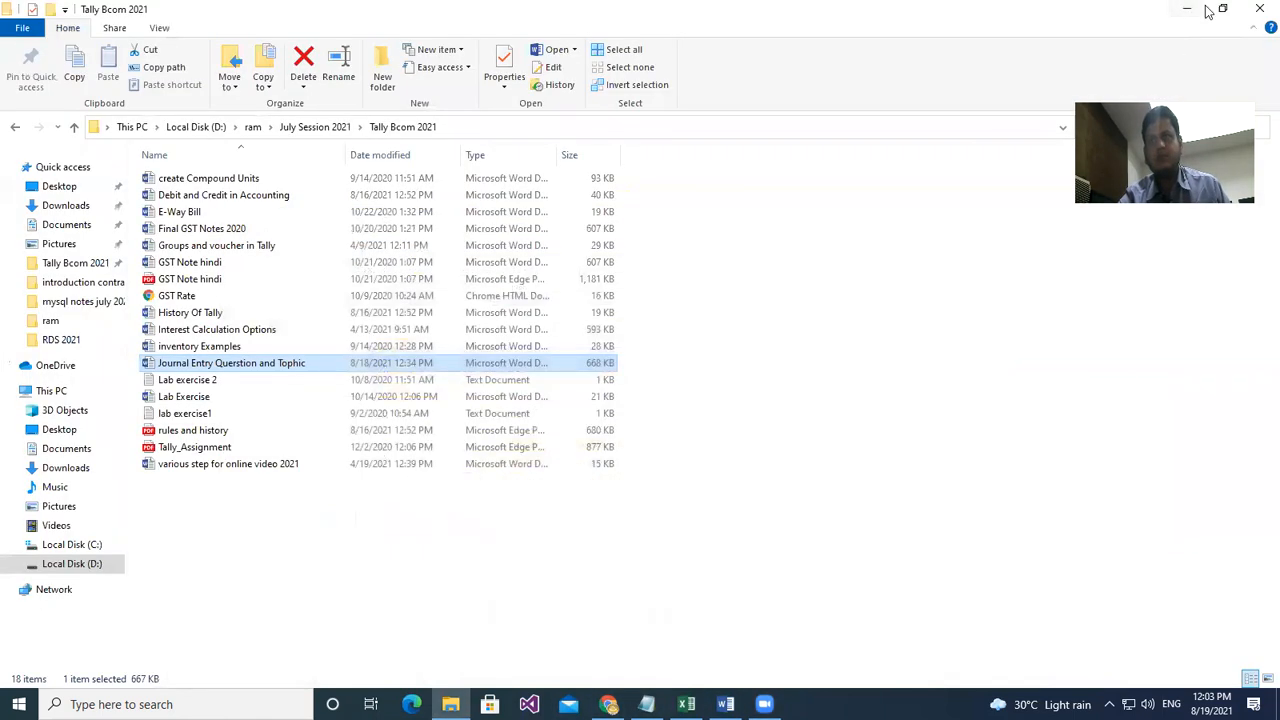
- Minimize the Tally Bcom 2021 folder window to reach the desktop
click(1190, 12)
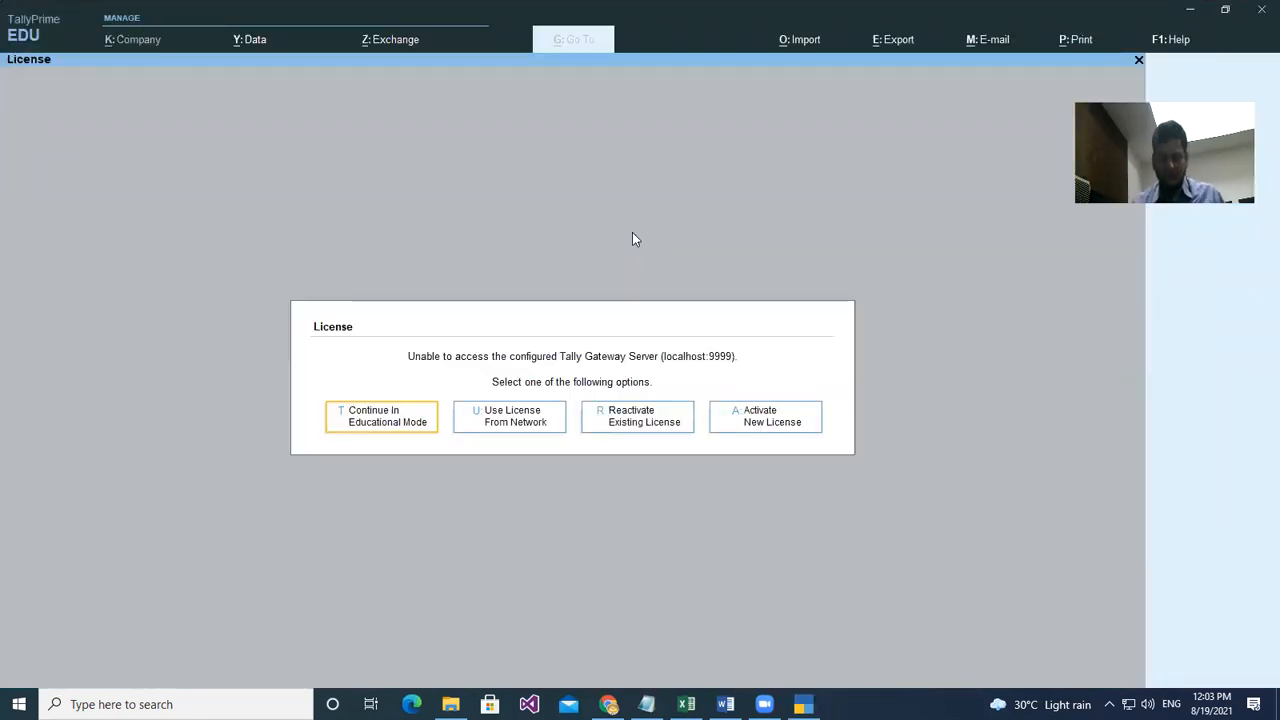
- Continue in Educational Mode and shut the company Ram Enterprises
key(Return)
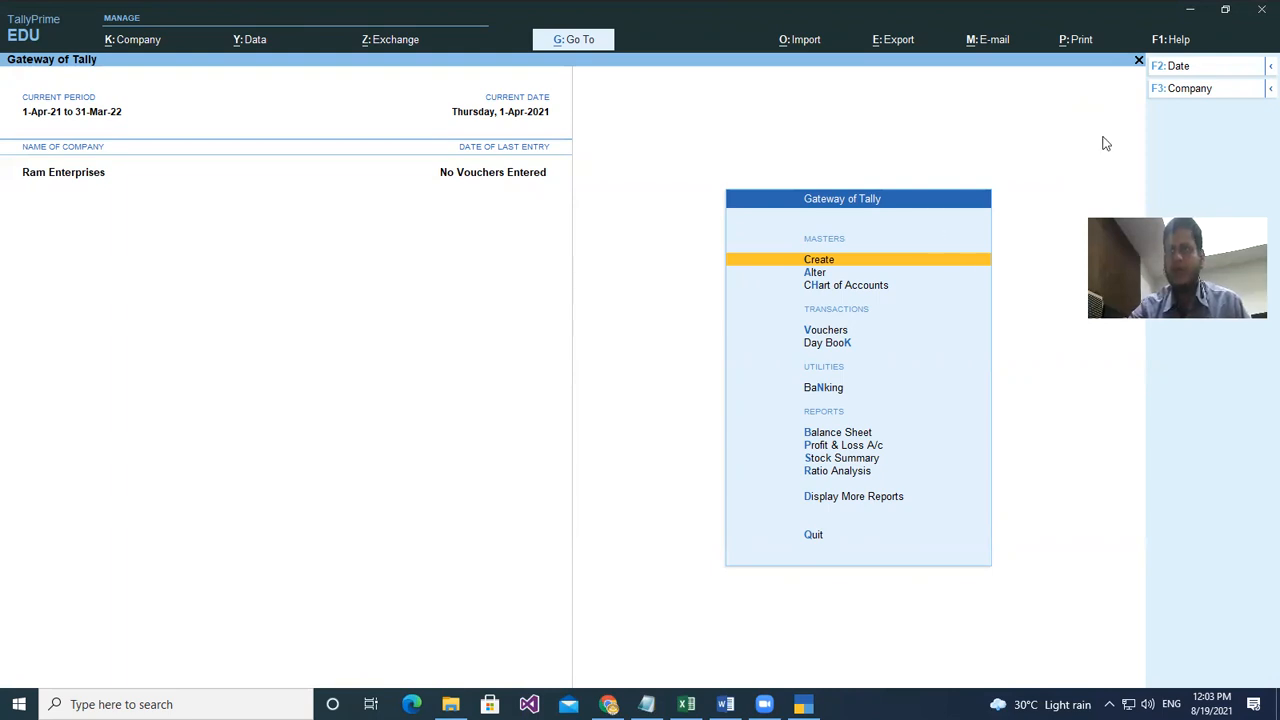
click(1200, 89)
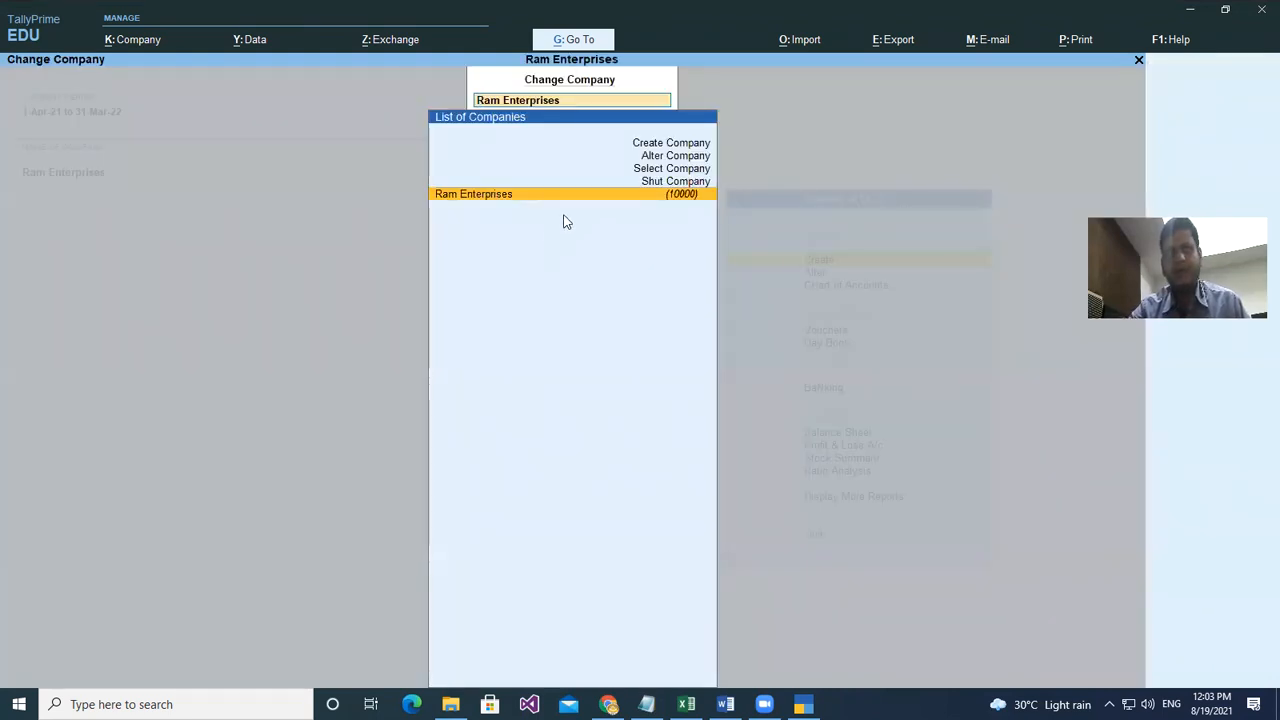
click(677, 182)
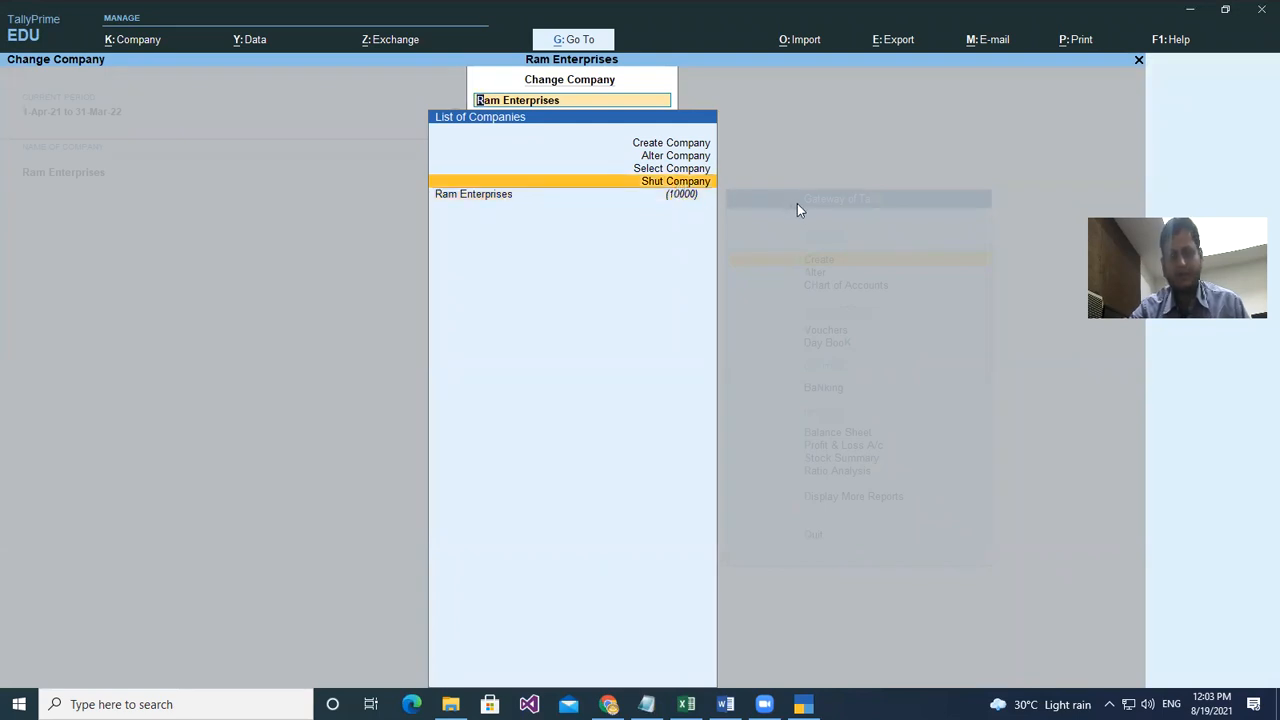
key(Return)
key(Return)
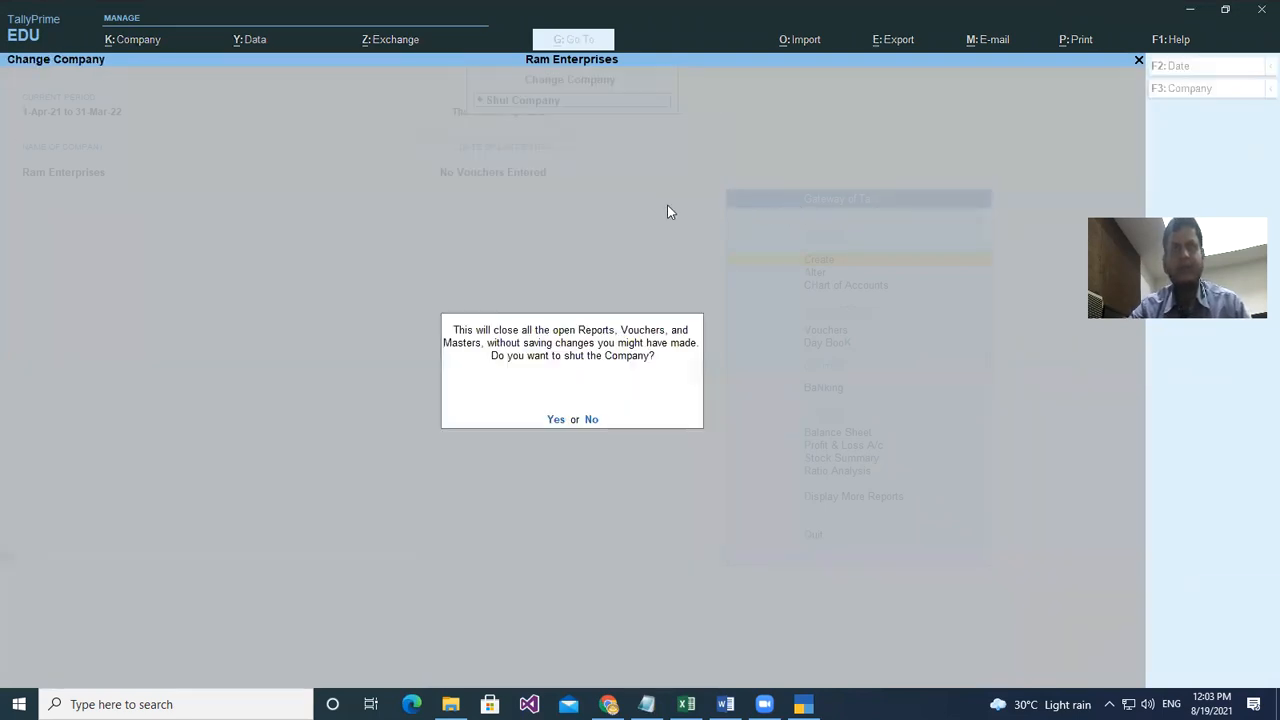
key(Return)
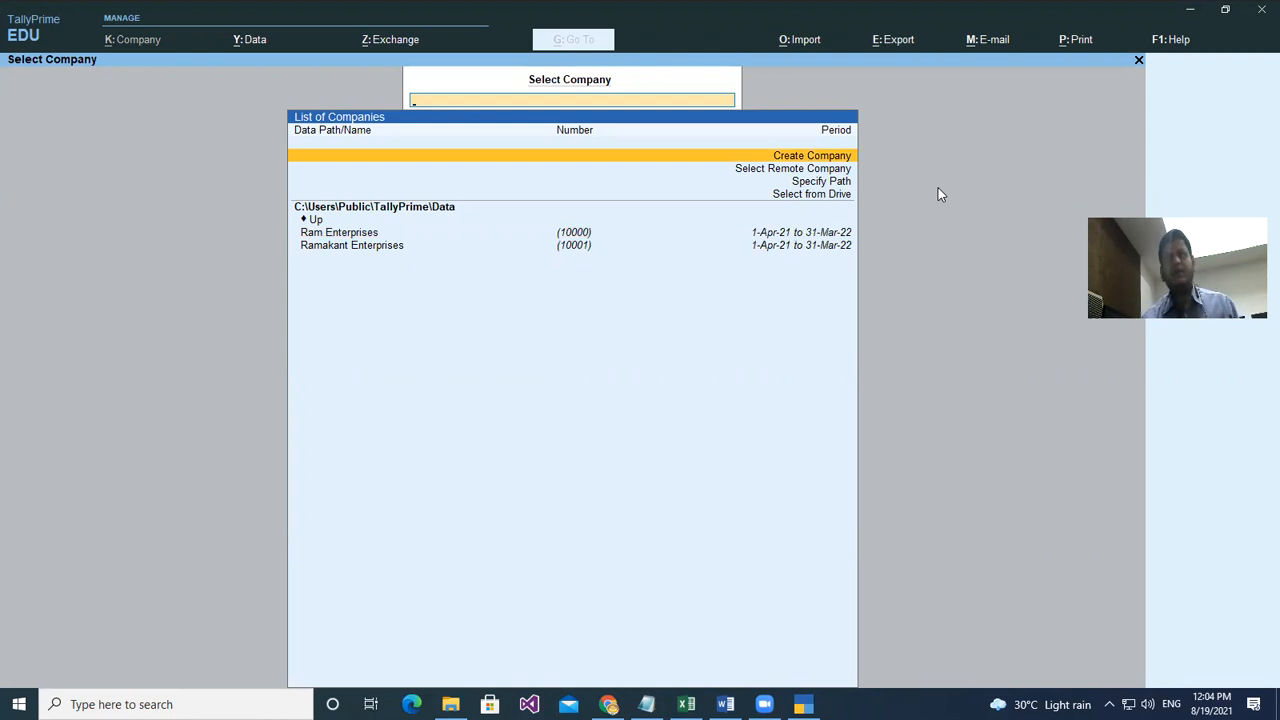
- Start a new company named SICS Infotech
key(Return)
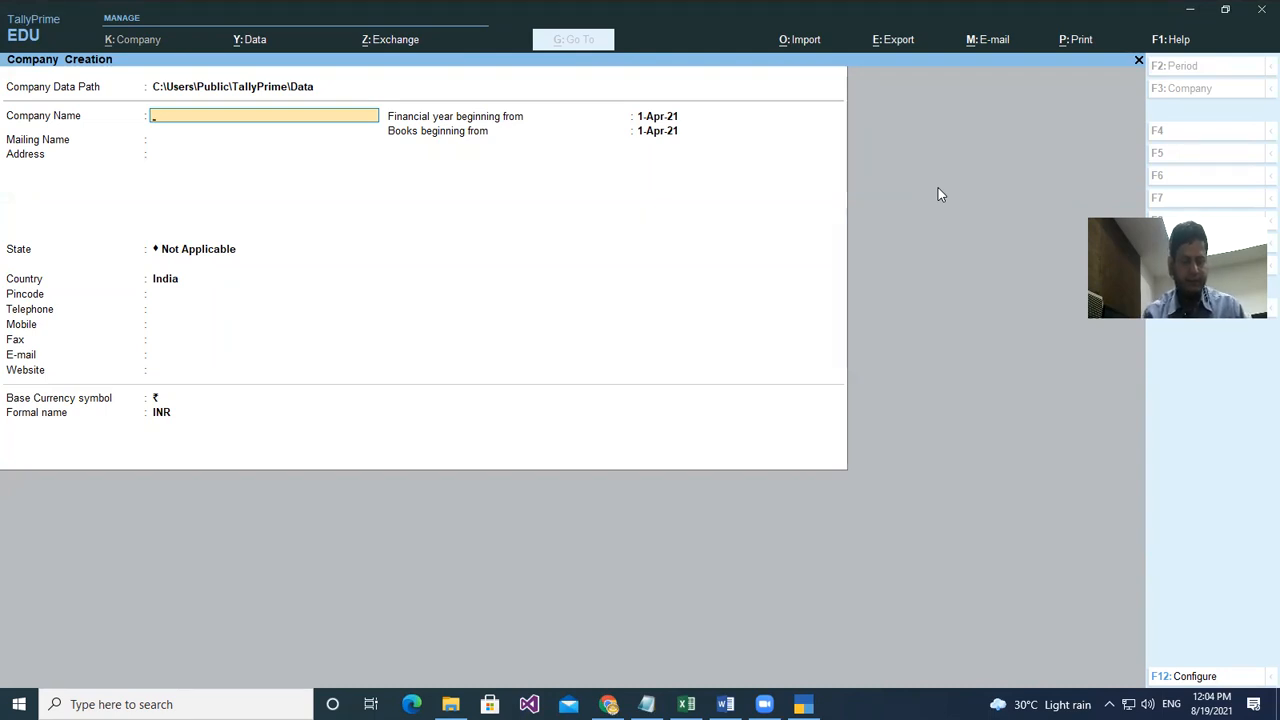
text(SICS)
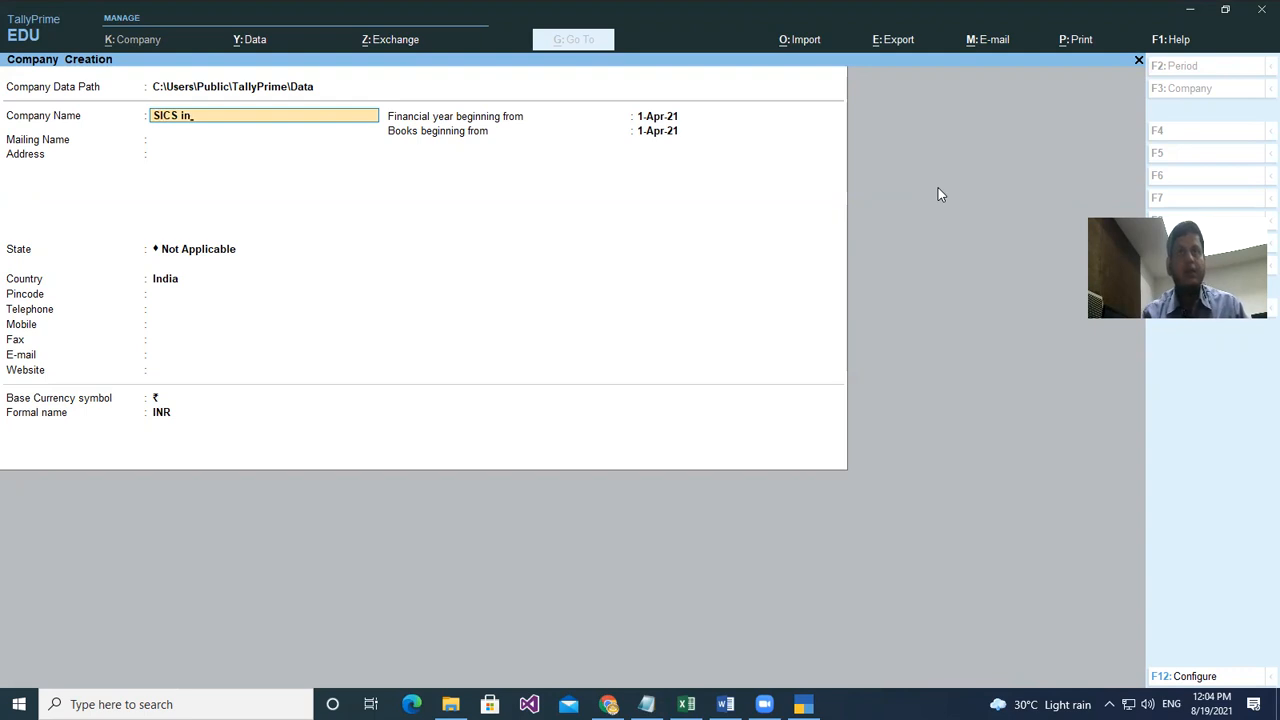
text( Infotech)
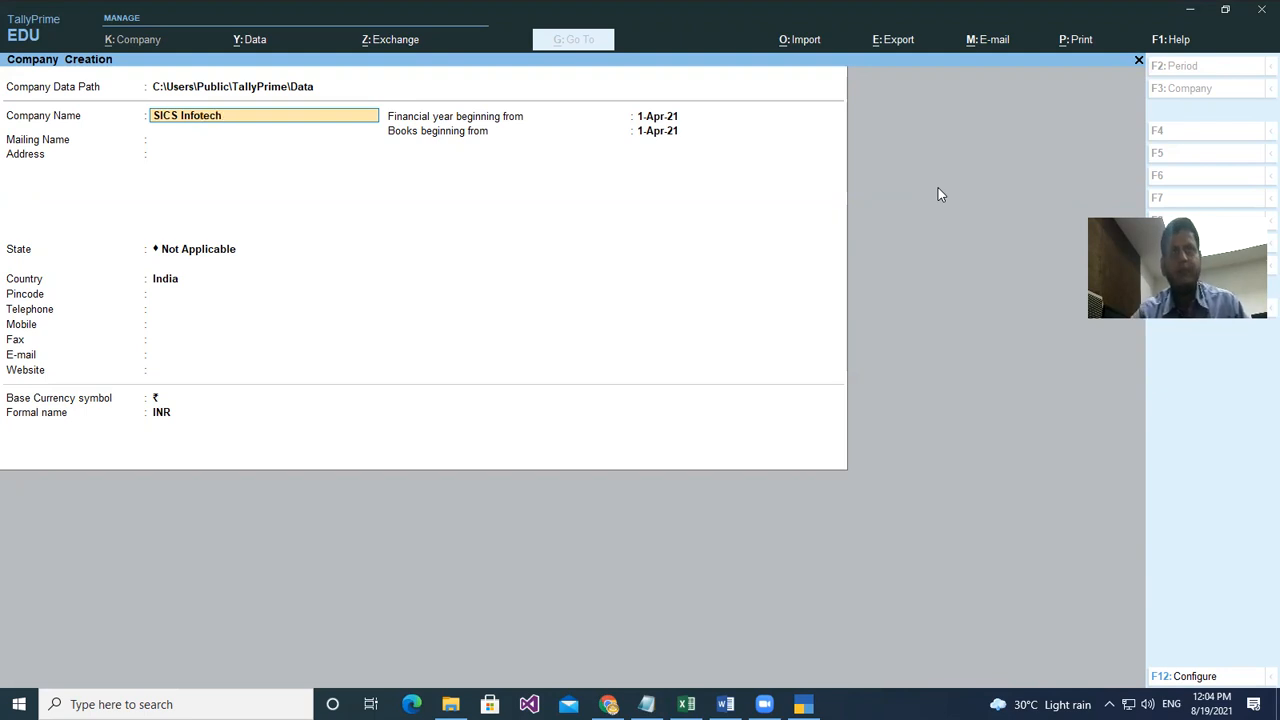
click(822, 133)
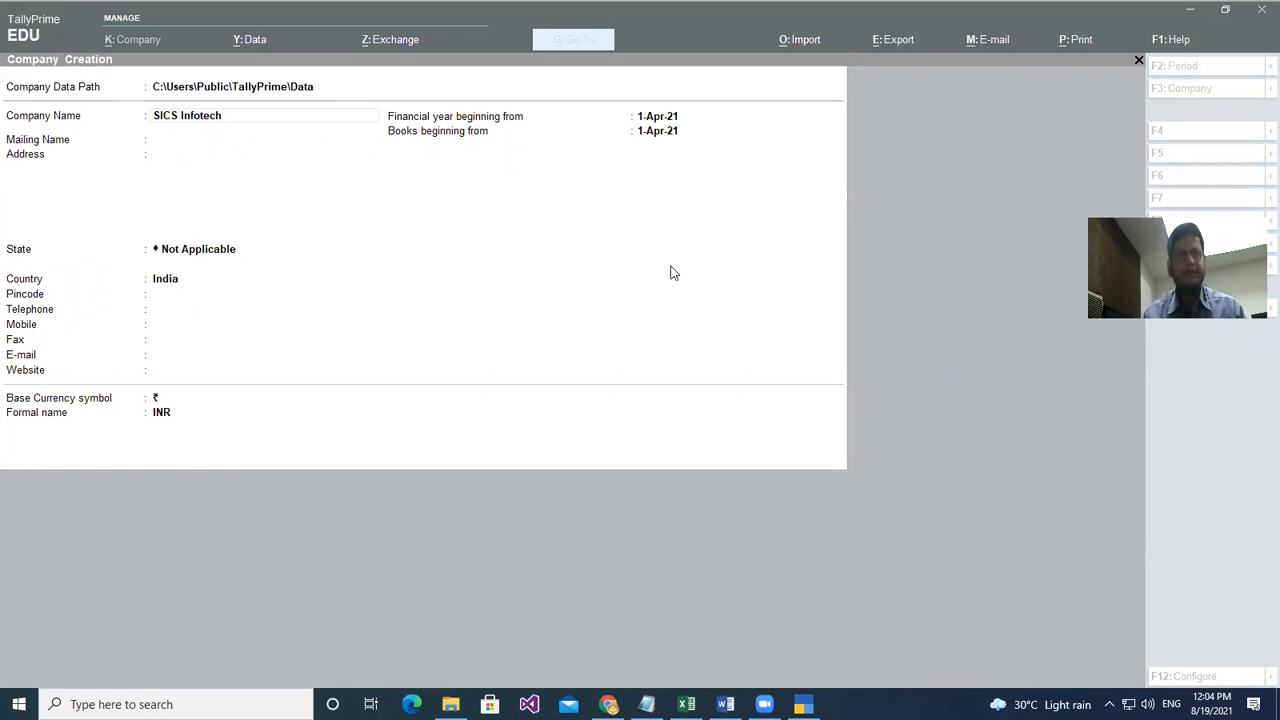
click(391, 177)
key(Return)
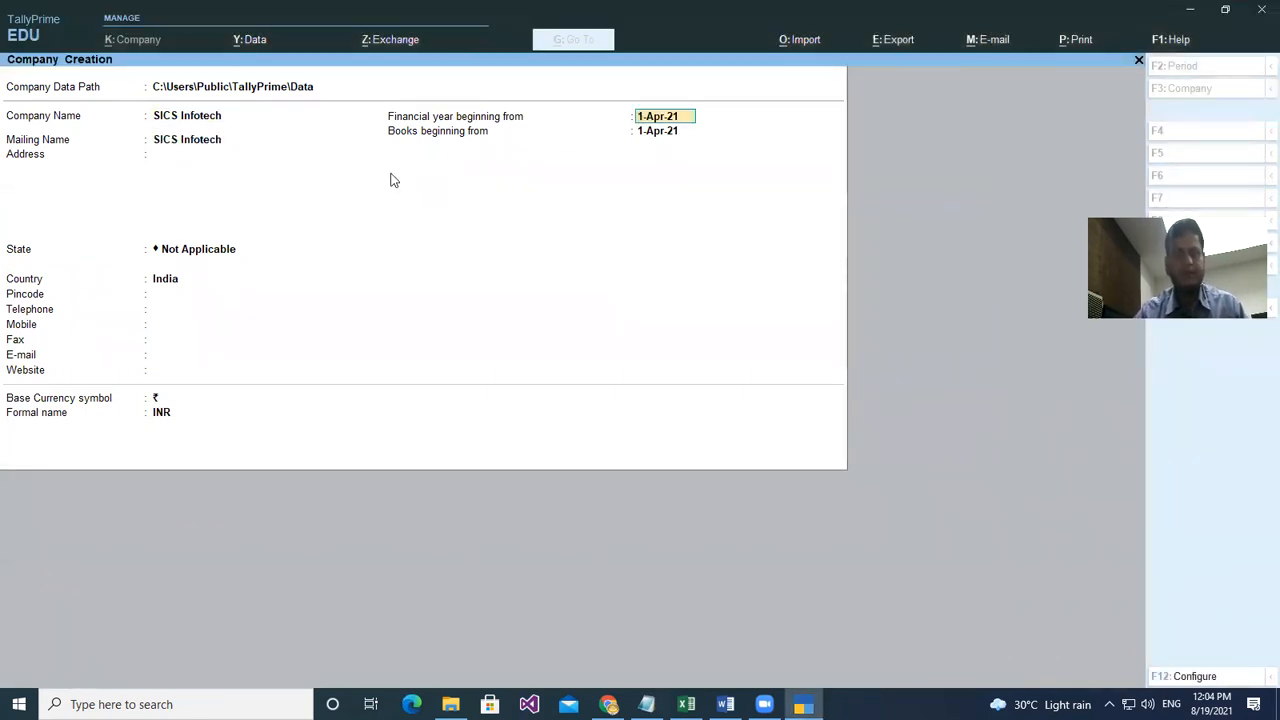
key(Return)
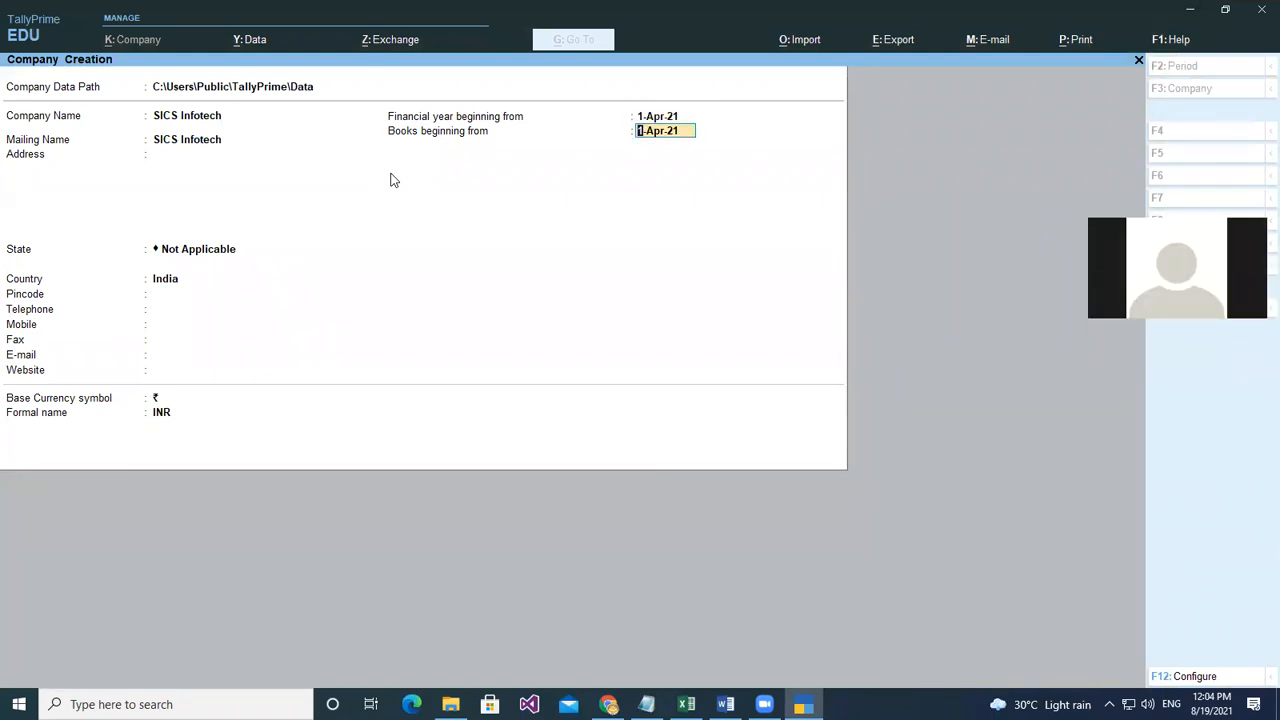
- Fill in the company's address field
key(Up)
key(Up)
key(Up)
key(Up)
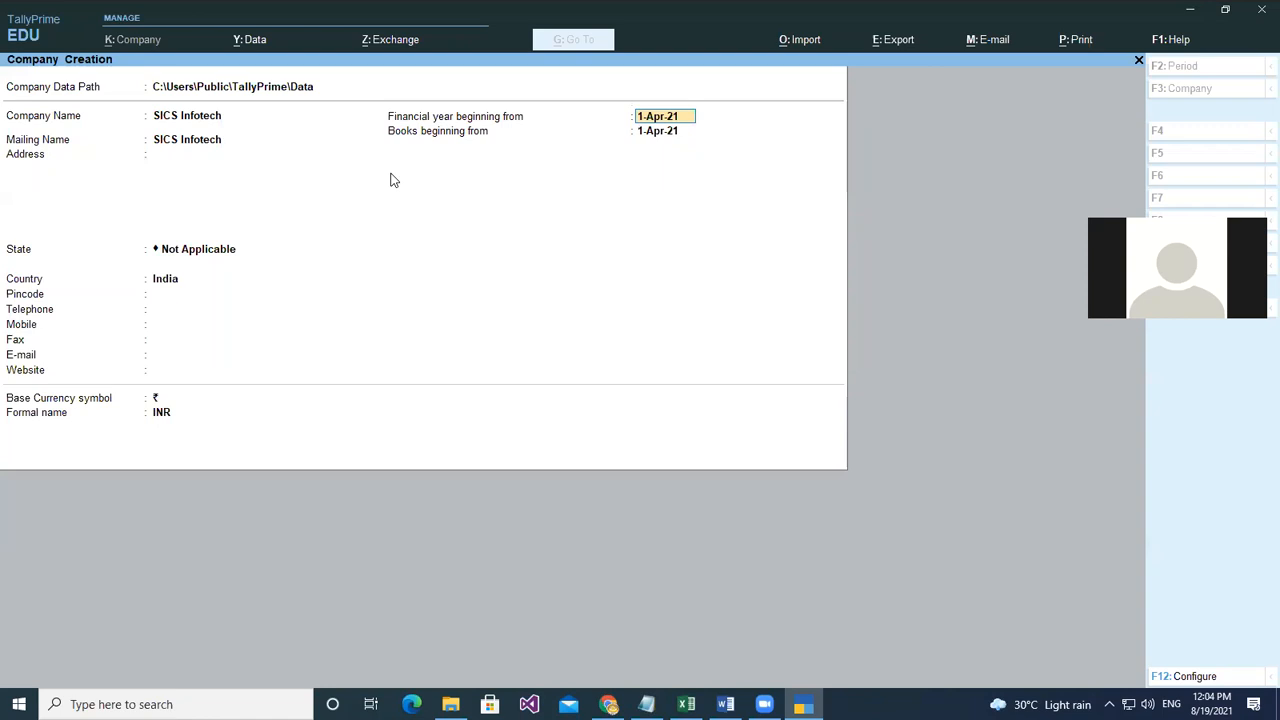
key(Up)
key(Up)
key(Up)
key(Up)
key(Up)
key(Up)
key(Up)
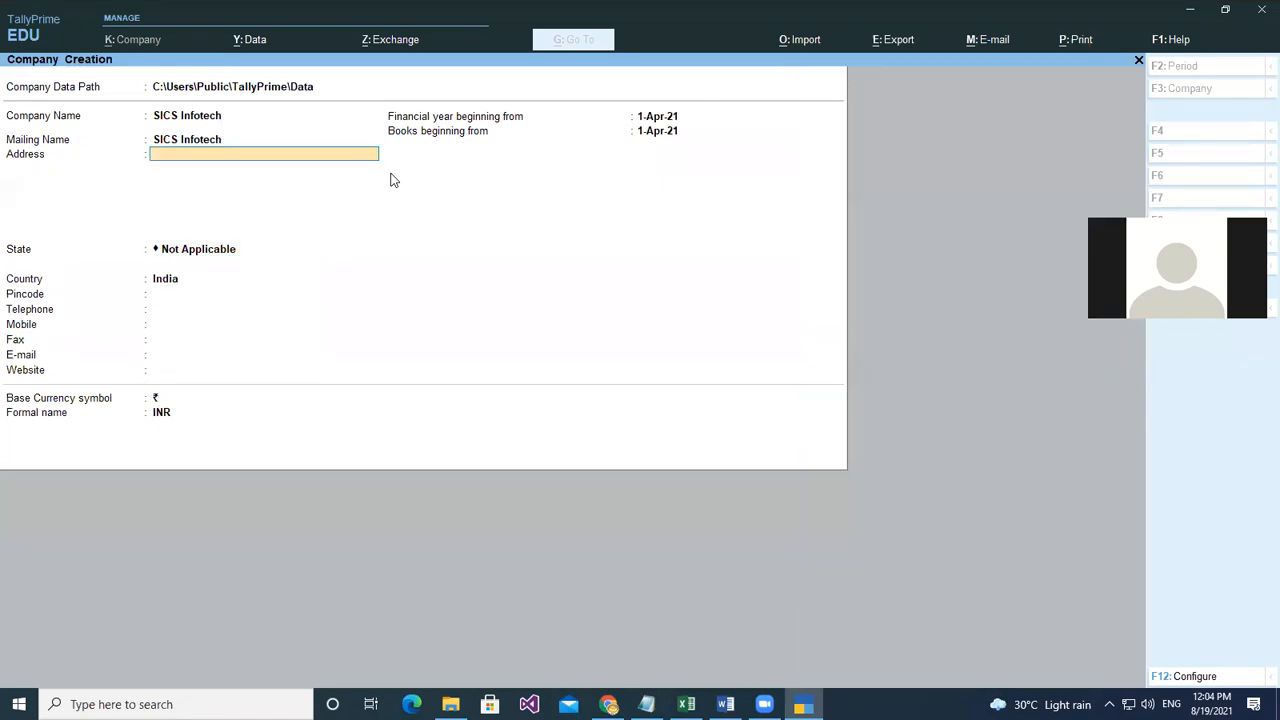
key(Return)
text(Jankikund Chitrakoot)
key(Return)
key(Return)
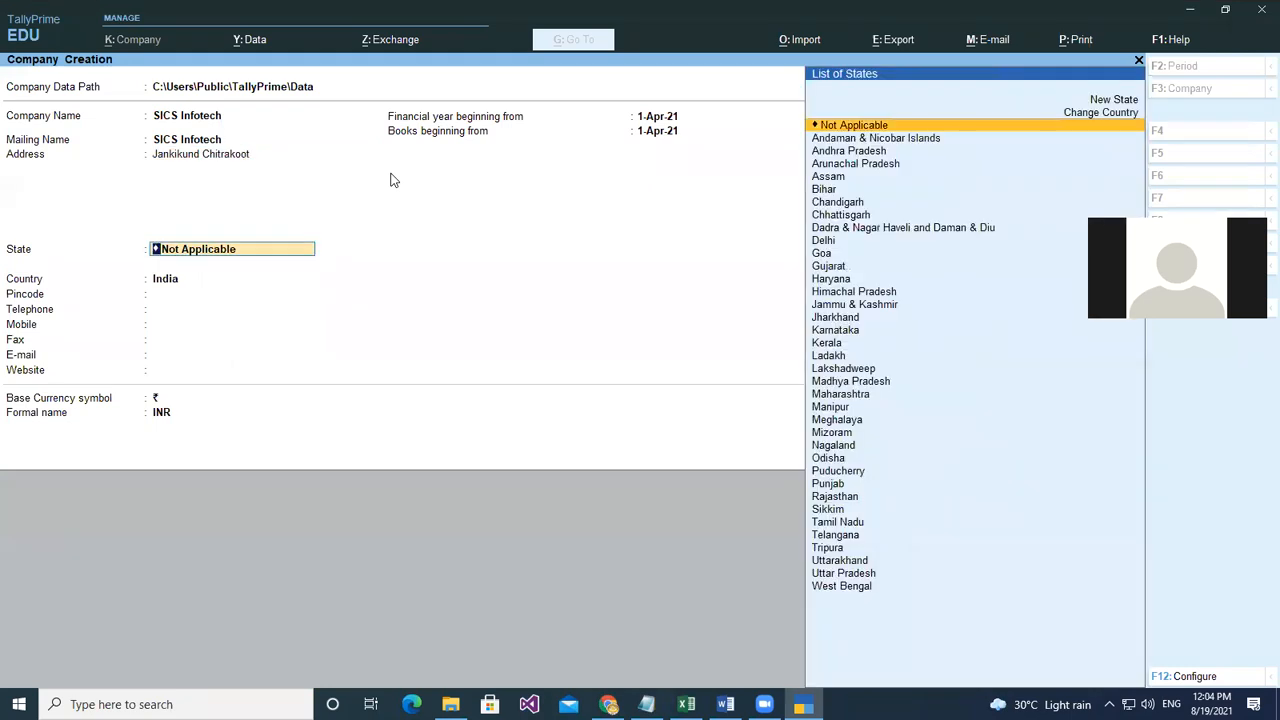
- Set the state to Madhya Pradesh and enter the pincode and telephone number
text(M)
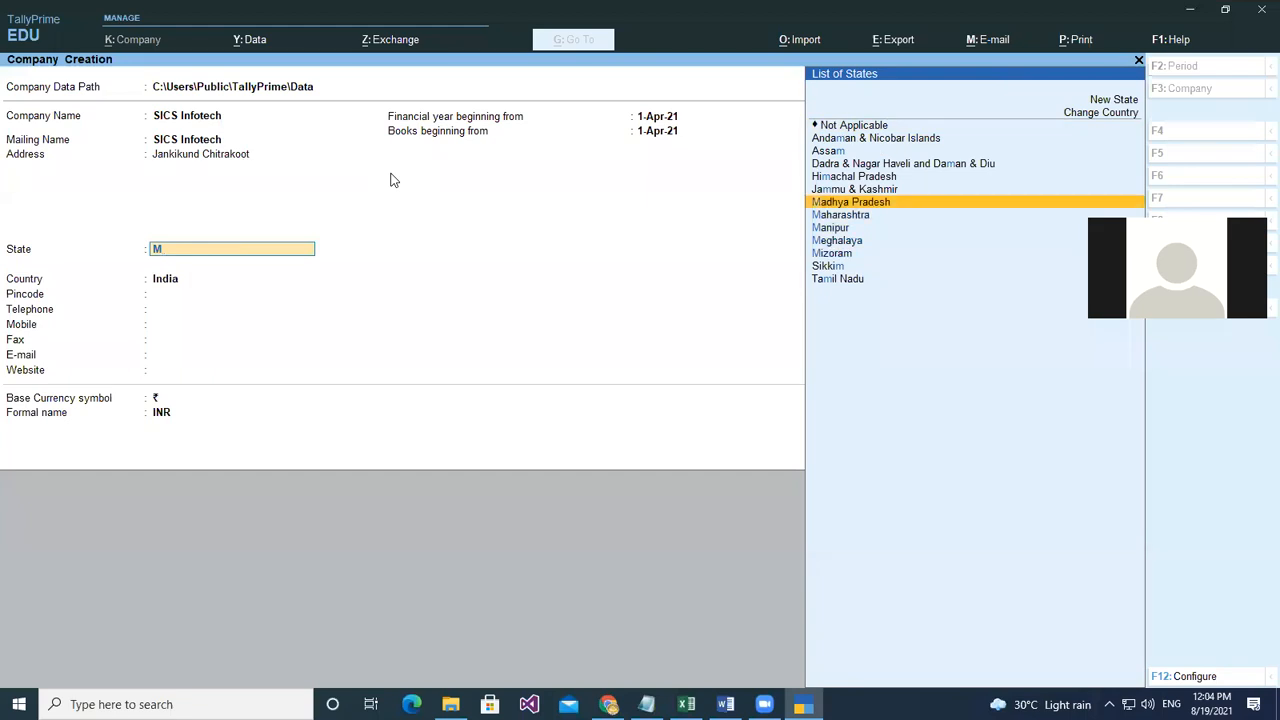
key(Return)
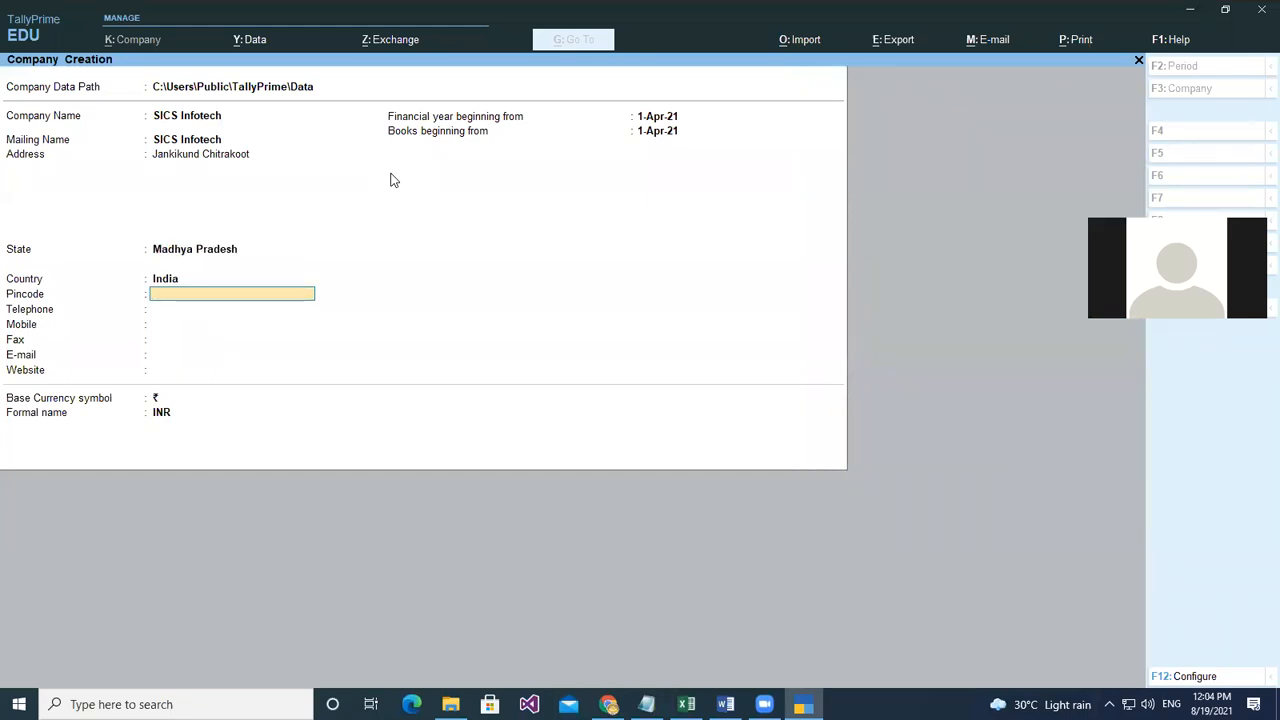
text(485334)
key(Return)
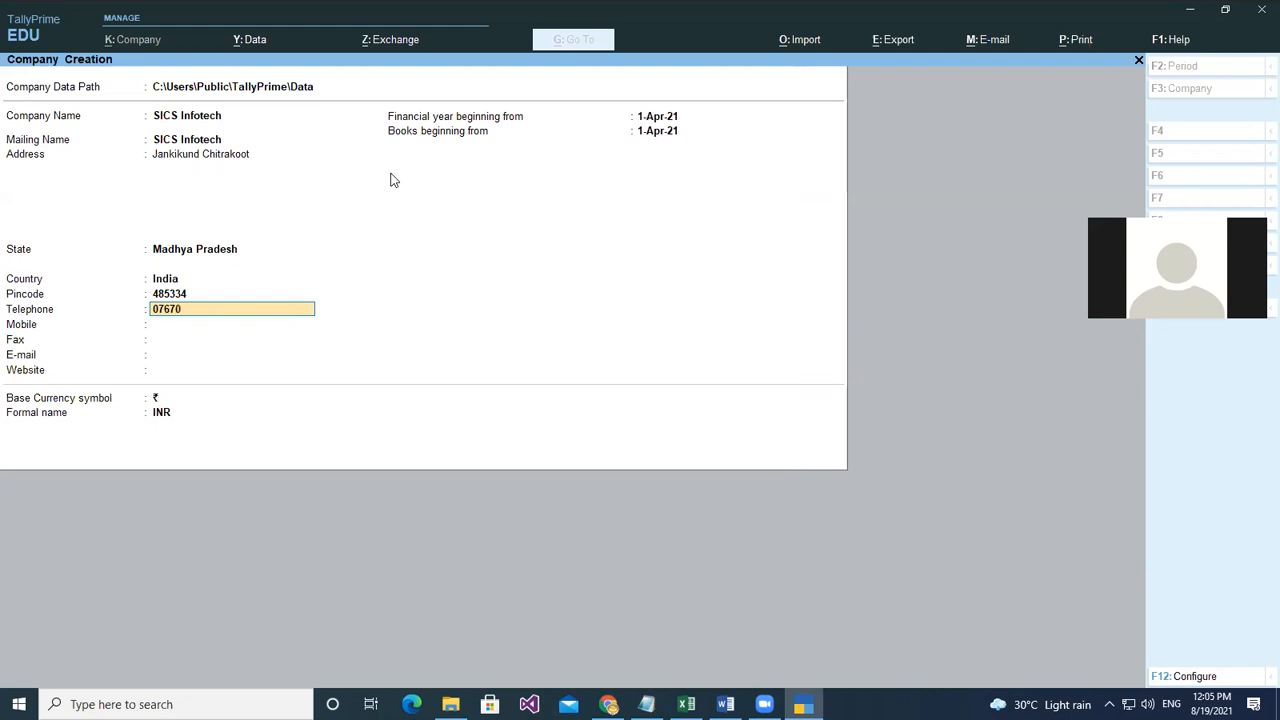
key(Return)
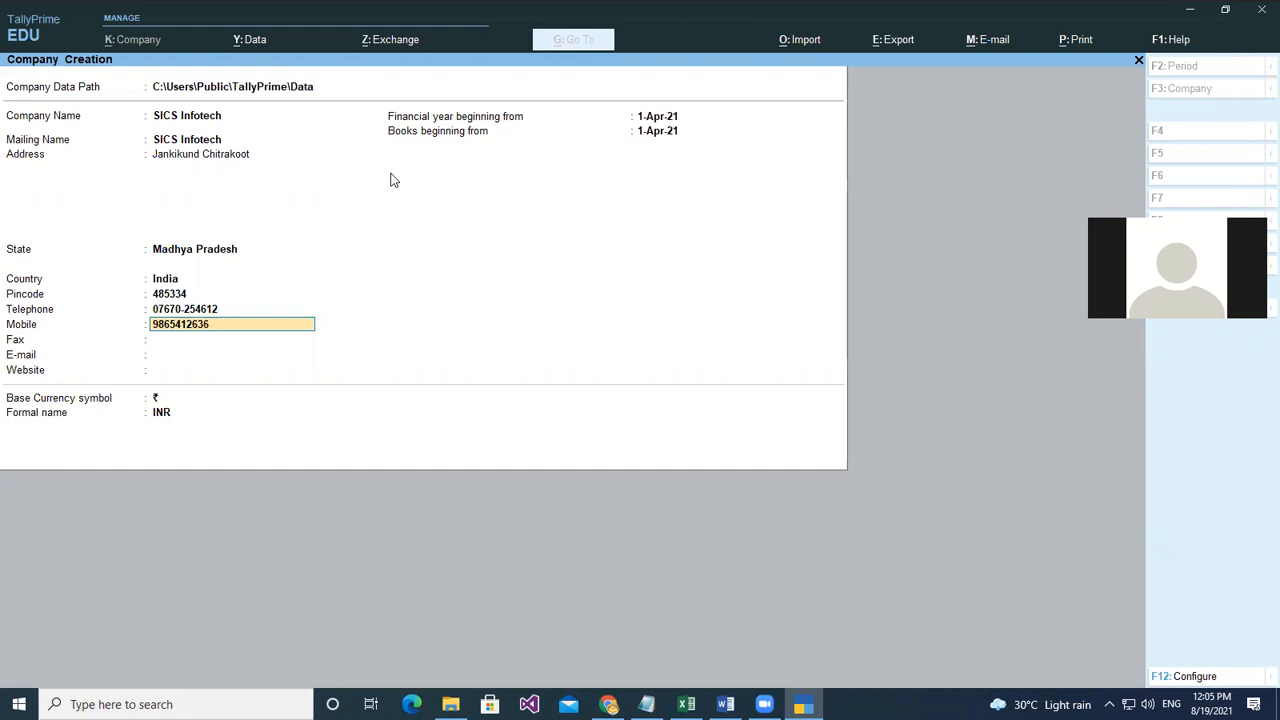
key(Return)
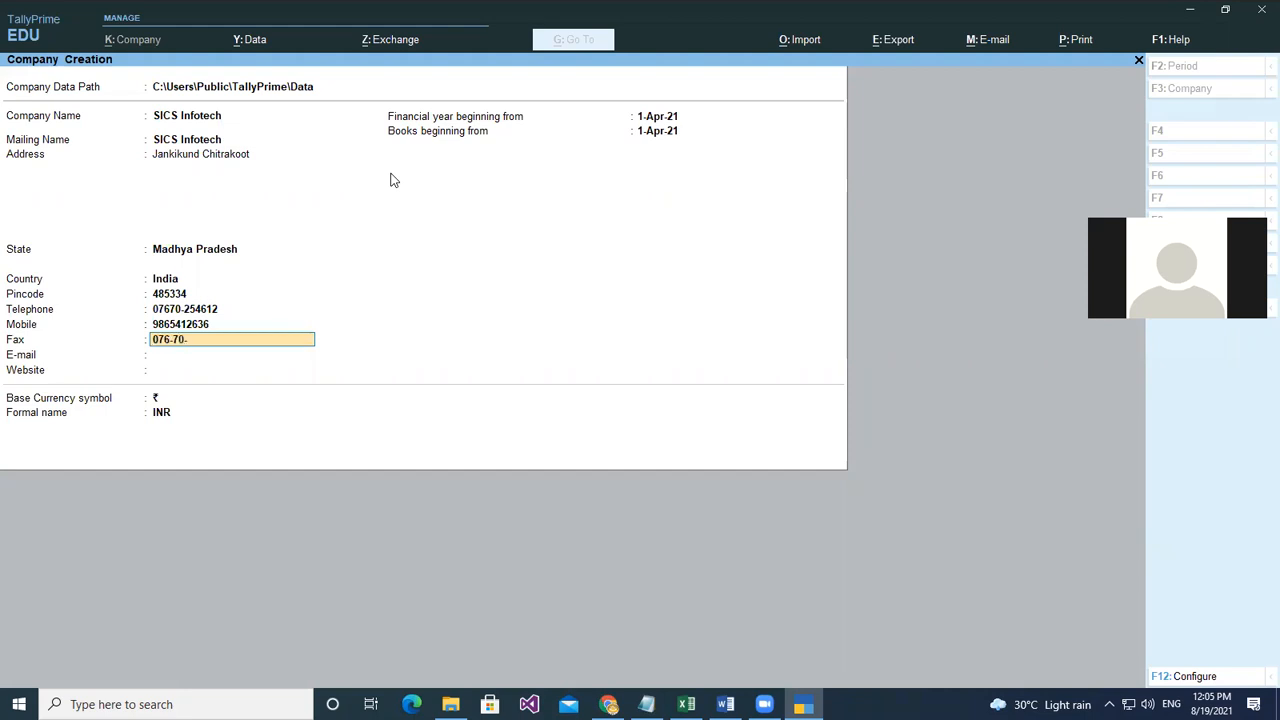
key(Return)
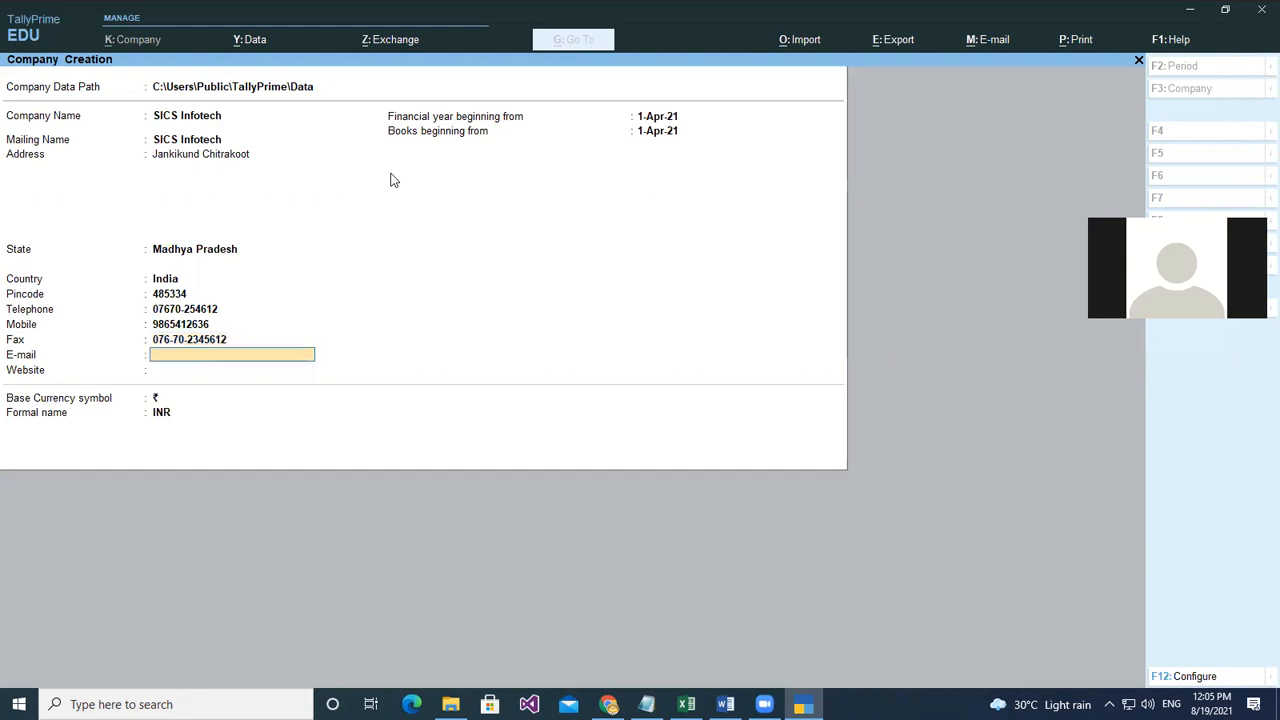
key(Return)
text(www)
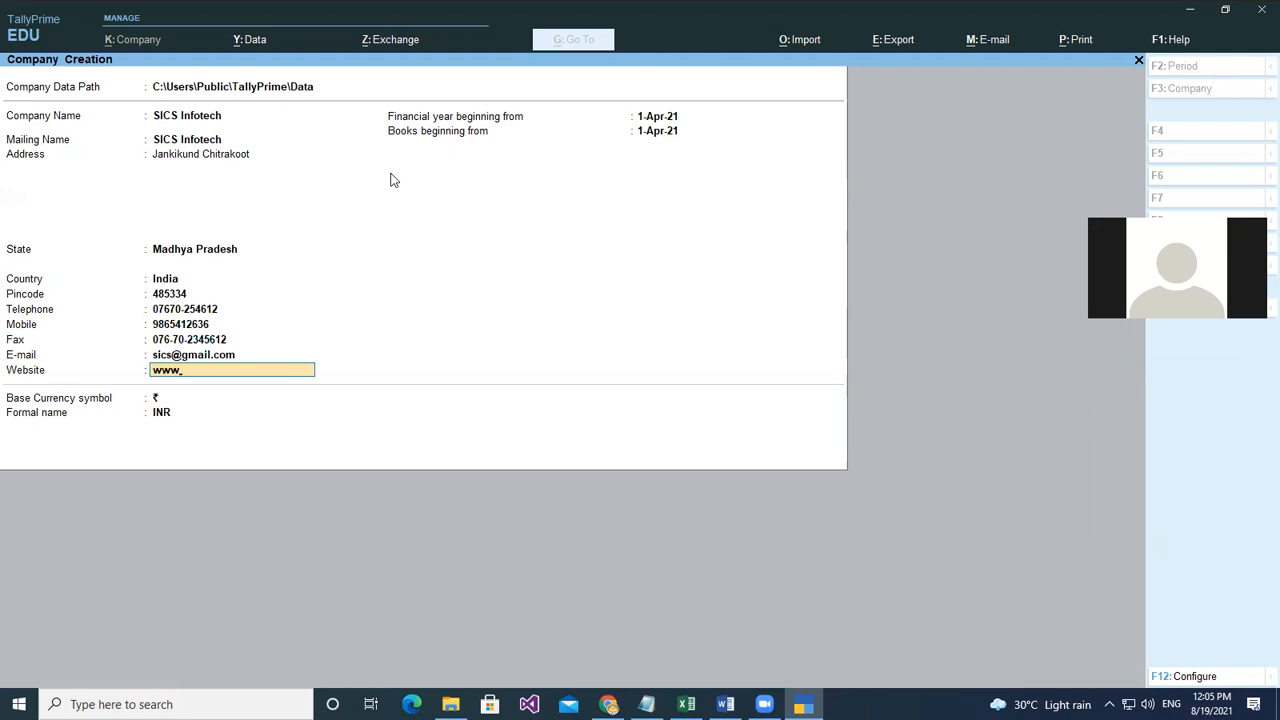
text(.sics.com)
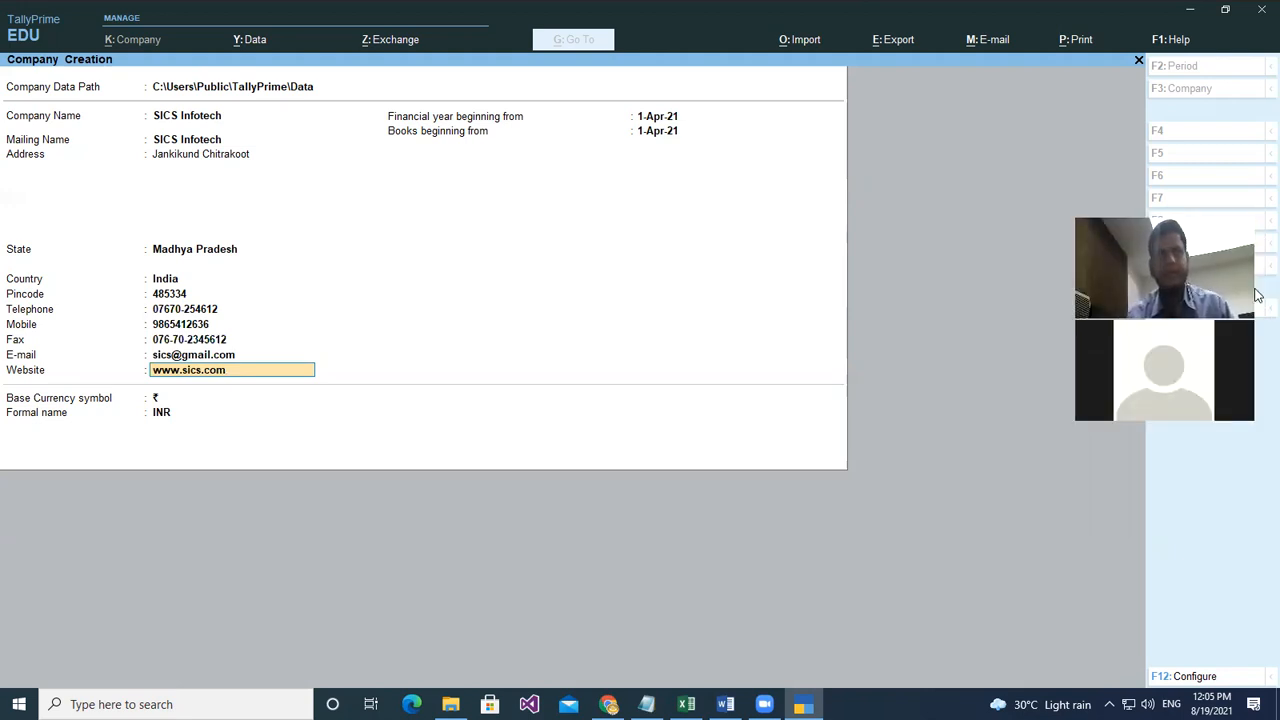
- Save the SICS Infotech company and set Enable GST to No in its features
key(Return)
key(Return)
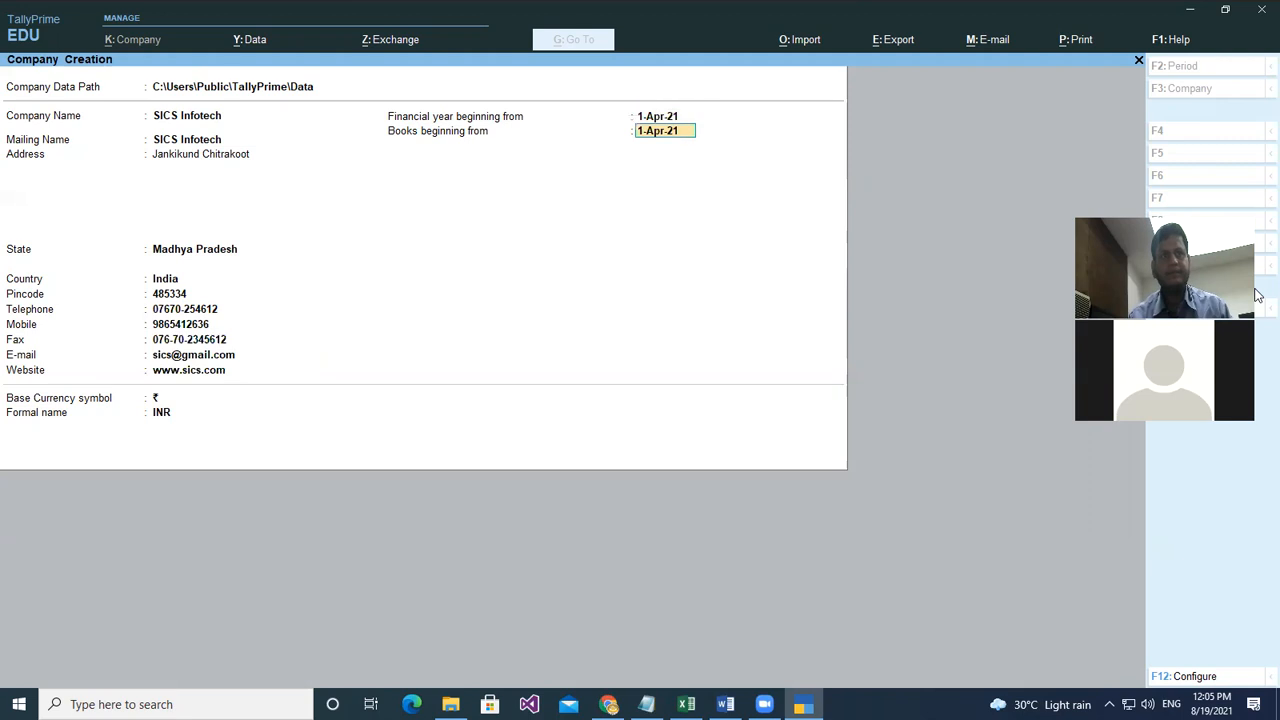
key(Return)
key(Return)
key(Return)
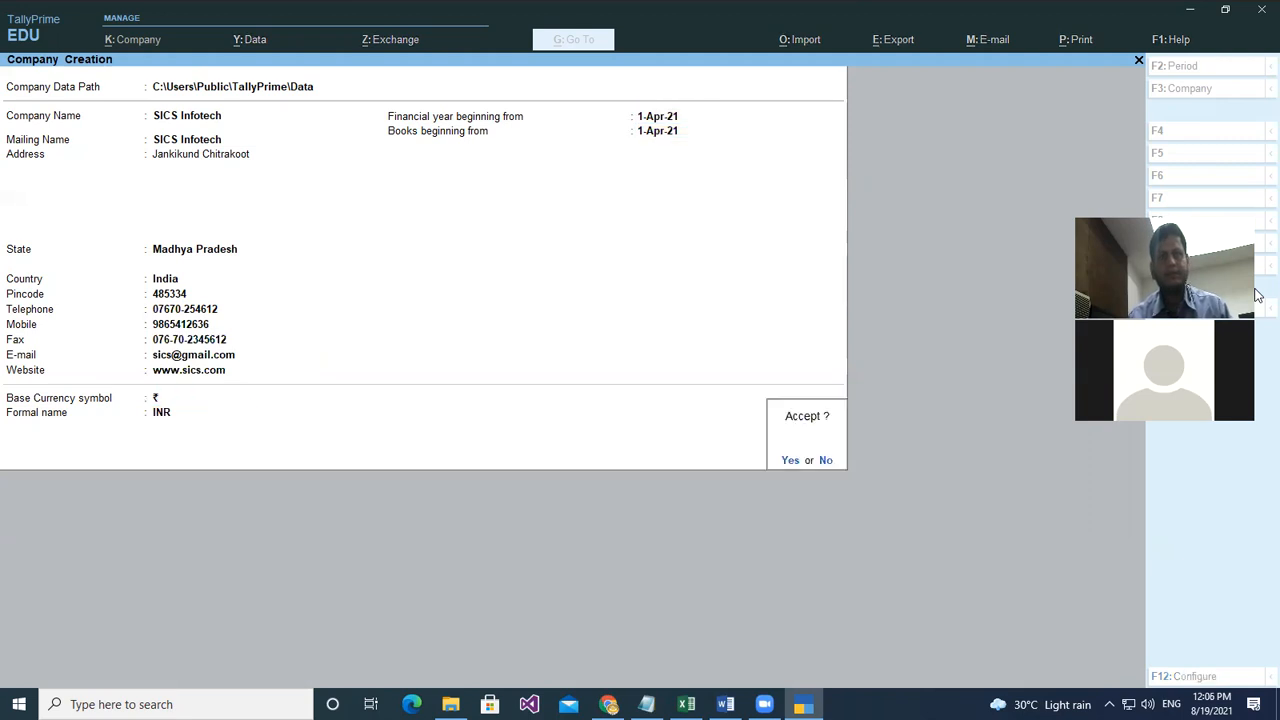
key(Return)
key(Return)
key(Return)
key(Return)
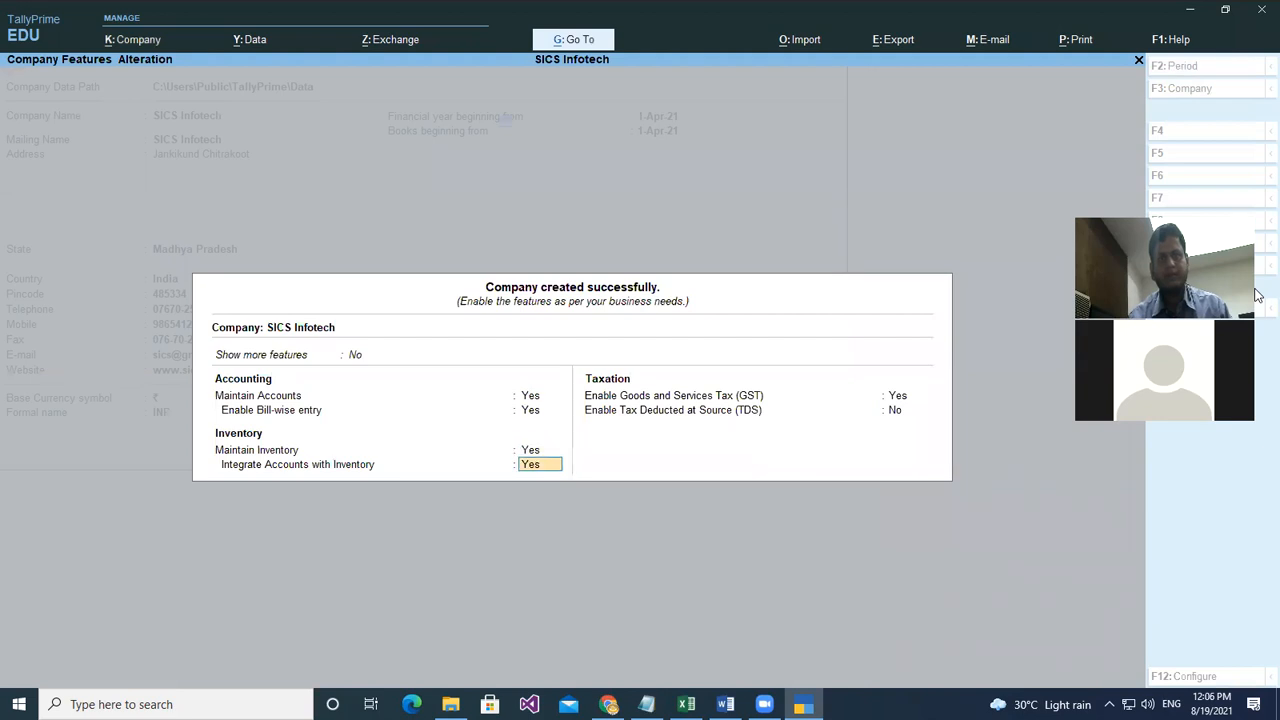
key(Return)
key(n)
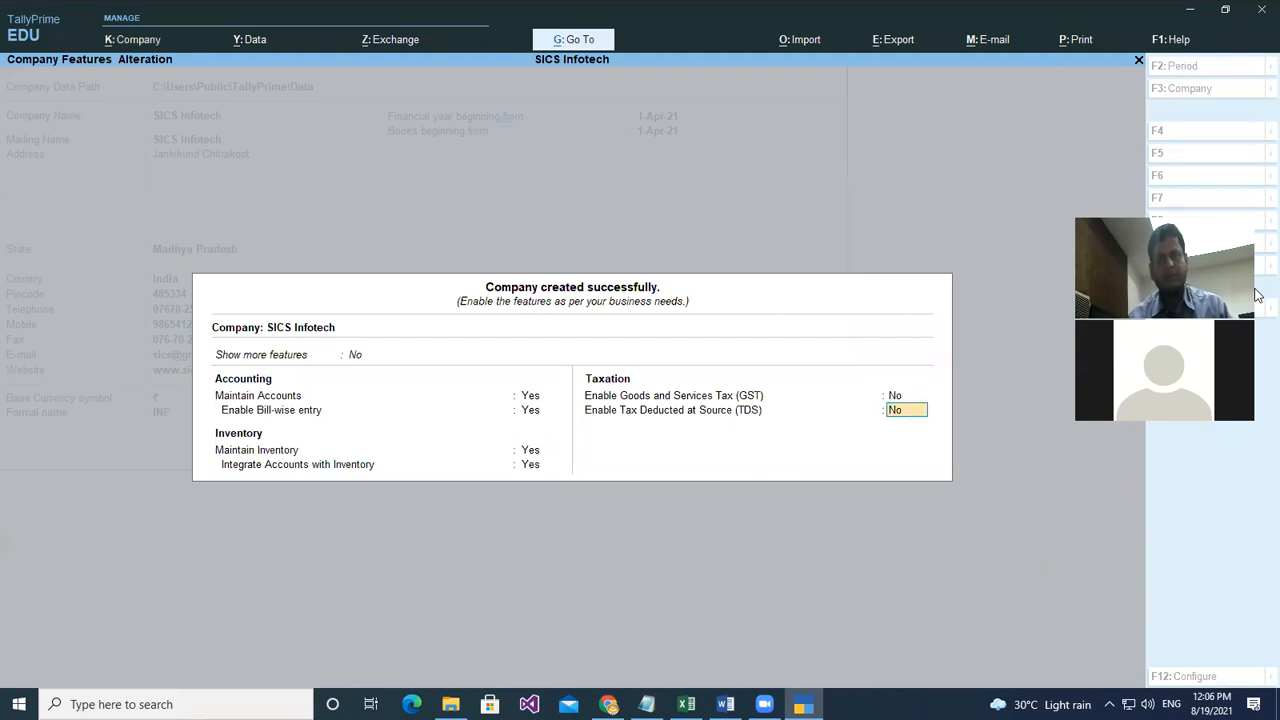
key(Return)
key(Return)
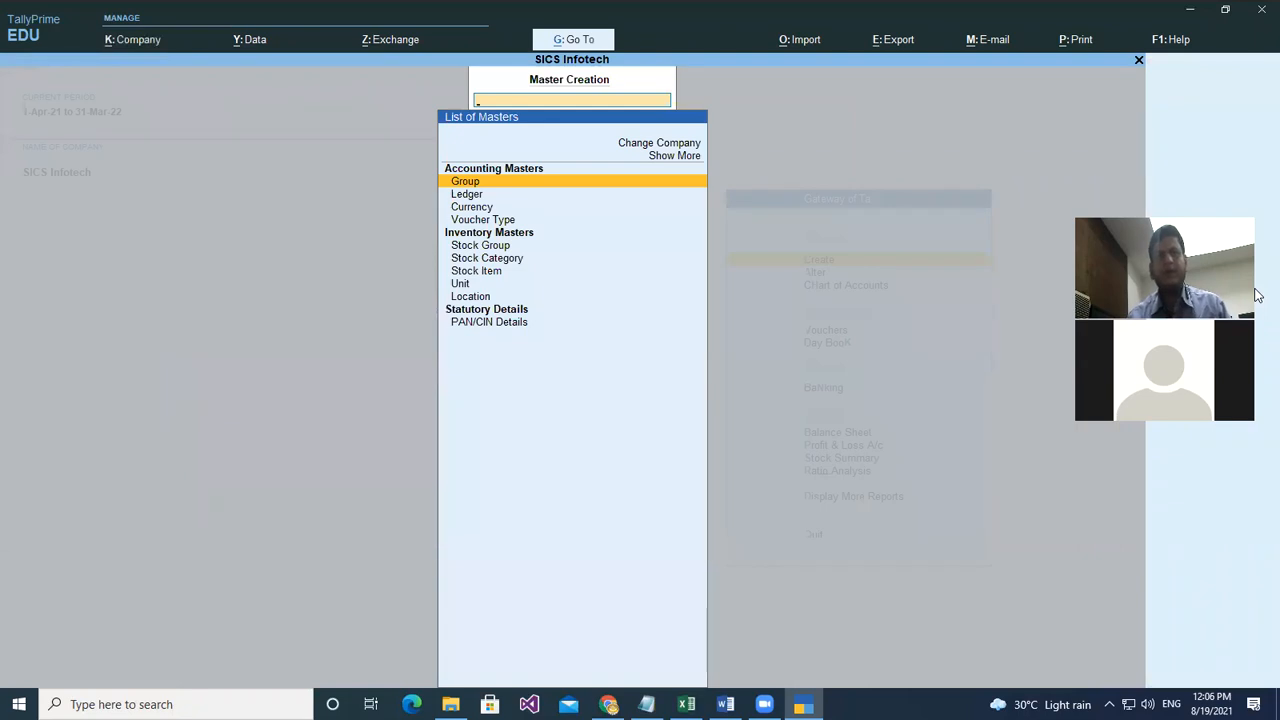
- Choose Unit in the Master Creation list to start a new unit
key(Down)
key(Down)
key(Down)
key(Down)
key(Down)
key(Down)
key(Down)
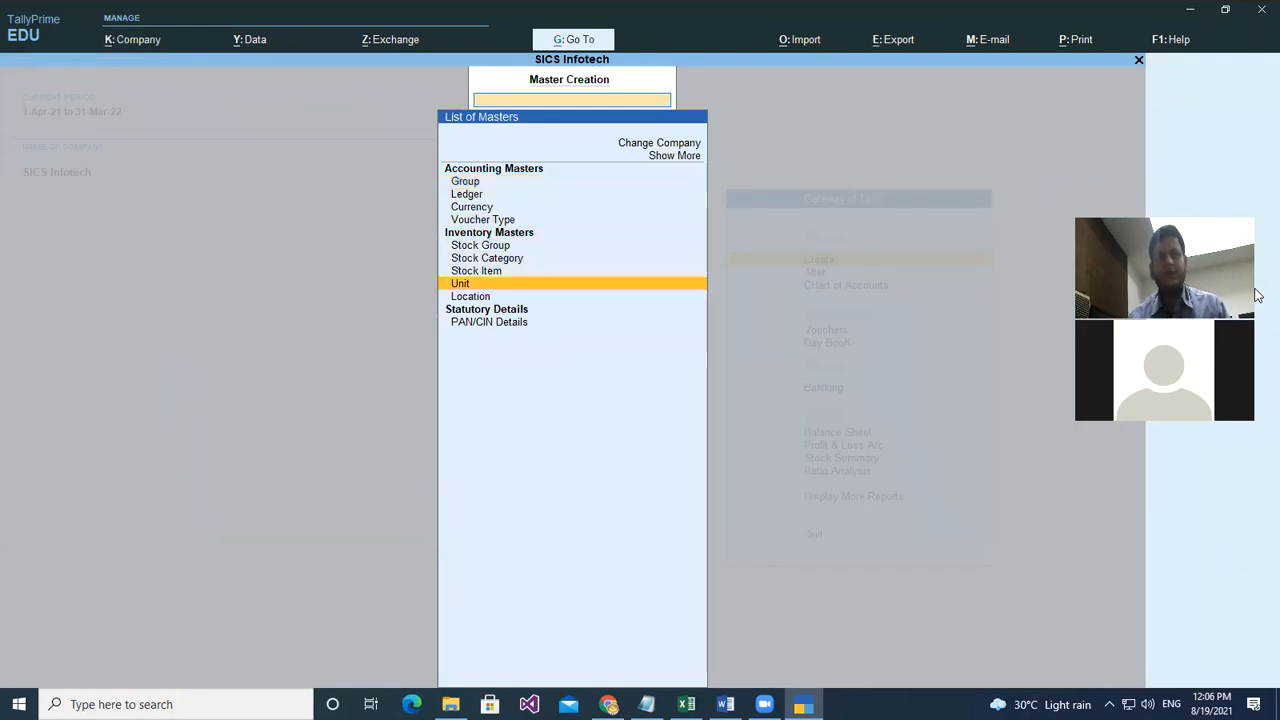
key(Return)
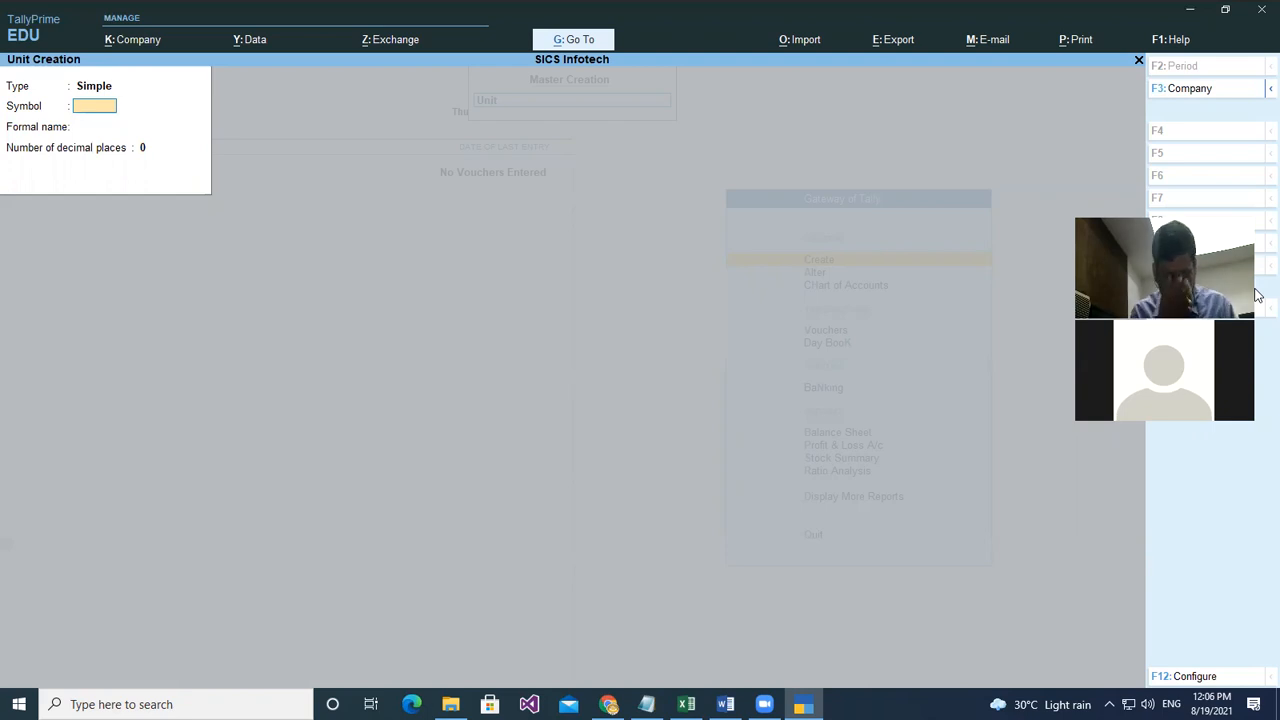
- Create the simple unit kgs with formal name Kilogram
text(kgs)
key(Return)
text(Kilograms)
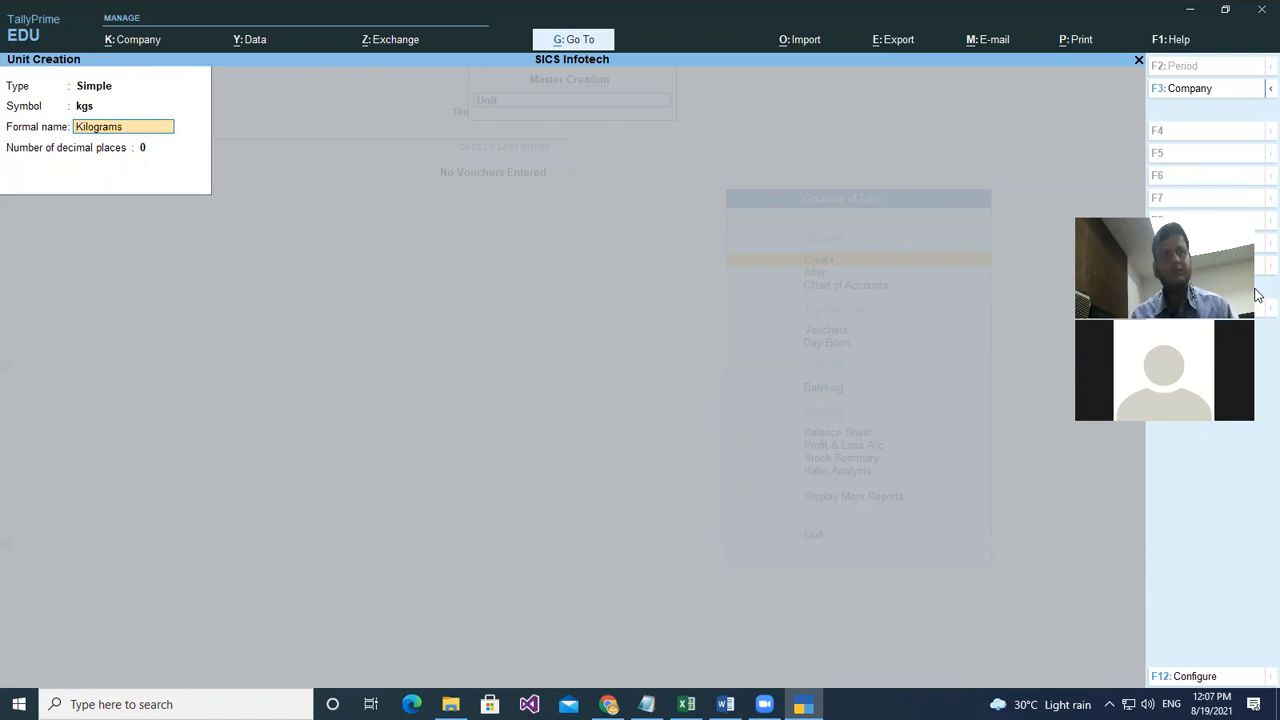
key(Return)
key(Return)
key(Return)
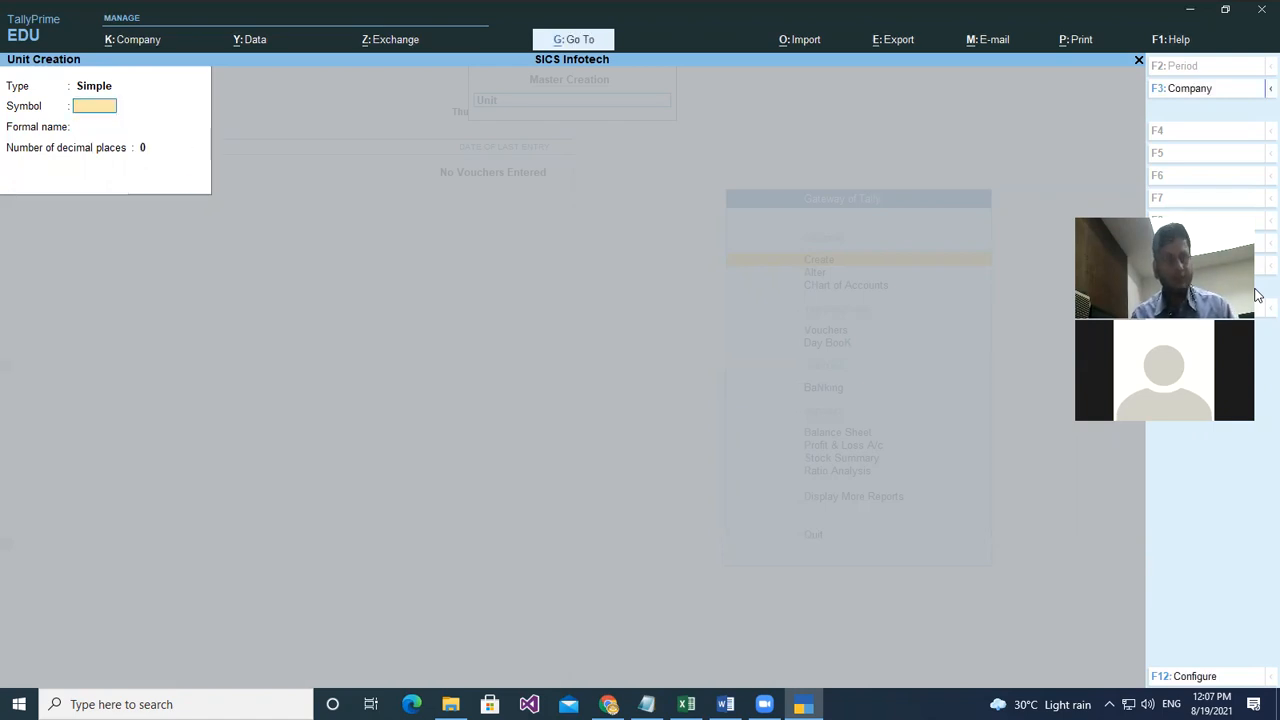
- Enter unit grms with formal name Grams, correcting the misspelling
text(grms)
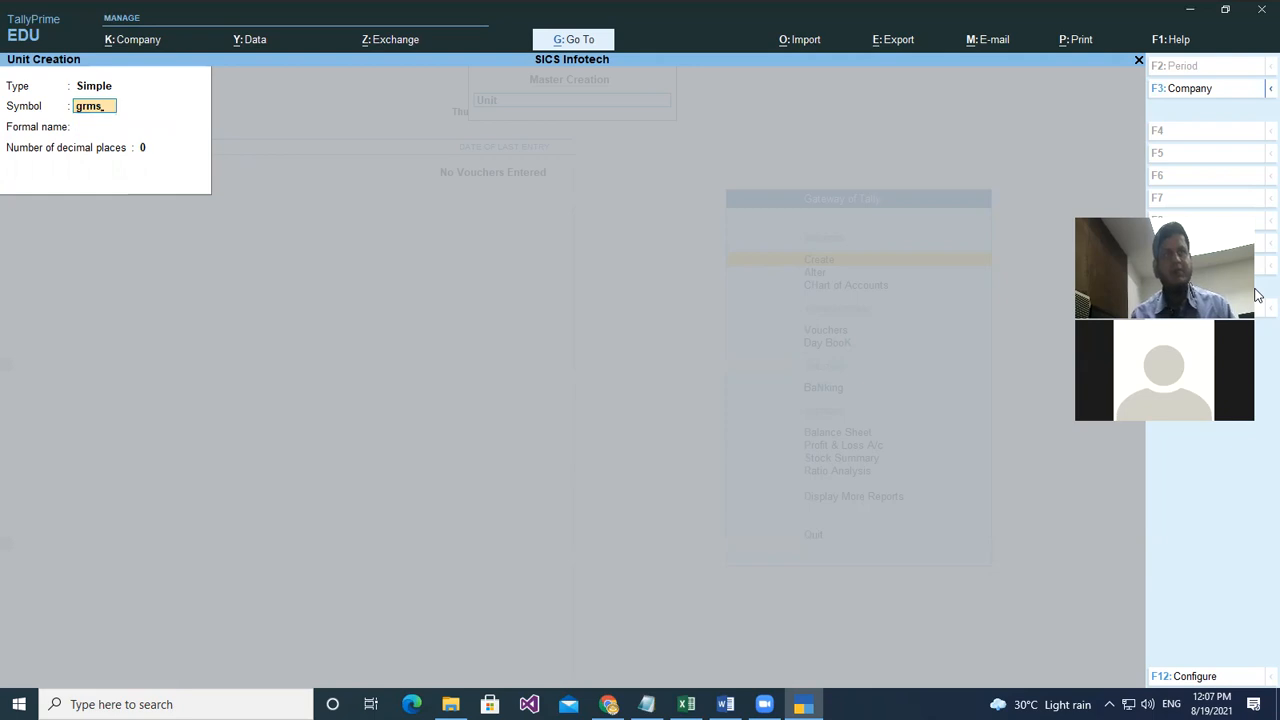
key(Return)
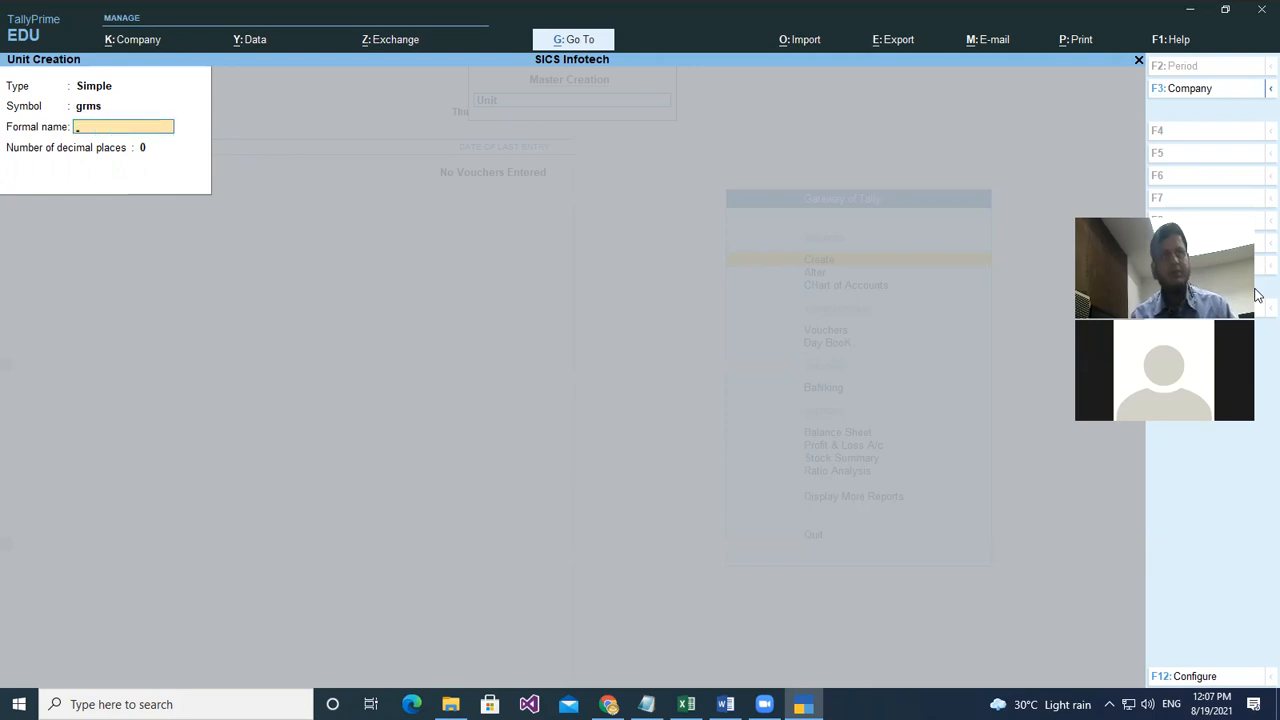
text(Gramds)
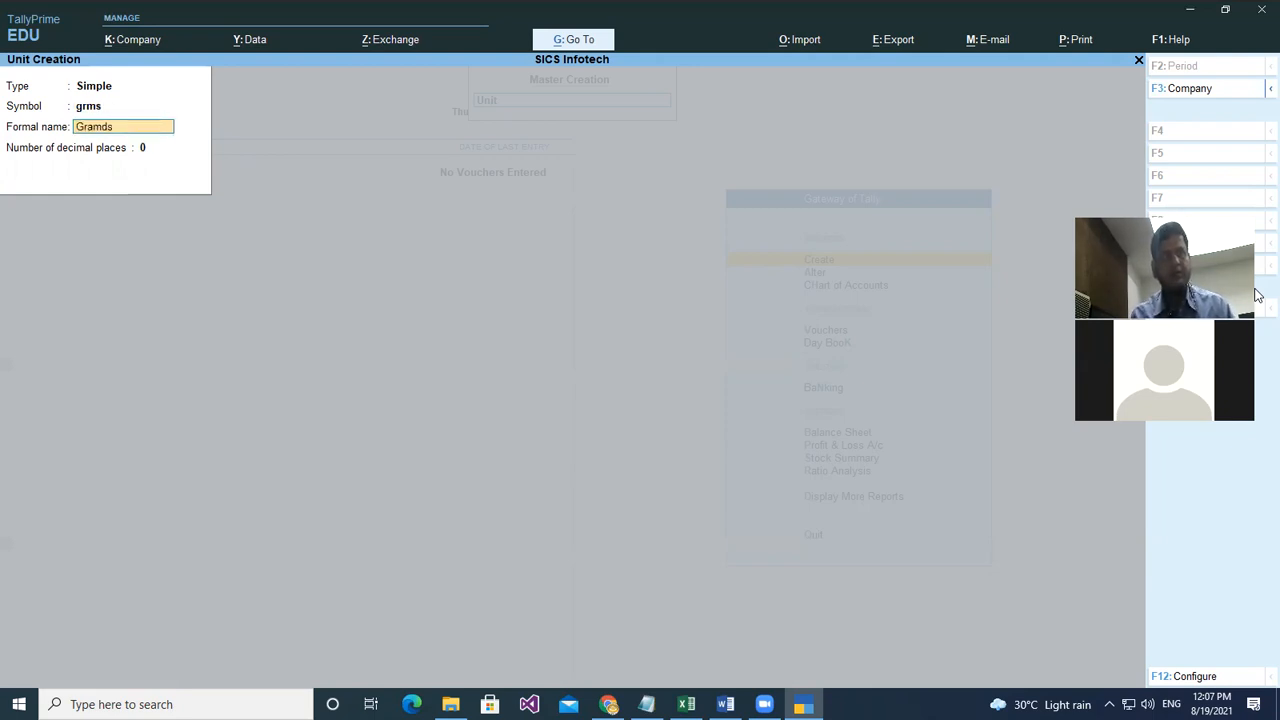
key(Return)
key(BackSpace)
text(Grams)
key(Return)
key(Return)
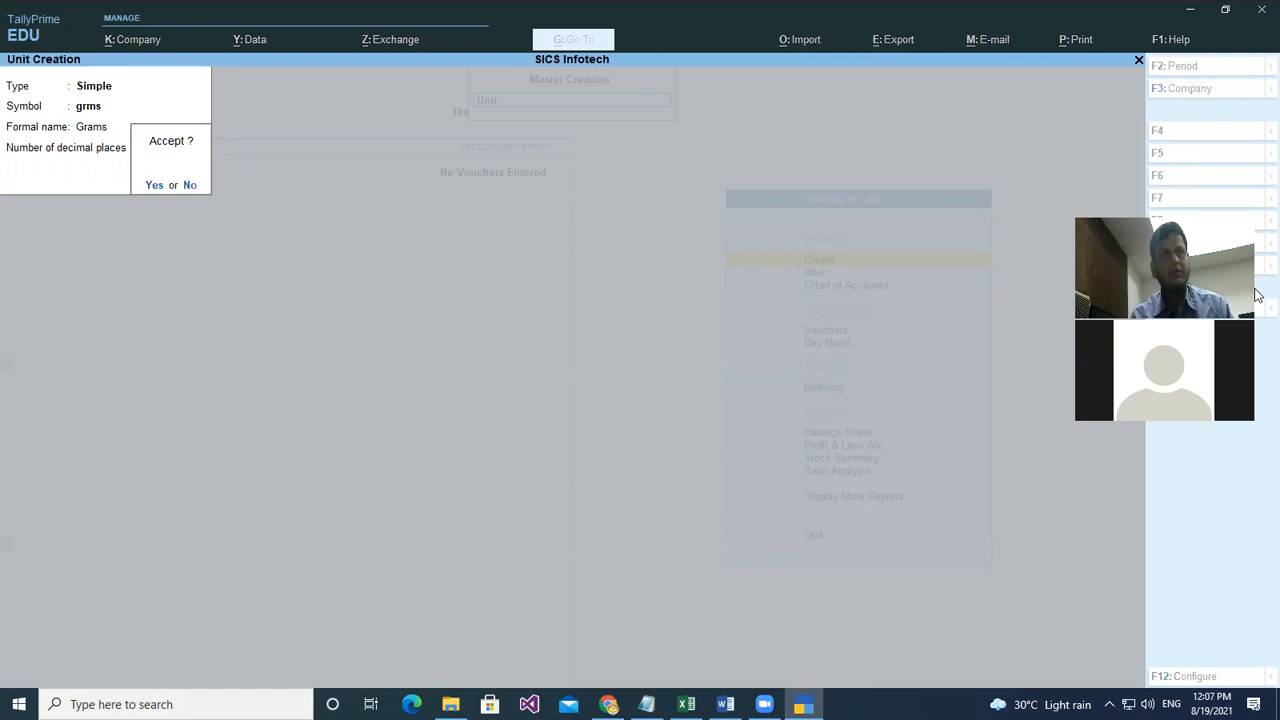
key(Return)
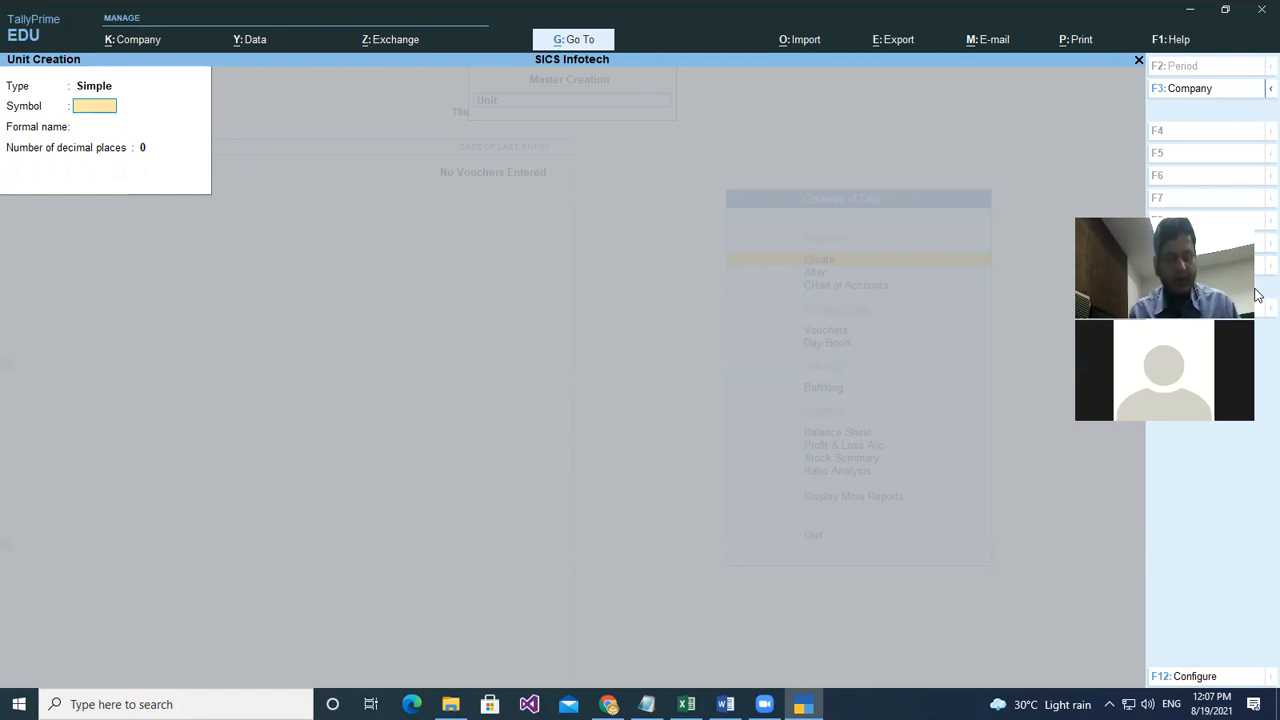
- Create unit pcs with formal name Pieces, then quit unit creation
text(pcs)
key(Return)
text(Pieces)
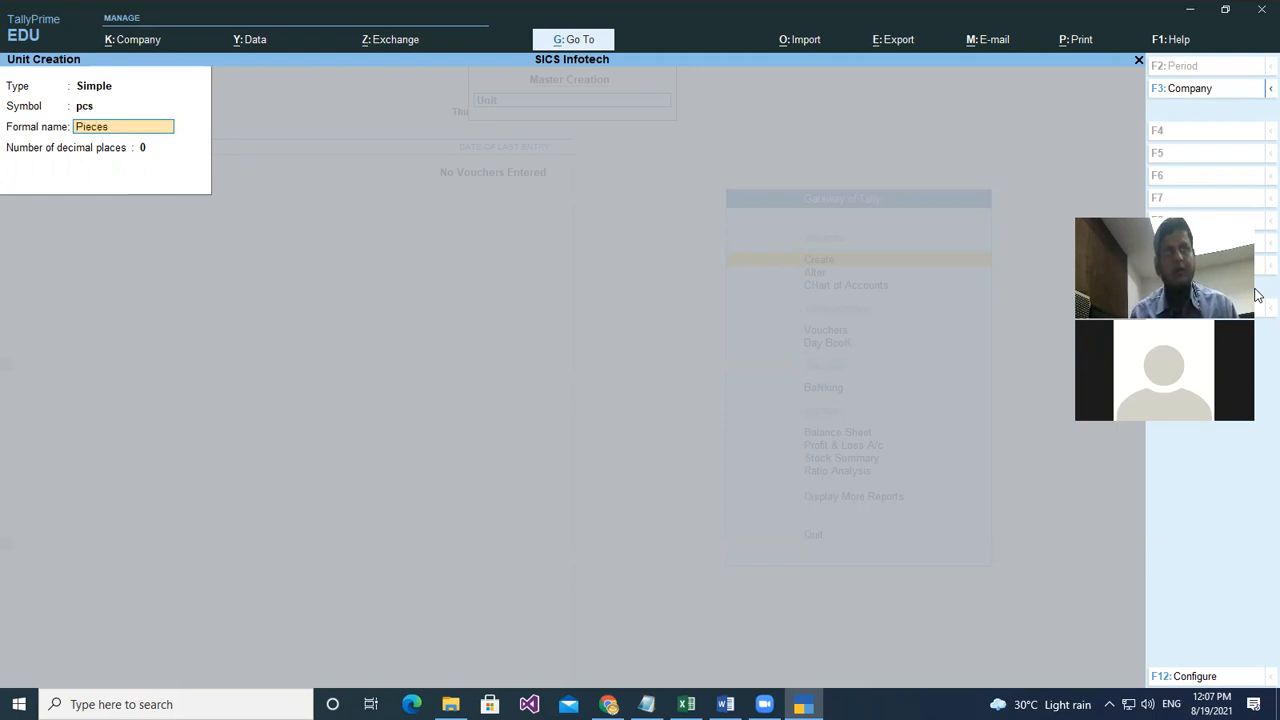
key(Return)
key(Return)
key(Return)
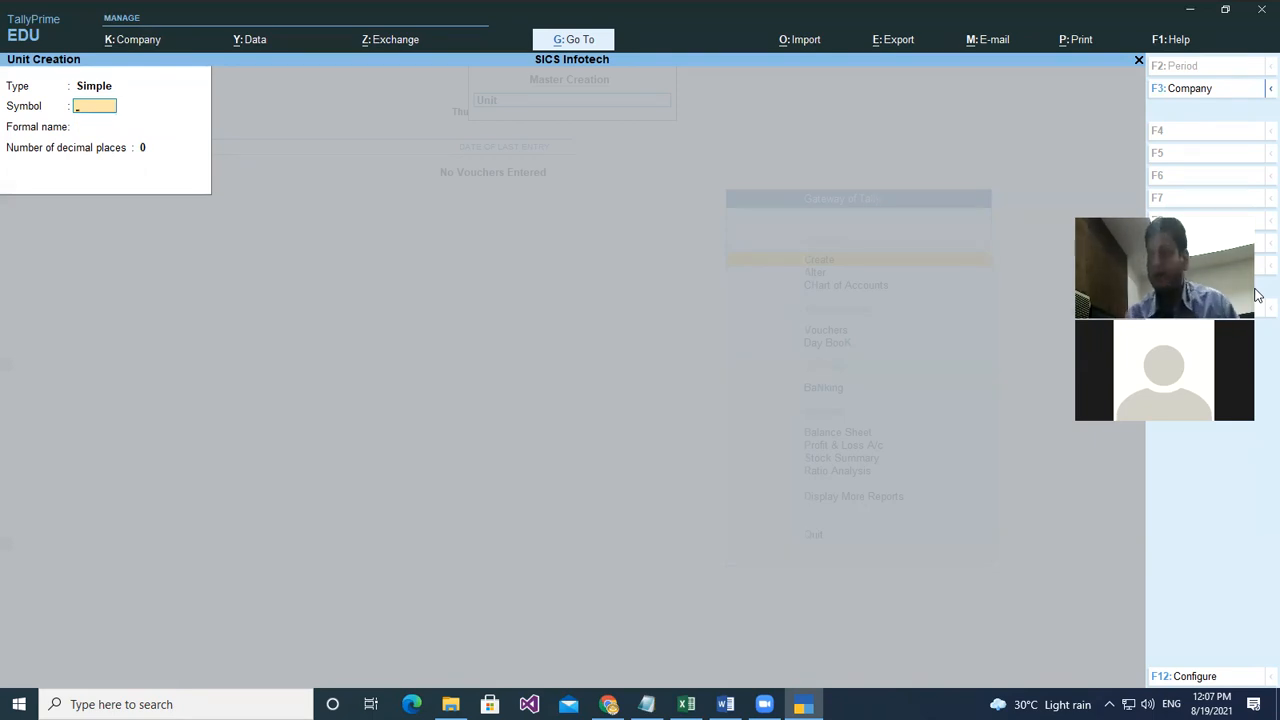
key(Escape)
key(Return)
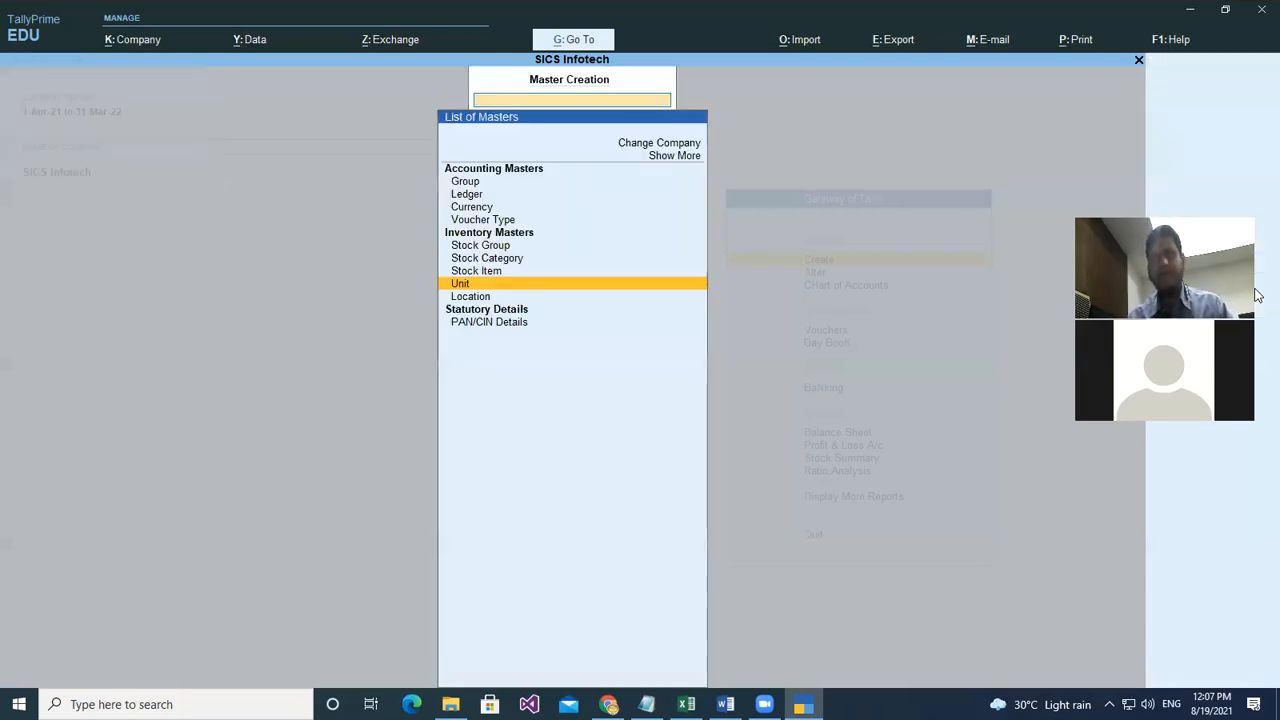
- Create stock item Namkeens under Primary with unit kgs
key(Up)
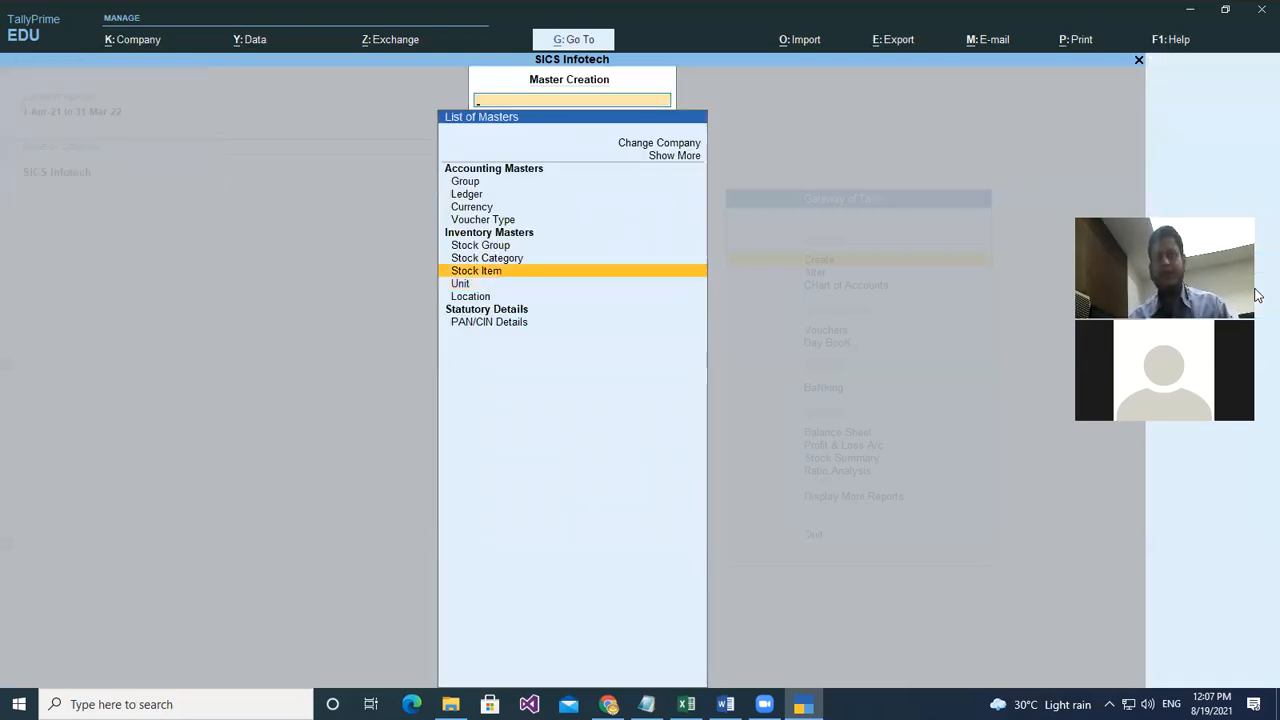
key(Return)
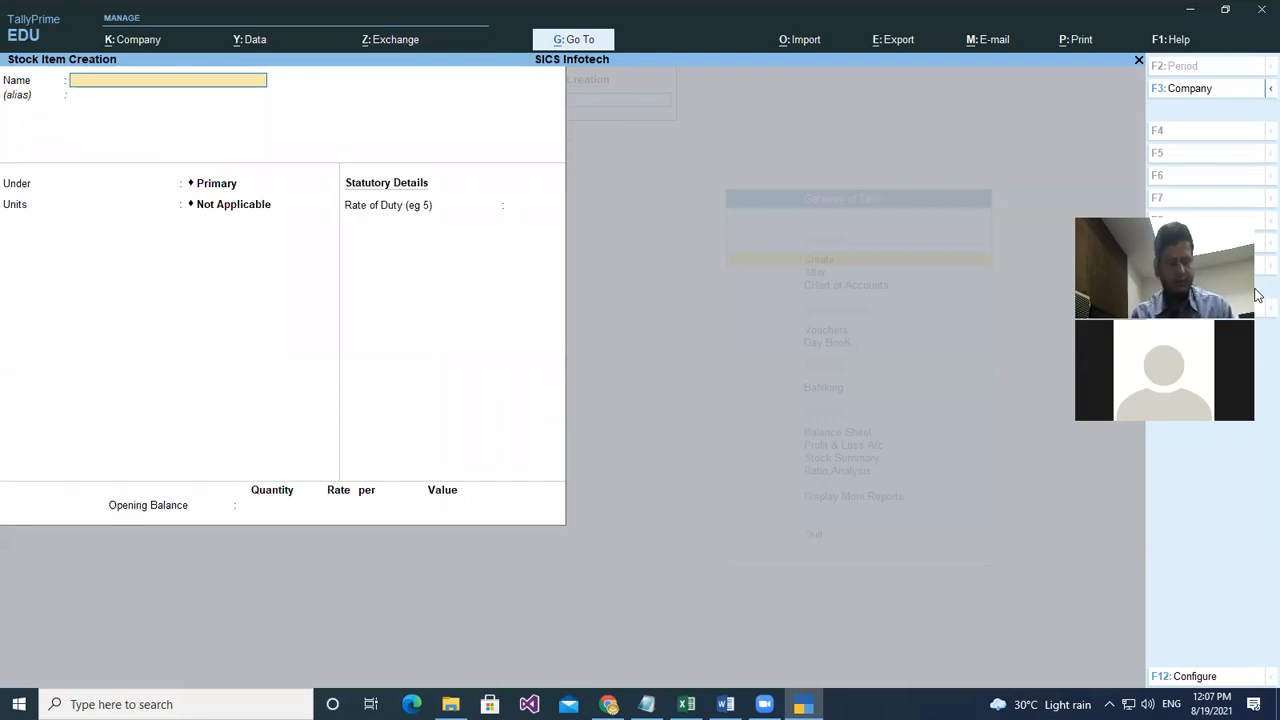
text(Namkeens)
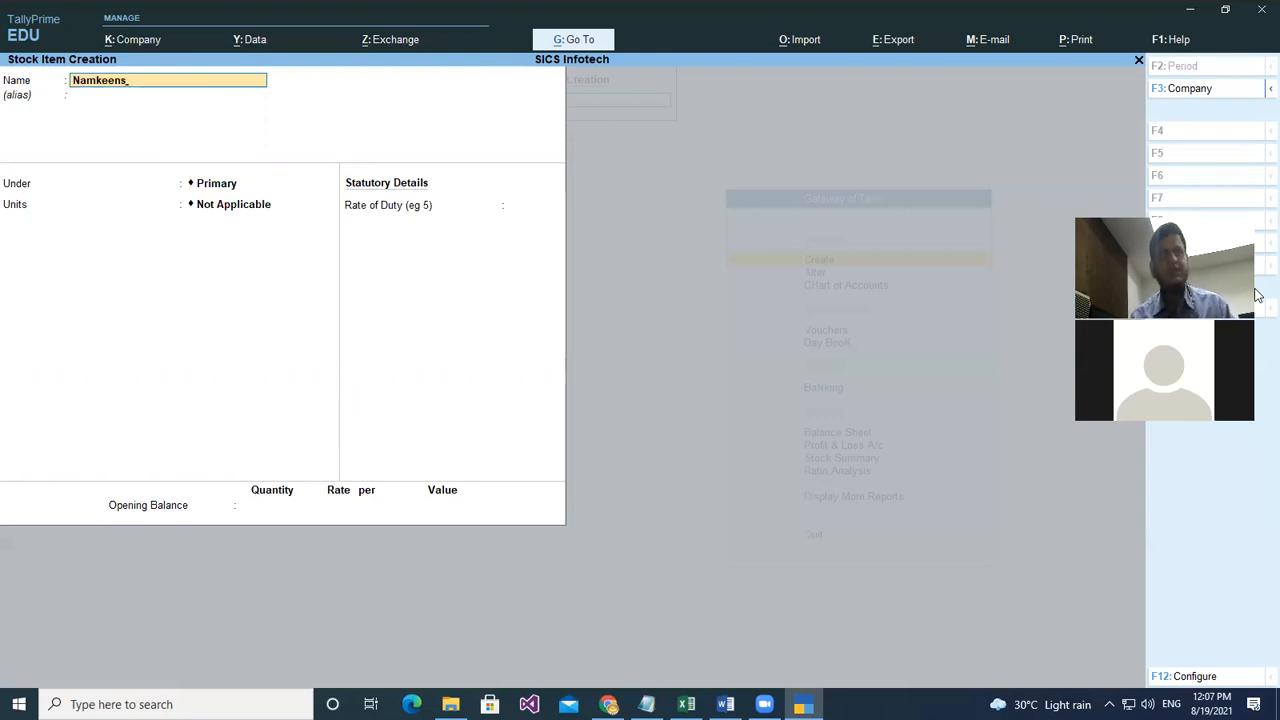
key(Return)
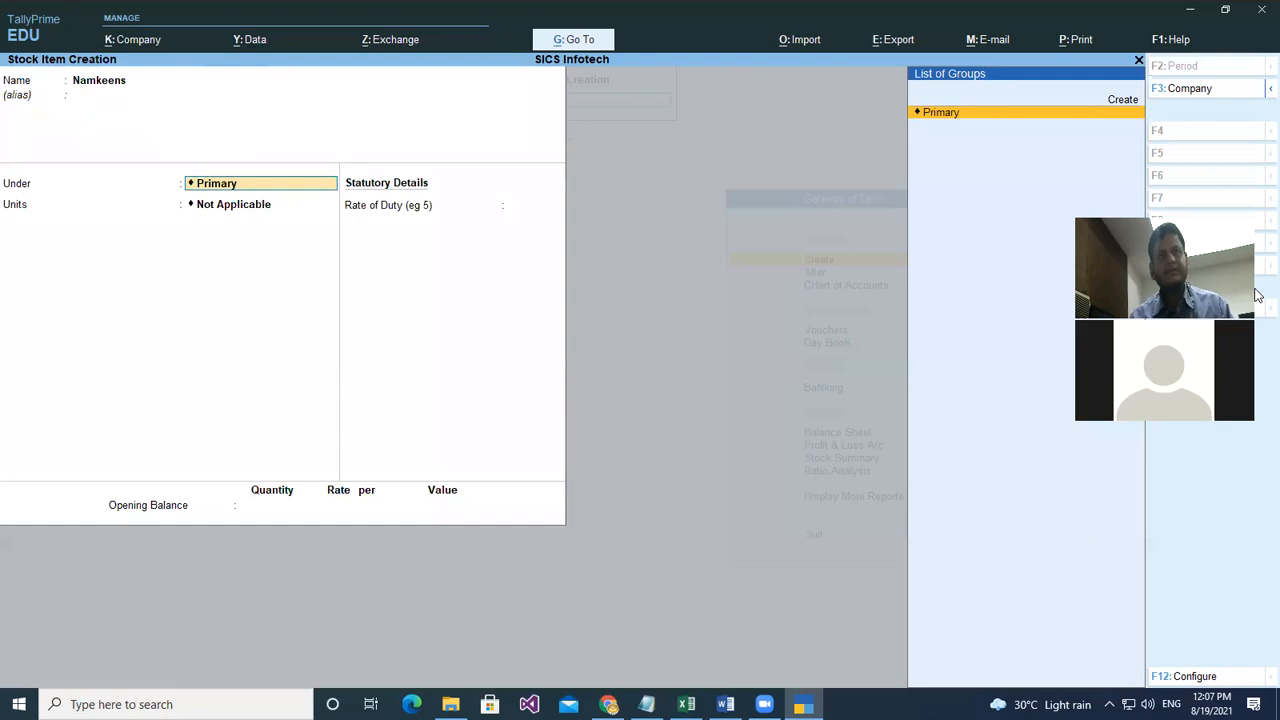
key(Return)
key(Down)
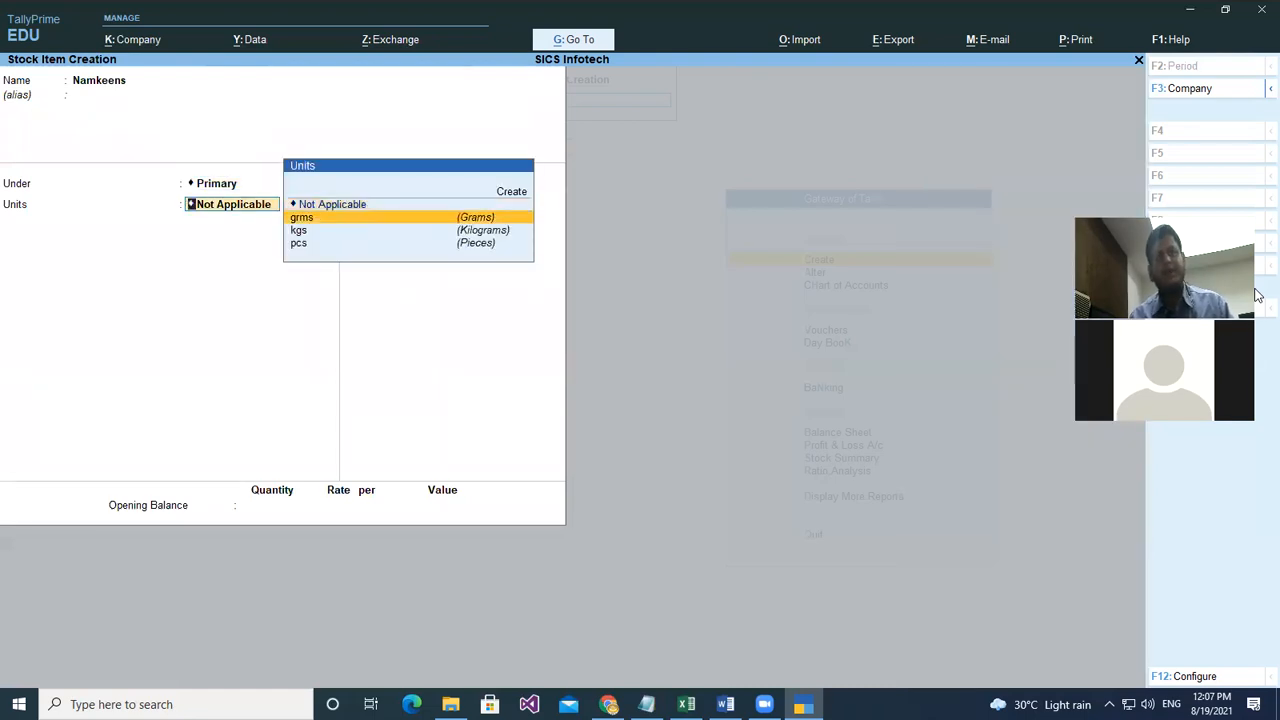
key(Down)
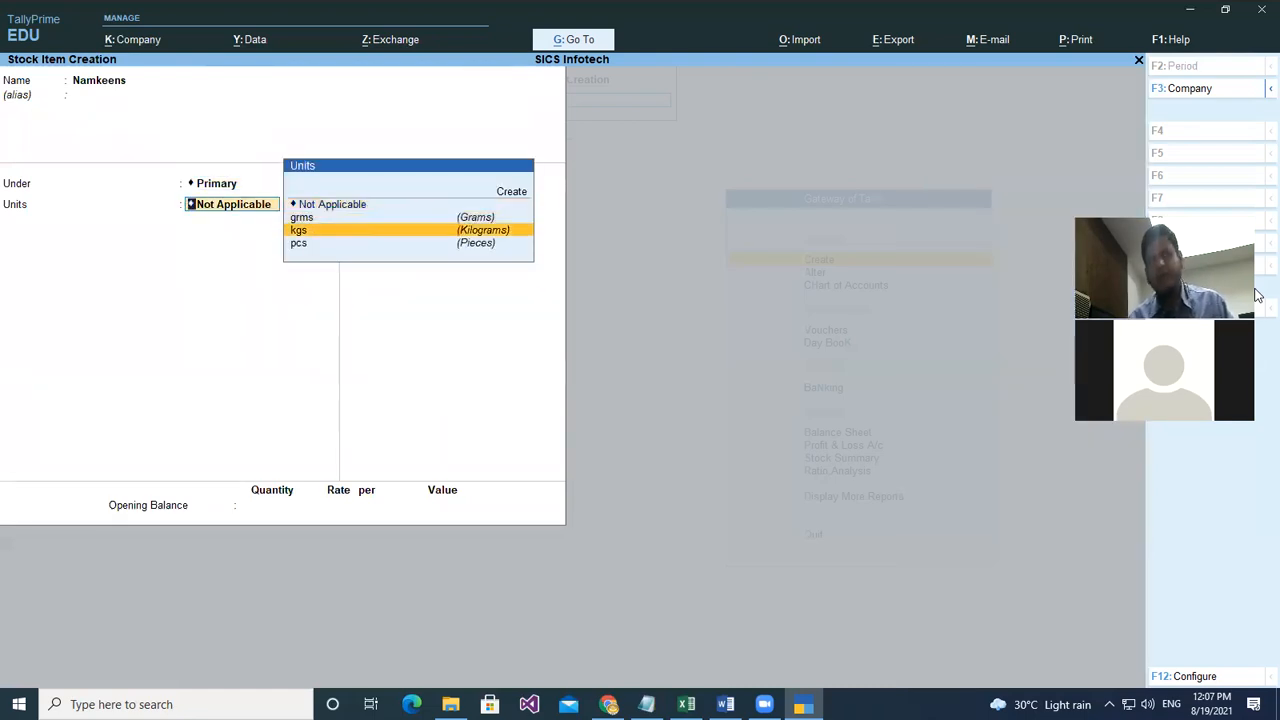
key(Up)
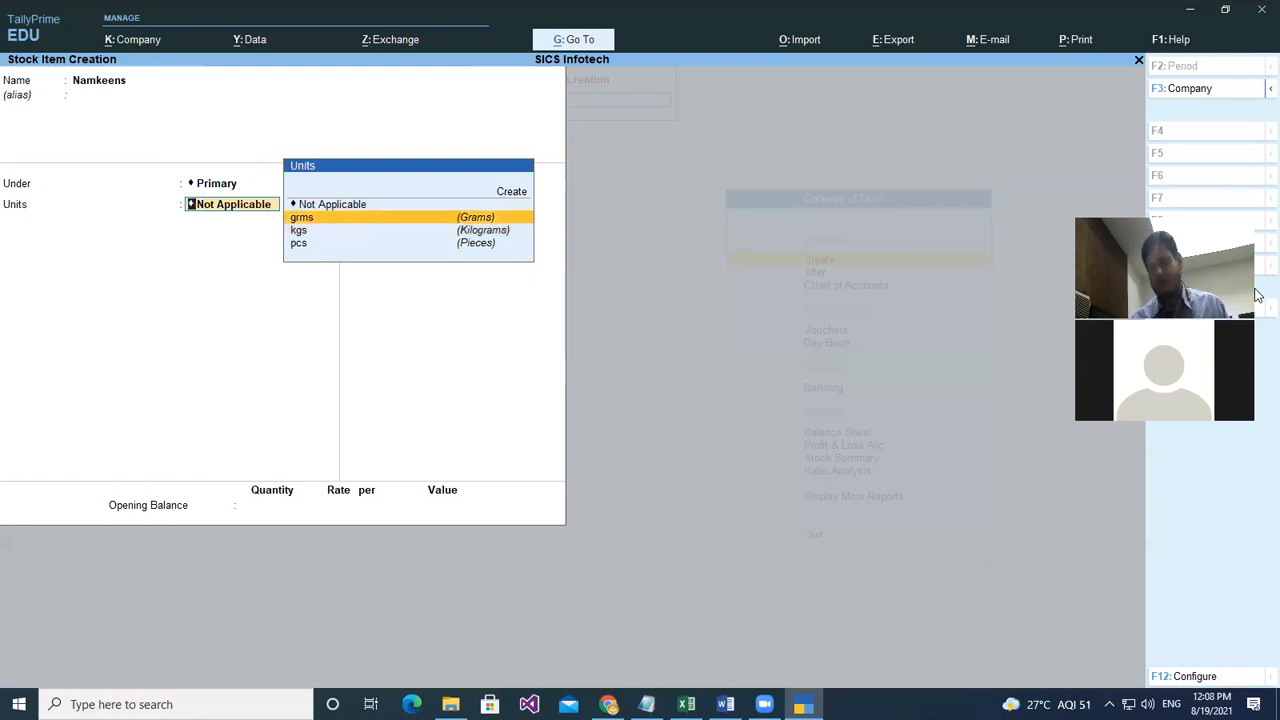
key(Down)
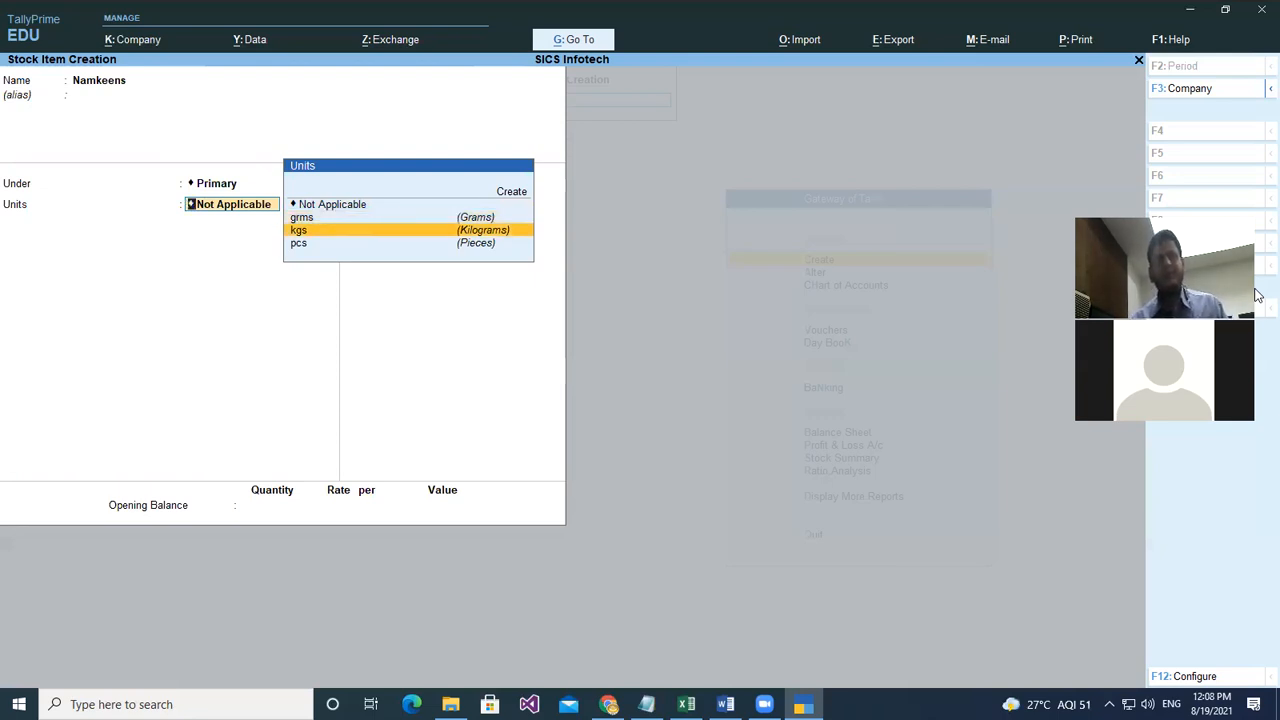
key(Return)
key(Return)
key(Return)
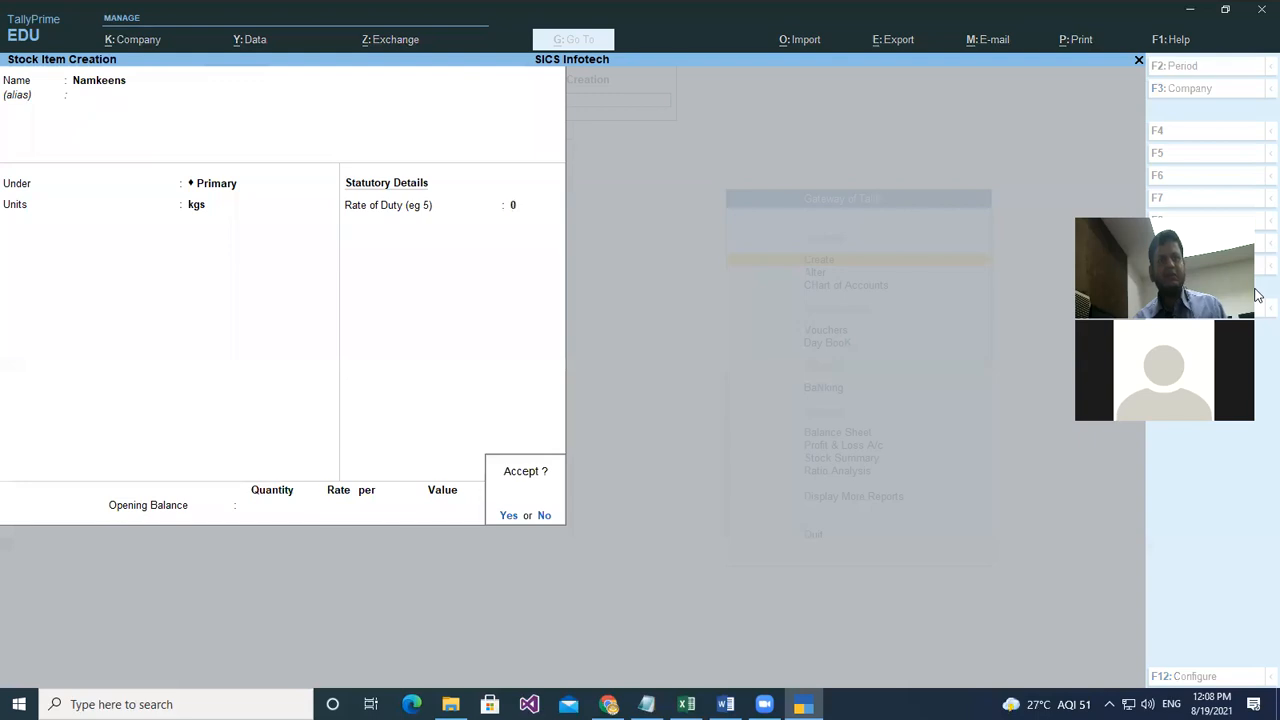
key(Return)
- Create stock item Rice under Primary in kgs and return to Gateway of Tally
text(Ri)
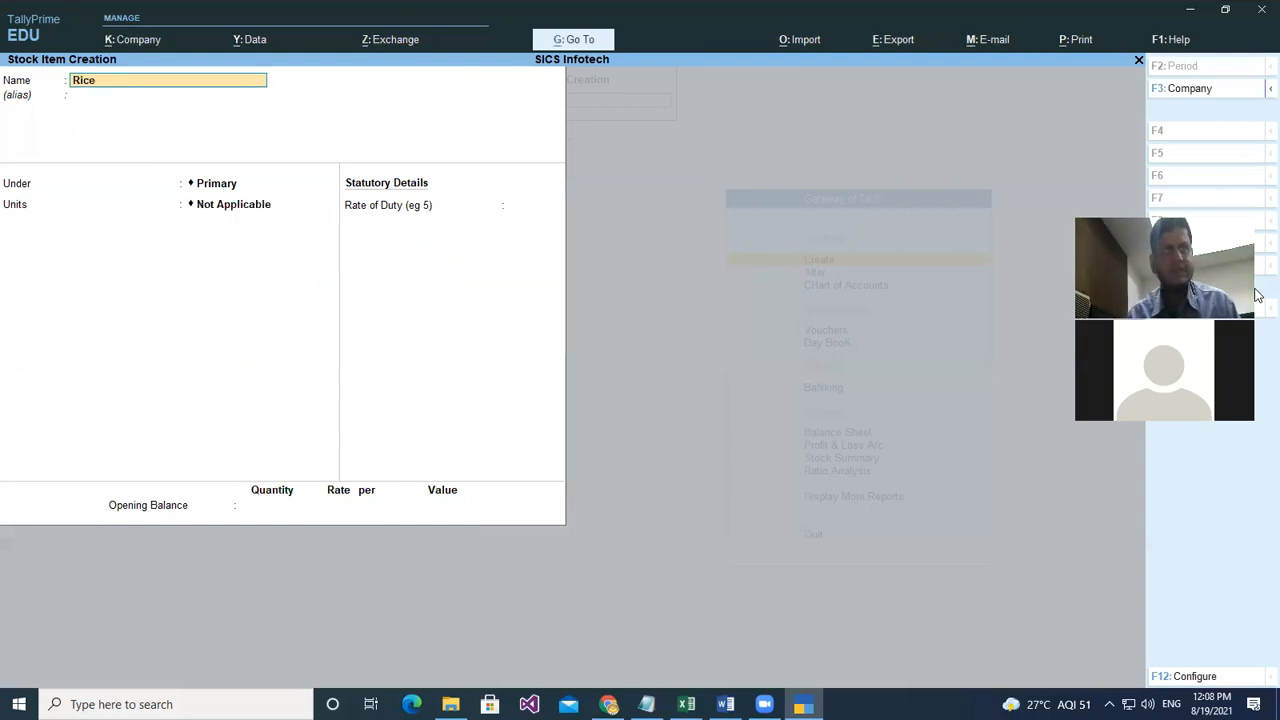
text(ce)
key(Return)
key(Return)
key(Return)
key(Down)
key(Down)
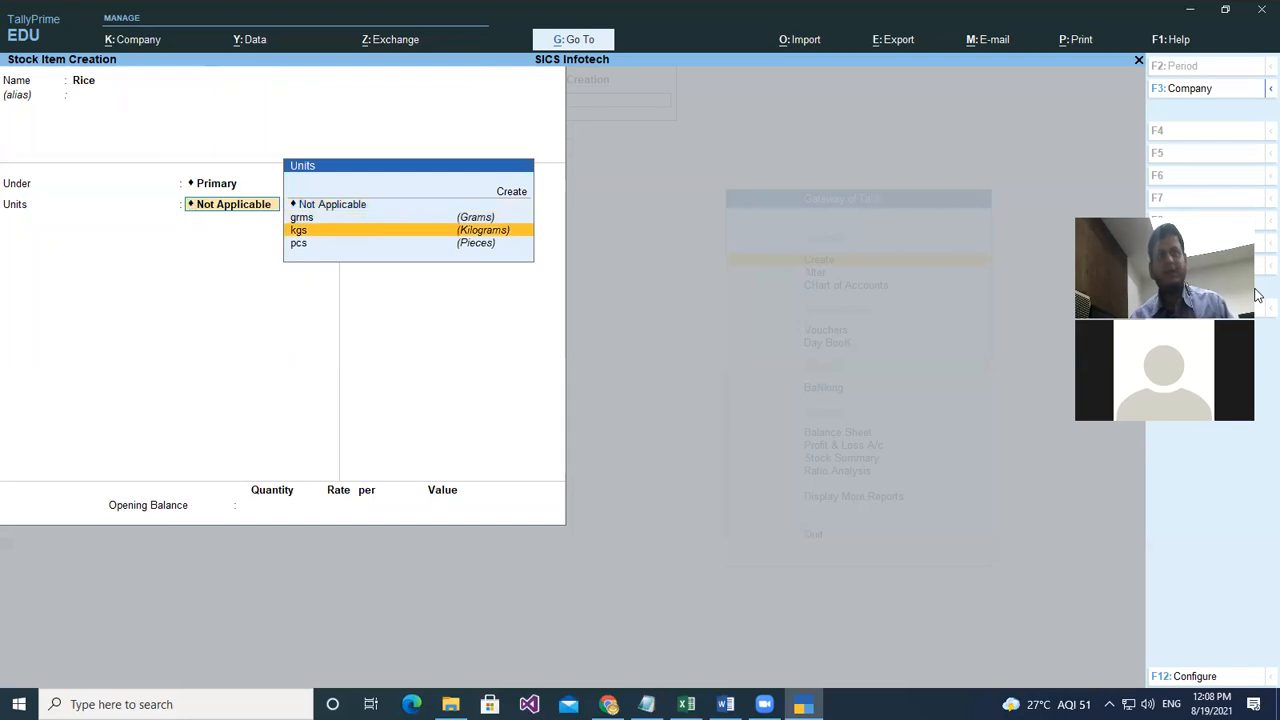
key(Return)
key(Return)
key(Return)
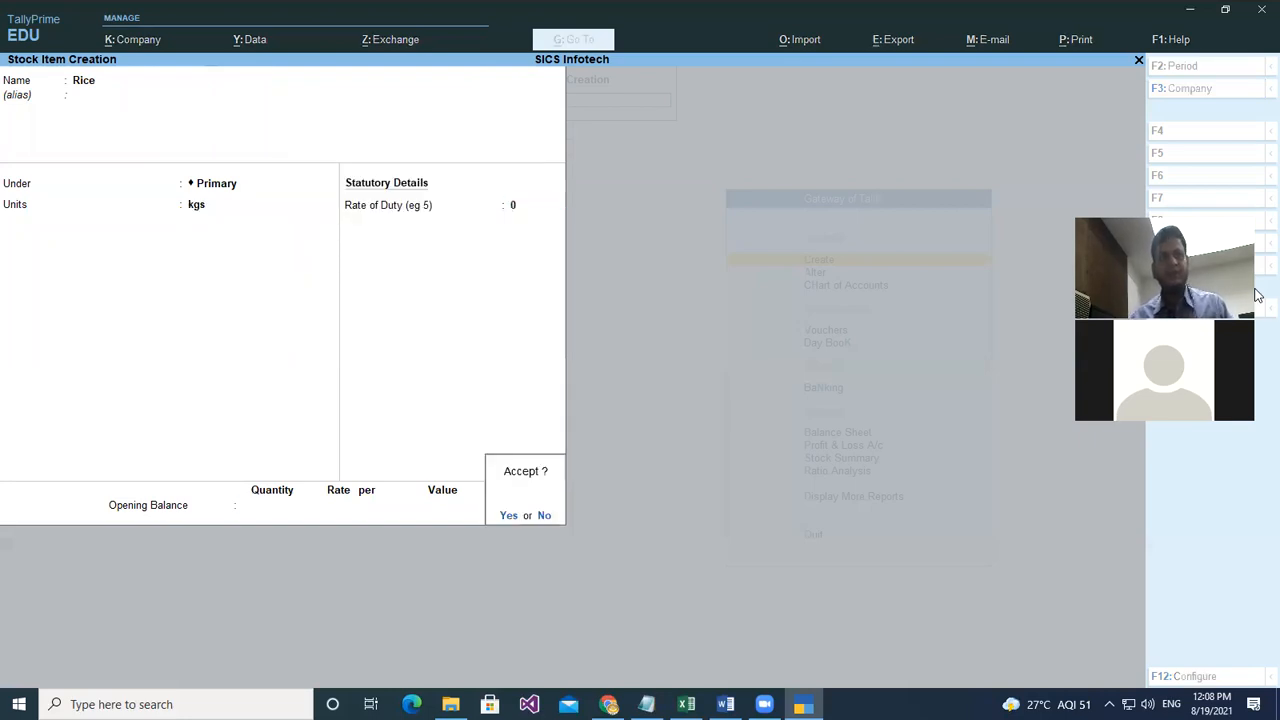
key(Return)
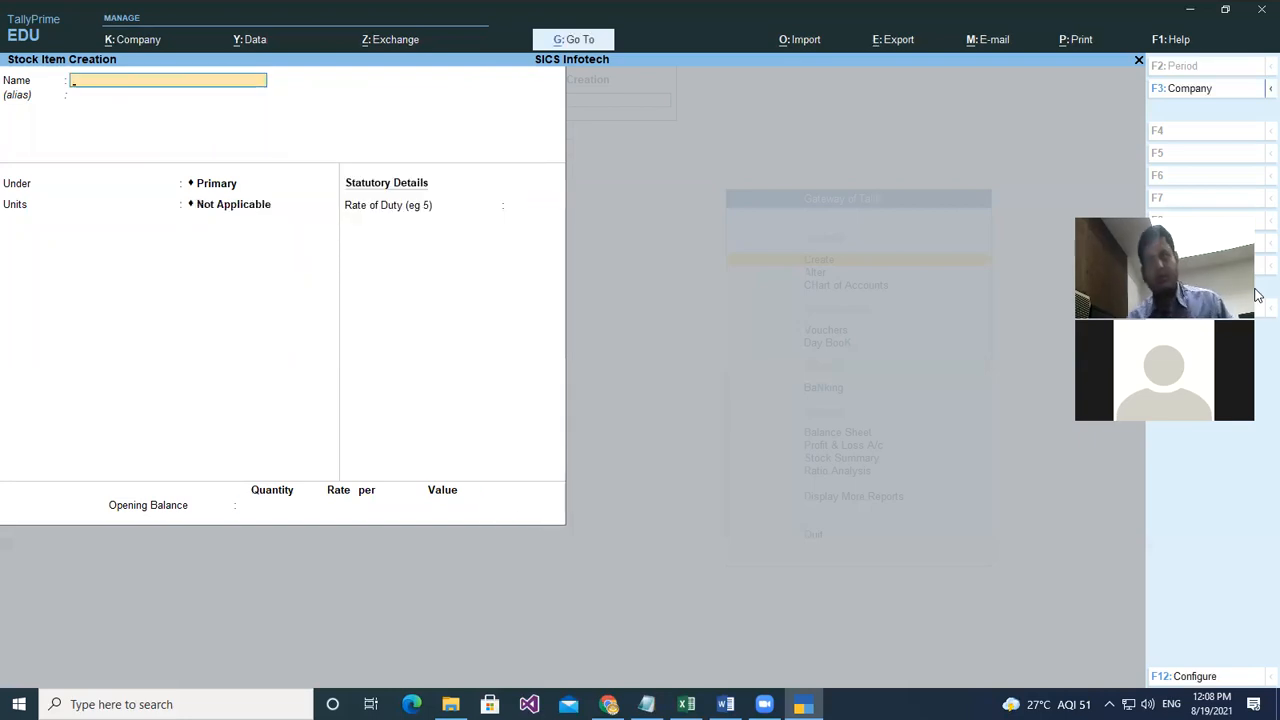
key(Escape)
key(Escape)
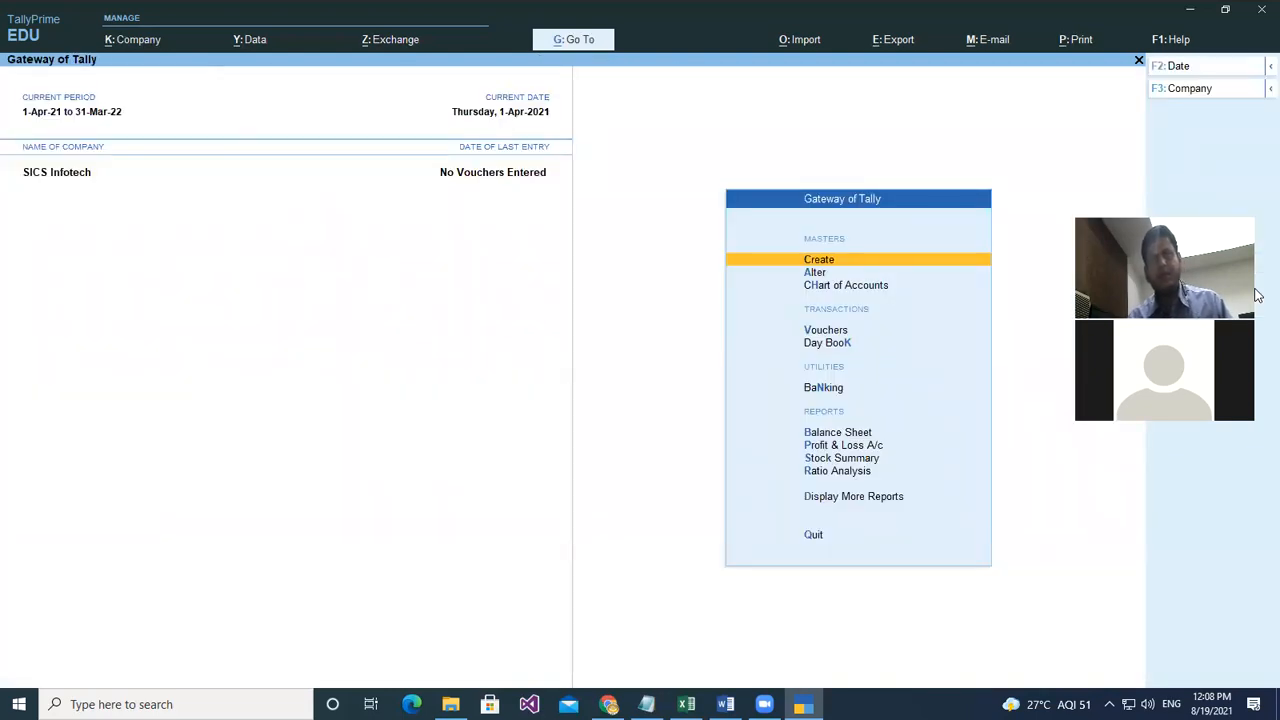
- Return to ledger creation and create the Capital A/c ledger under Capital Account
key(Escape)
key(n)
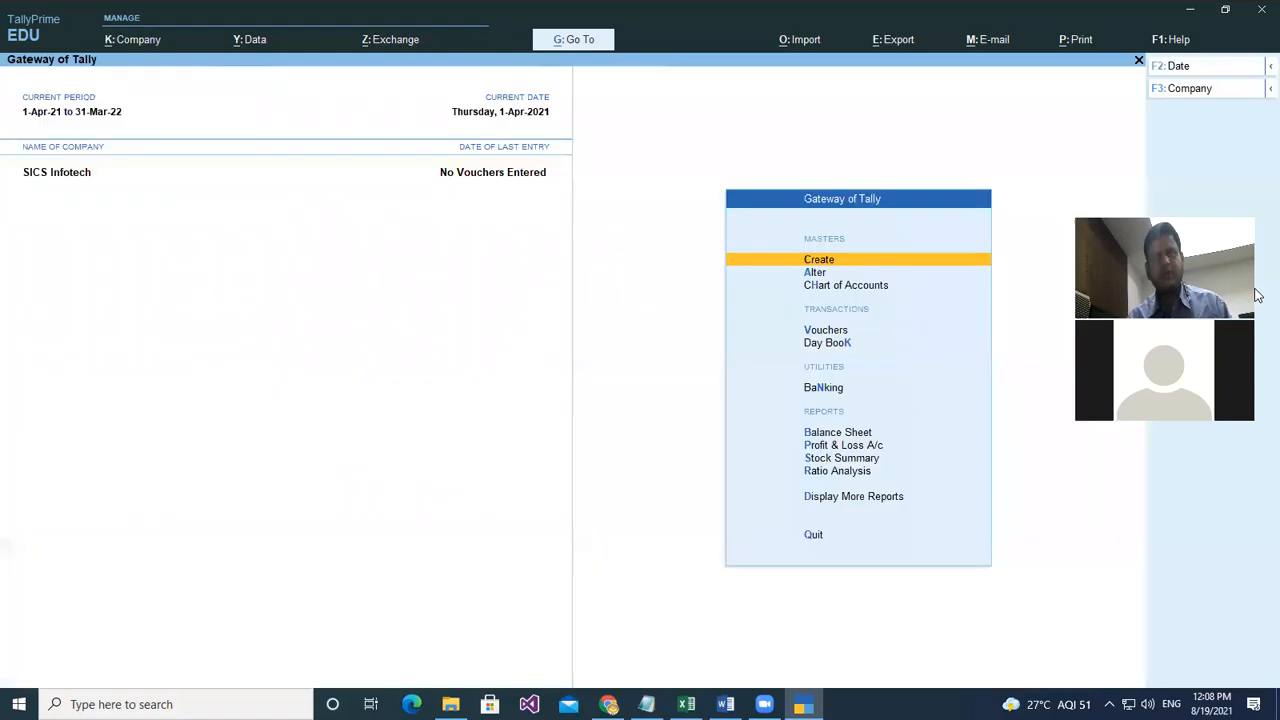
key(Return)
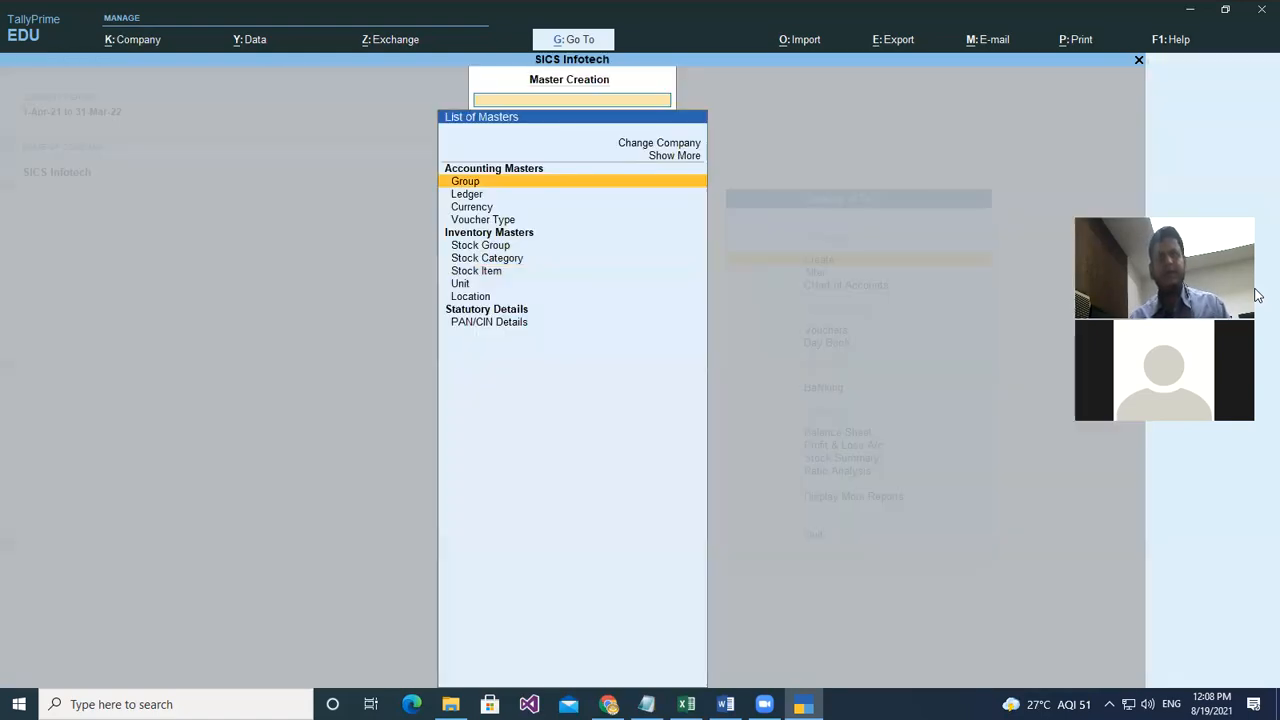
key(Down)
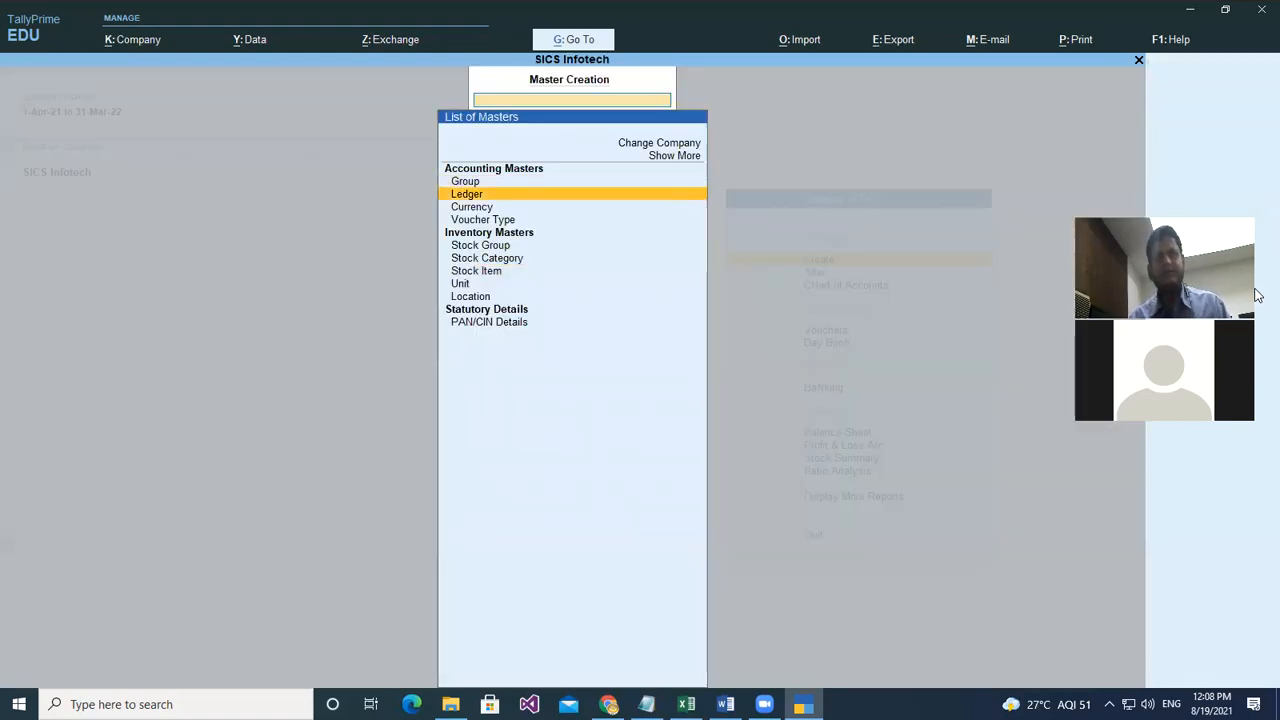
key(Return)
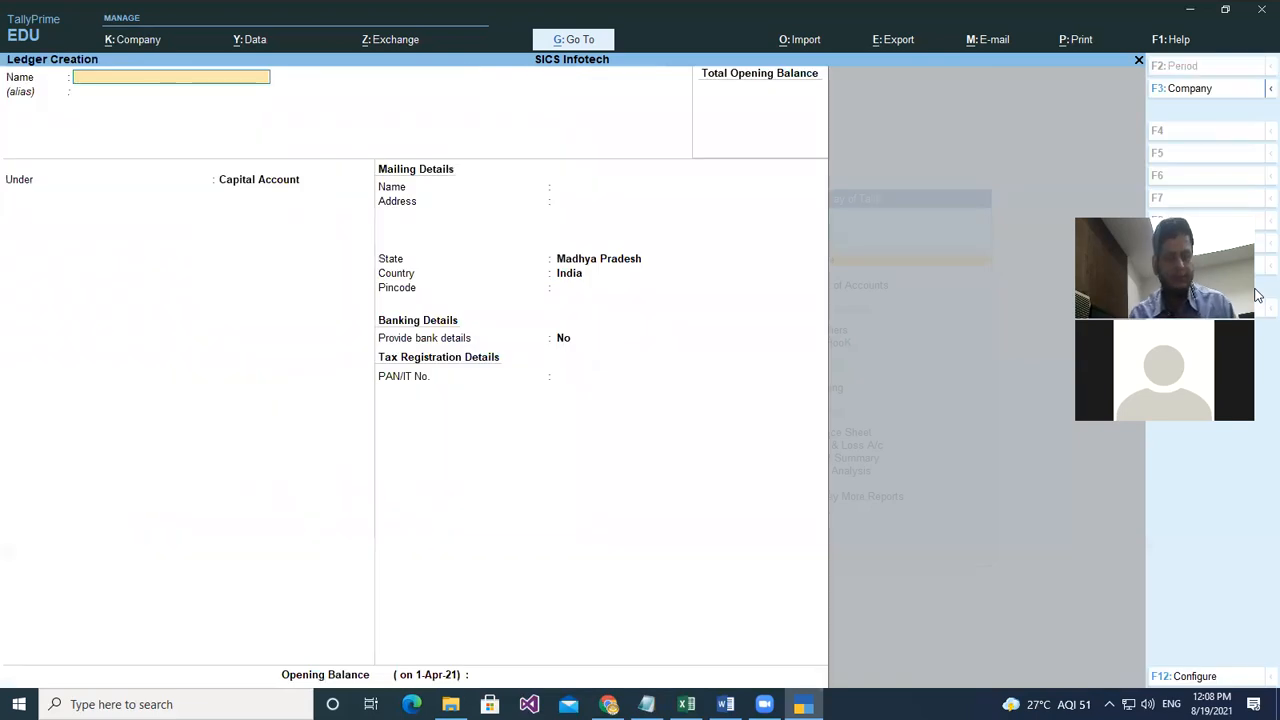
text(Capita)
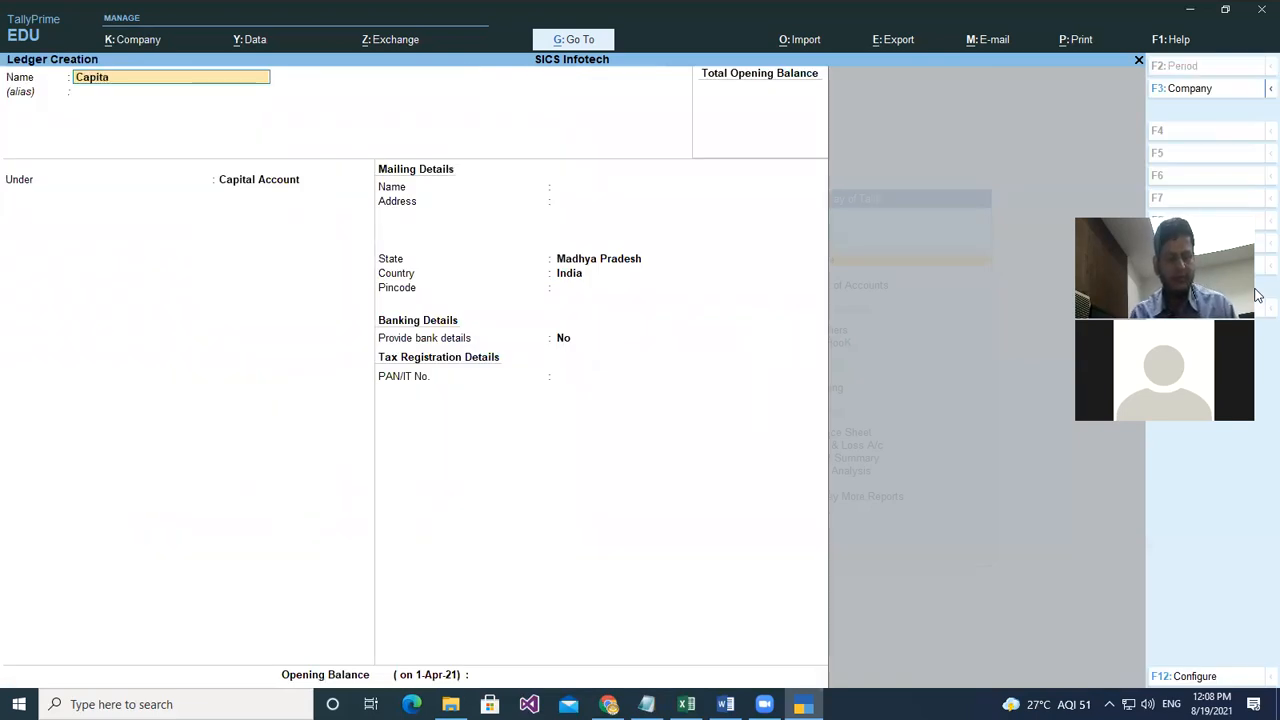
text(l A/c)
key(Return)
key(Return)
key(Return)
key(Return)
key(Return)
key(Return)
key(Return)
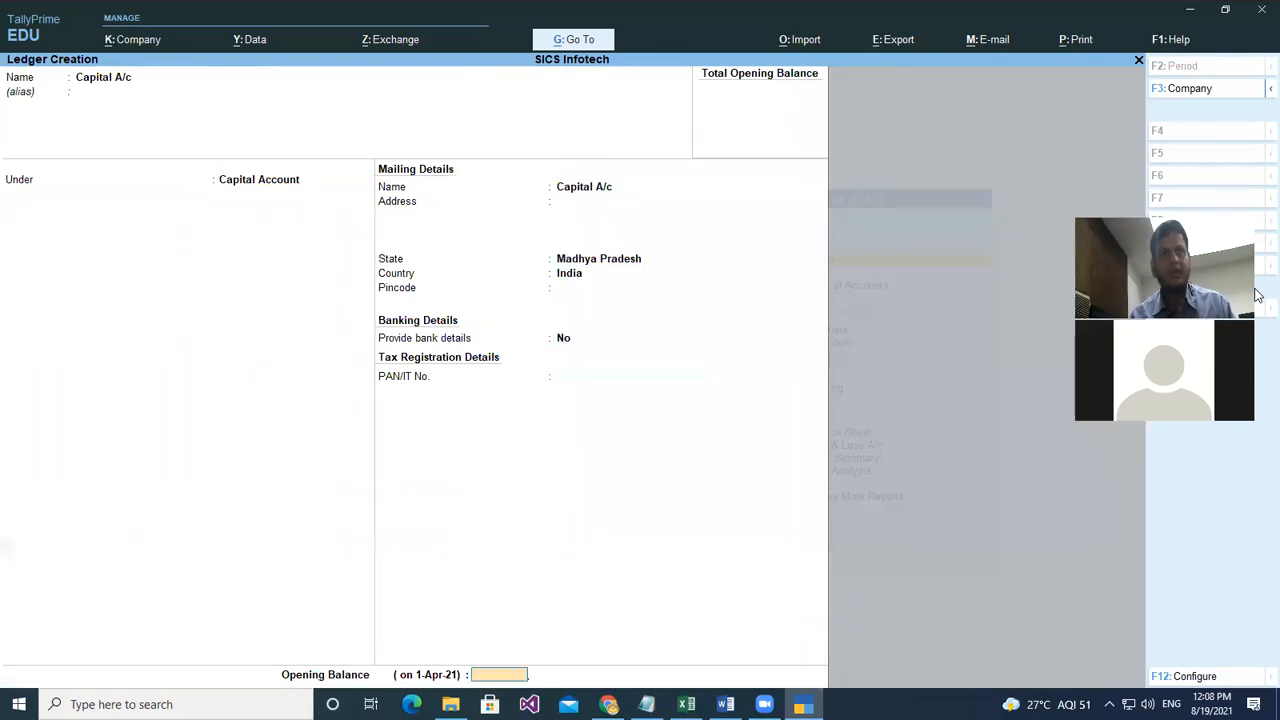
key(Return)
key(Return)
- Create the Purchase A/c ledger under the Purchase Accounts group
text(P)
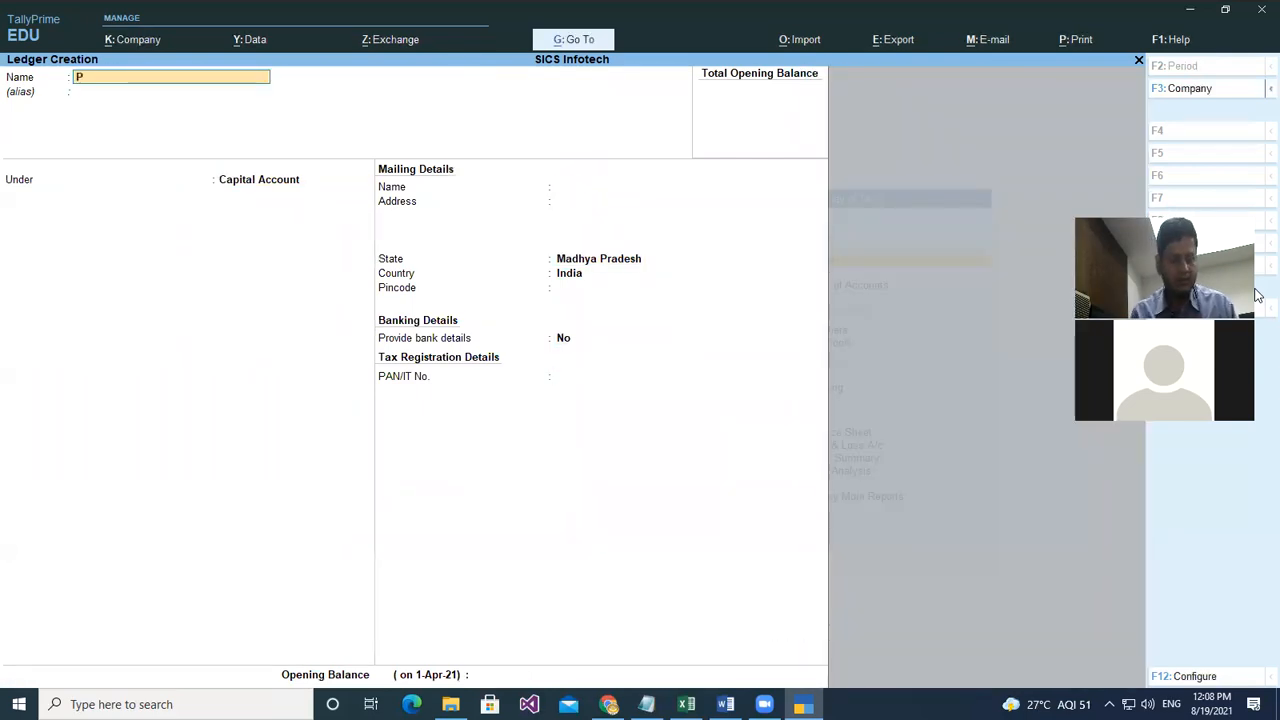
text(urchases)
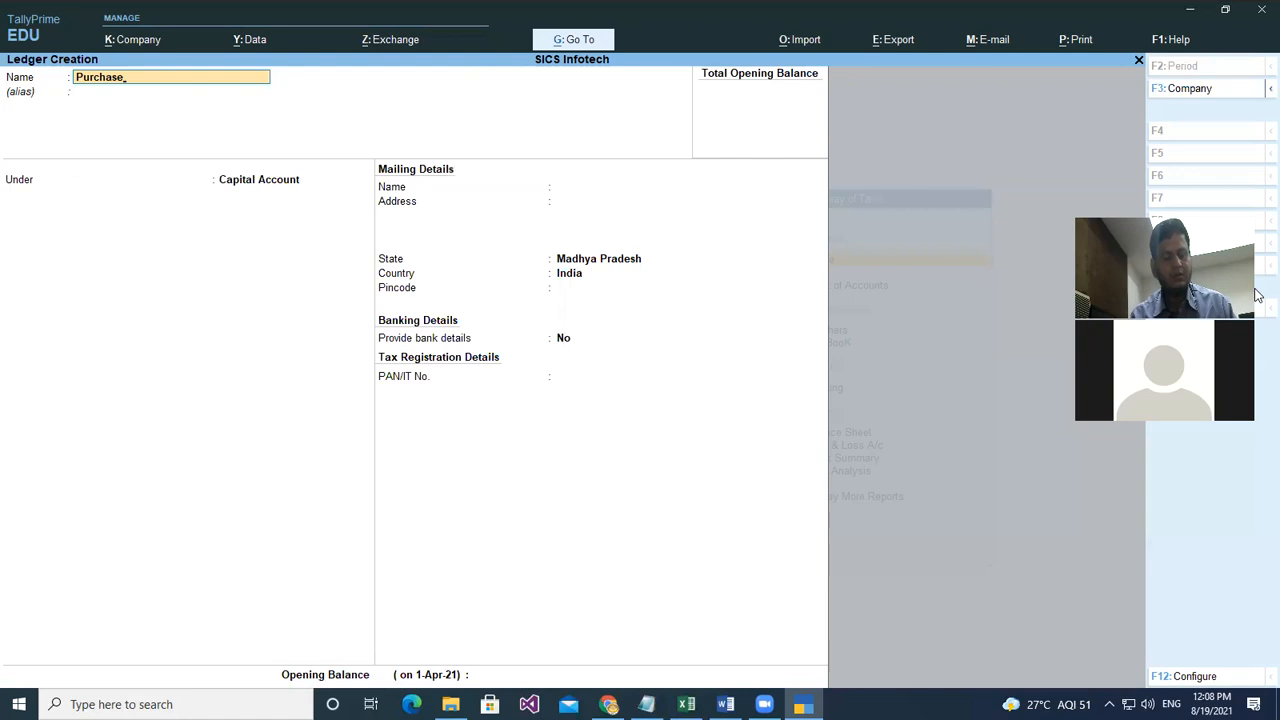
text(a/c)
key(Return)
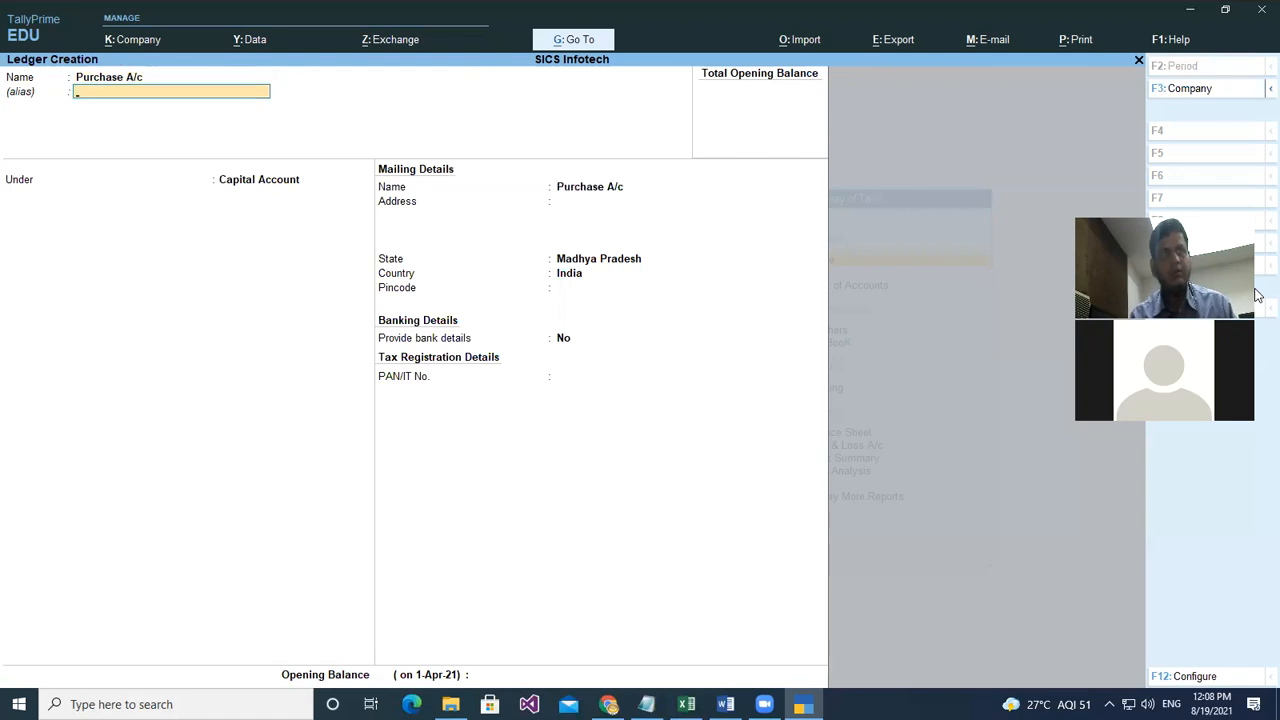
key(Return)
text(P)
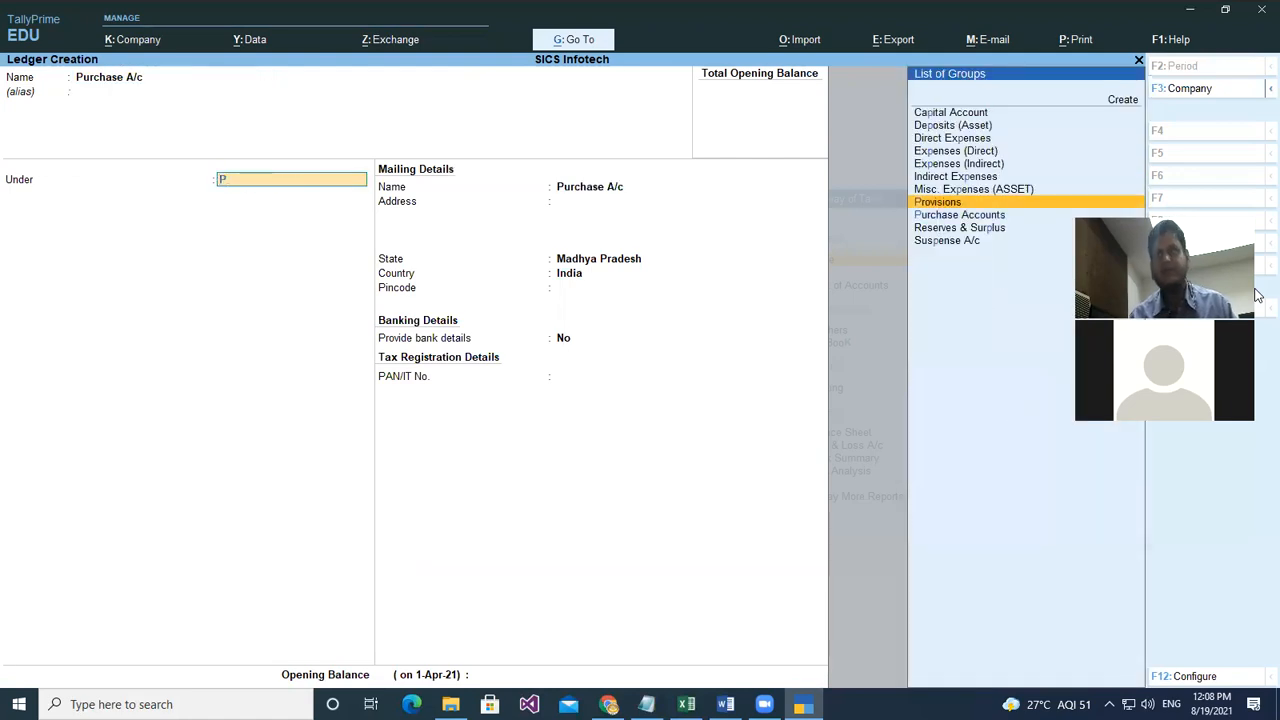
key(Down)
key(Return)
key(Return)
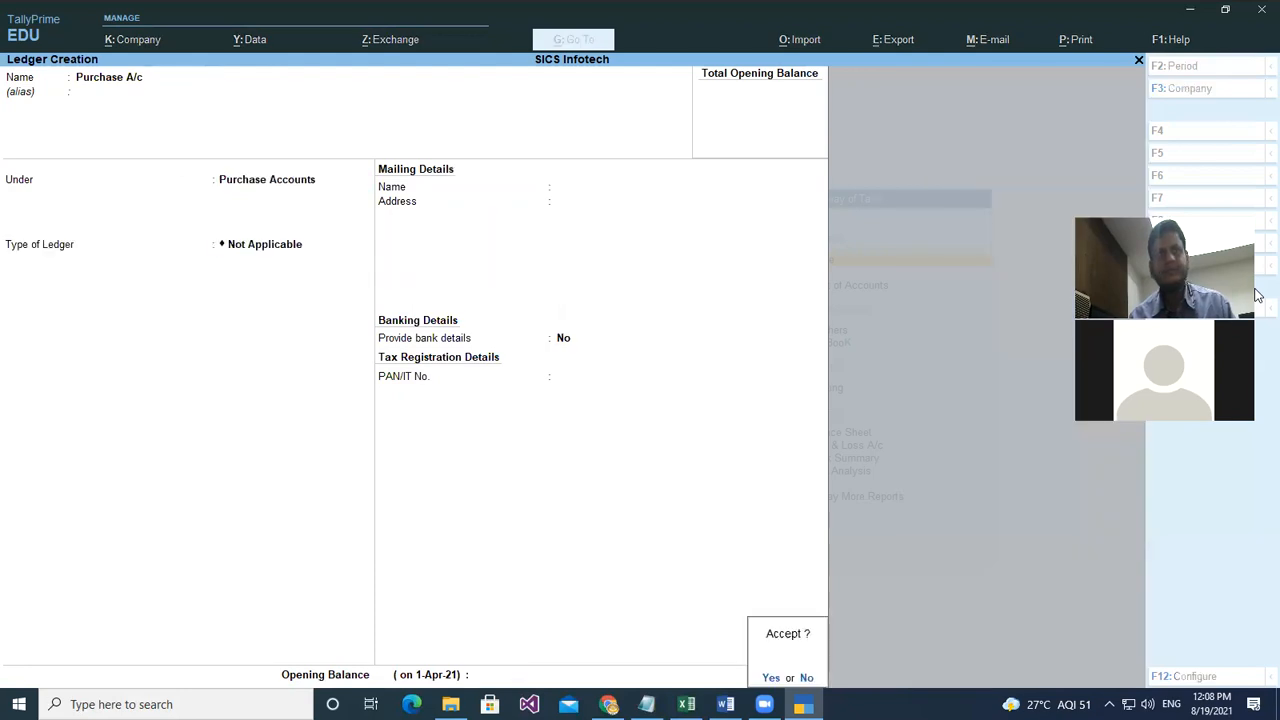
key(Return)
- Create the Sales A/c ledger under Sales Accounts and return to Gateway of Tally
text(Sa)
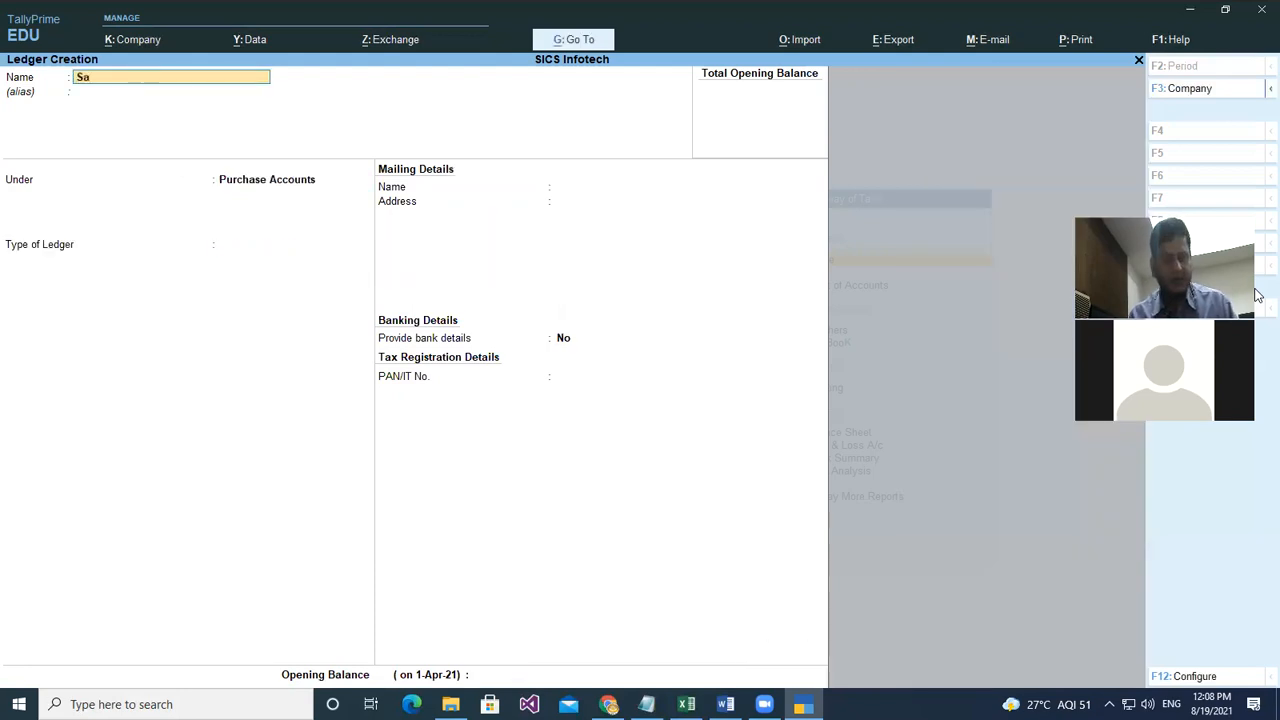
text(lesa)
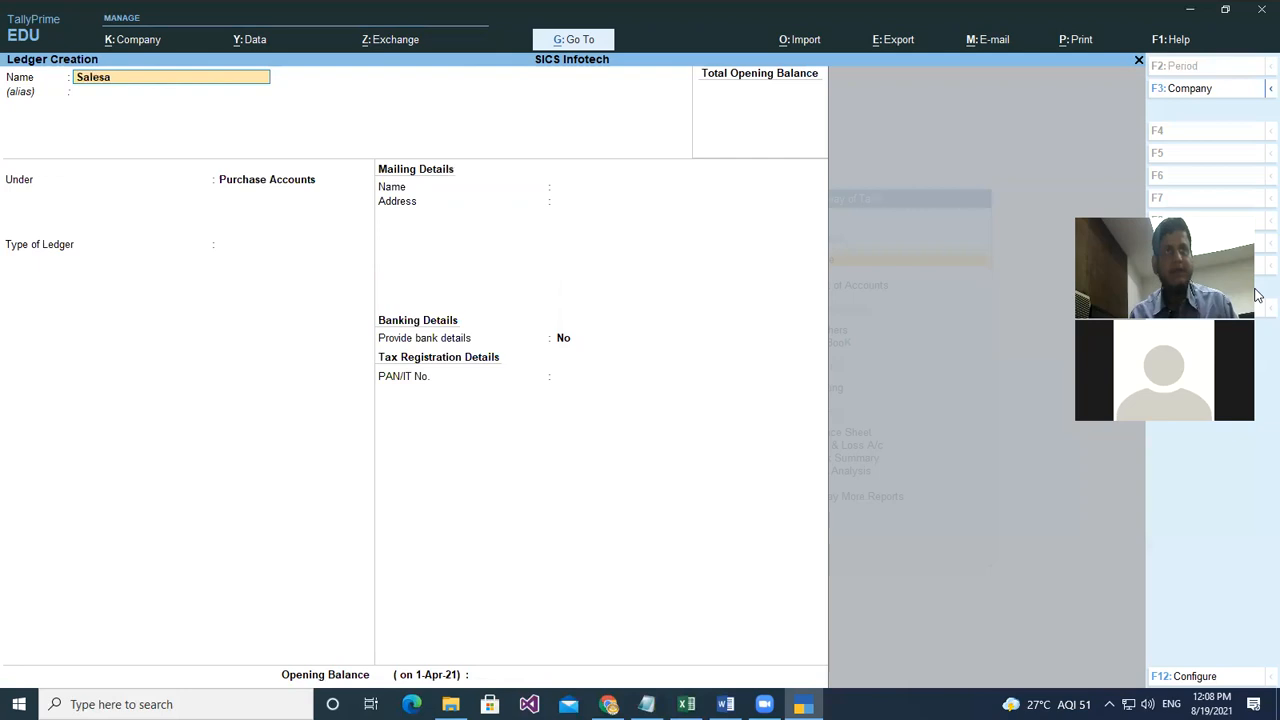
key(BackSpace)
text(a/c)
key(Return)
key(Return)
text(Sale)
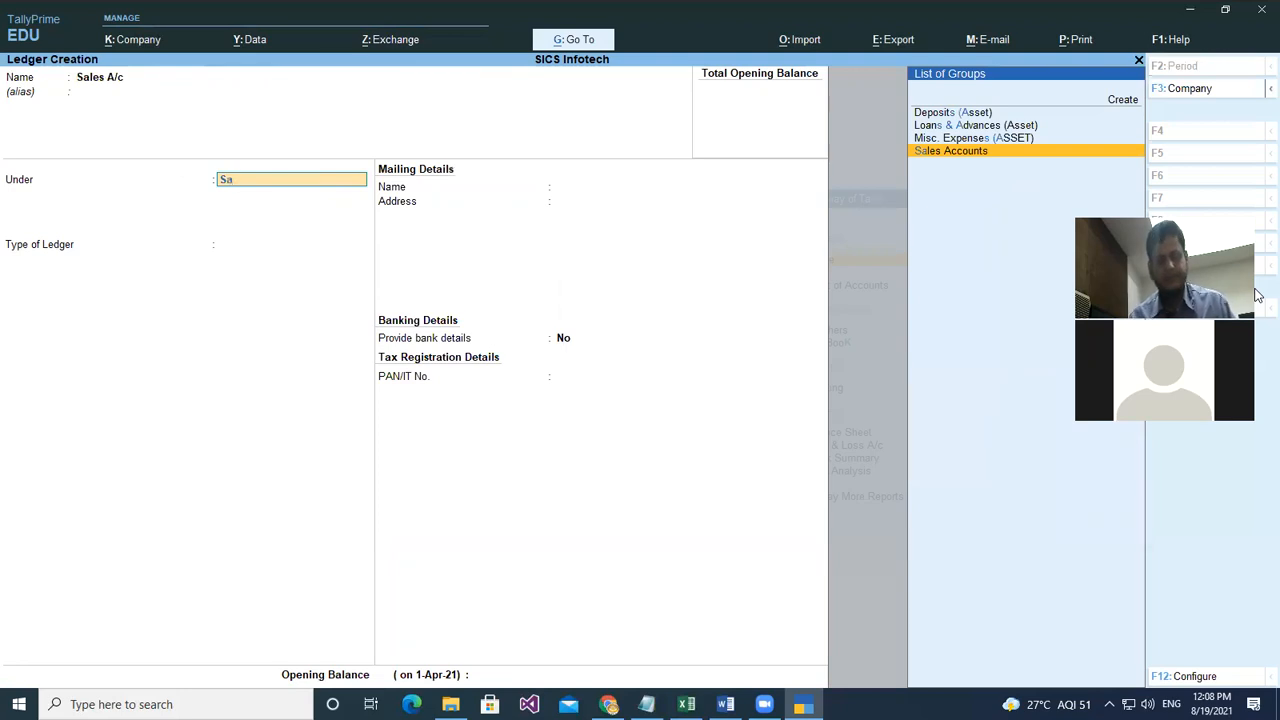
key(Return)
key(Return)
key(Return)
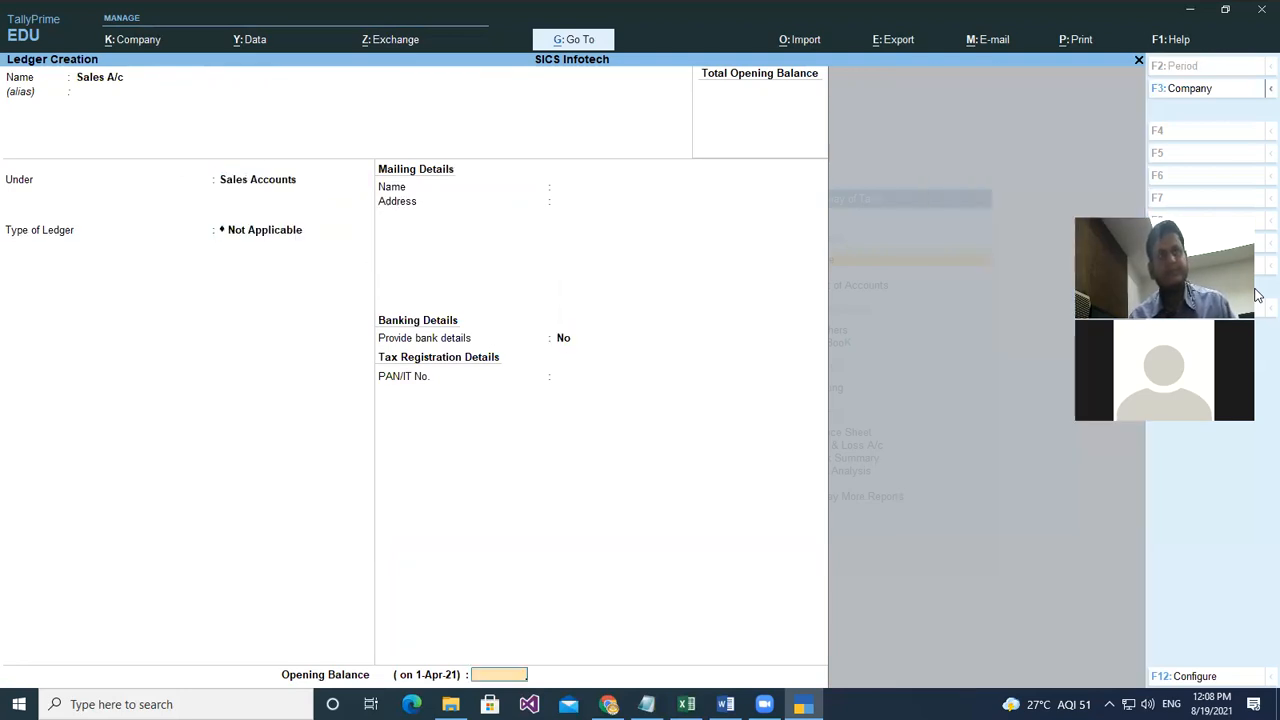
key(Return)
key(Return)
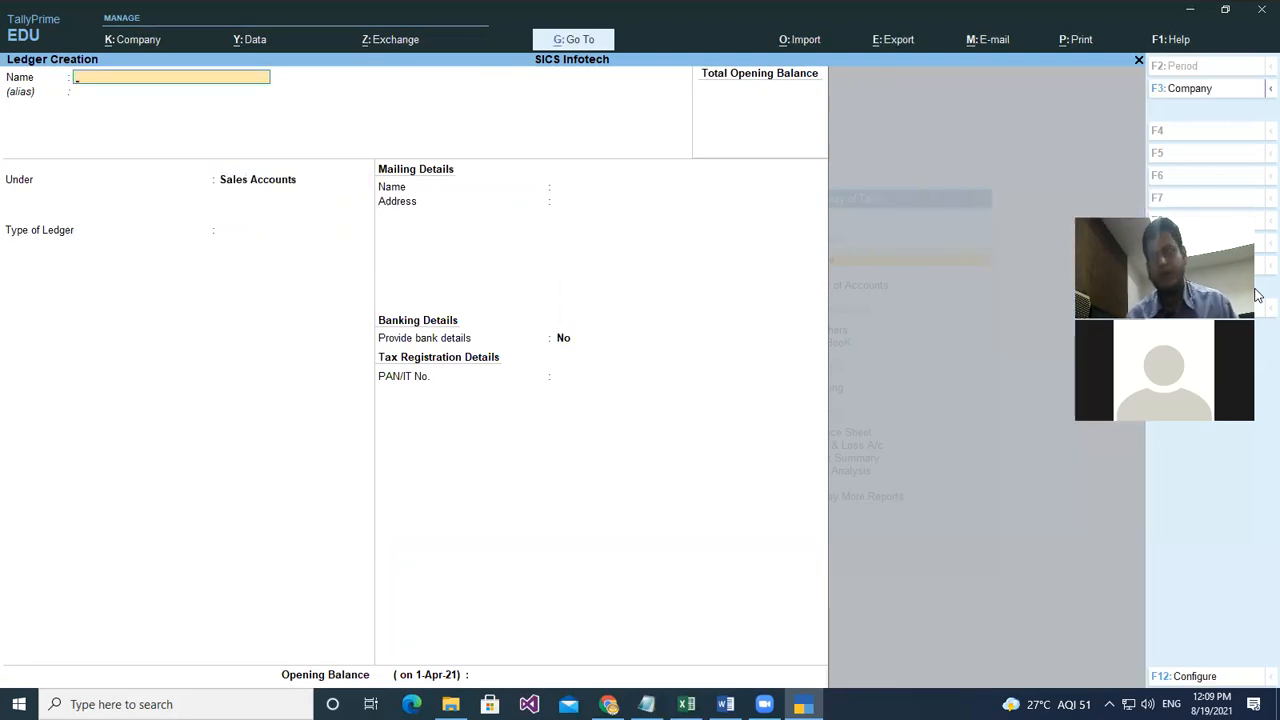
key(Escape)
key(Escape)
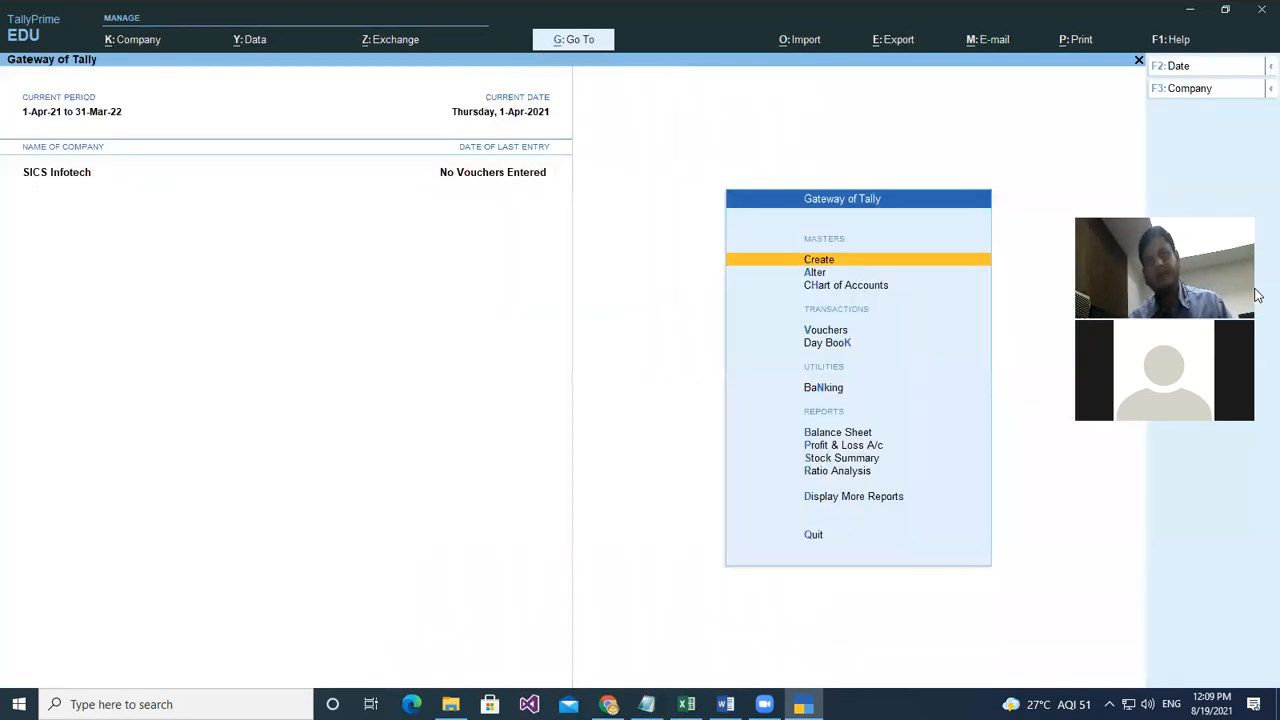
- Start a Receipt voucher with Cash as the account and Capital A/c in particulars
key(Down)
key(Down)
key(Down)
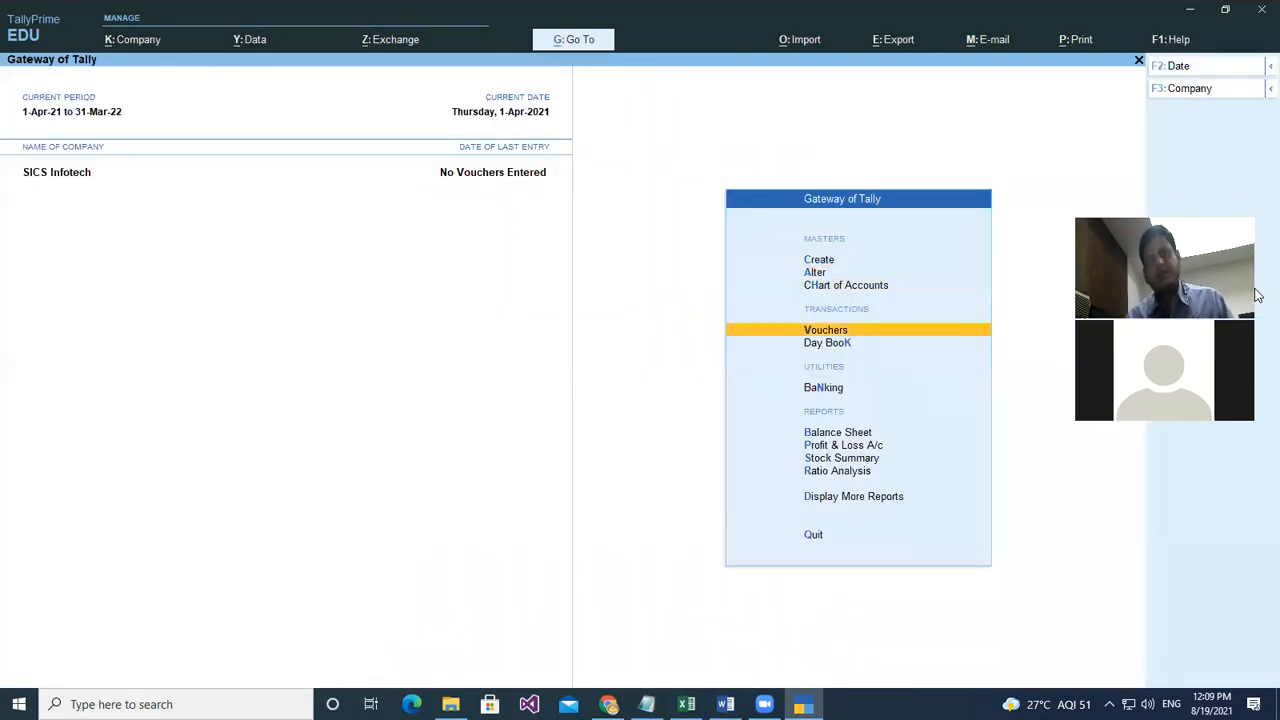
key(Return)
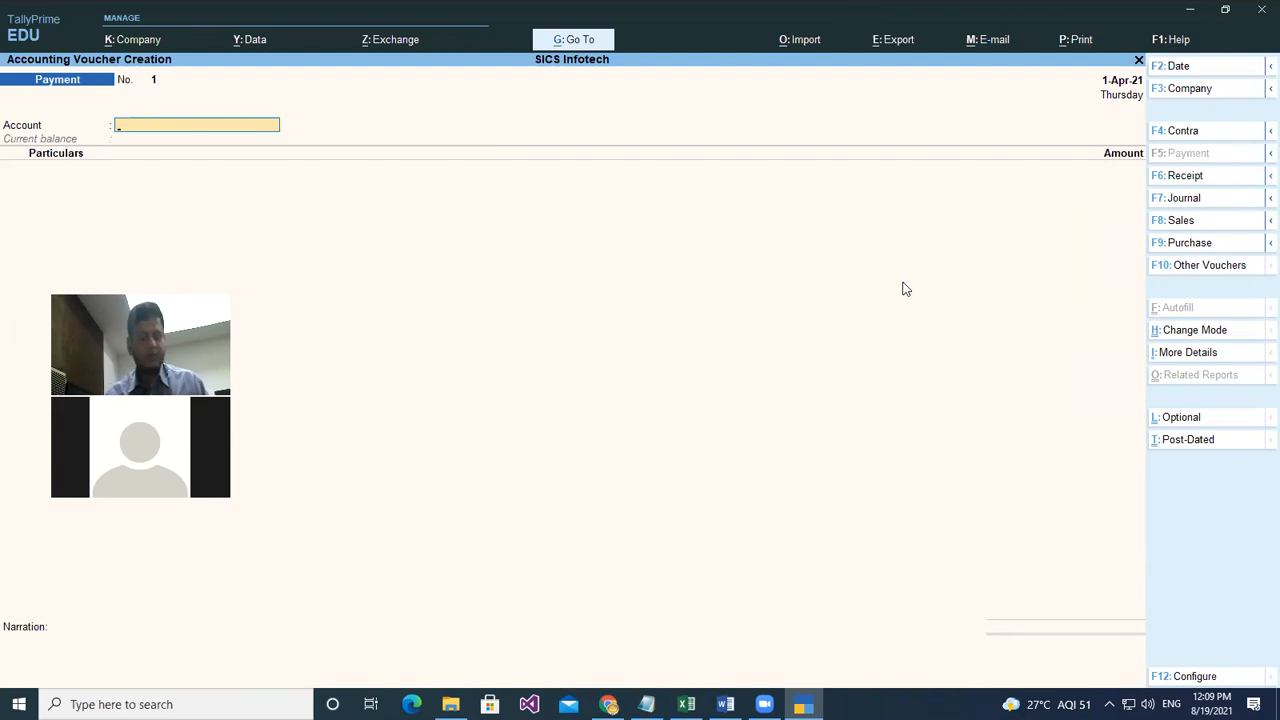
key(F6)
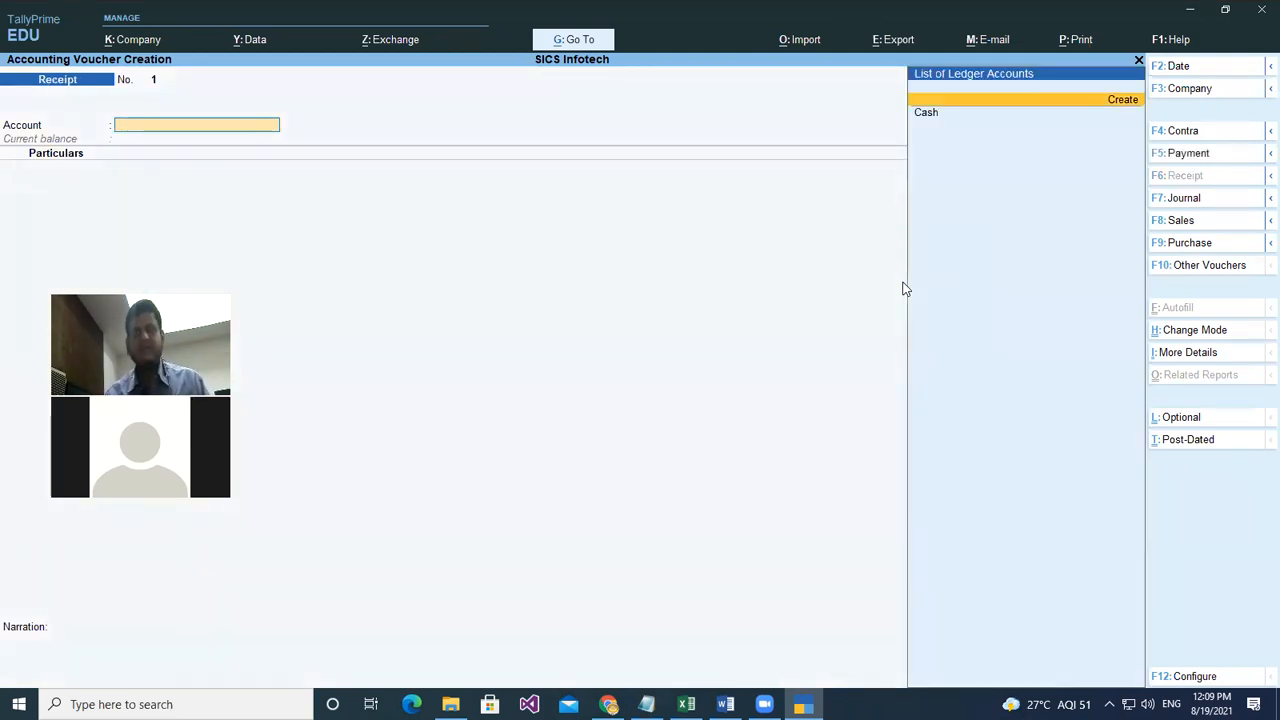
key(Down)
key(Return)
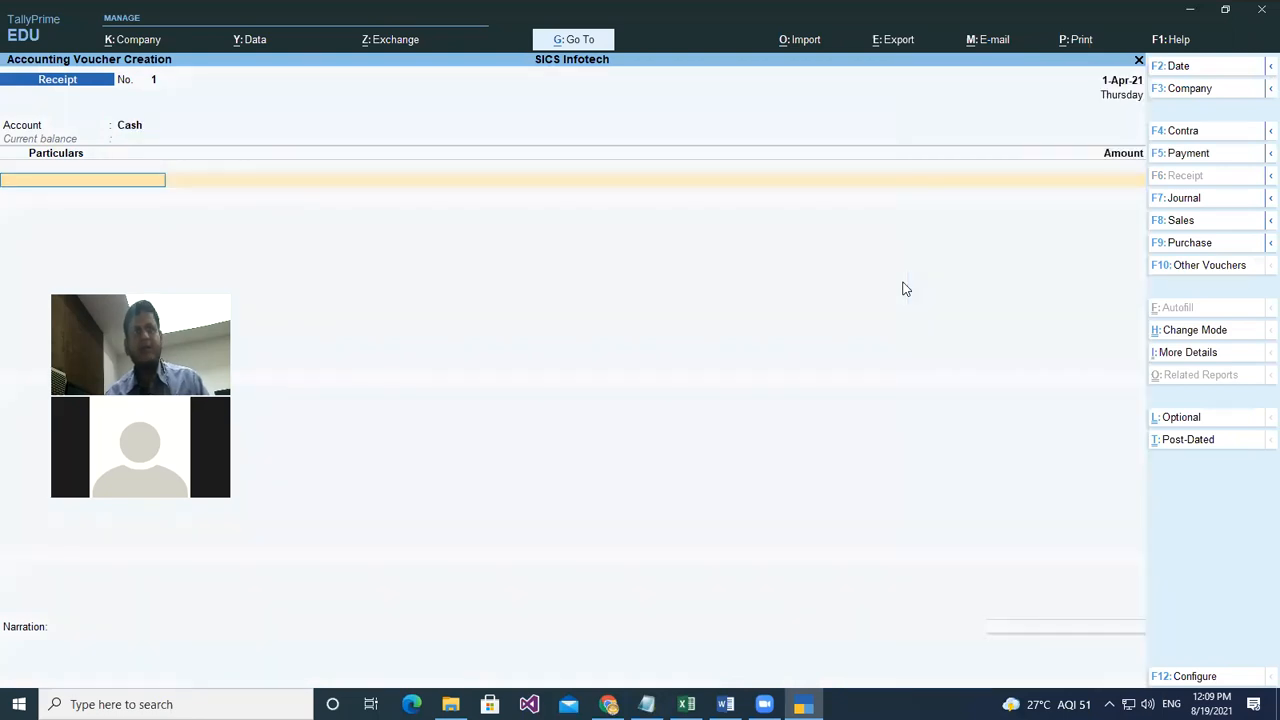
key(Down)
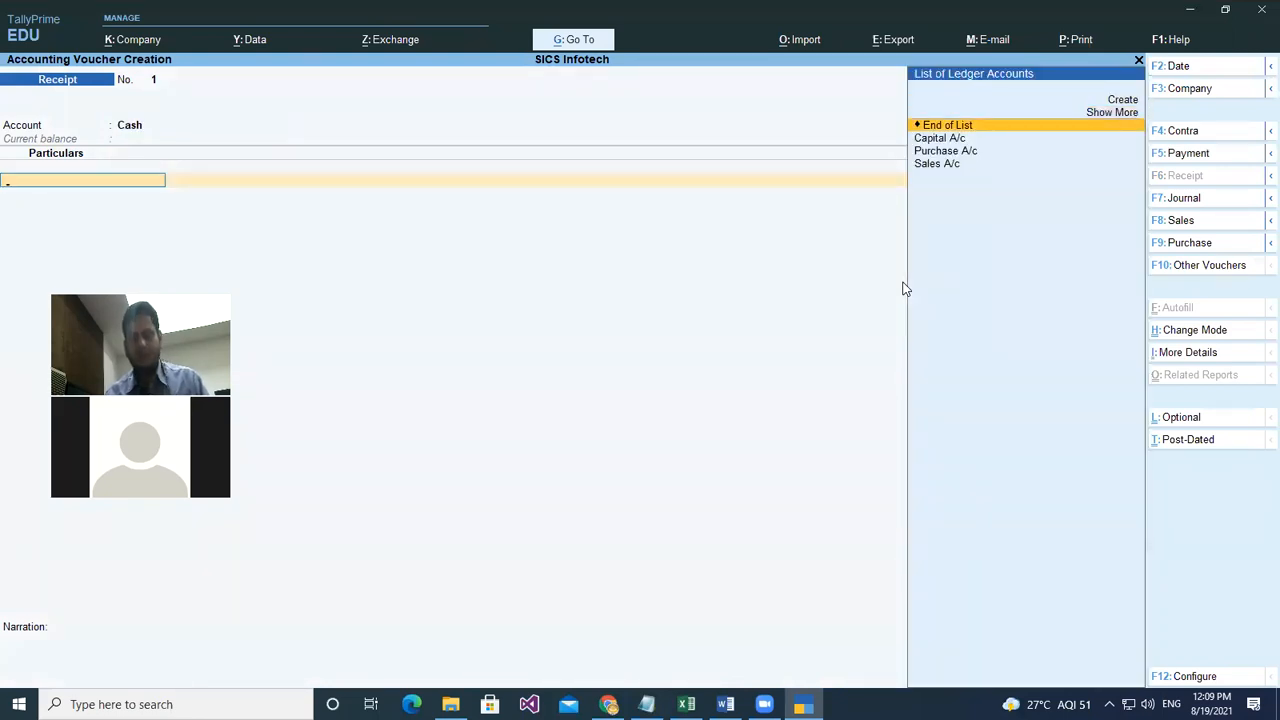
key(Down)
key(Return)
- Enter 1,00,000 for Capital A/c with narration 'capital with cash' and save the receipt
text(1,00,000)
key(Return)
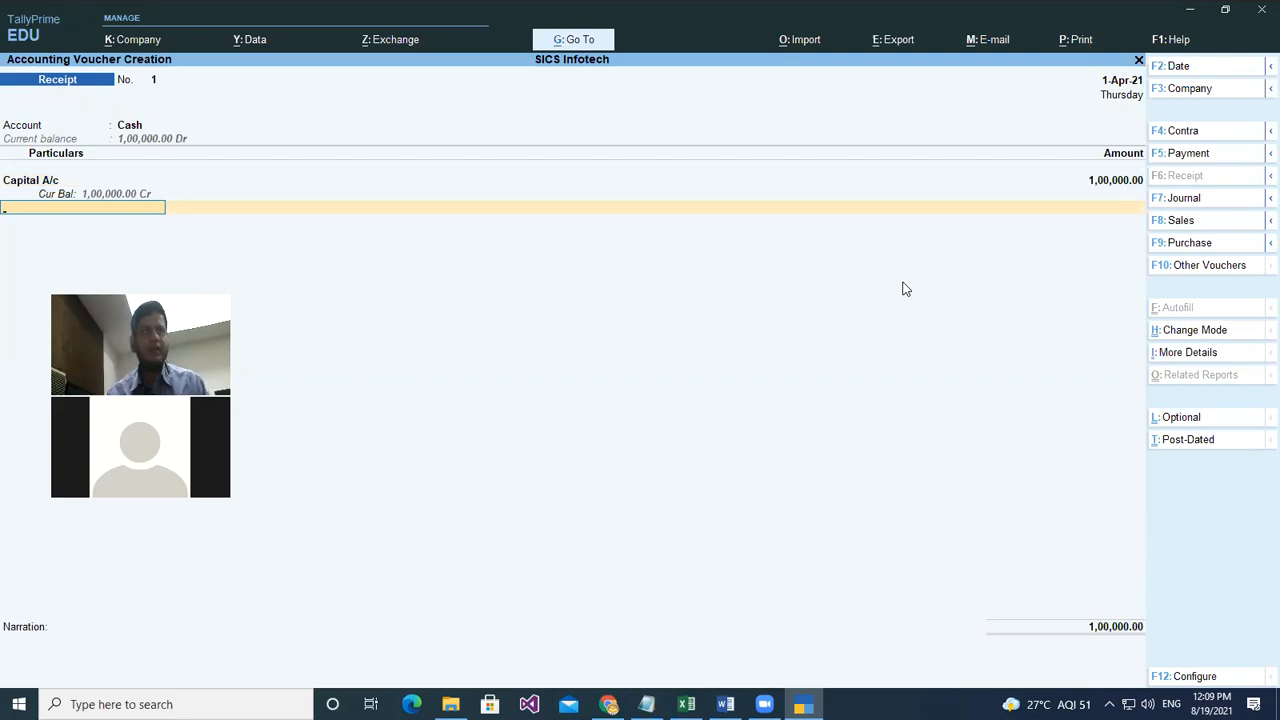
key(Return)
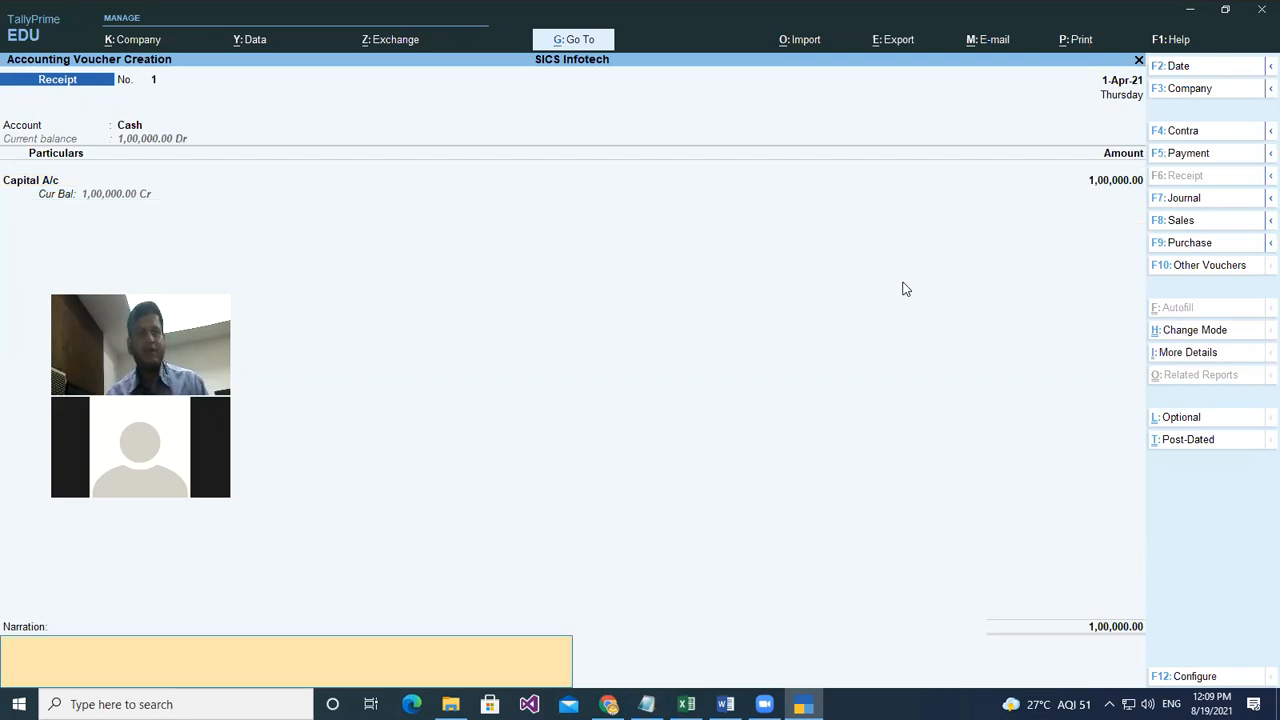
text(capital with cash)
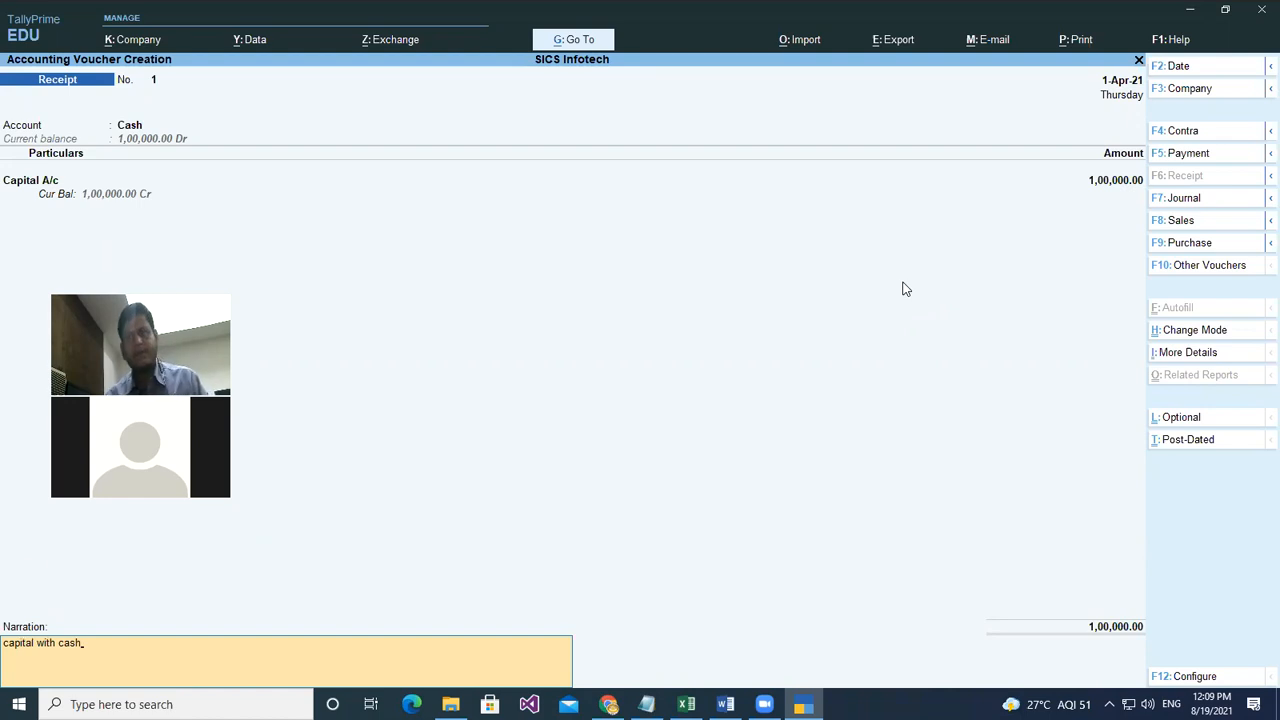
key(Return)
key(Return)
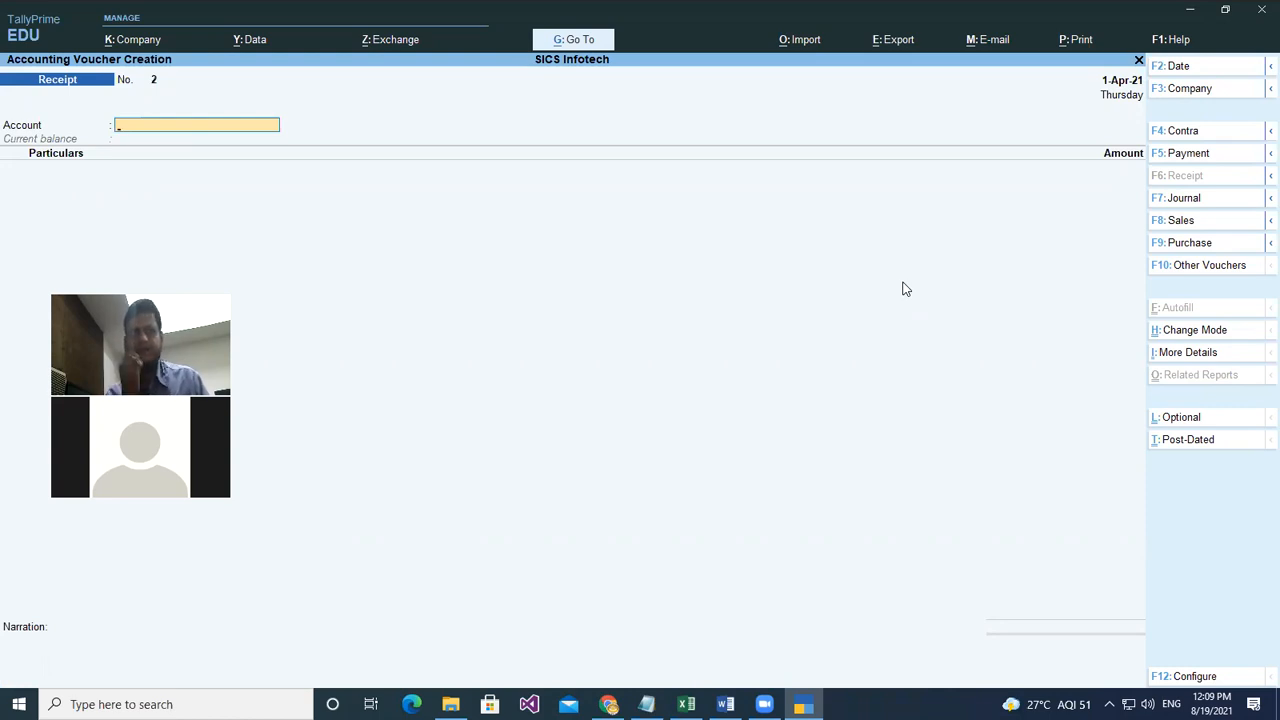
- Set Cash as the account on the next voucher and switch it to Purchase
key(Down)
key(Down)
key(Down)
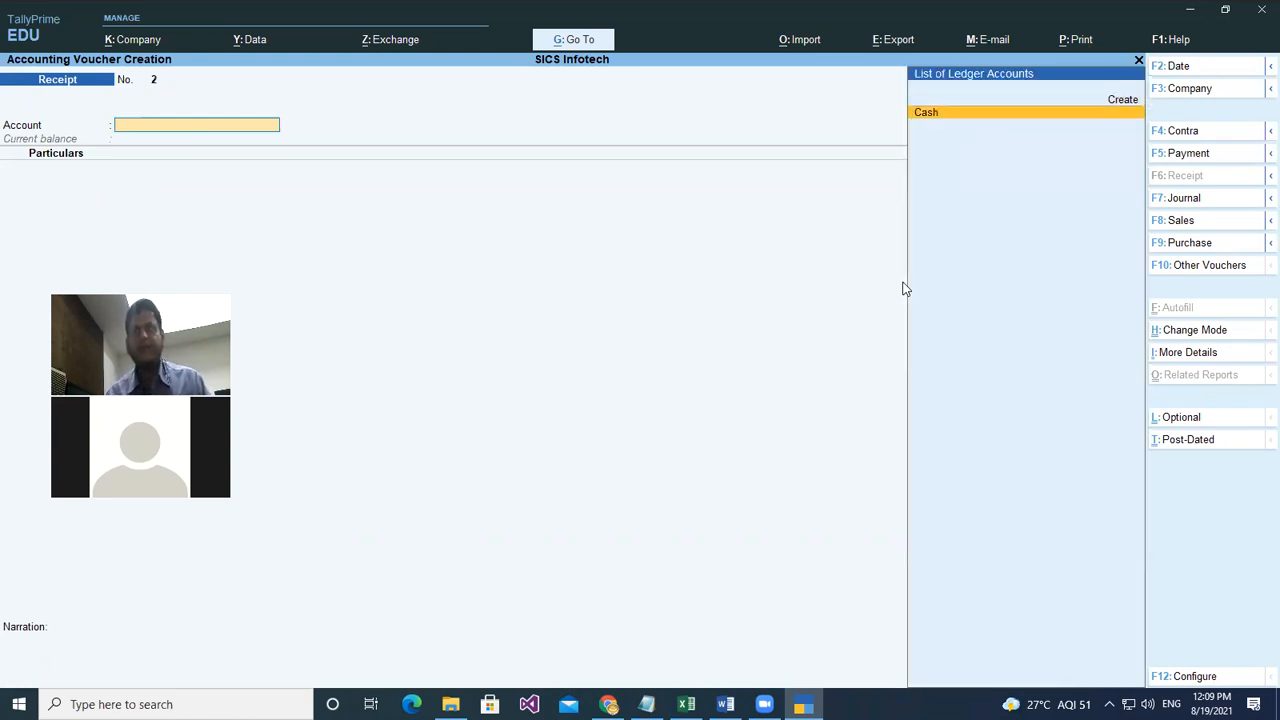
key(Return)
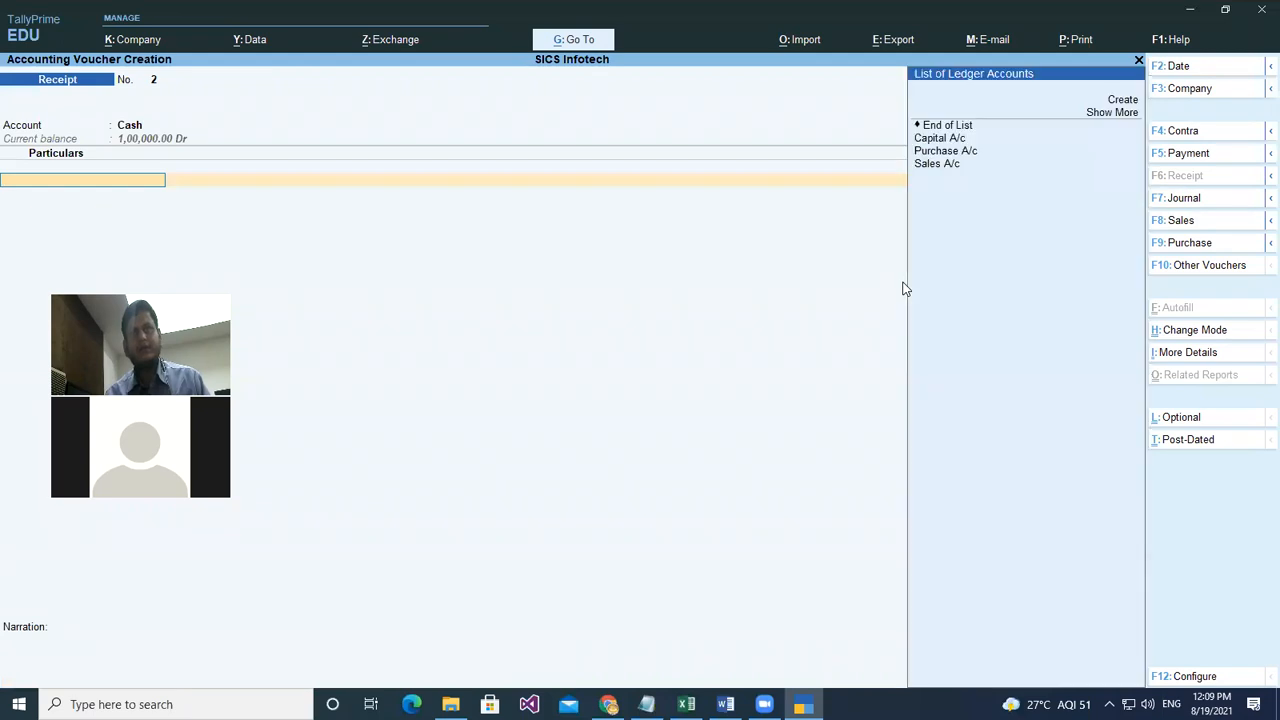
key(Down)
key(Down)
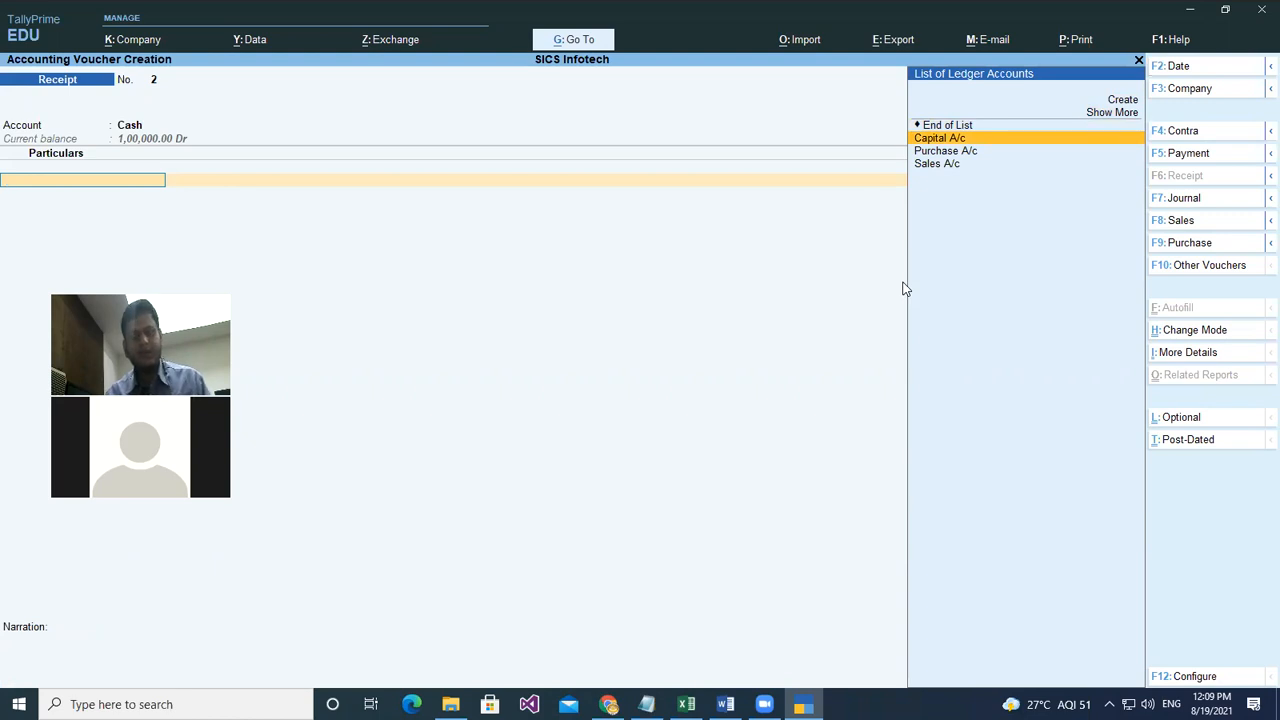
key(F9)
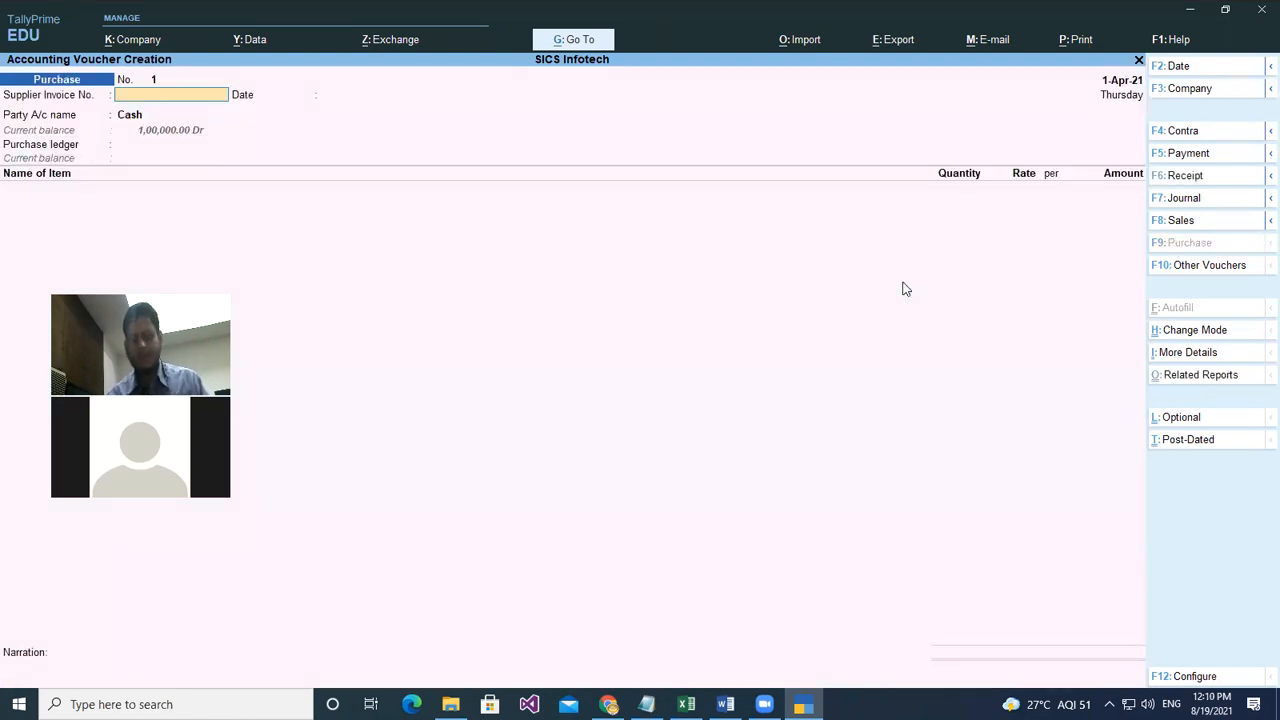
- Enter supplier invoice 12 dated 1-Apr-21, party Cash, ledger Purchase A/c, and select Rice
text(12)
key(Return)
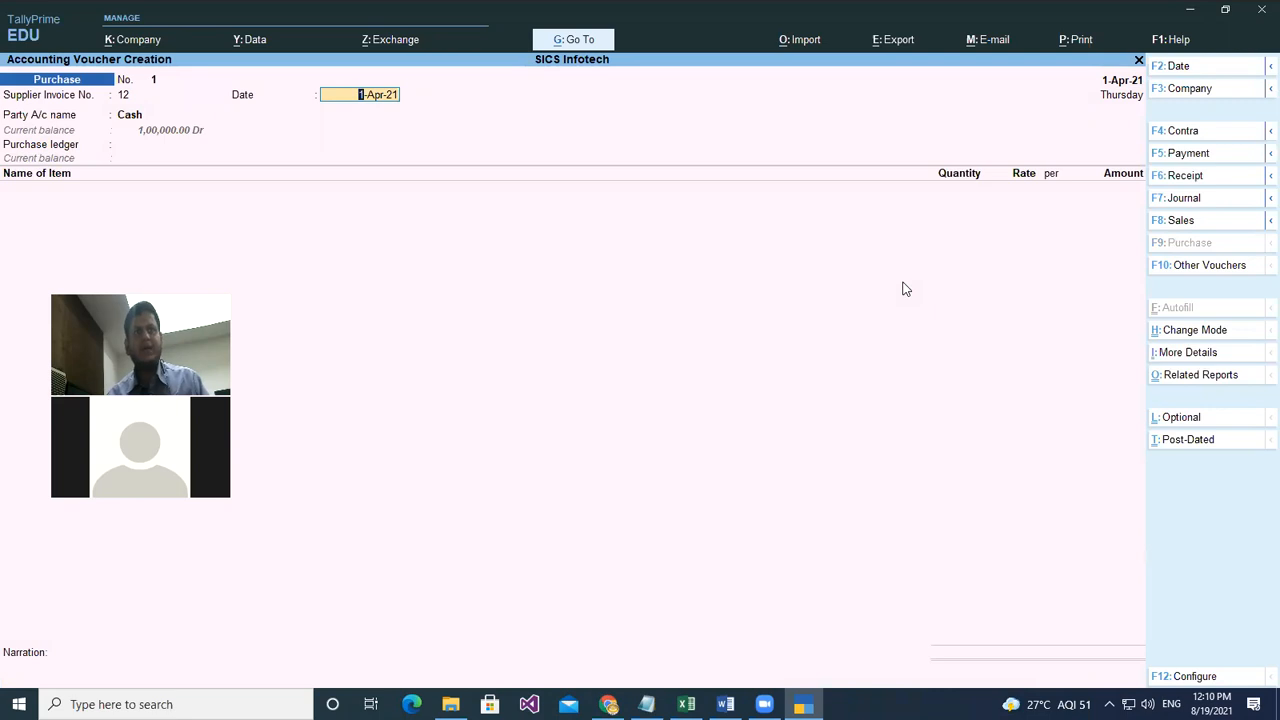
key(Return)
key(Return)
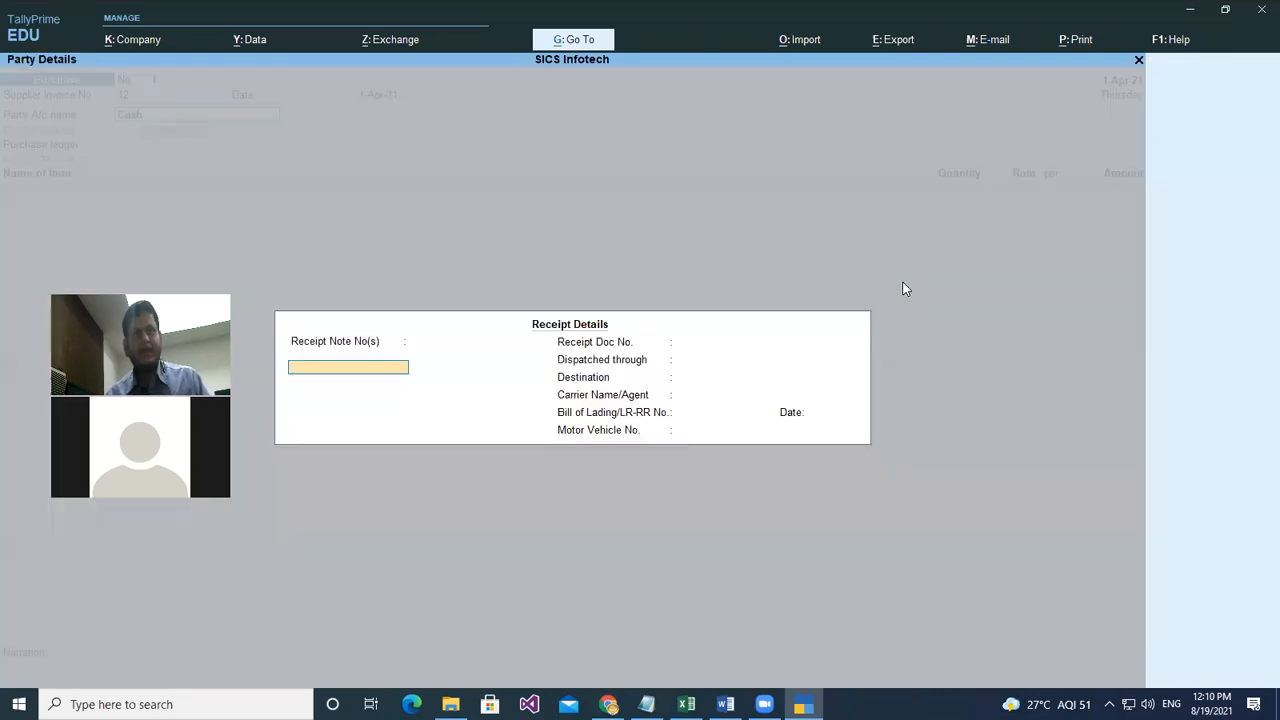
key(Return)
key(Return)
key(Return)
key(Return)
key(Return)
key(Return)
key(Return)
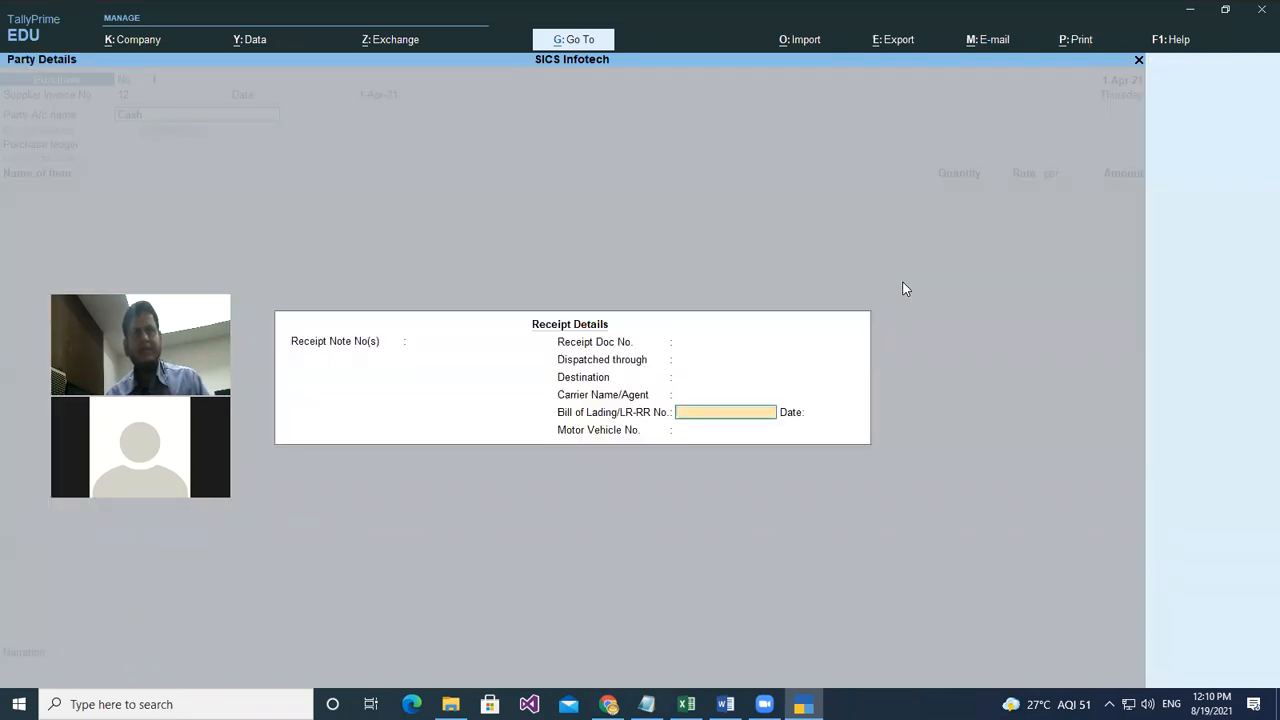
key(Return)
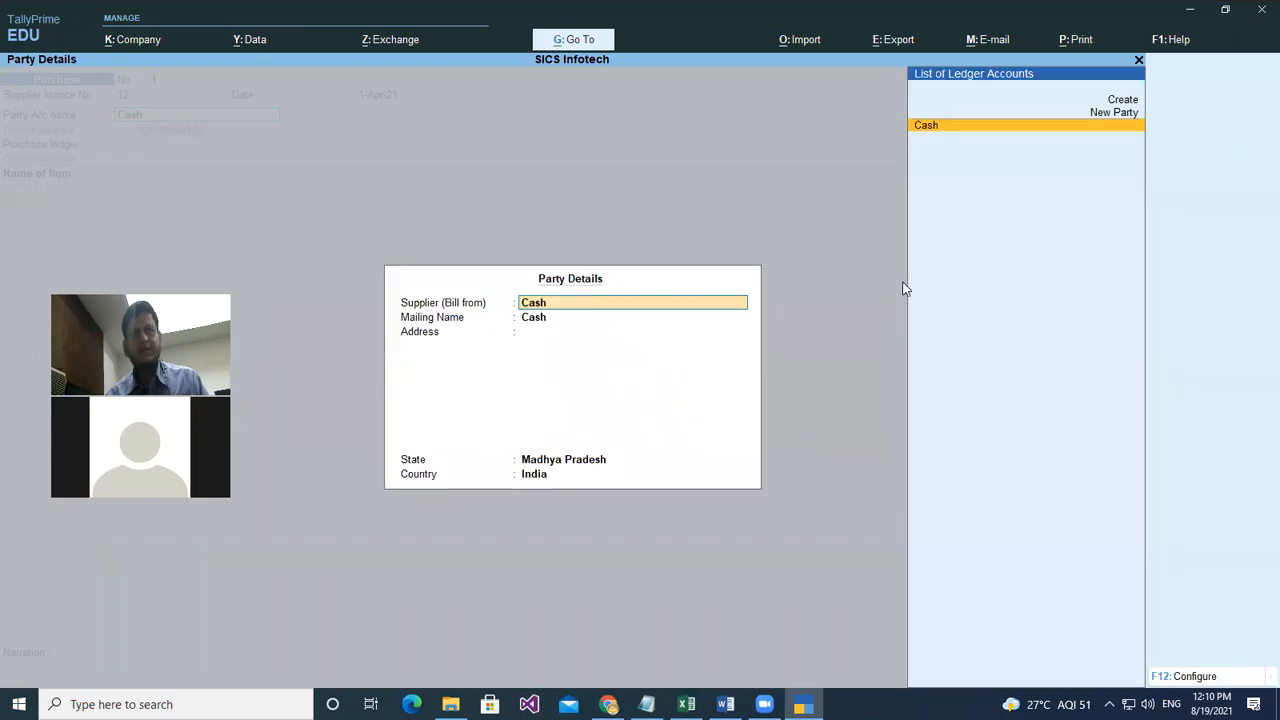
key(Return)
key(Return)
key(ctrl+a)
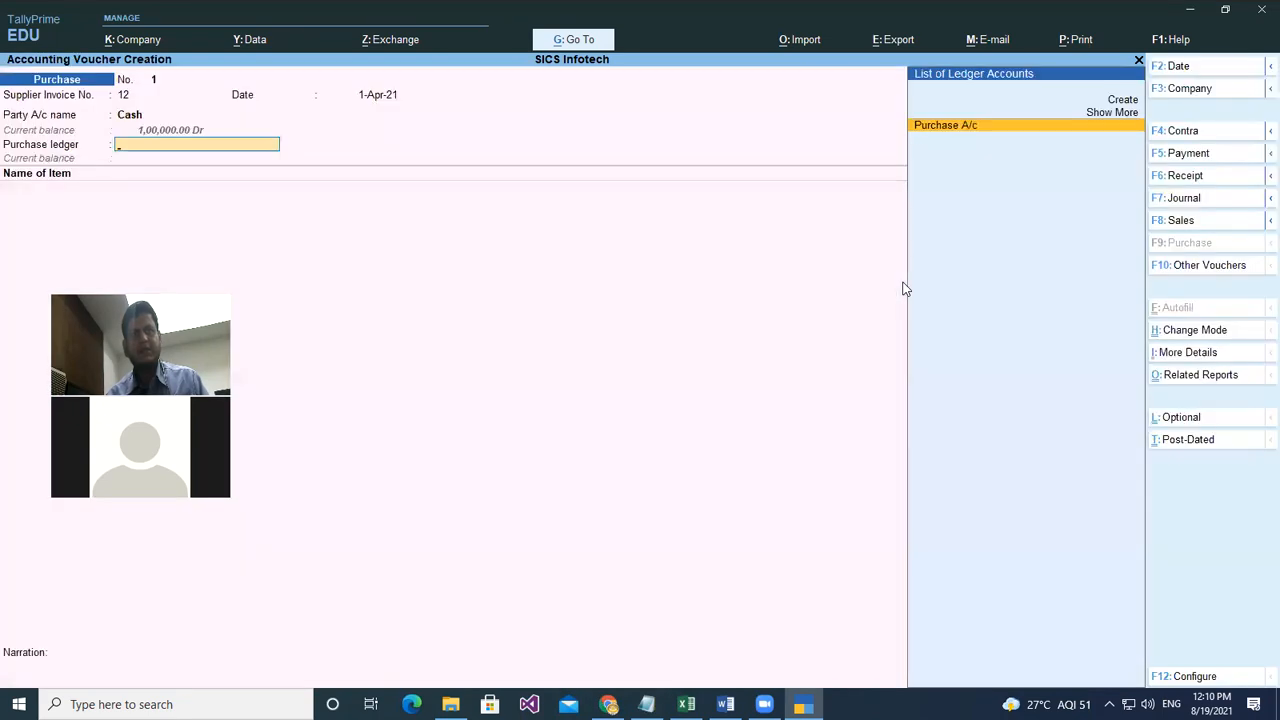
key(Return)
key(Down)
key(Down)
key(Return)
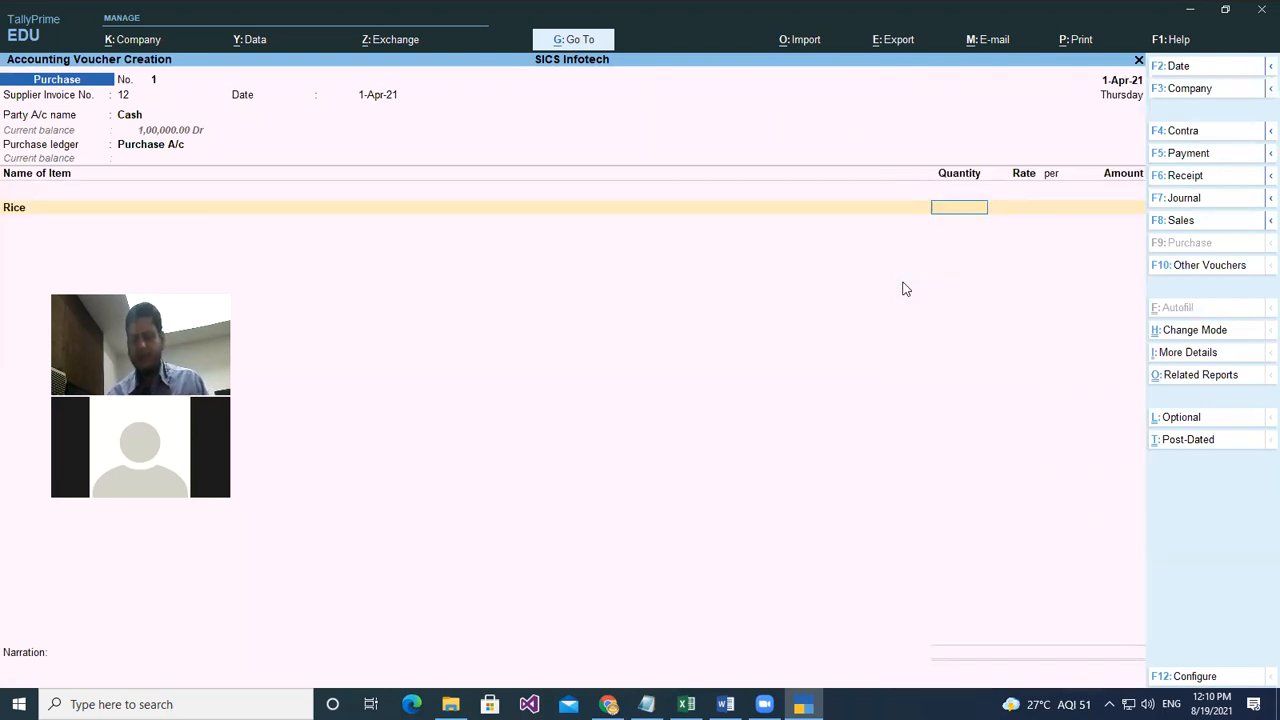
- Confirm Rice at 2 kgs with rate 50 and add Namkeens as the second item
key(Return)
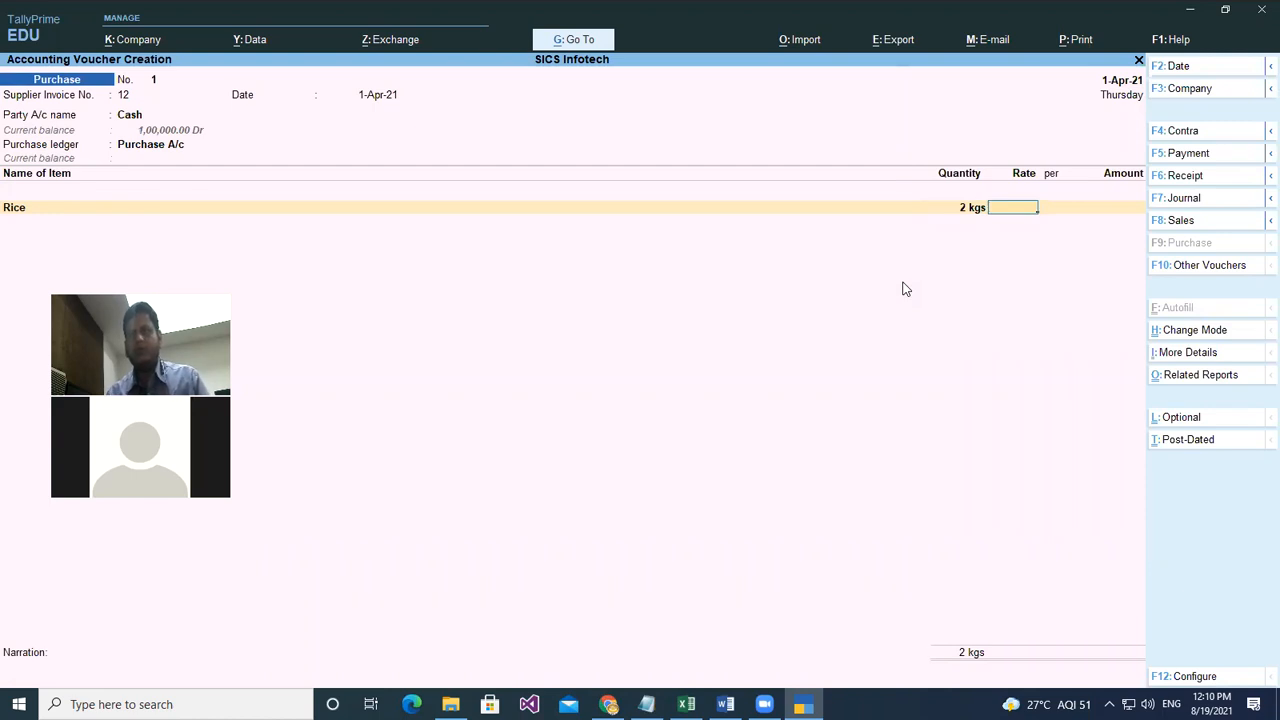
text(50)
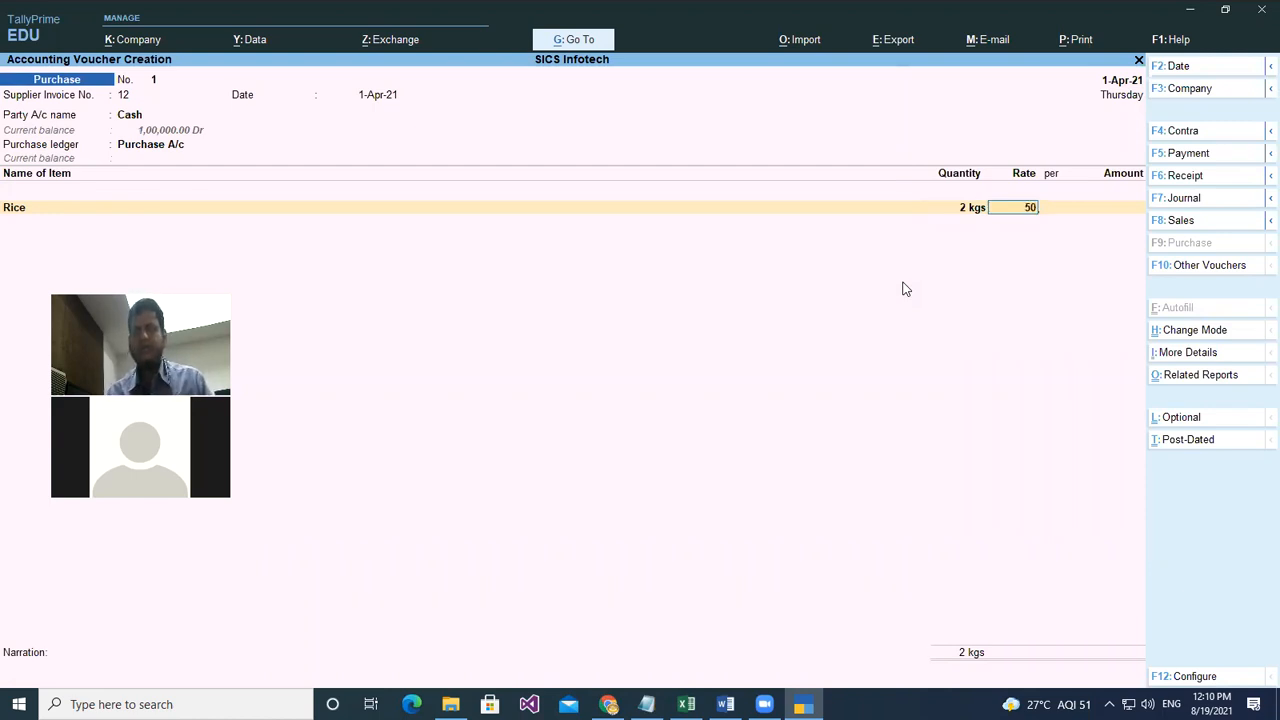
key(Return)
key(Return)
key(Return)
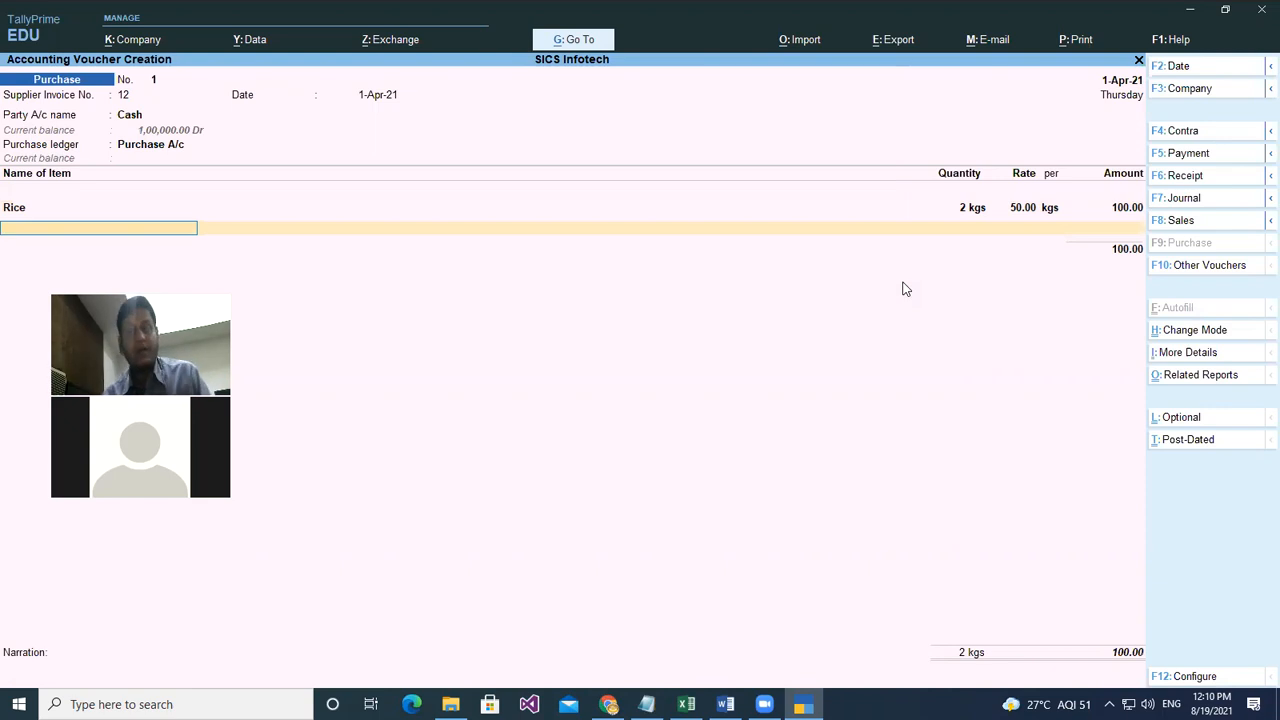
key(space)
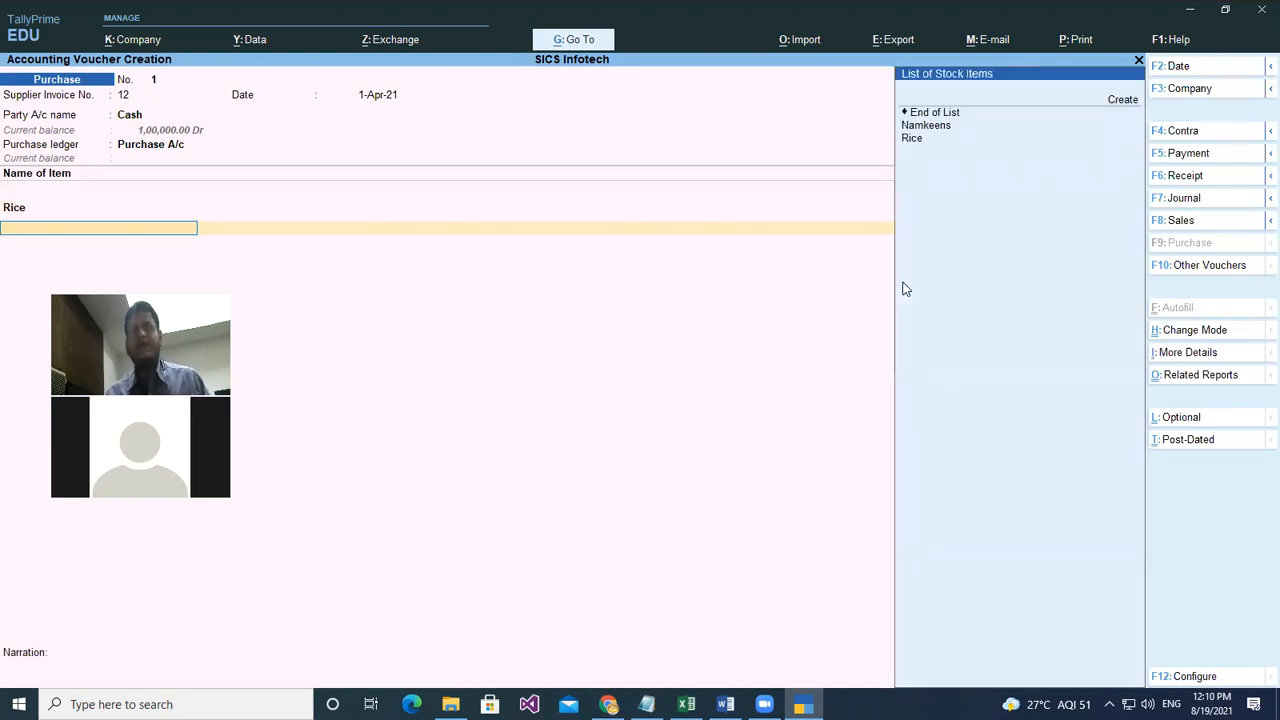
key(Down)
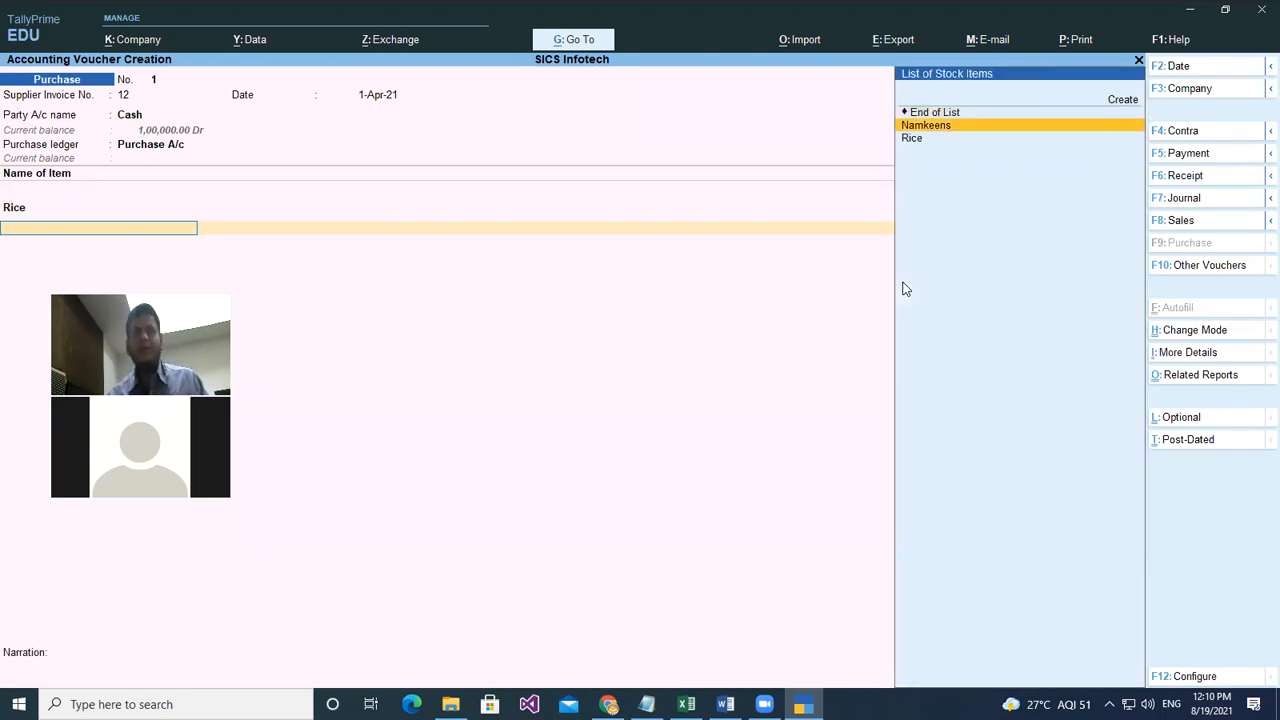
key(Return)
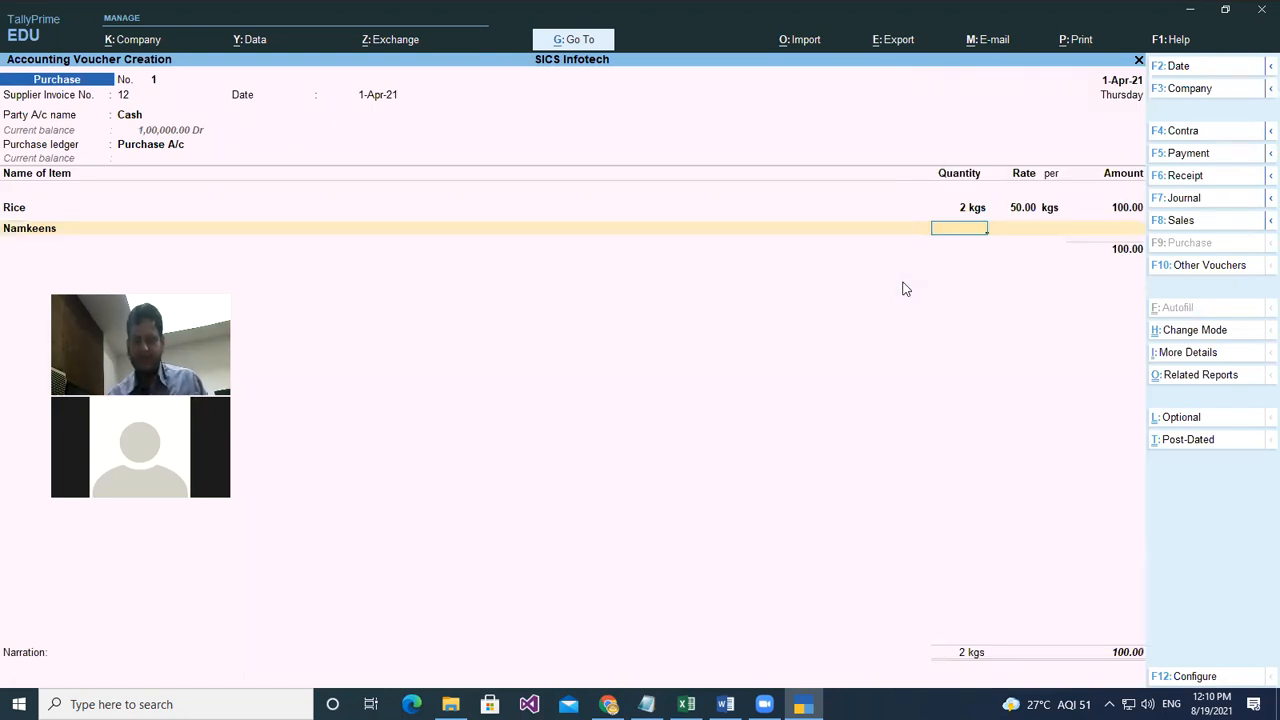
- Set Namkeens quantity to 3 kgs, correcting the mistyped 500, at rate 150
text(5)
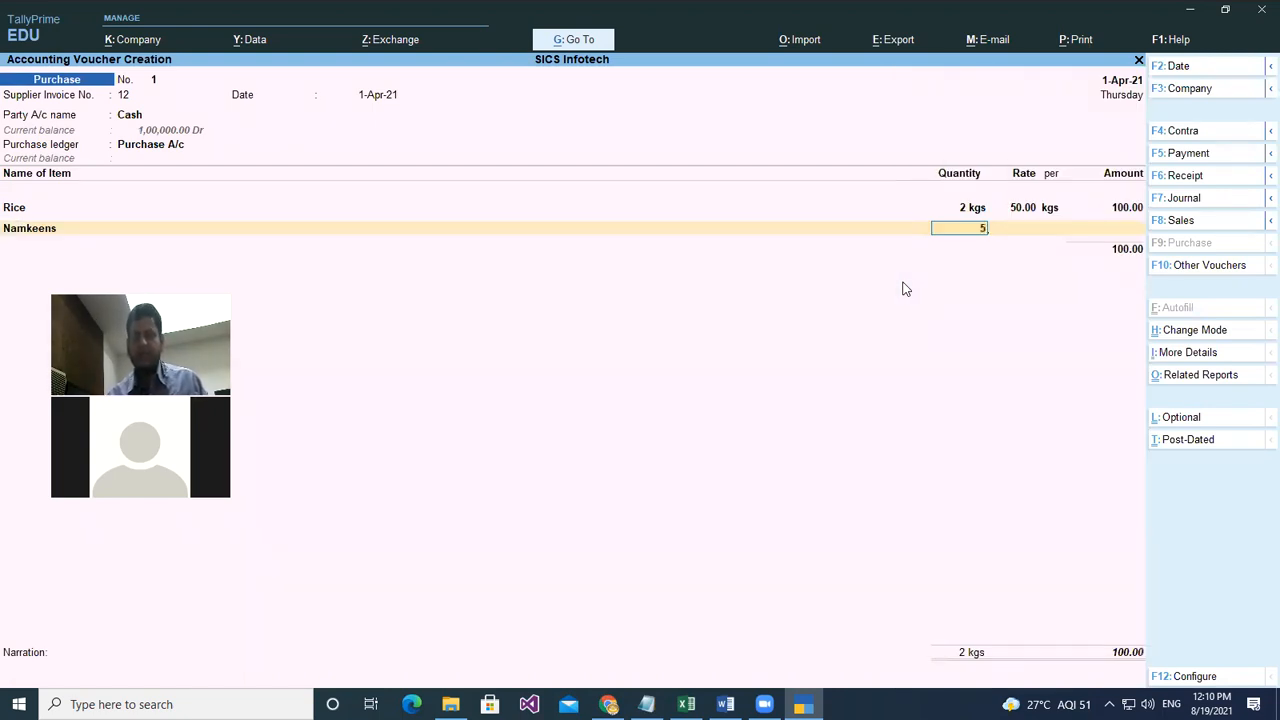
text(00)
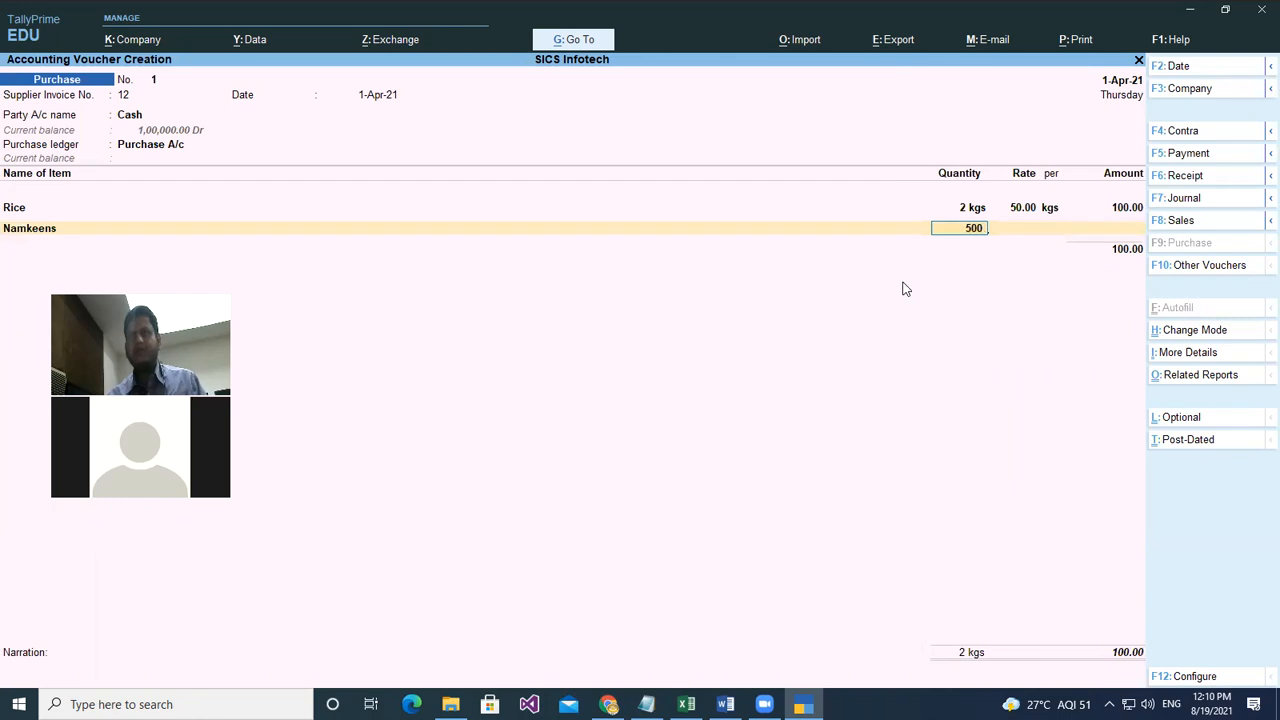
key(Return)
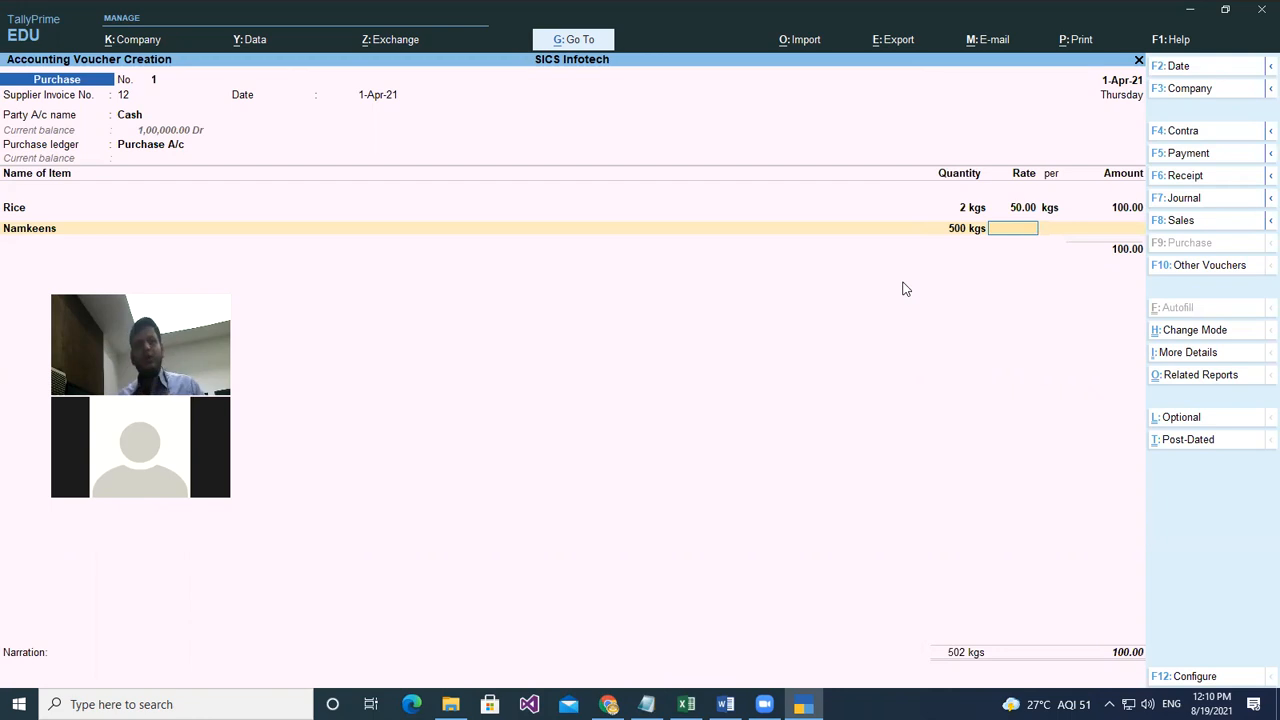
key(BackSpace)
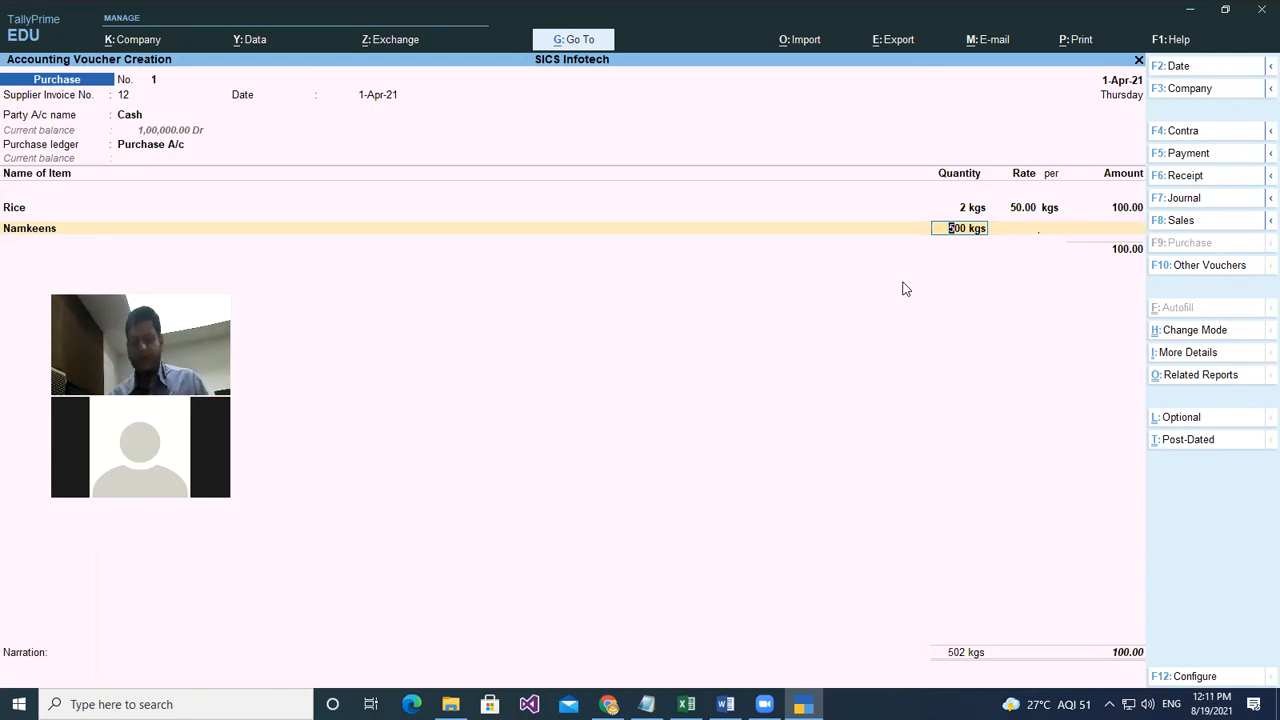
text(3)
key(Return)
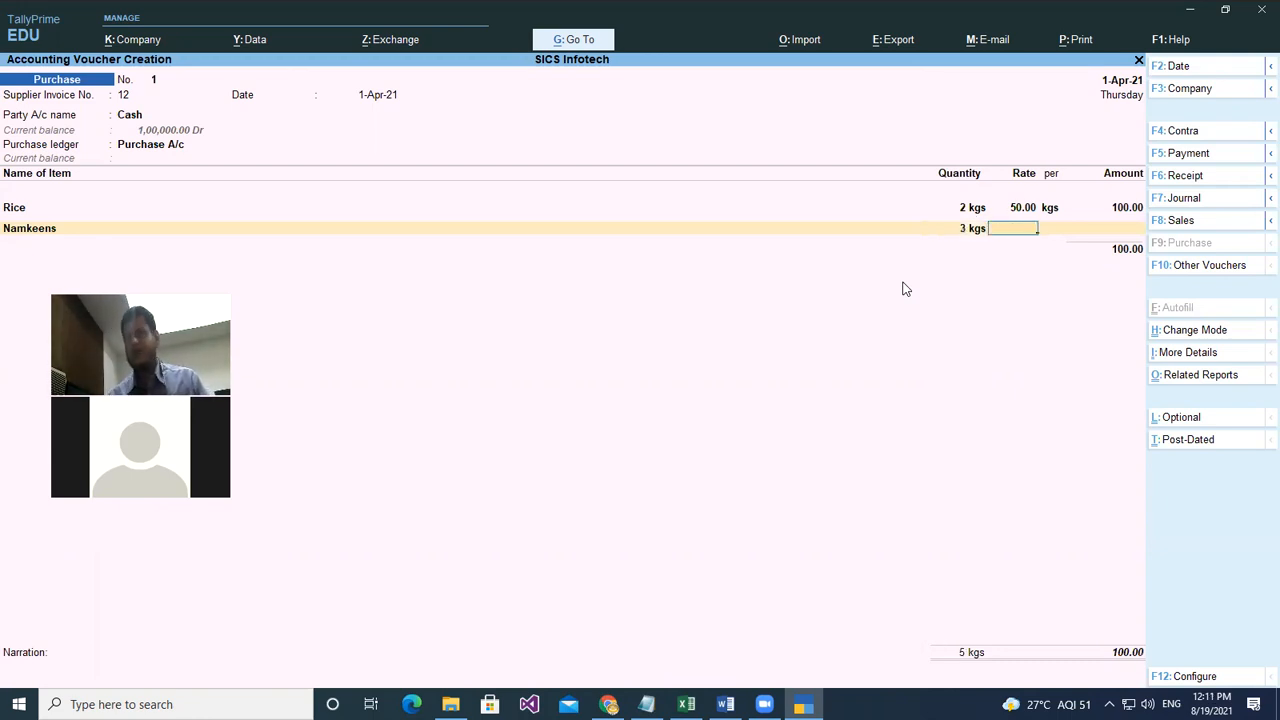
text(150)
key(Return)
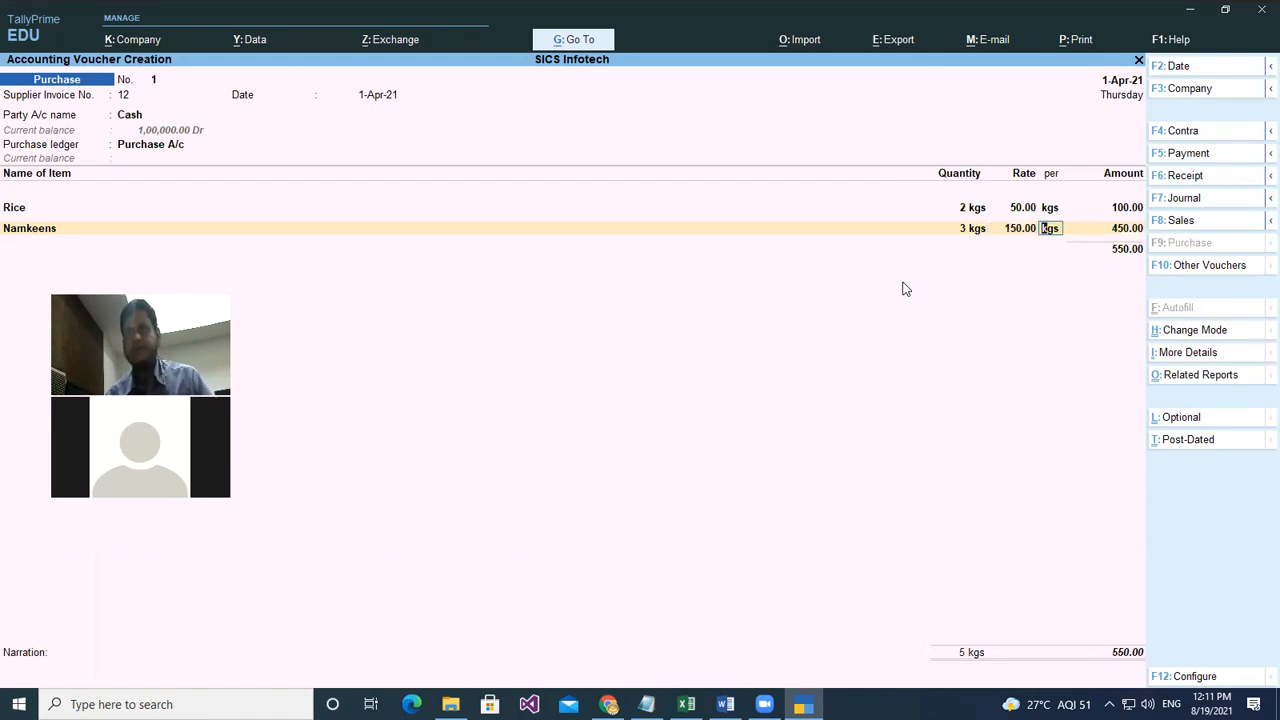
- End the item list and save the 550.00 purchase voucher
key(Return)
key(Return)
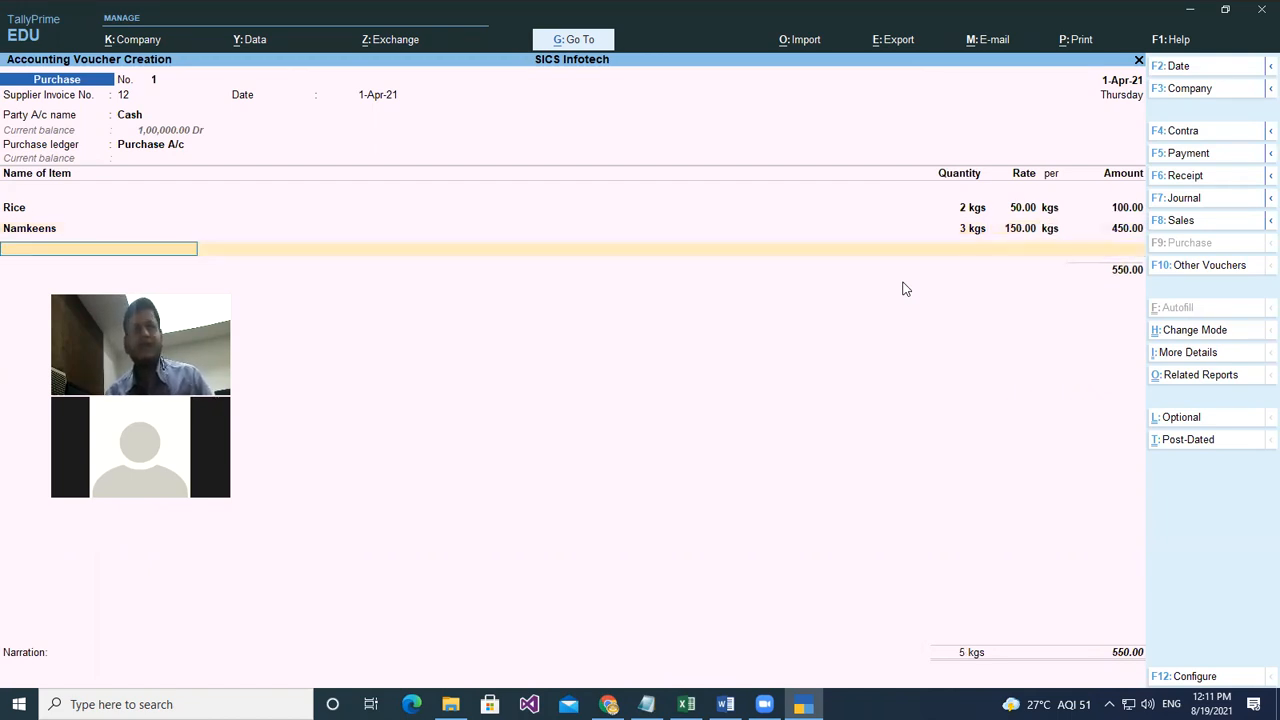
key(Return)
key(Return)
key(Return)
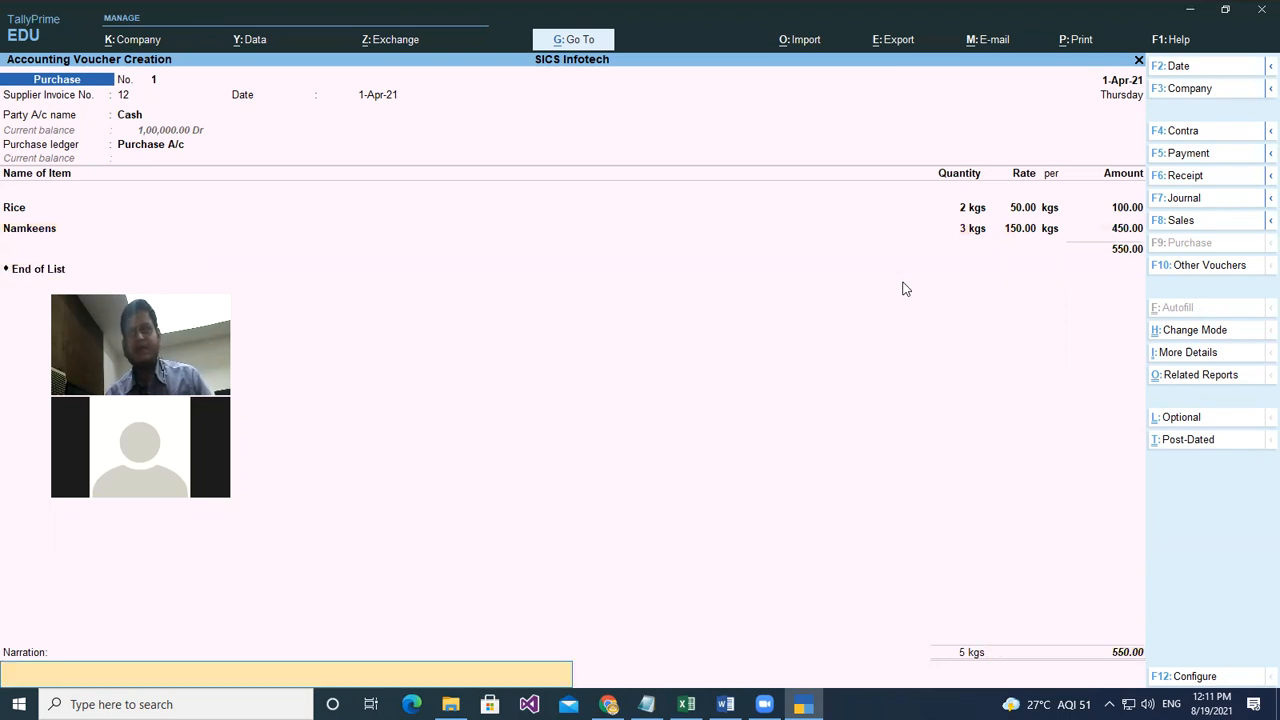
key(Return)
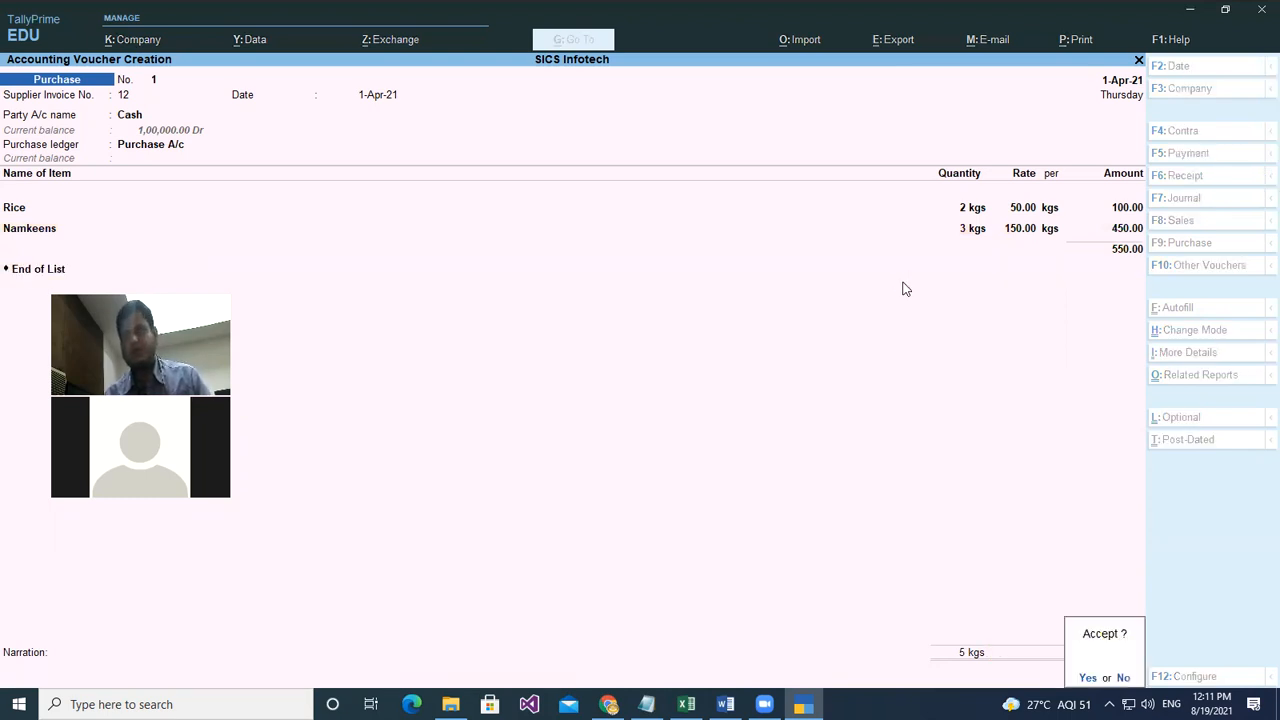
key(Return)
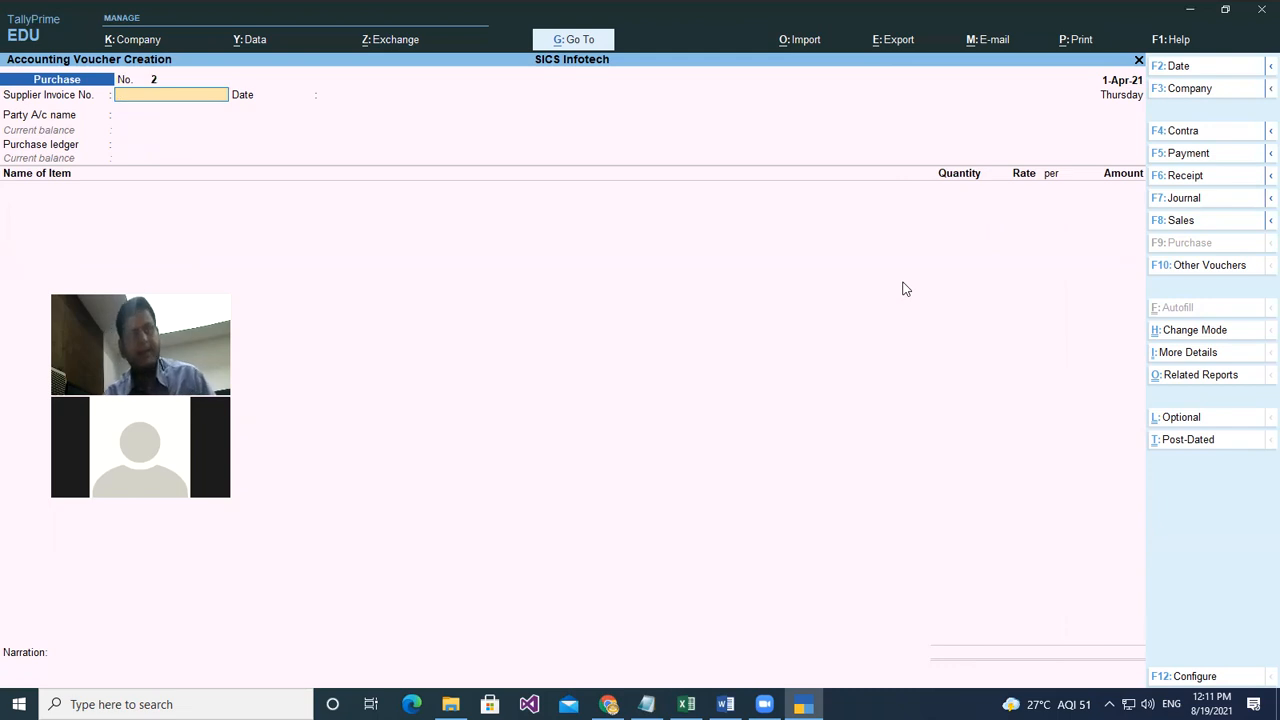
key(Escape)
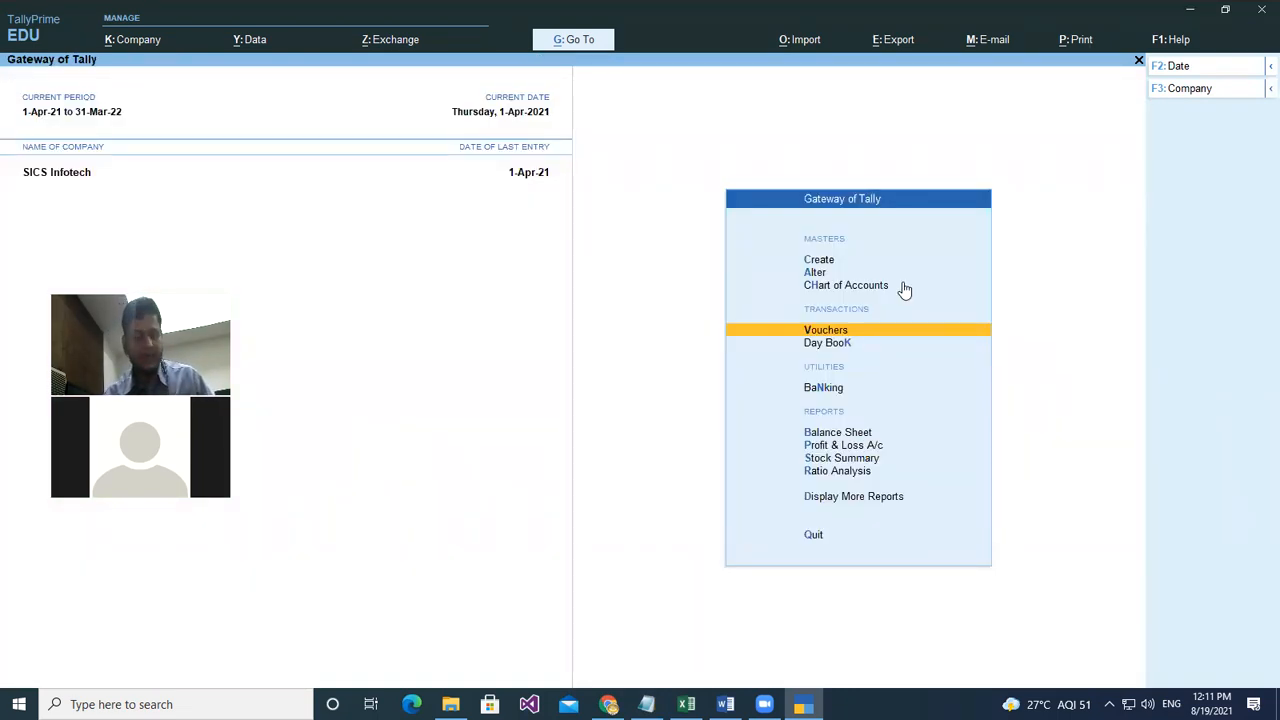
key(b)
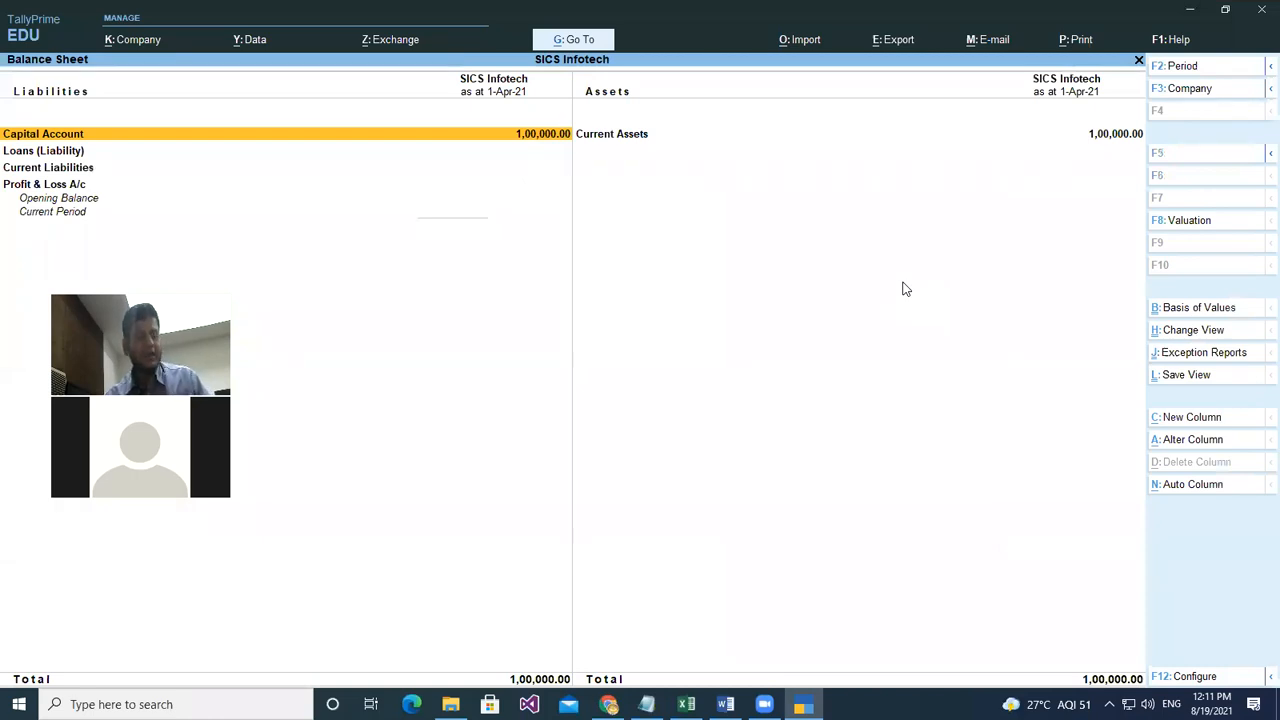
key(Return)
key(Return)
key(Escape)
key(Escape)
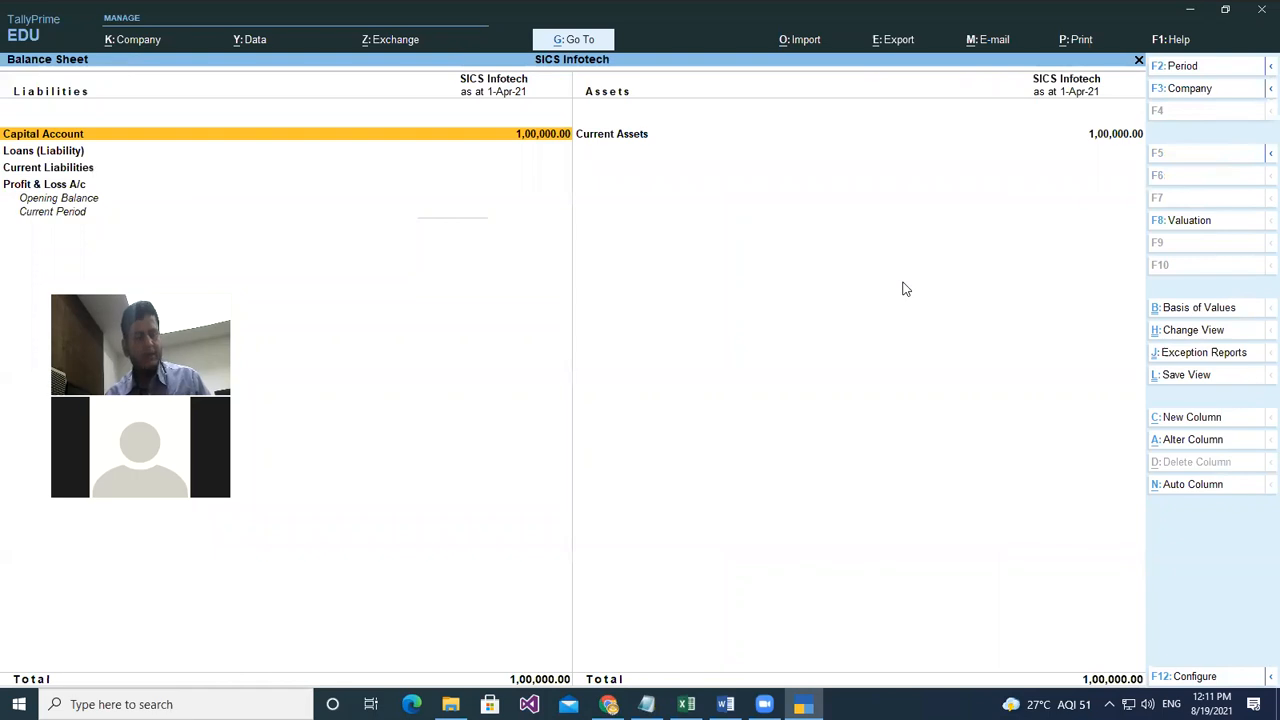
key(Right)
key(Return)
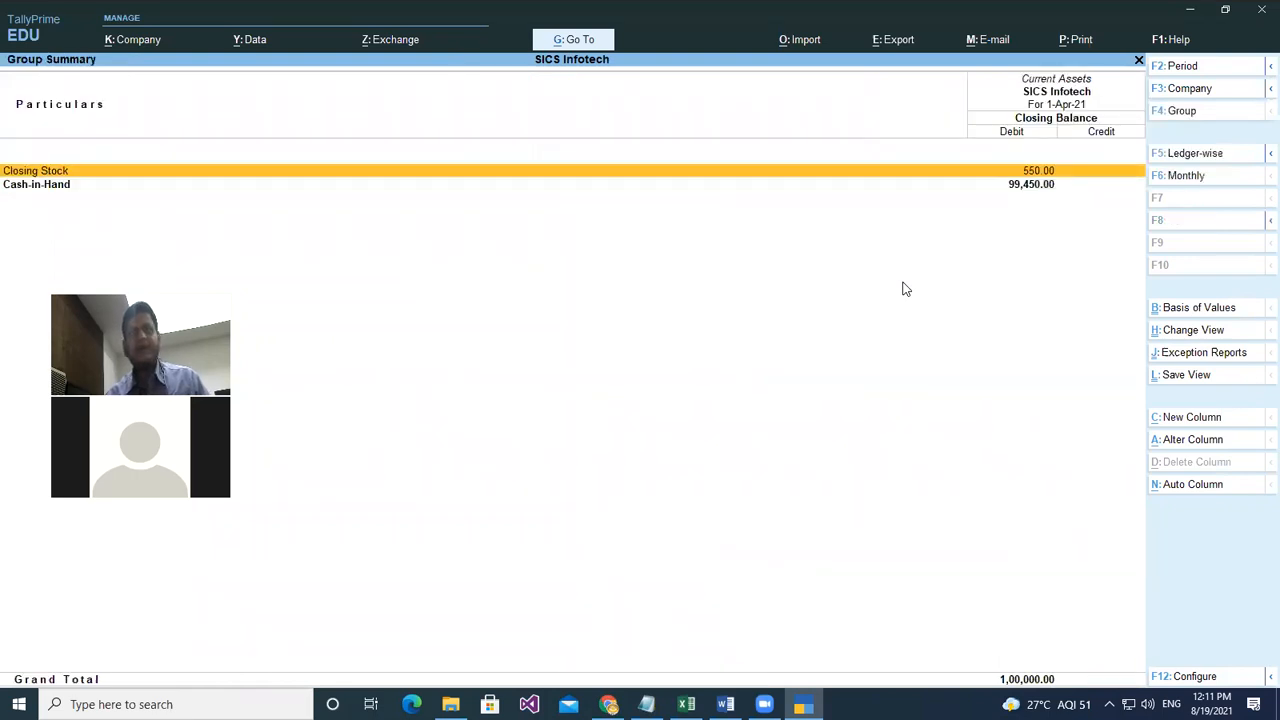
key(Down)
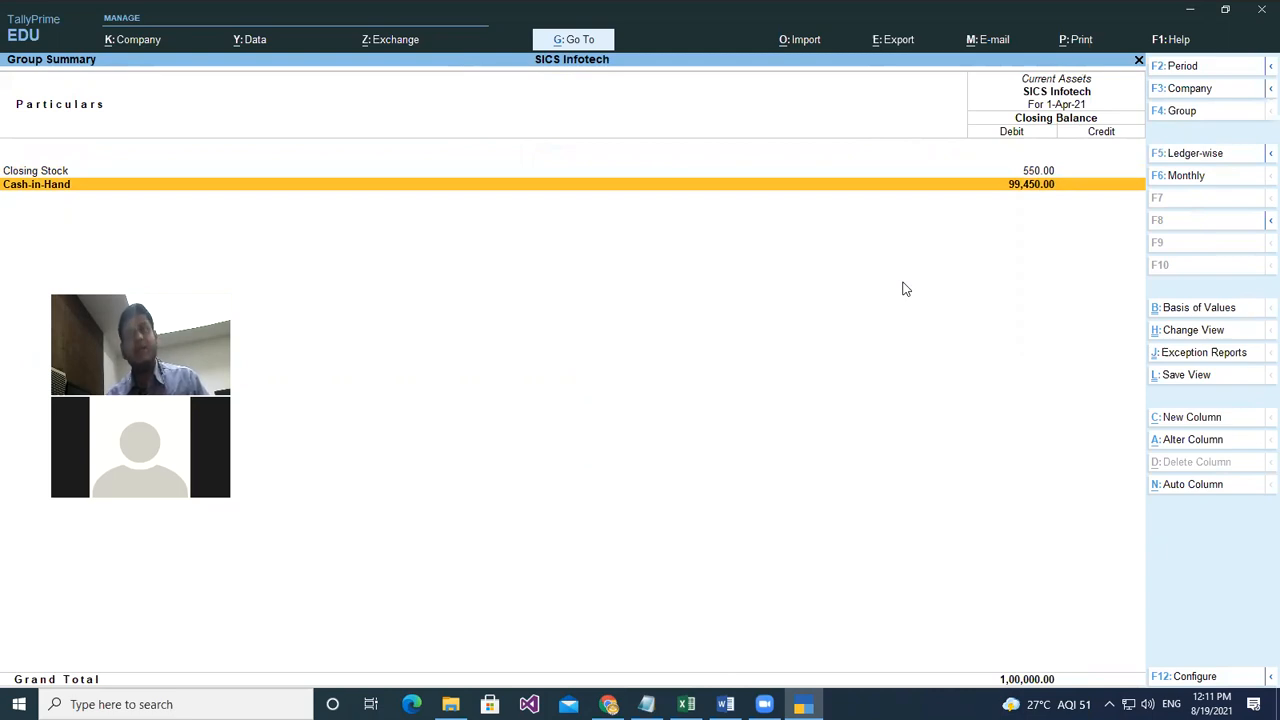
key(Up)
key(Return)
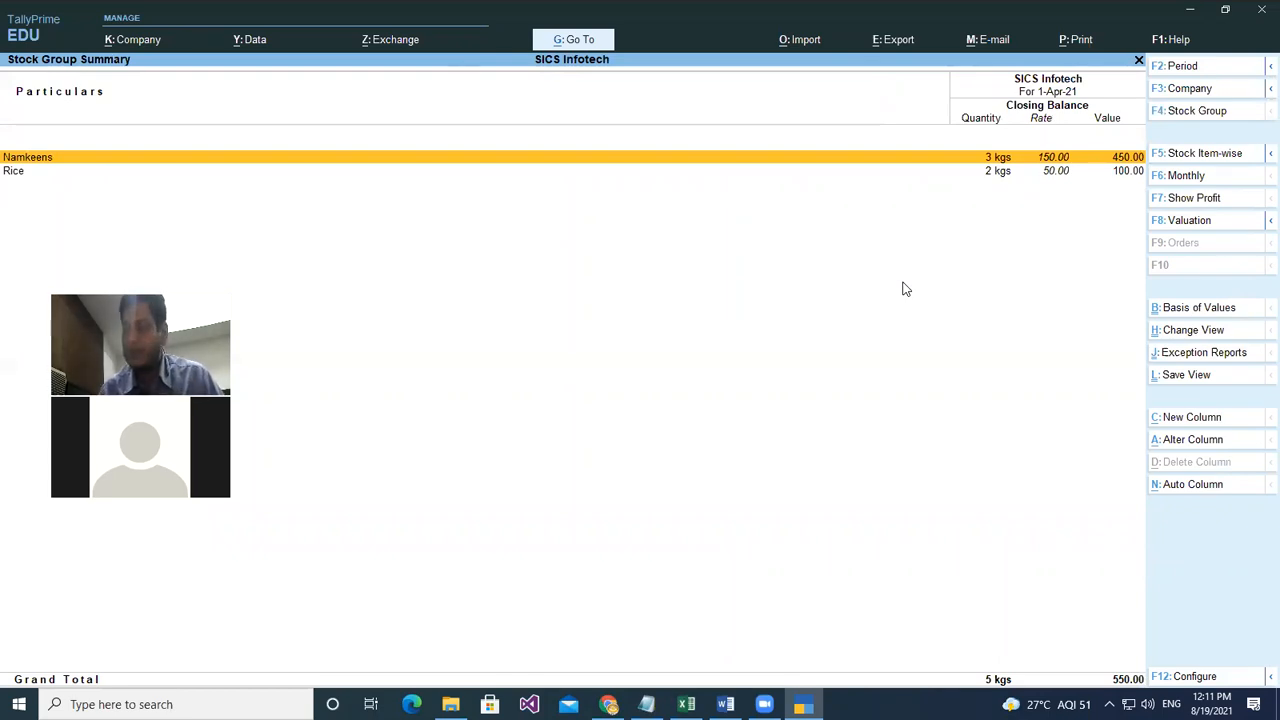
key(Escape)
key(Escape)
key(Escape)
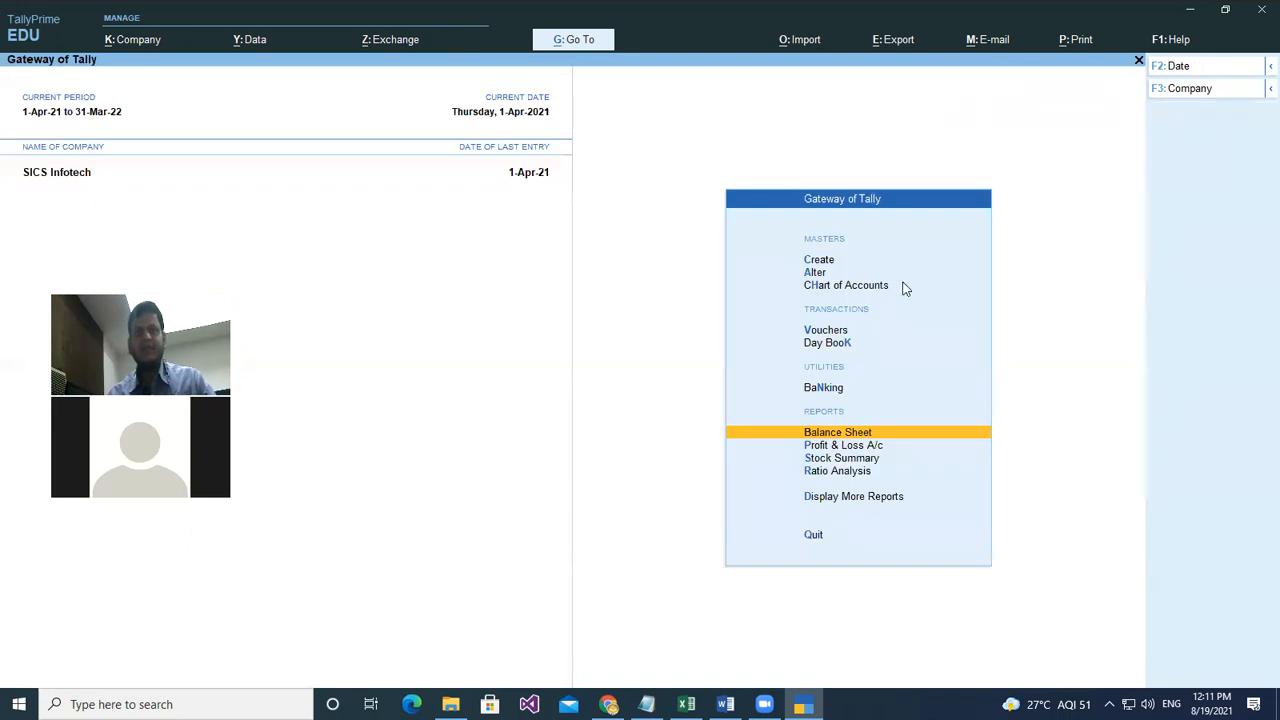
key(Up)
key(Up)
key(Up)
key(Return)
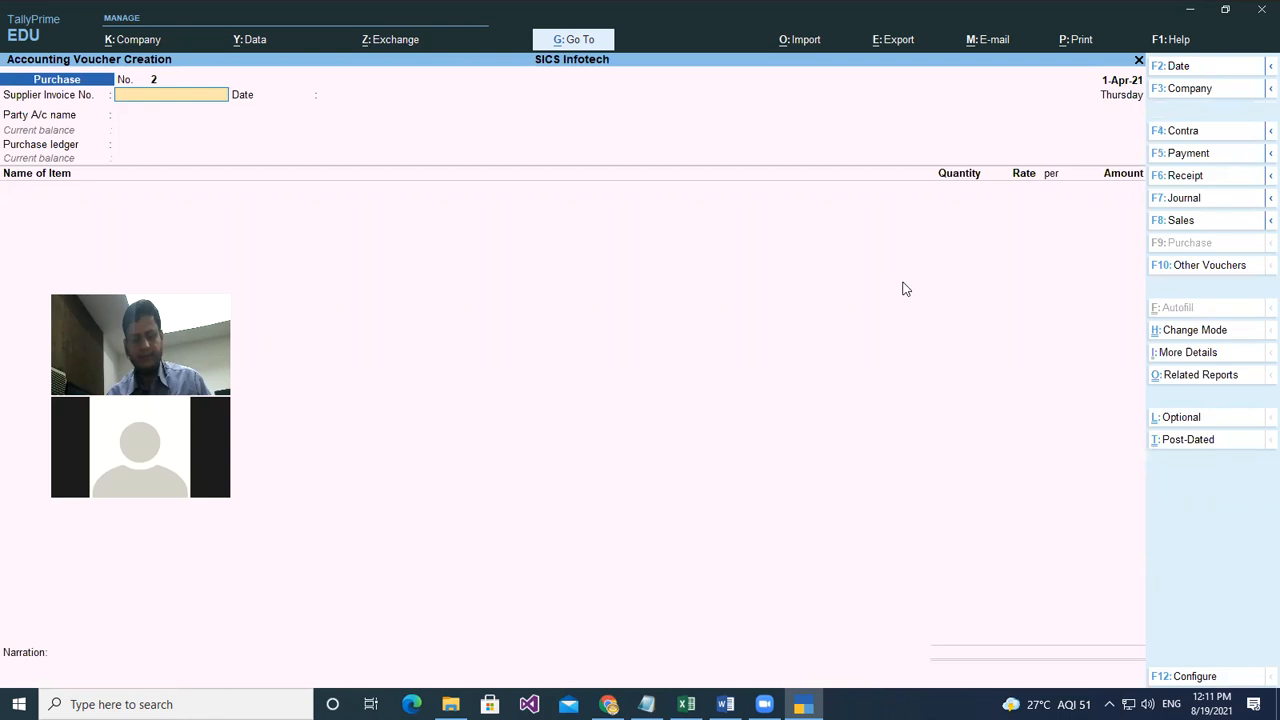
- Start a Sales voucher with Cash as party and Sales A/c as the sales ledger
key(F8)
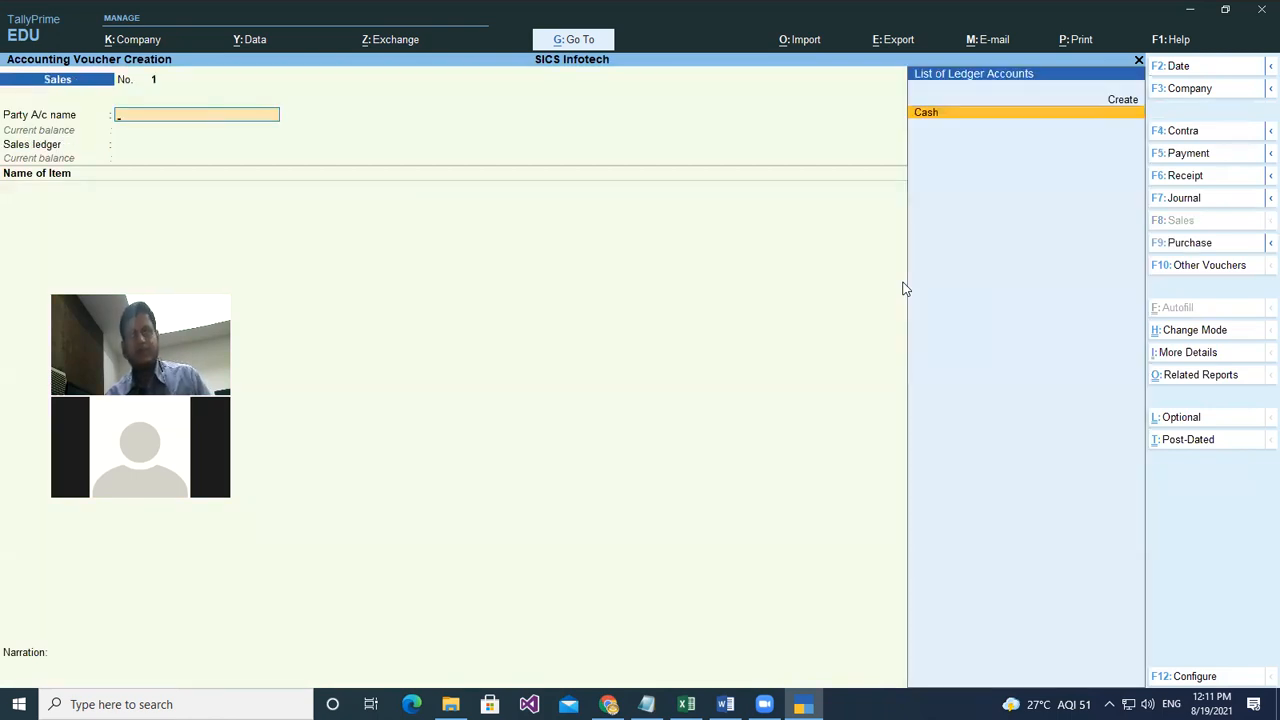
key(Return)
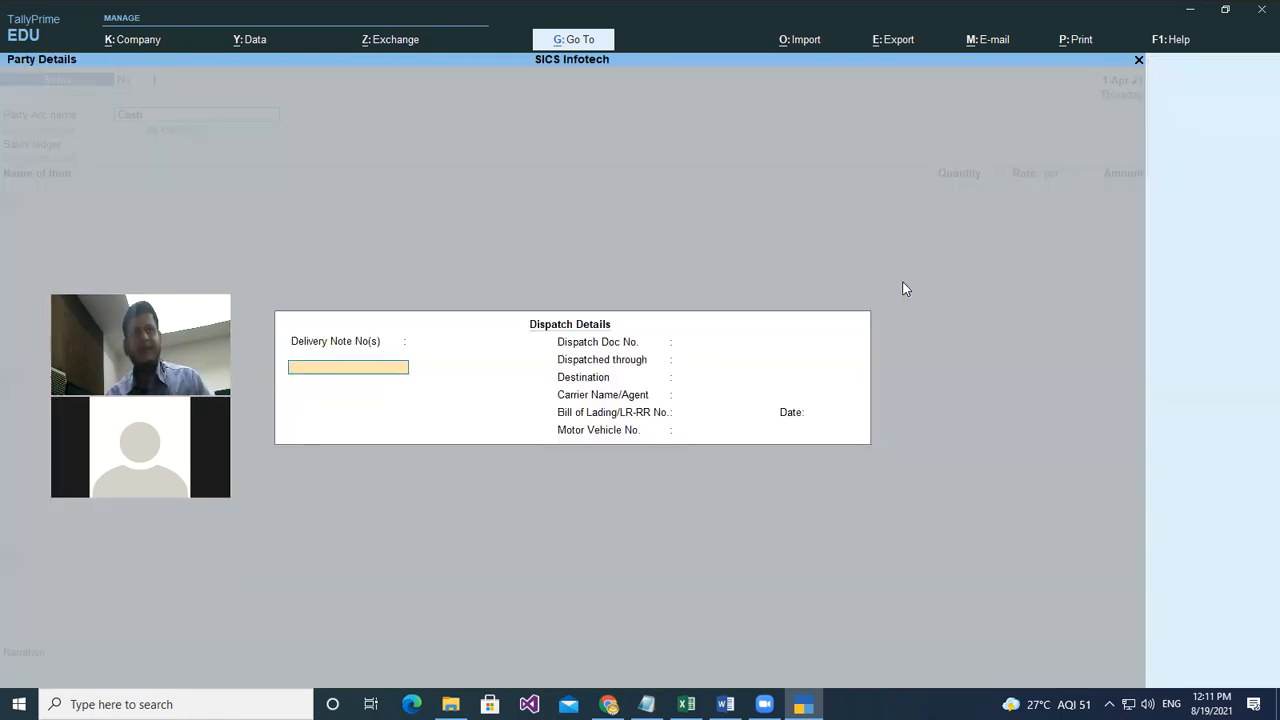
key(Return)
key(Return)
key(Return)
key(Return)
key(Return)
key(Return)
key(Return)
key(Return)
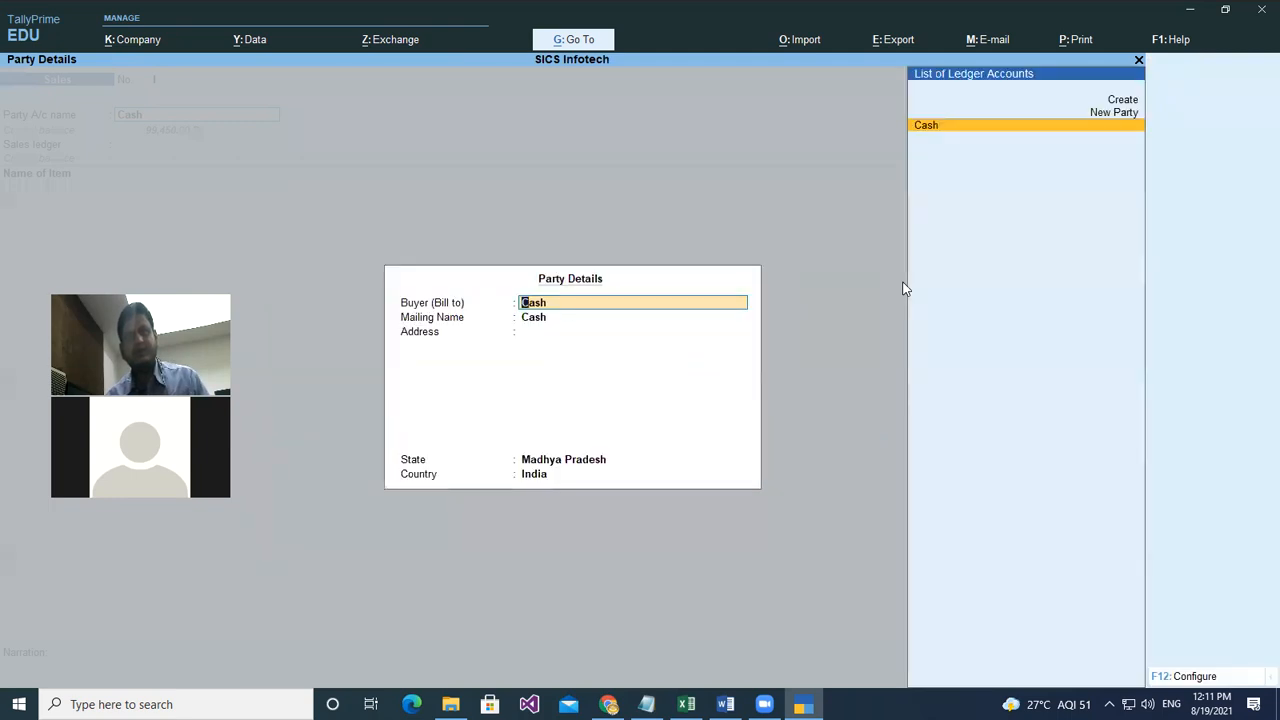
key(Return)
key(Return)
key(Return)
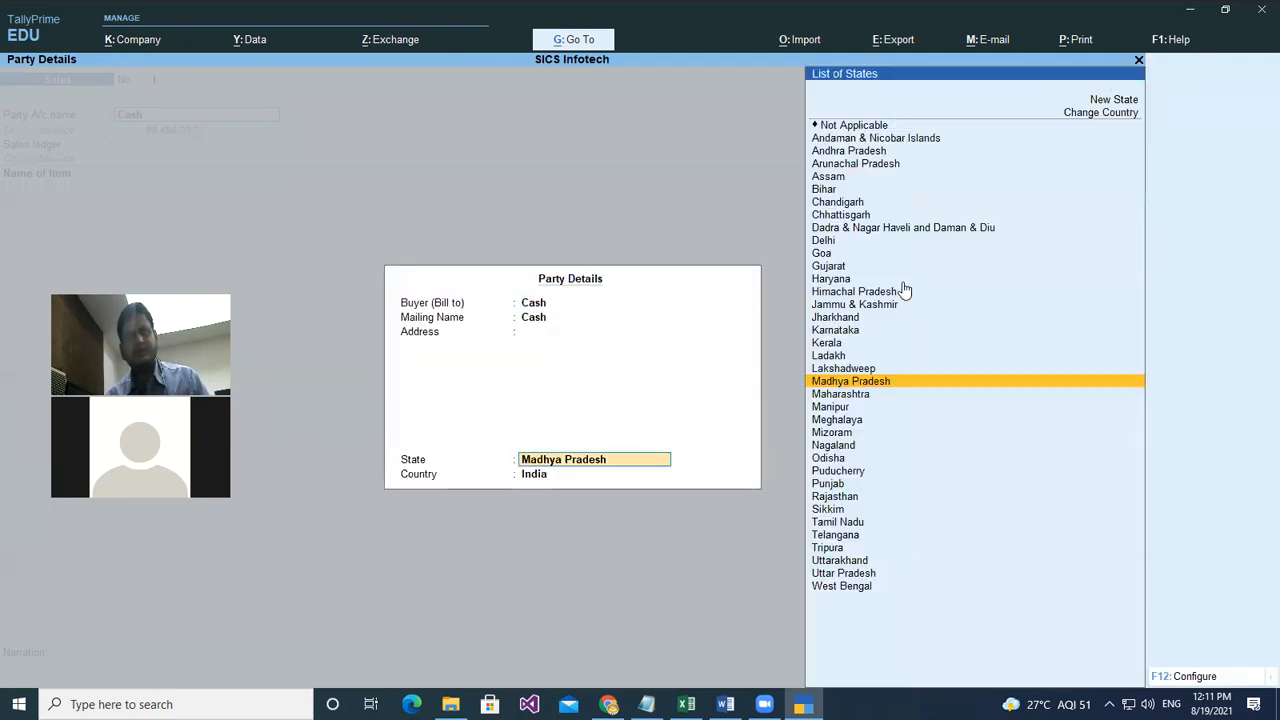
key(Return)
key(Return)
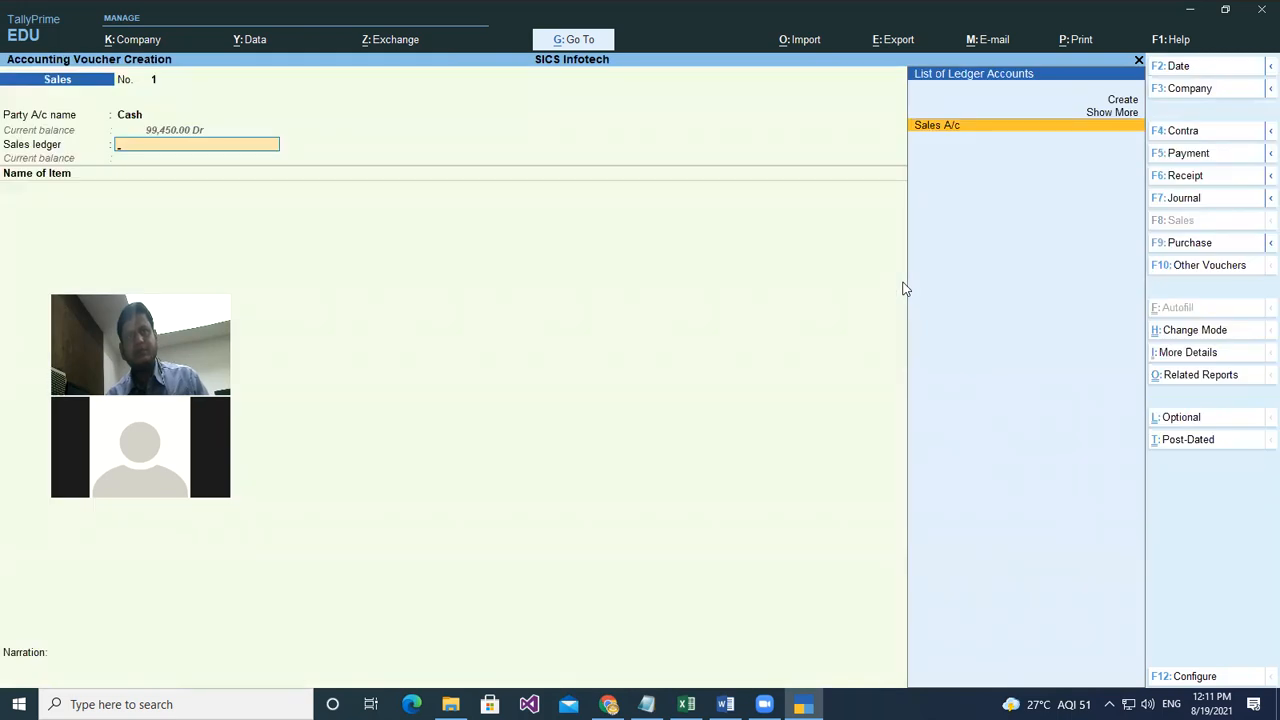
key(Return)
- Add Namkeens as the first item, 2 kgs at rate 250.00
key(Down)
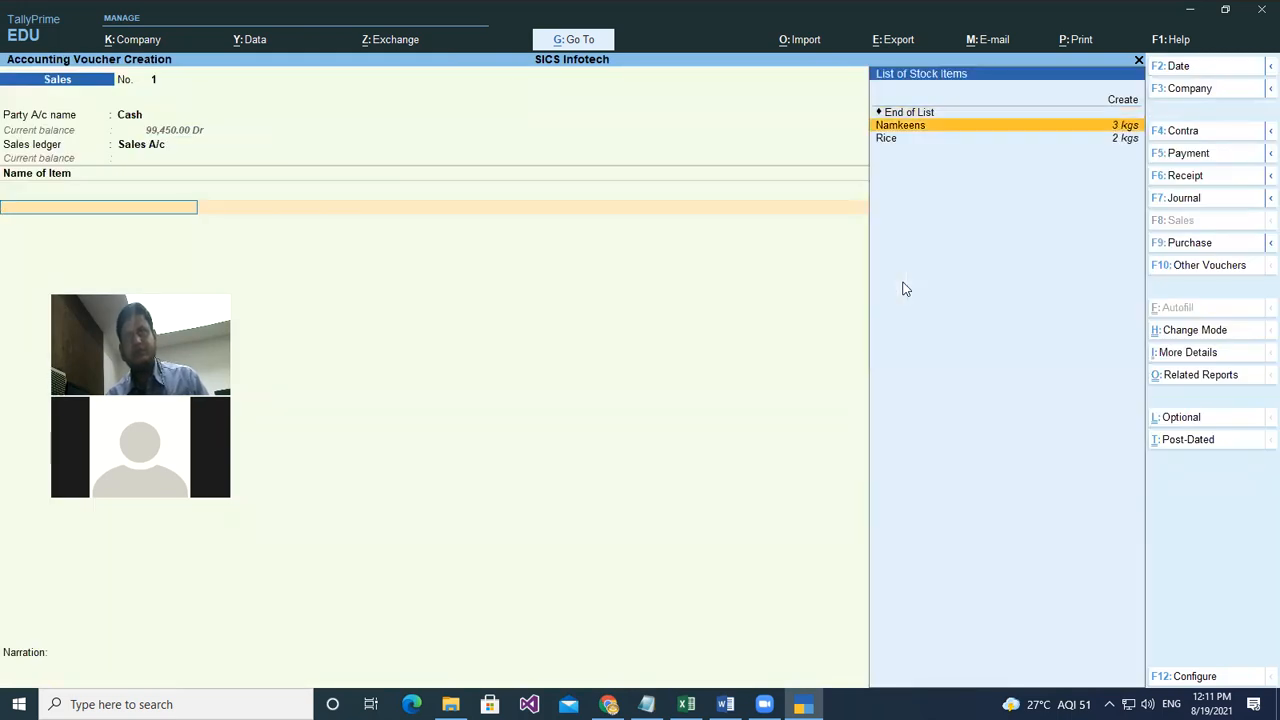
key(Return)
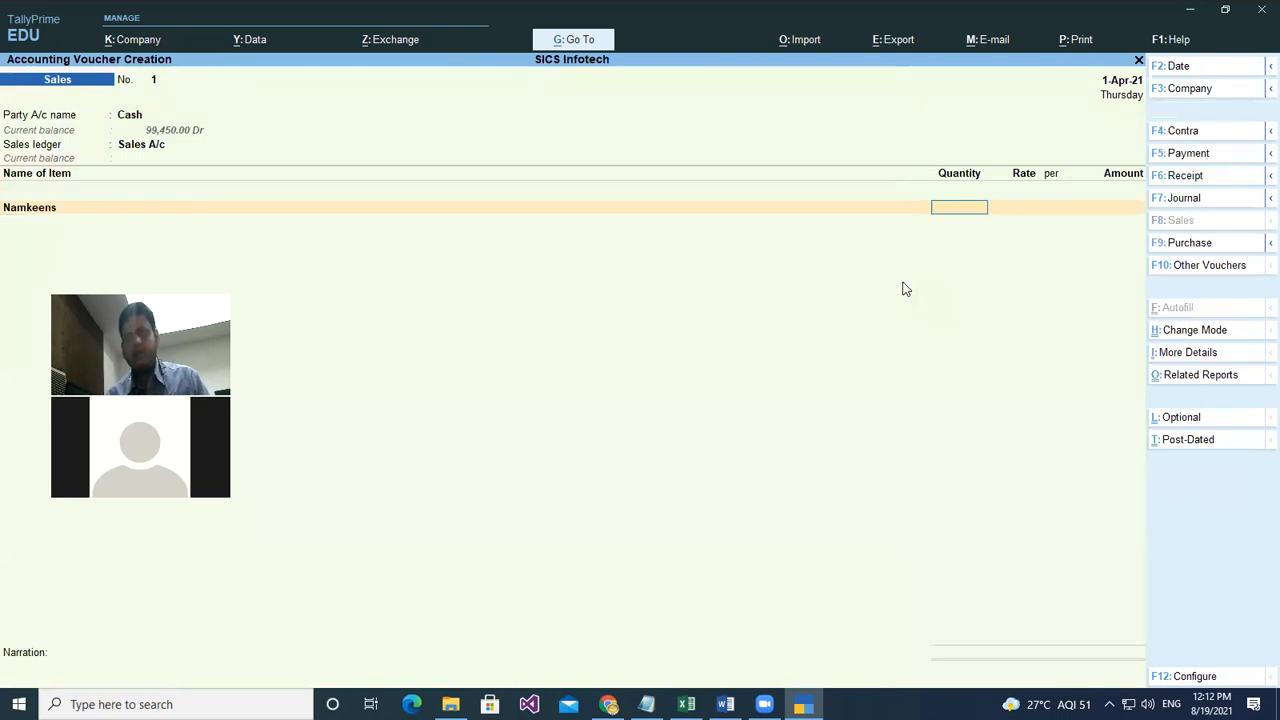
text(2)
key(Return)
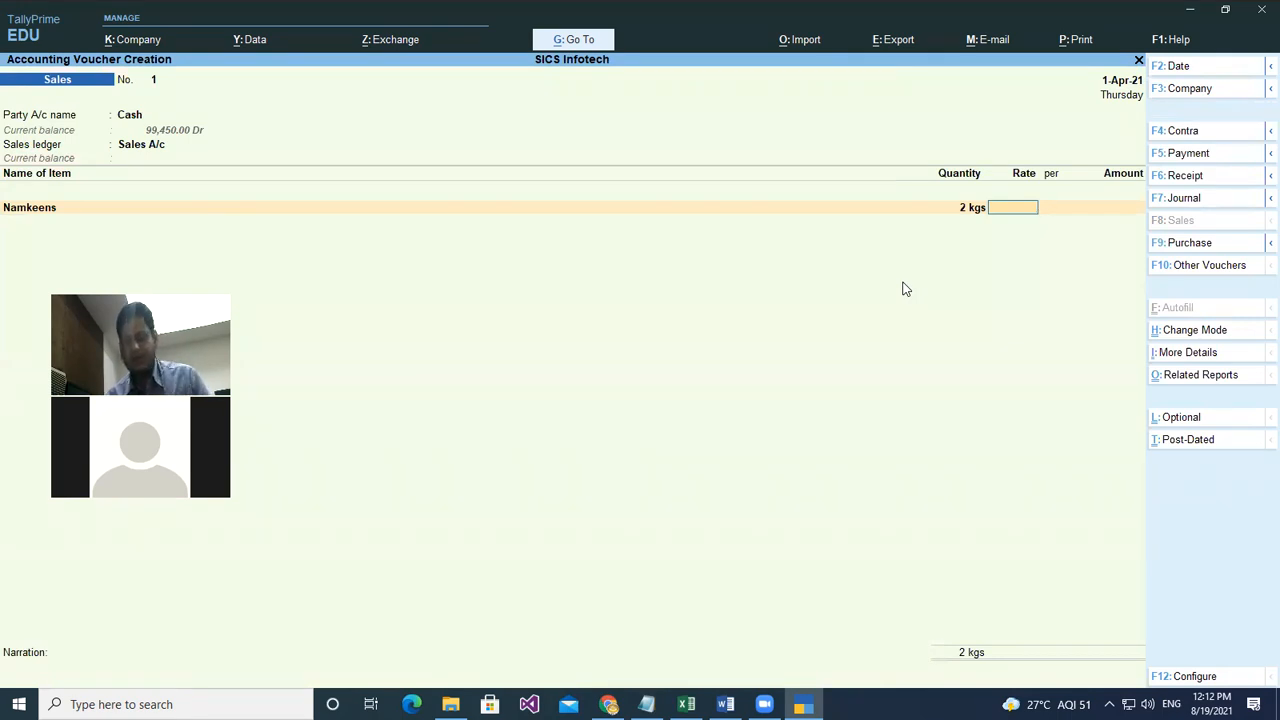
text(250)
key(Return)
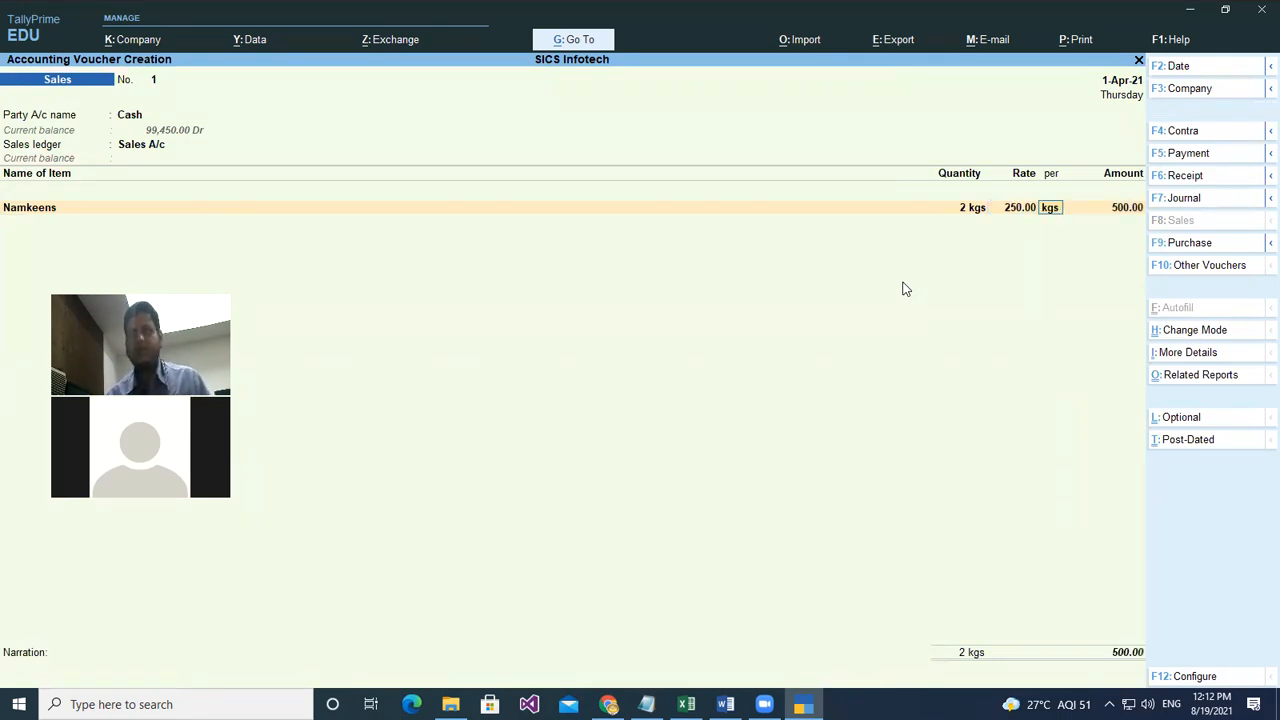
key(Return)
- Add Rice, 2 kgs at rate 100.00, and end the item list
key(Return)
key(Down)
key(Down)
key(Return)
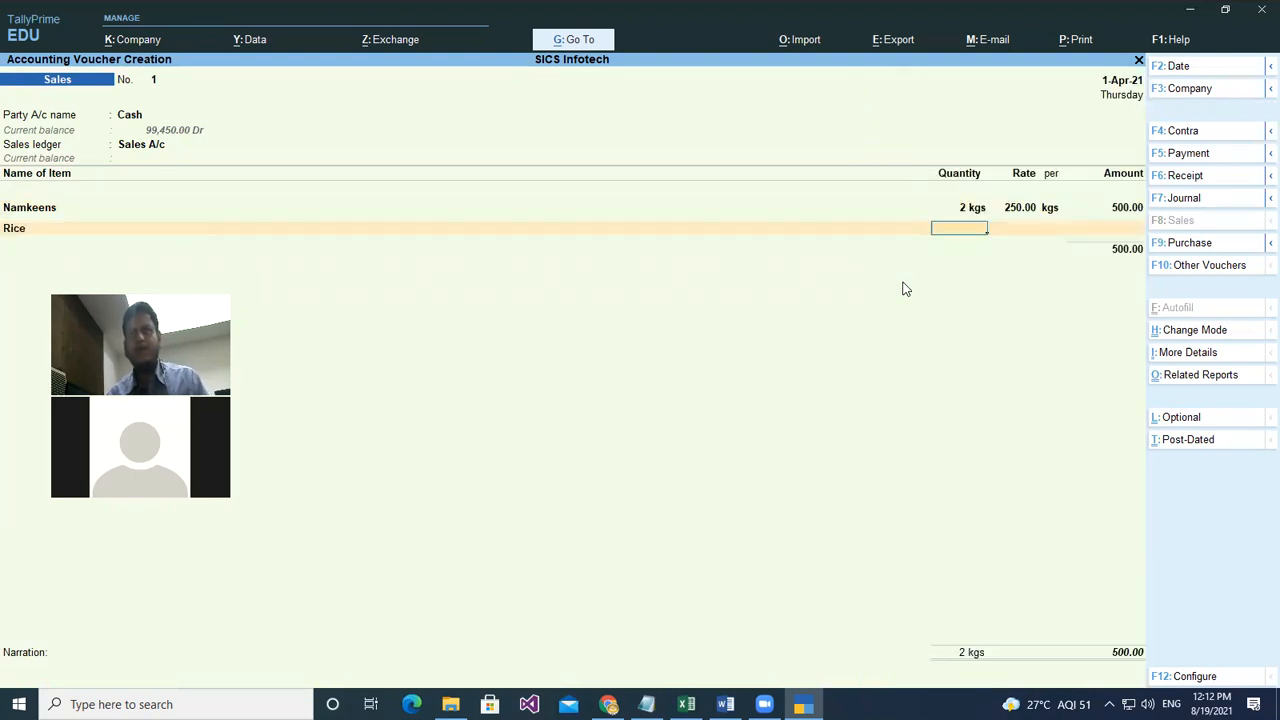
text(2)
key(Return)
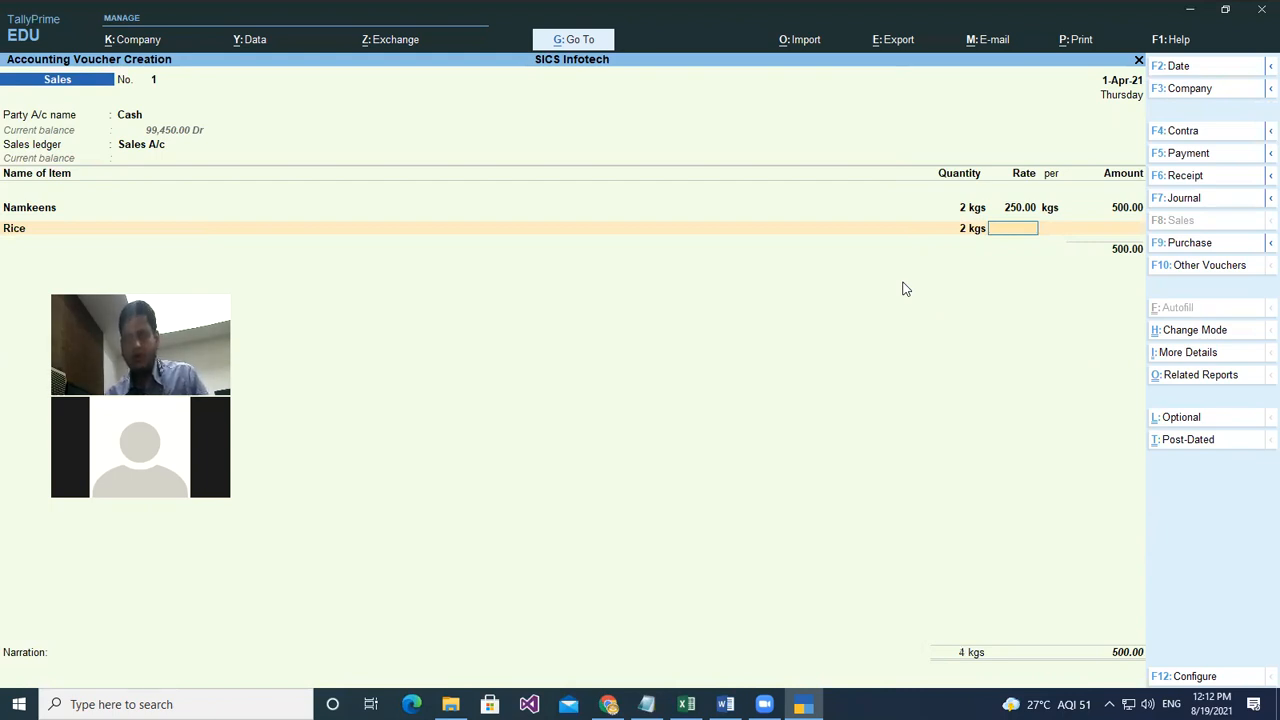
text(100)
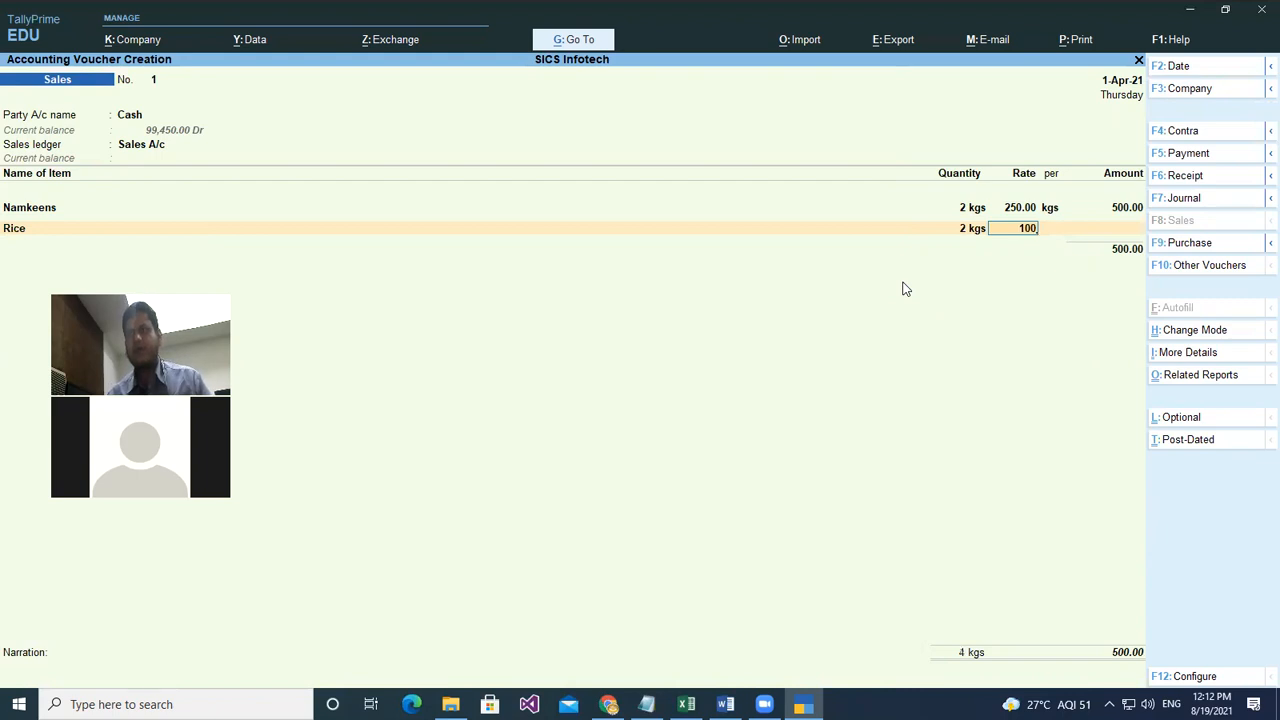
key(Return)
key(Return)
key(Return)
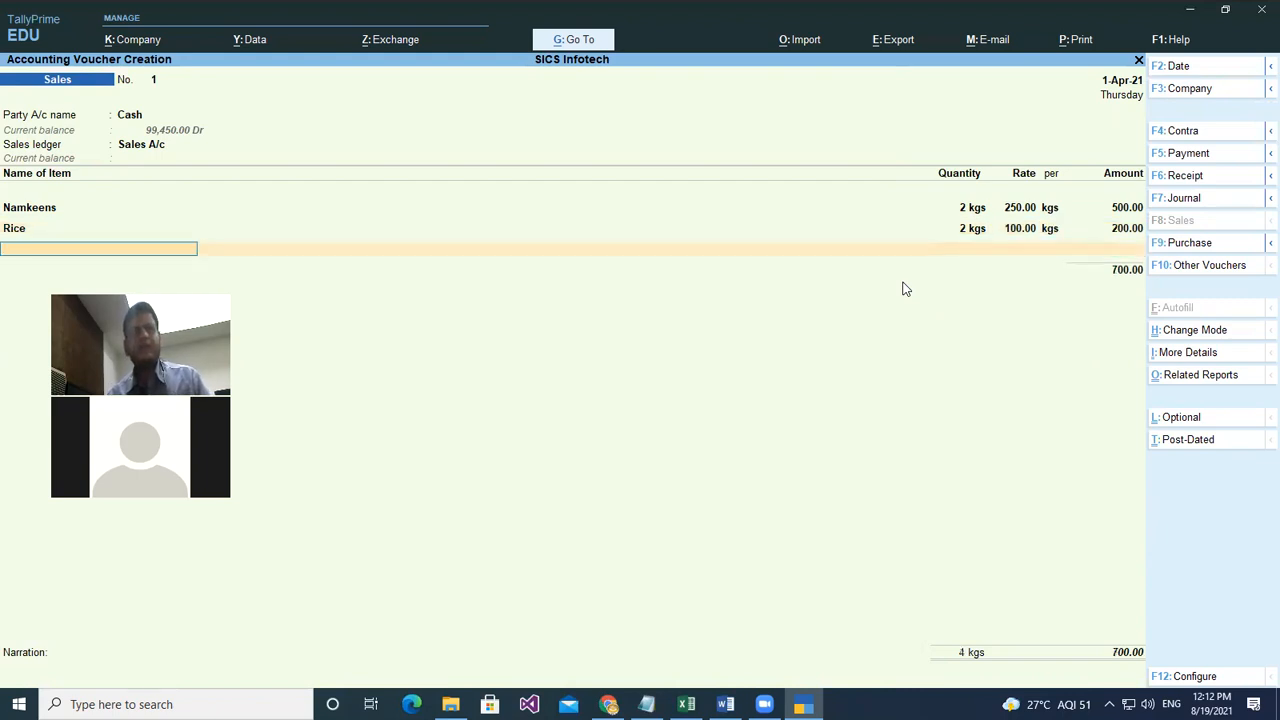
key(Return)
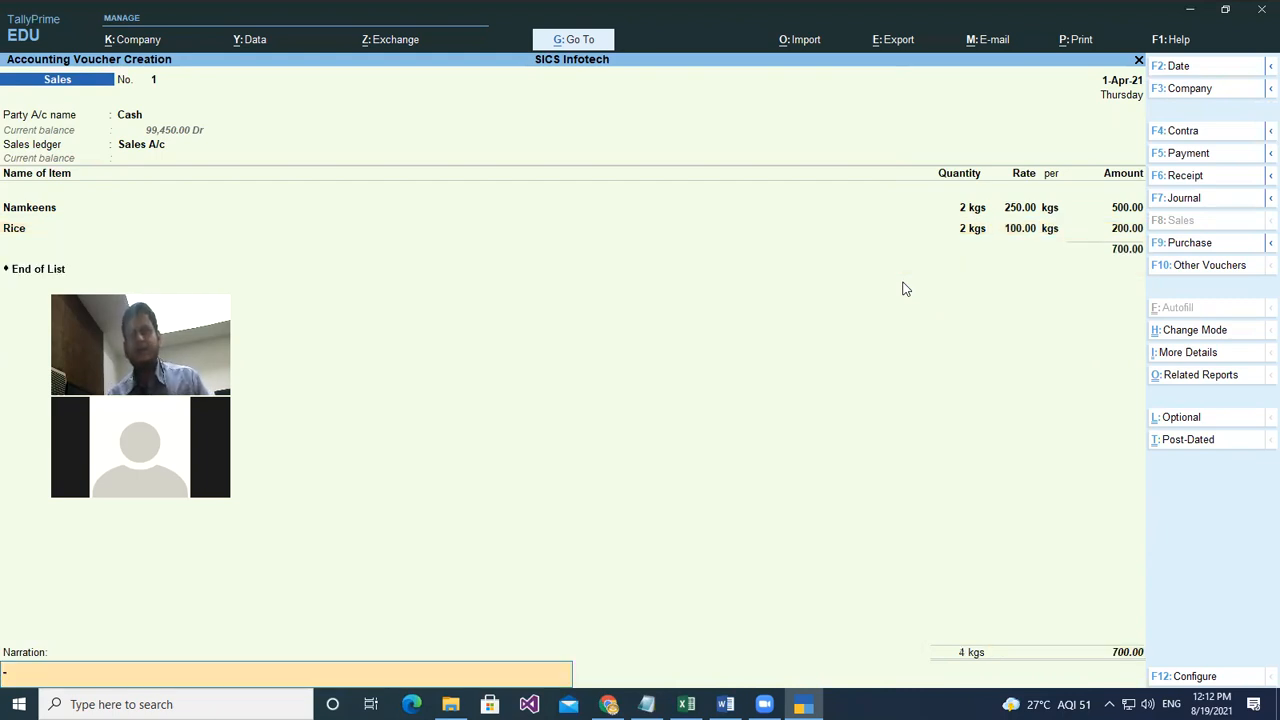
key(Return)
- Save sales voucher 1 for 700.00, then discard the unfinished second Cash sales voucher
click(903, 289)
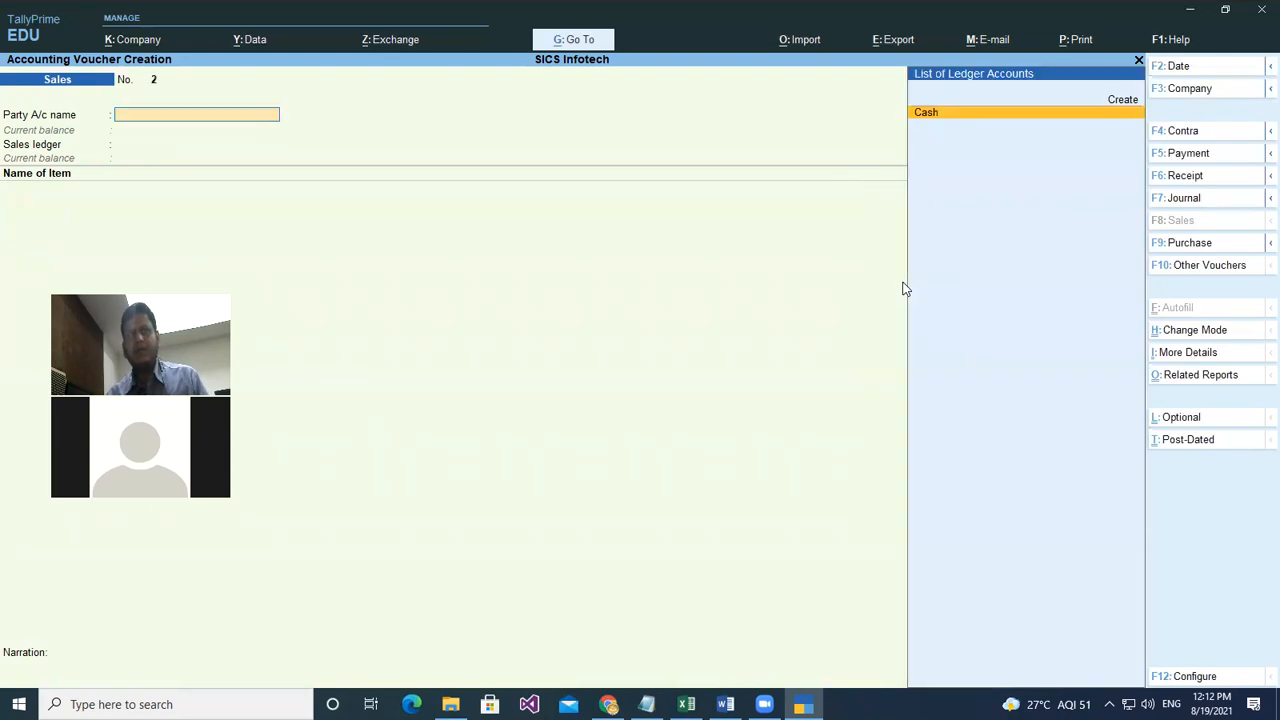
key(Return)
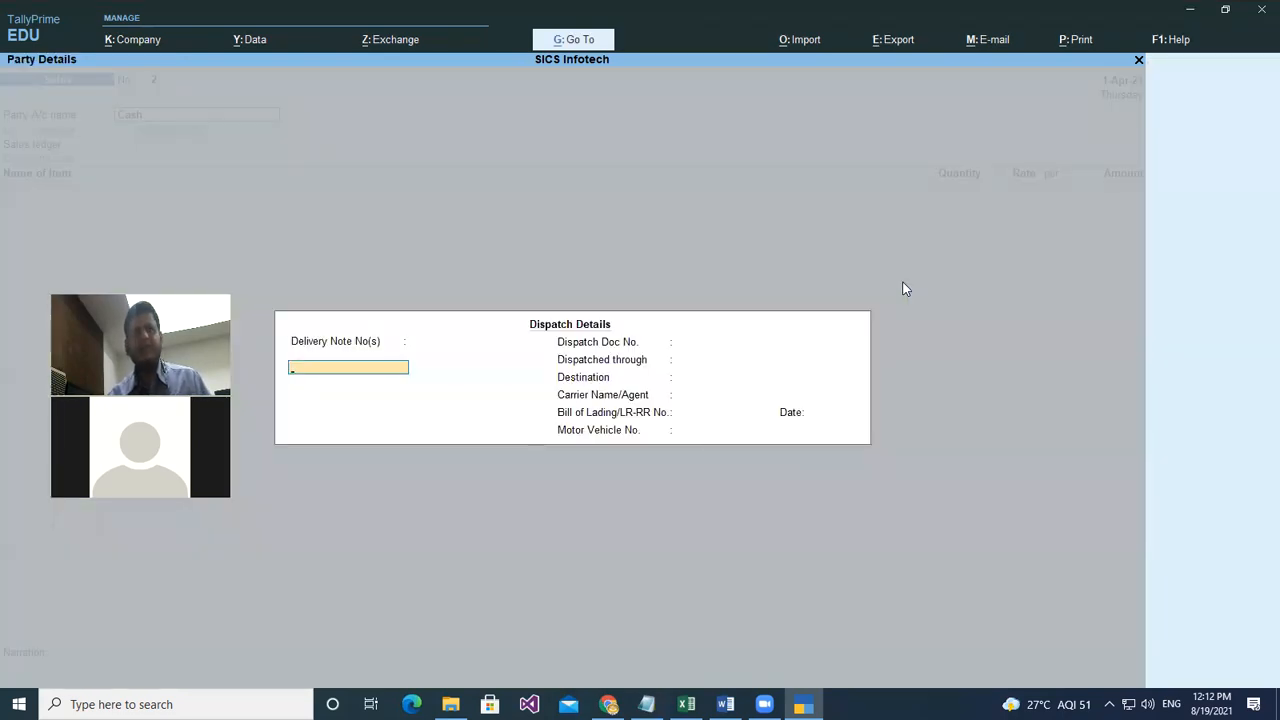
key(Return)
key(Return)
key(Return)
key(Return)
key(Return)
key(Return)
key(Return)
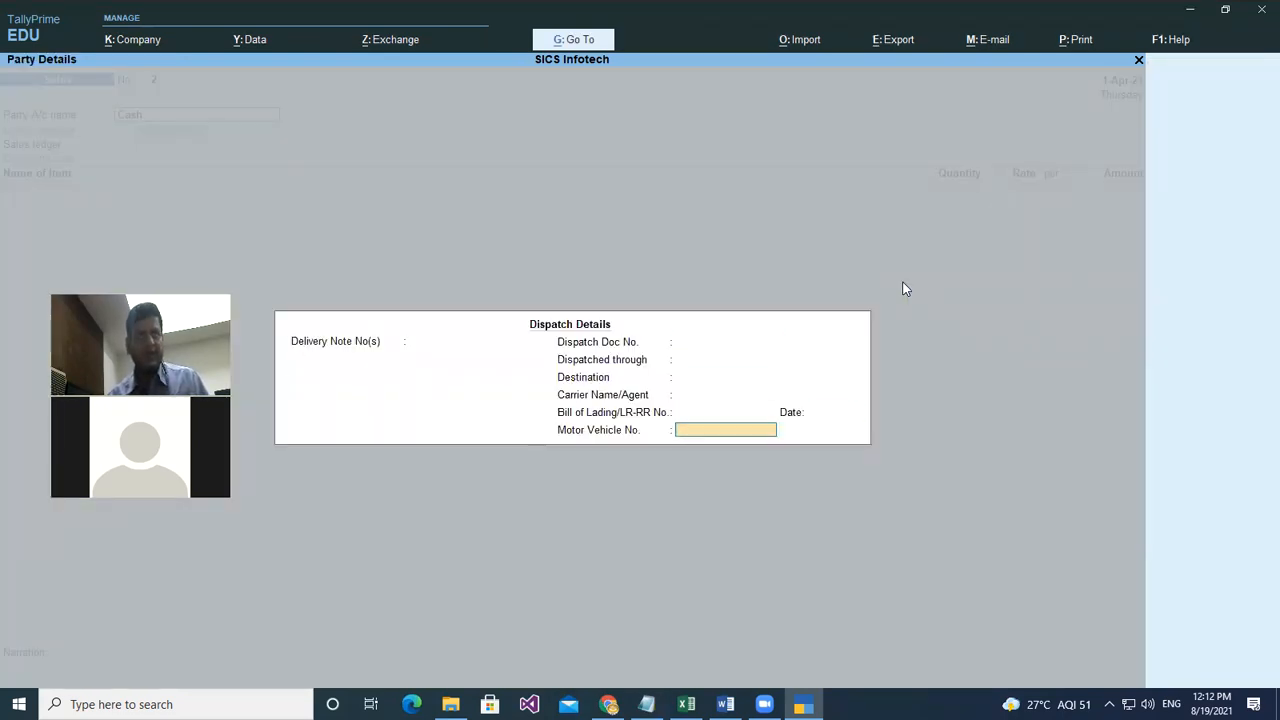
key(Return)
key(Return)
key(Return)
key(Return)
key(Return)
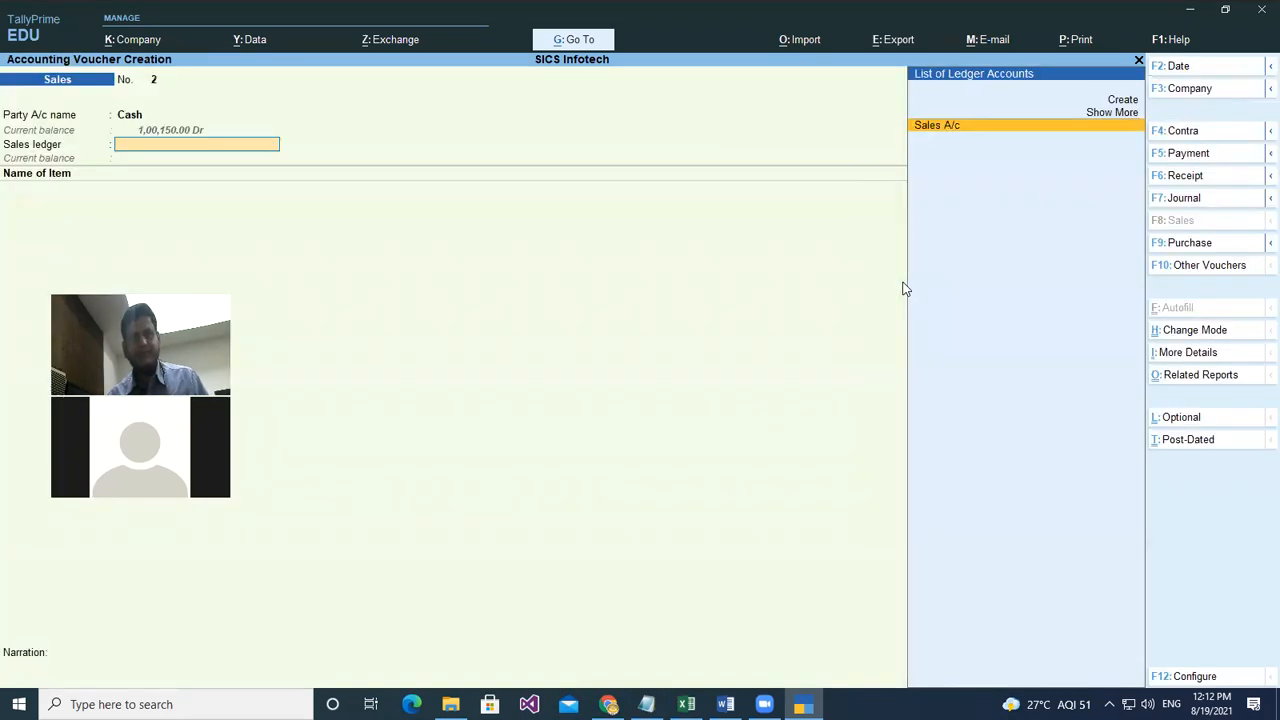
key(Return)
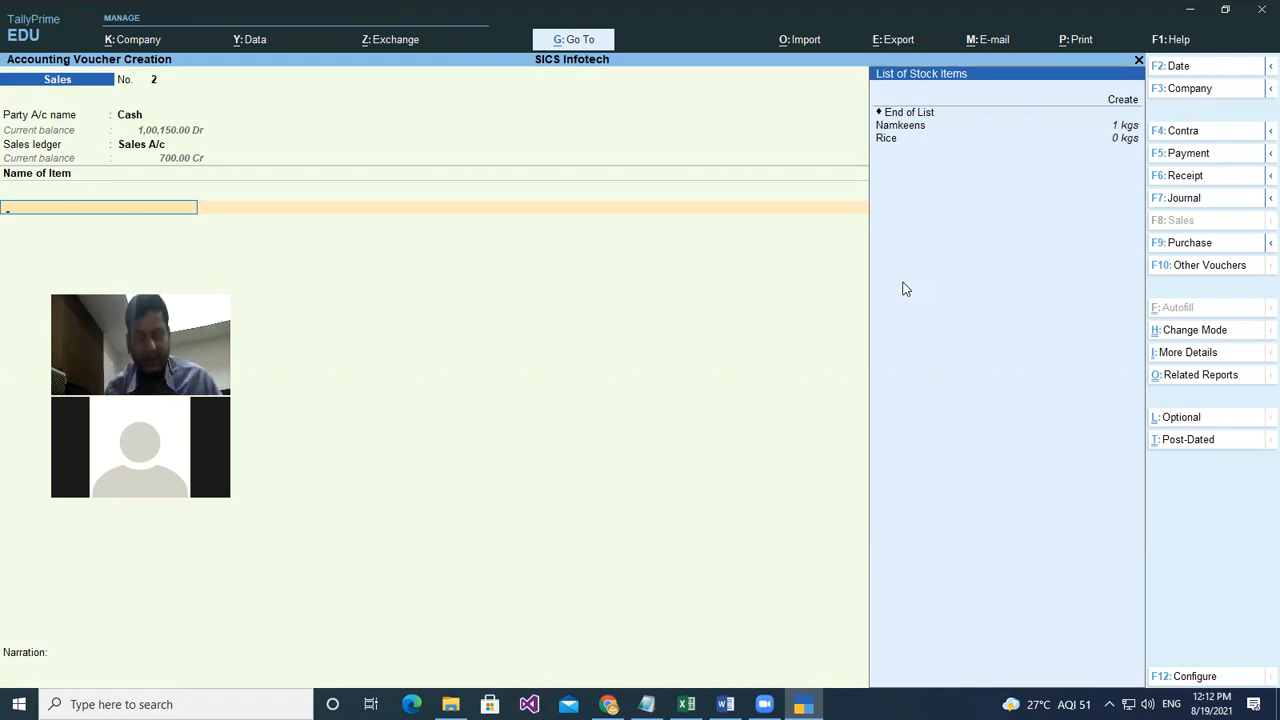
key(Escape)
key(y)
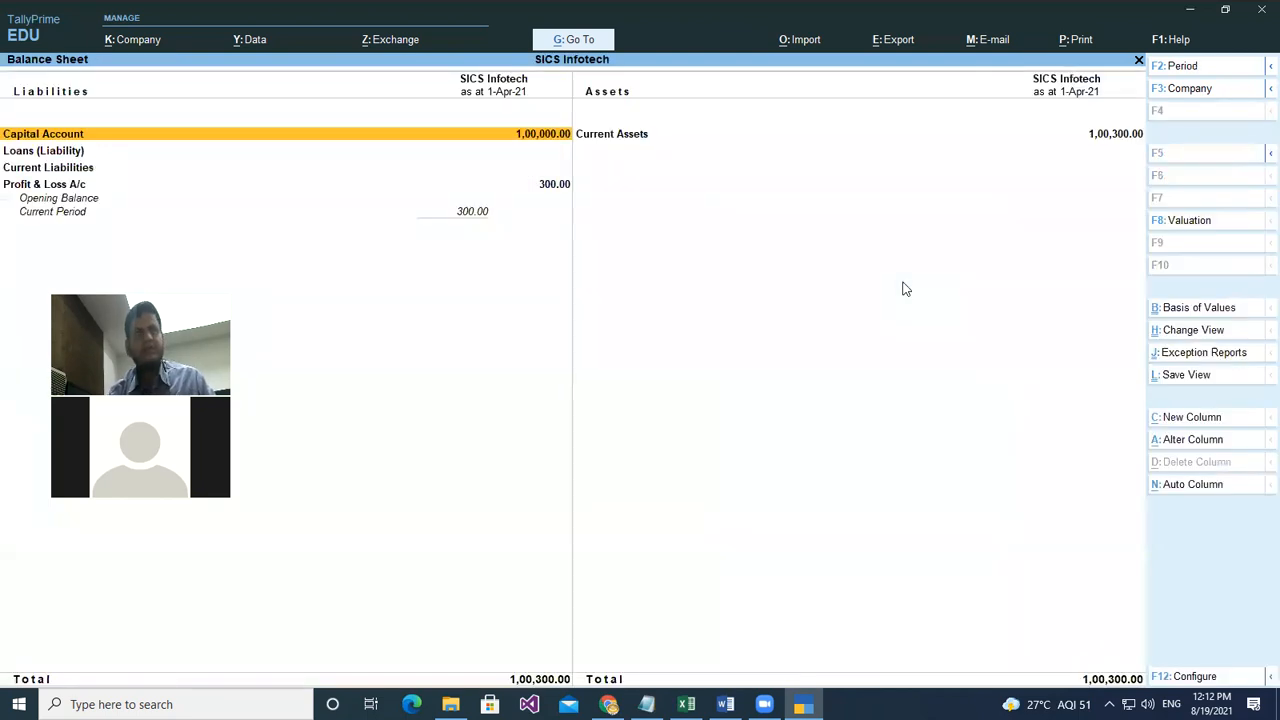
key(Down)
key(Down)
key(Down)
key(Up)
key(Up)
key(Up)
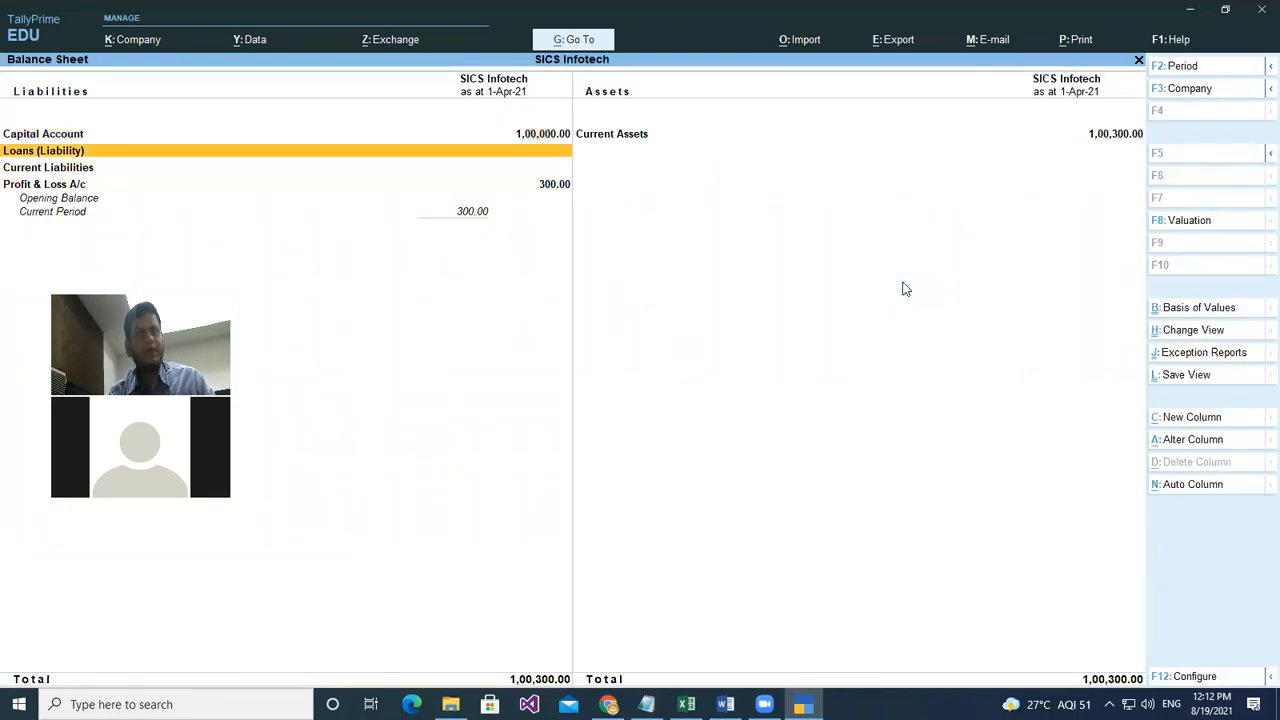
key(Right)
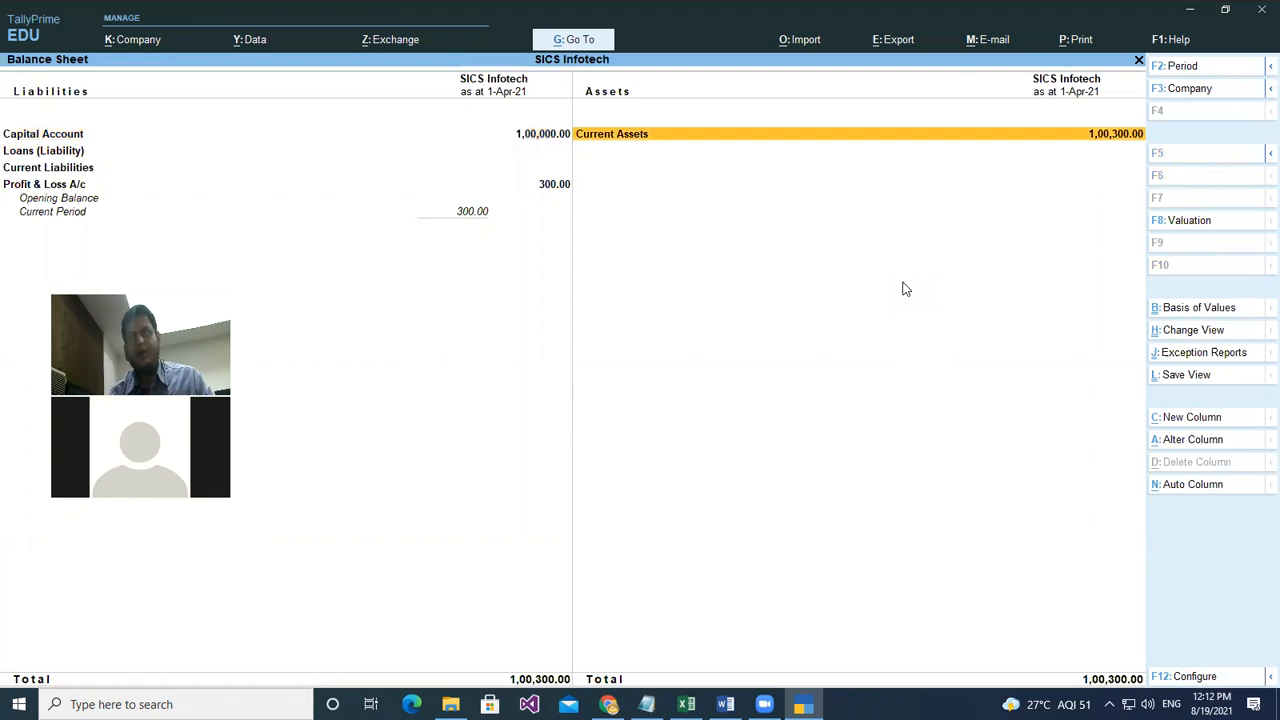
key(Return)
key(Down)
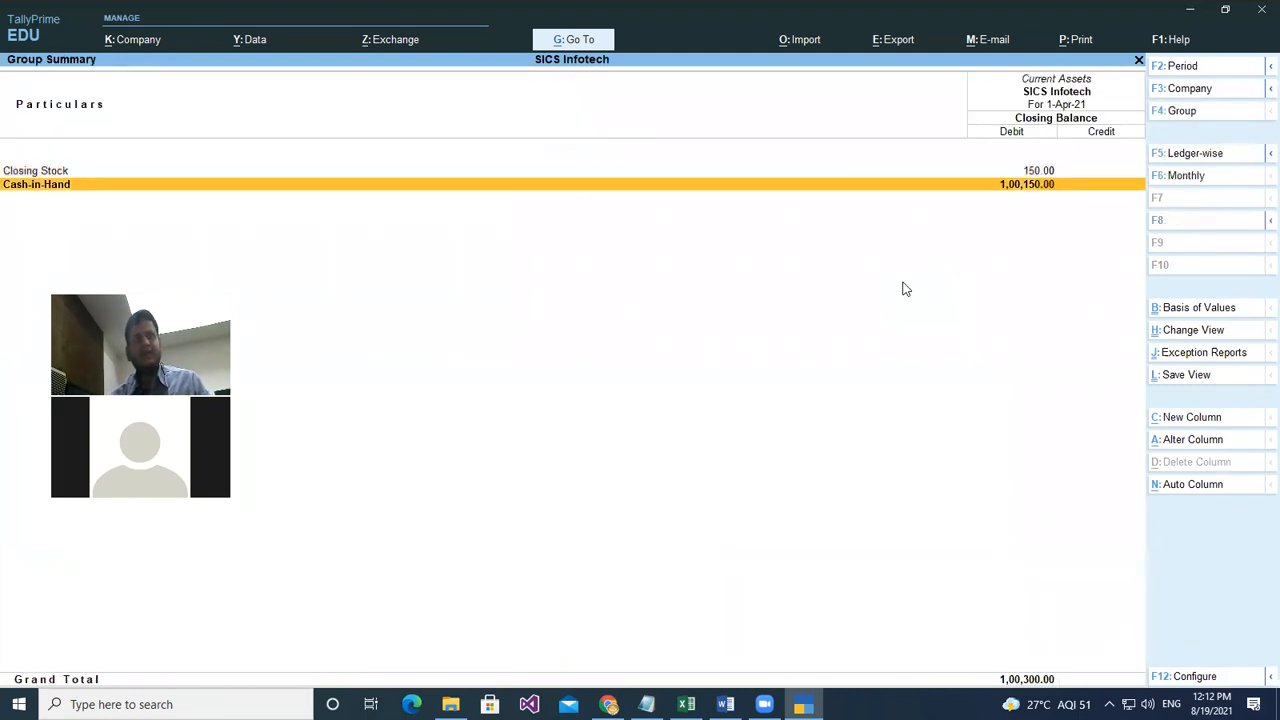
key(Return)
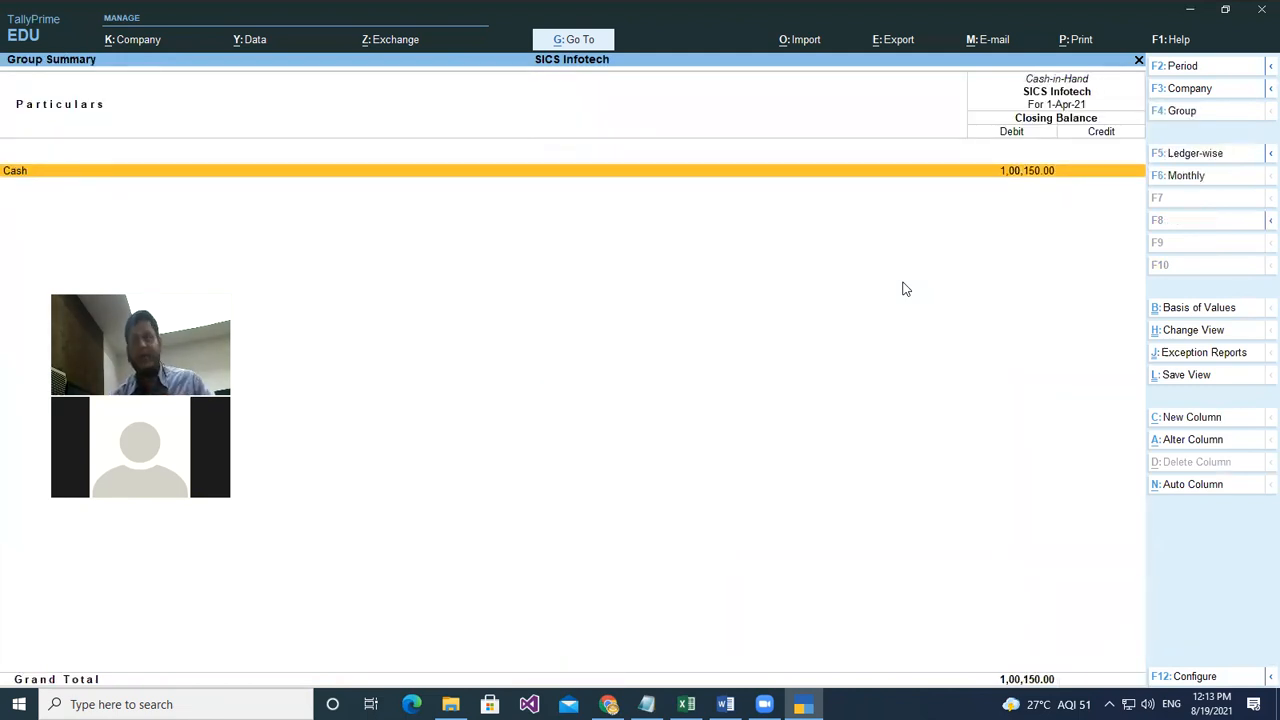
key(Return)
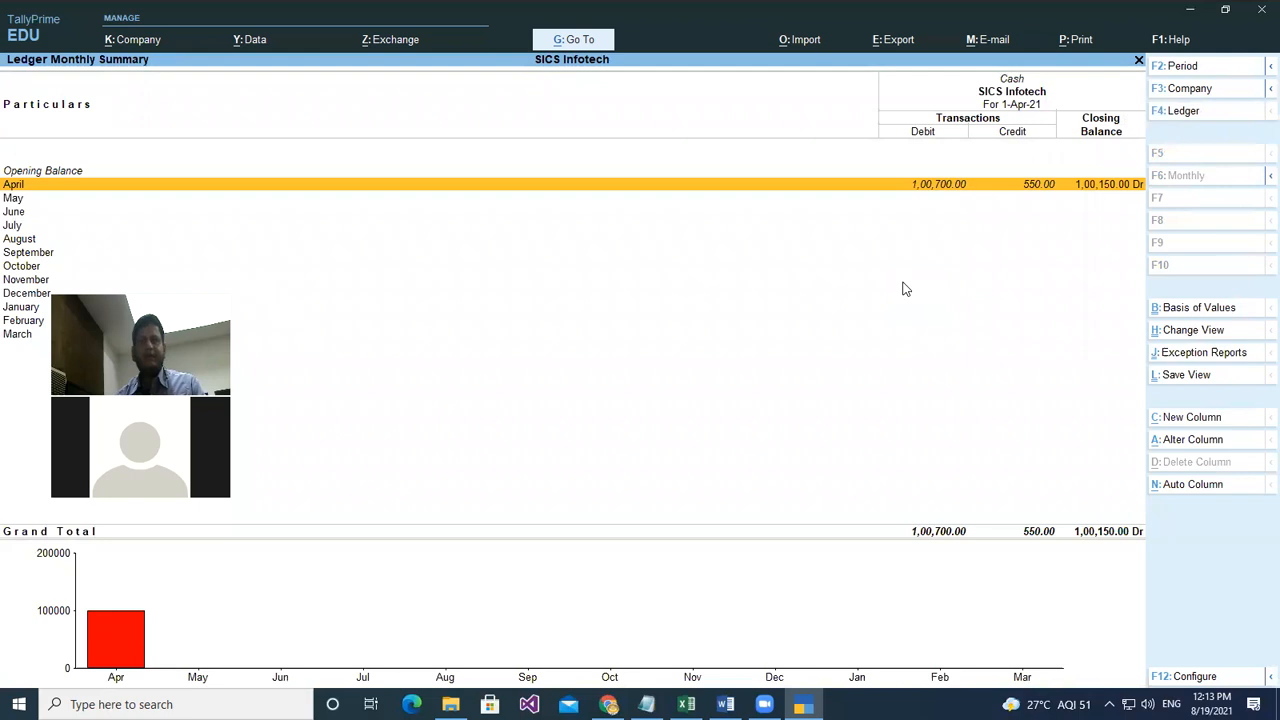
key(Return)
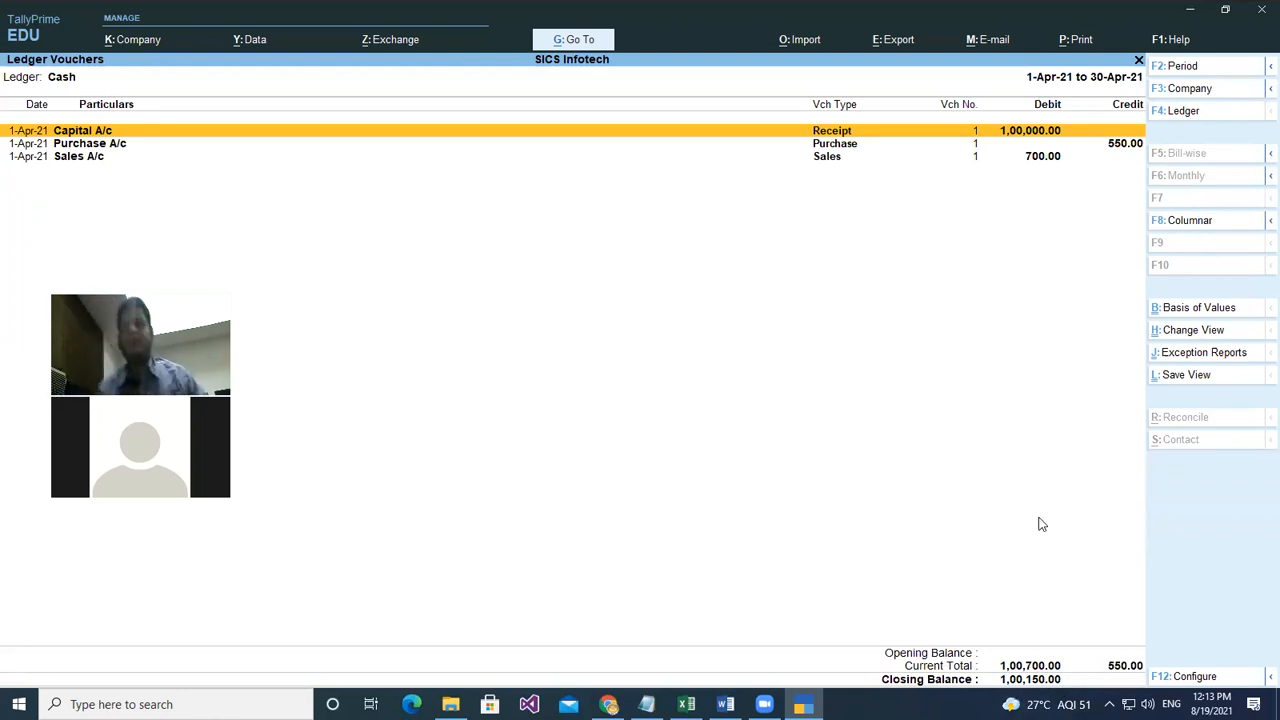
key(Escape)
key(Escape)
key(Escape)
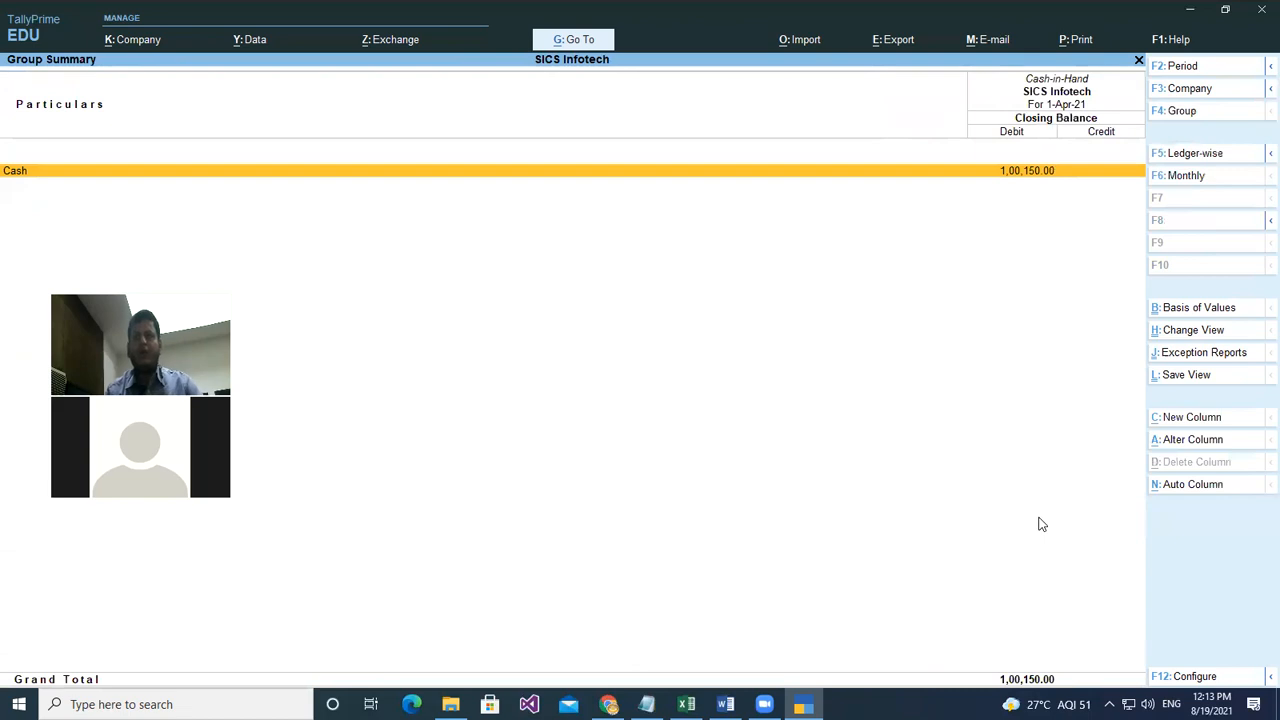
key(Up)
key(Return)
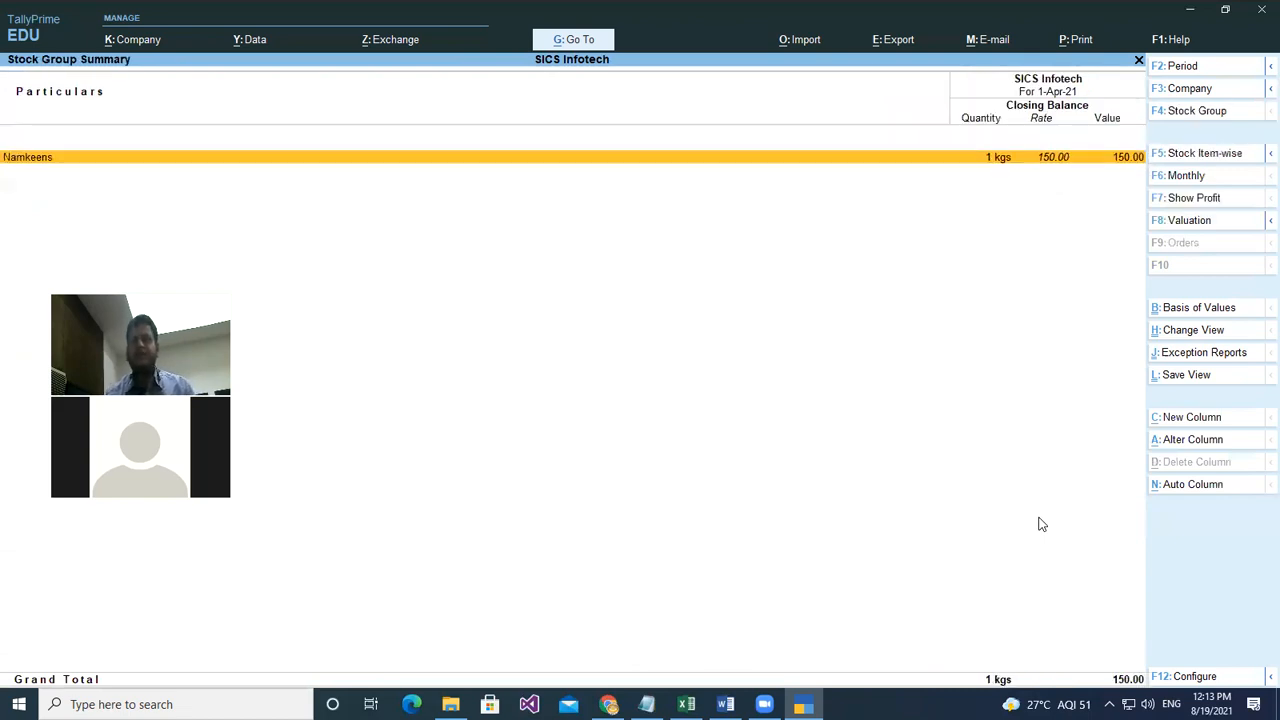
key(Return)
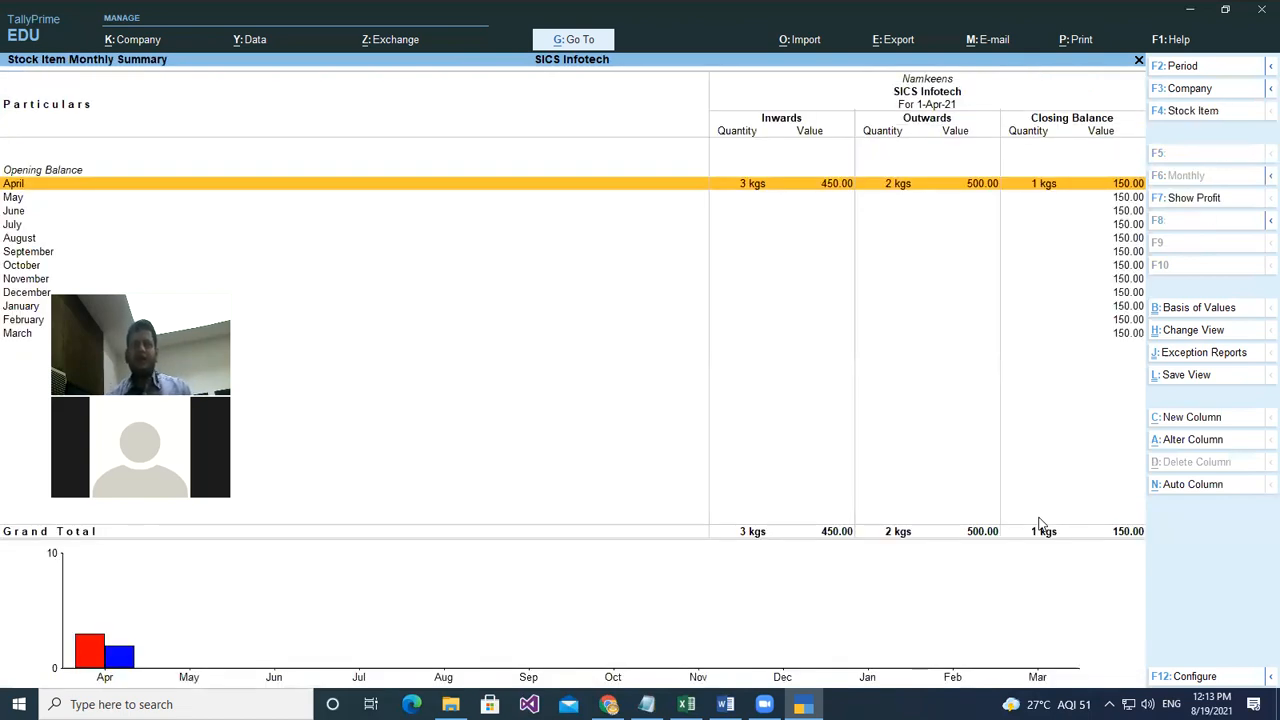
key(Escape)
key(Escape)
key(Escape)
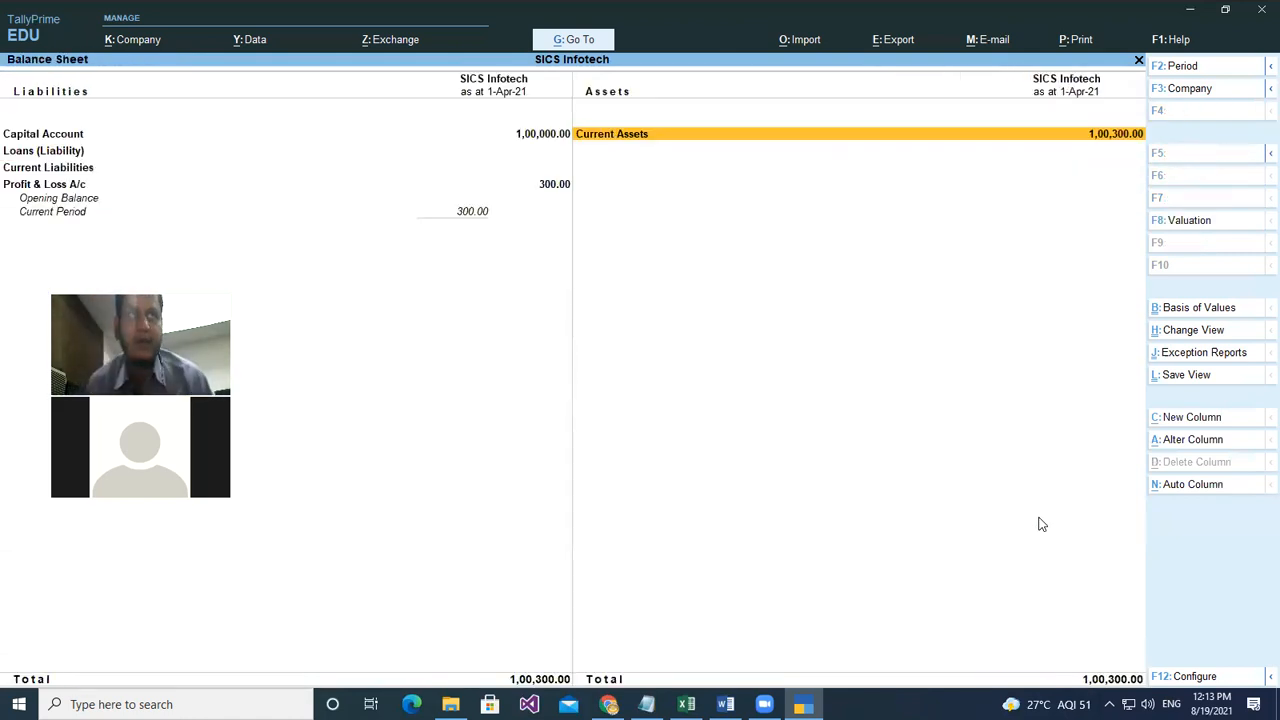
key(Left)
key(Down)
key(Down)
key(Down)
- Open the Profit & Loss A/c and browse Purchases, Sales, Gross Profit and Nett Profit rows
key(Return)
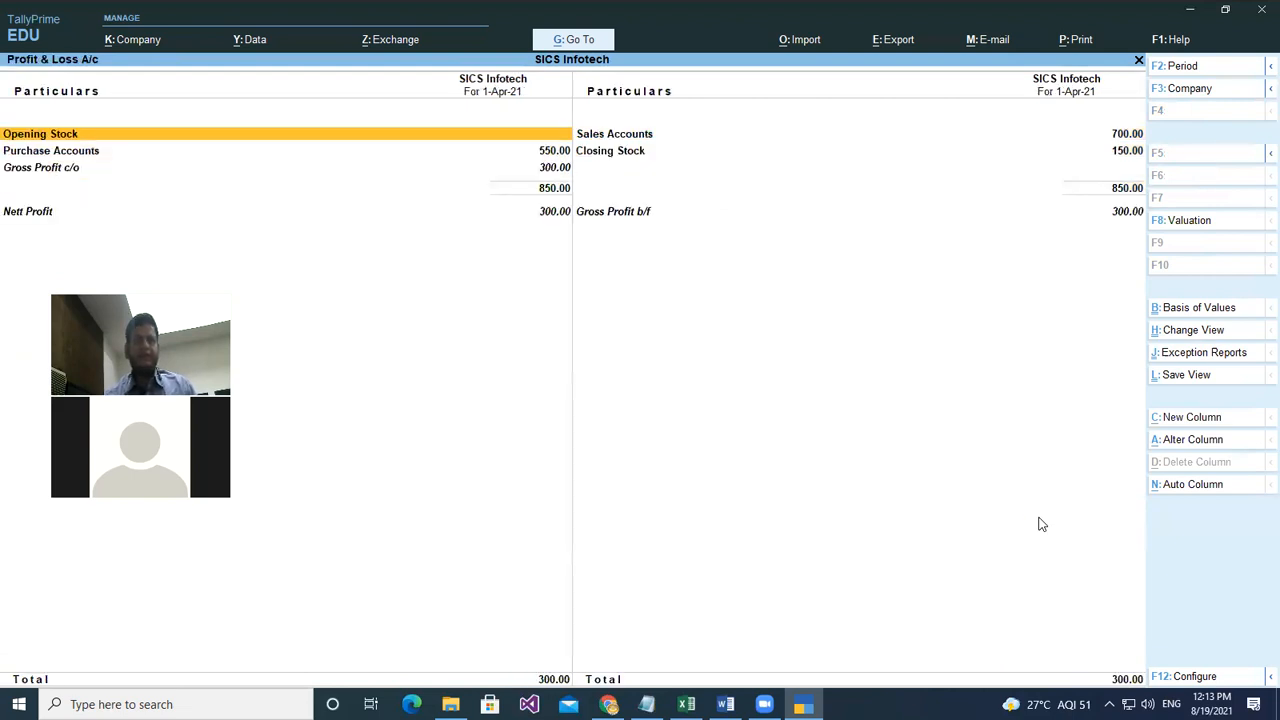
key(Down)
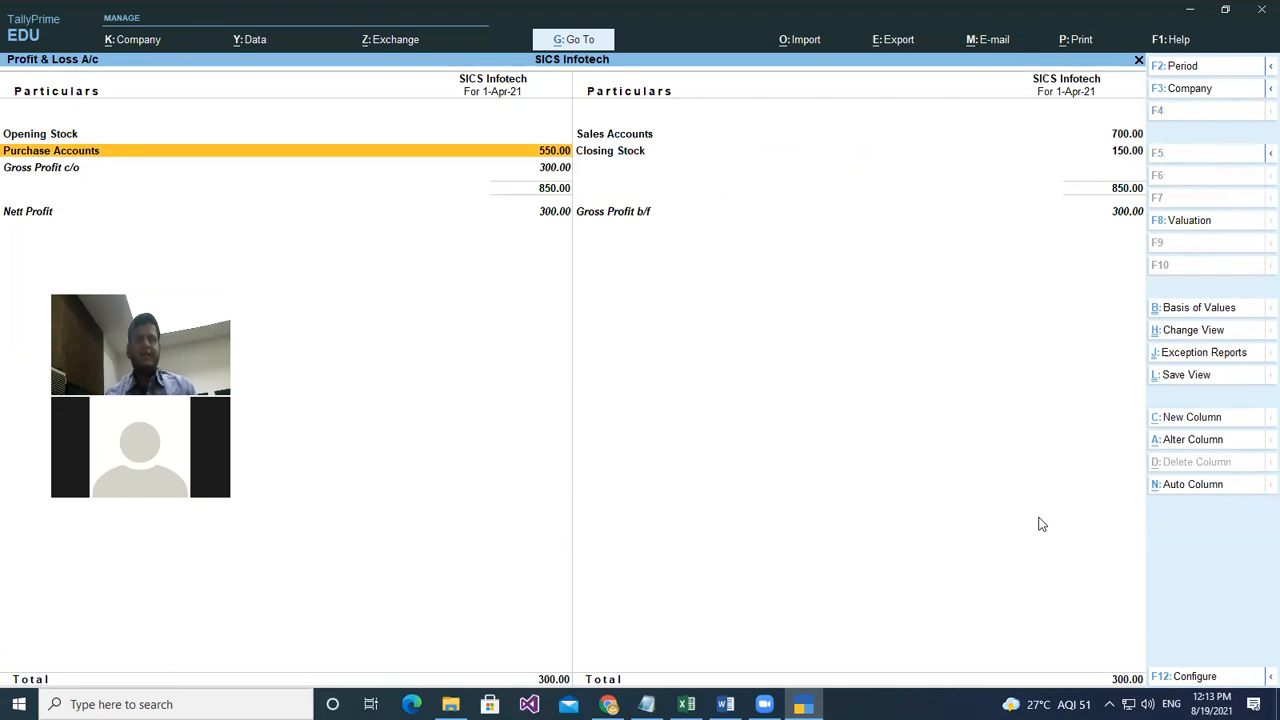
key(Down)
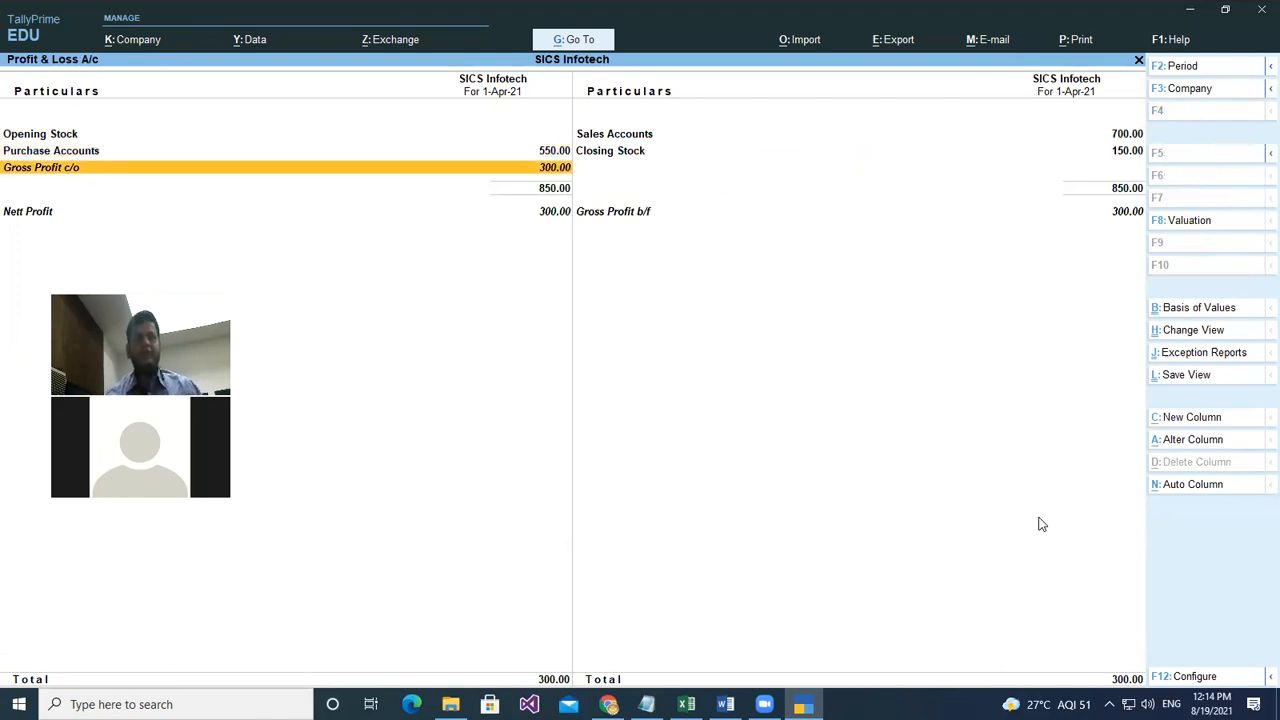
key(Down)
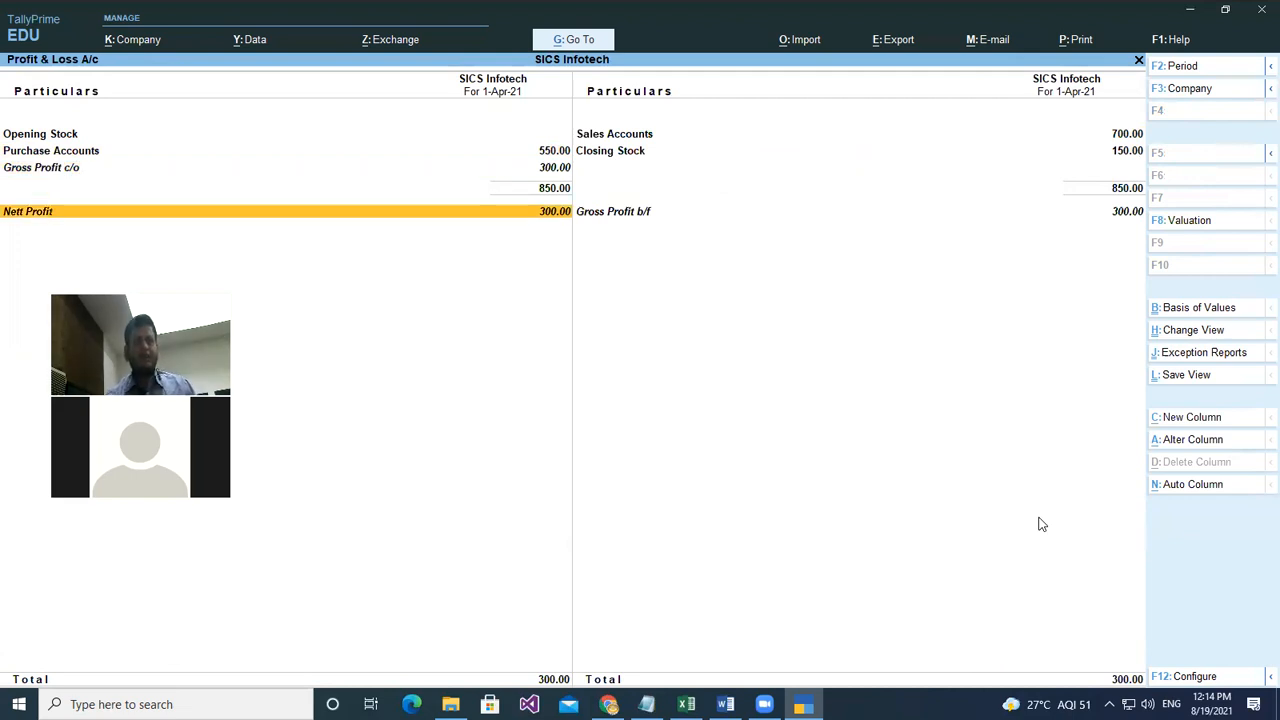
key(Up)
key(Up)
key(Down)
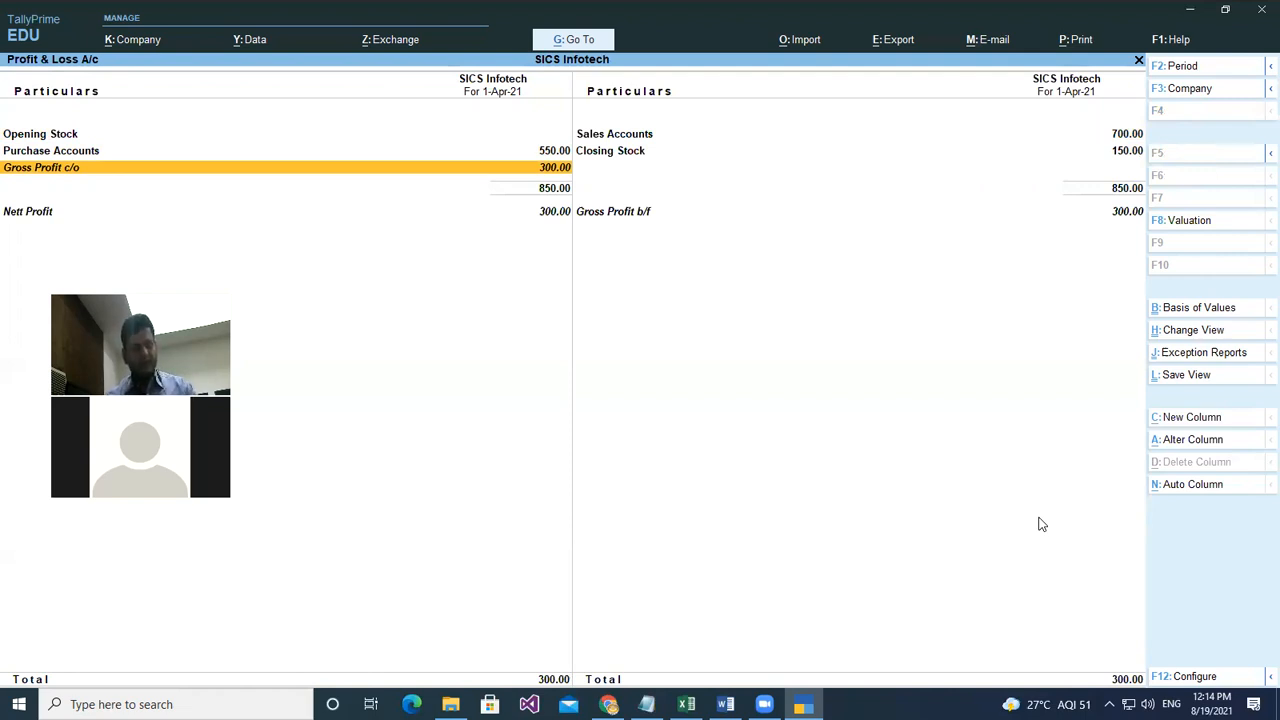
key(Right)
key(Up)
key(Up)
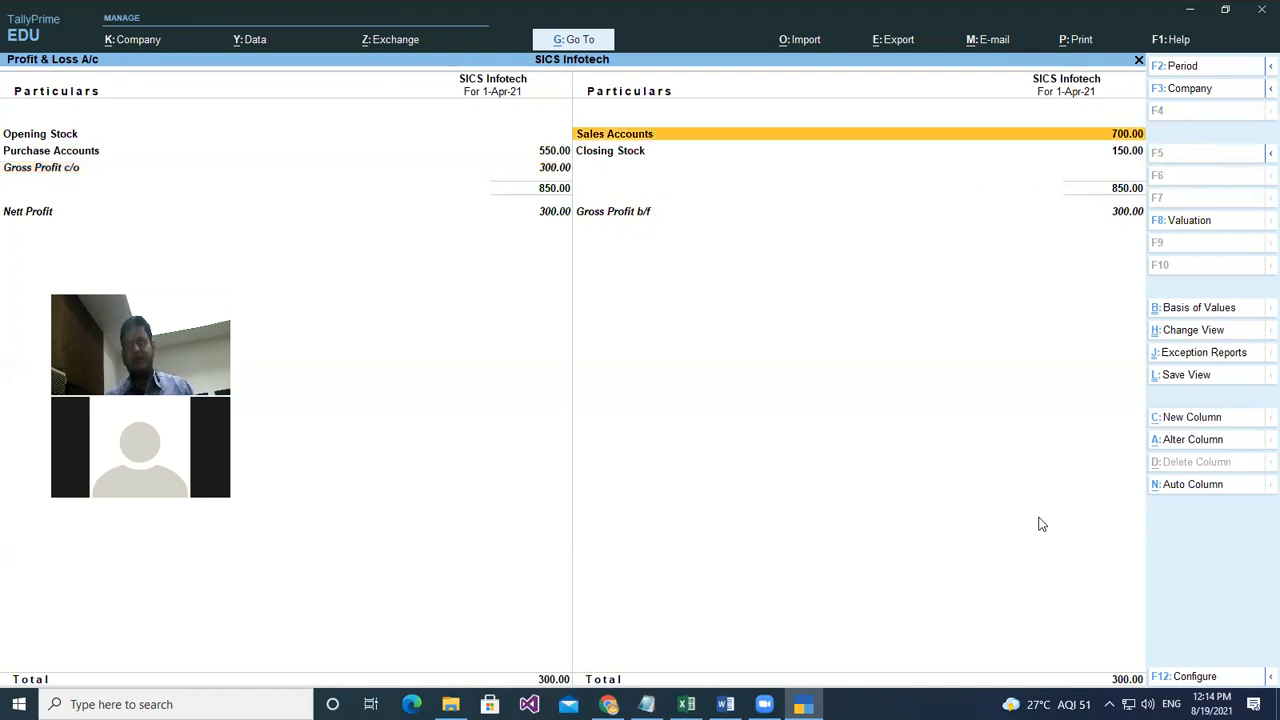
key(Down)
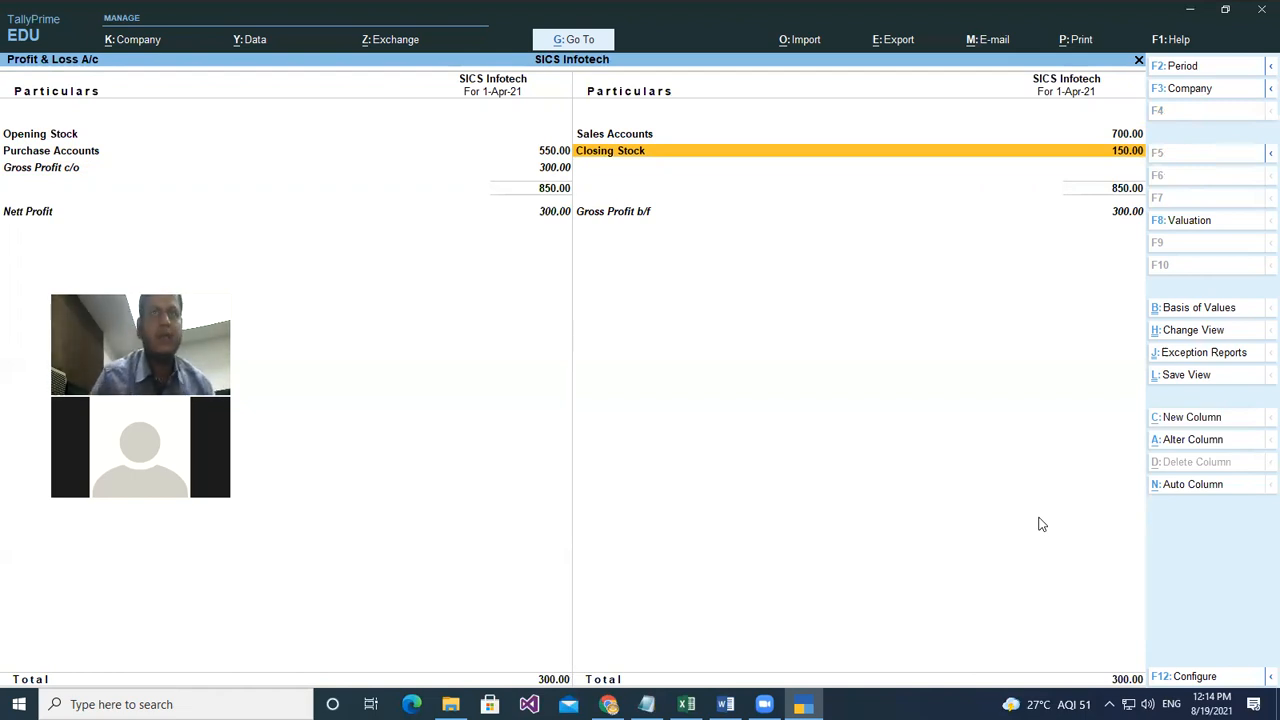
key(Left)
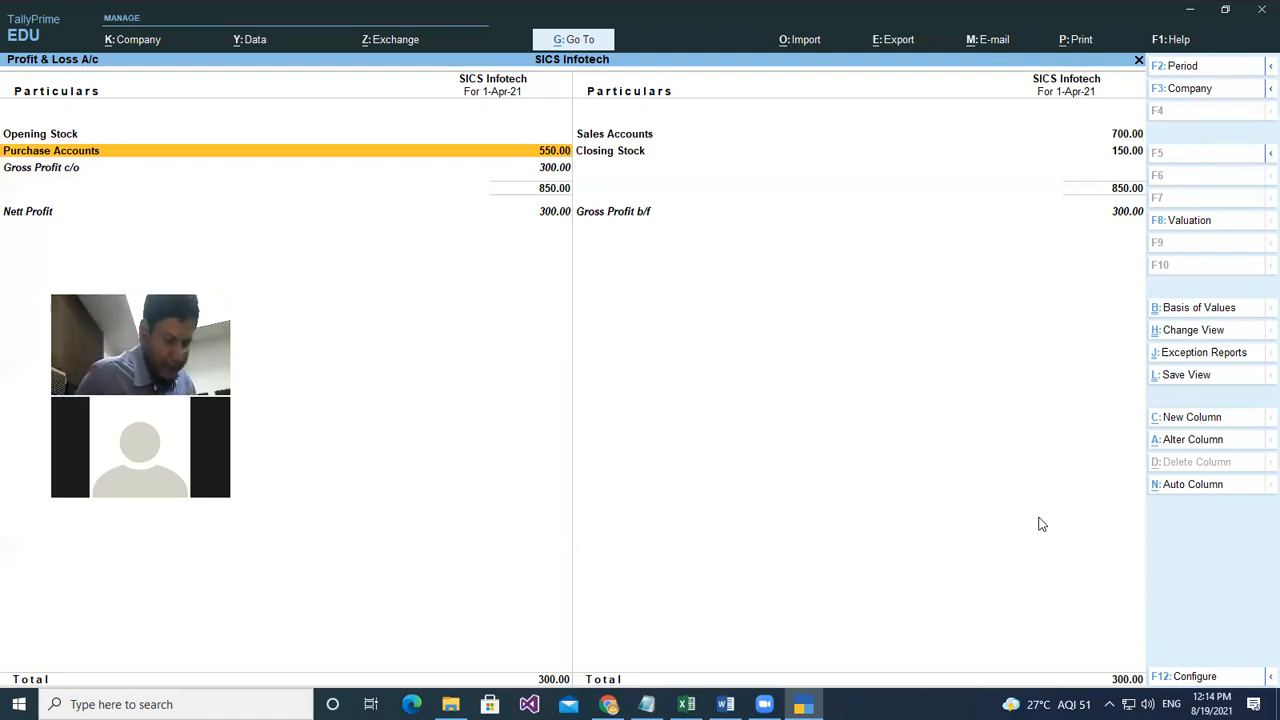
key(ctrl)
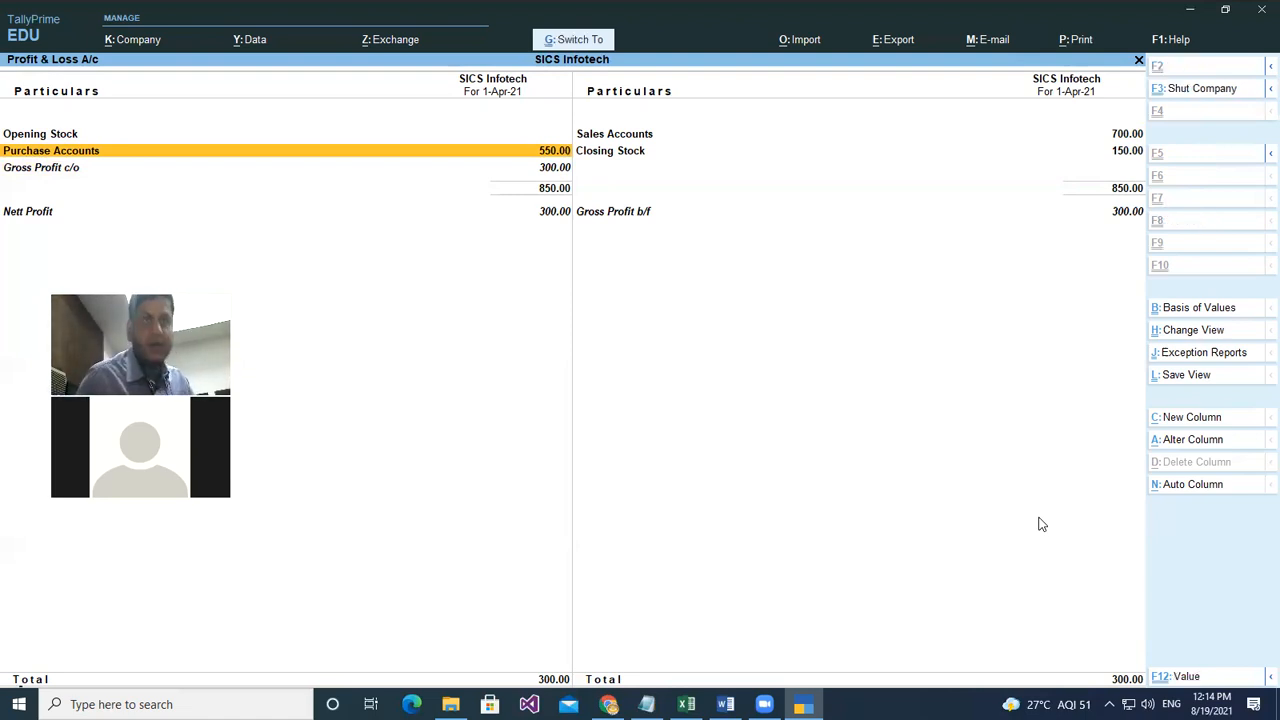
- Calculate 850-550 = 300 in the calculator, then return to the report
key(ctrl+n)
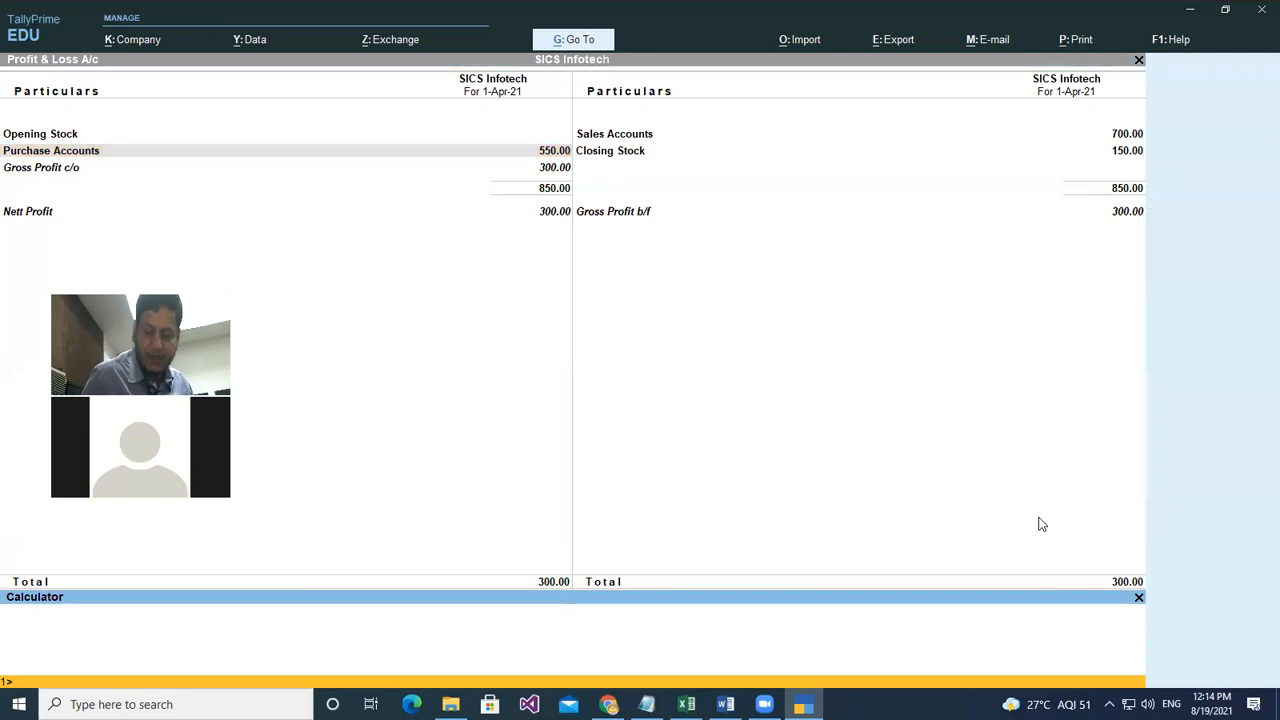
text(850-)
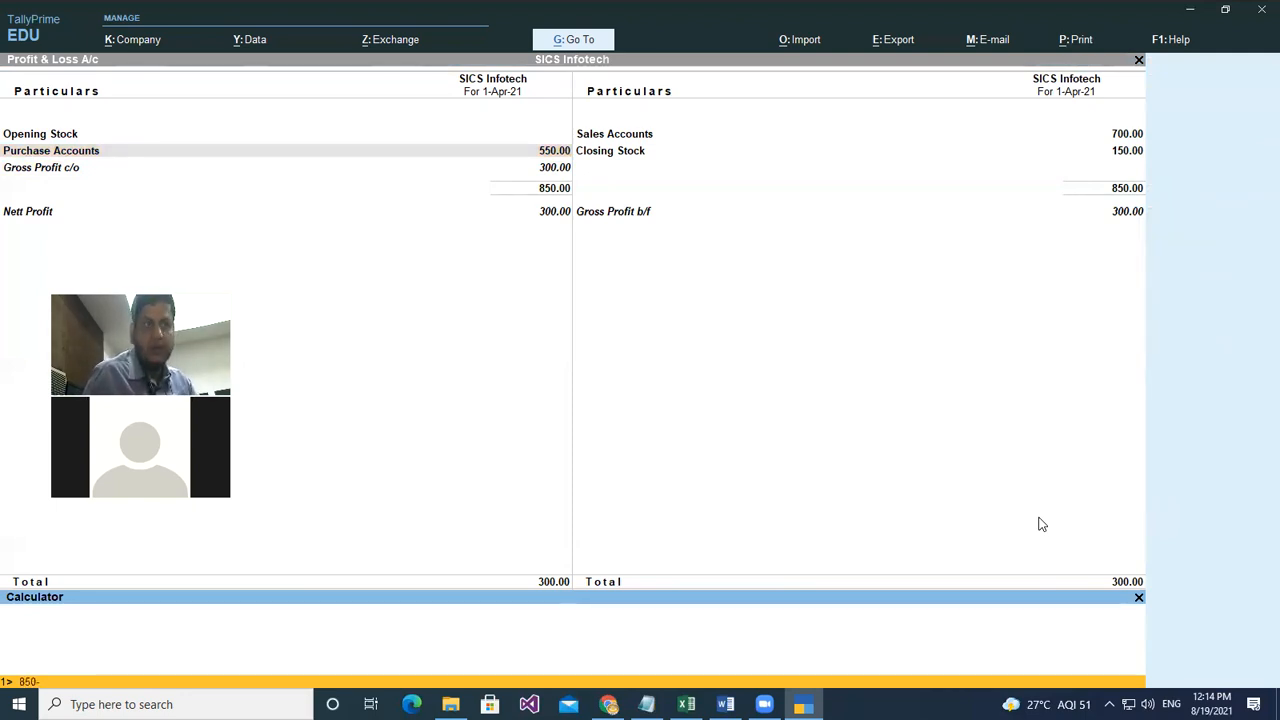
text(550)
key(Return)
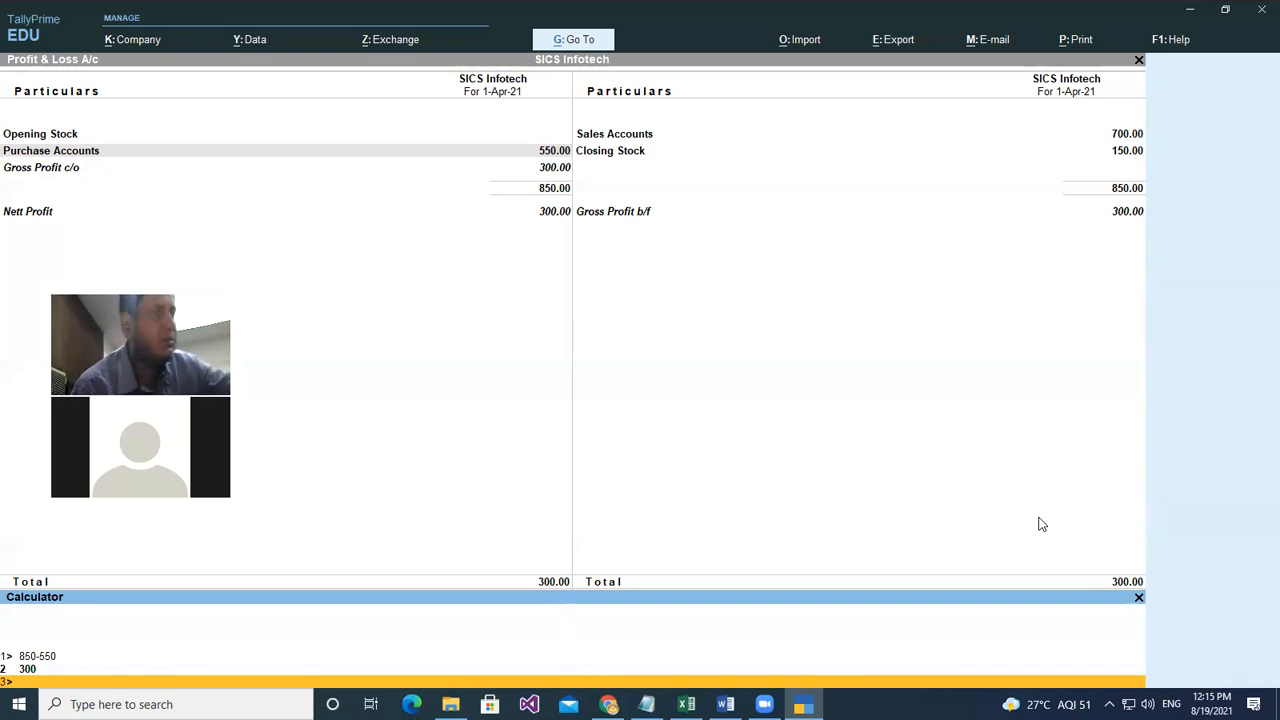
key(Escape)
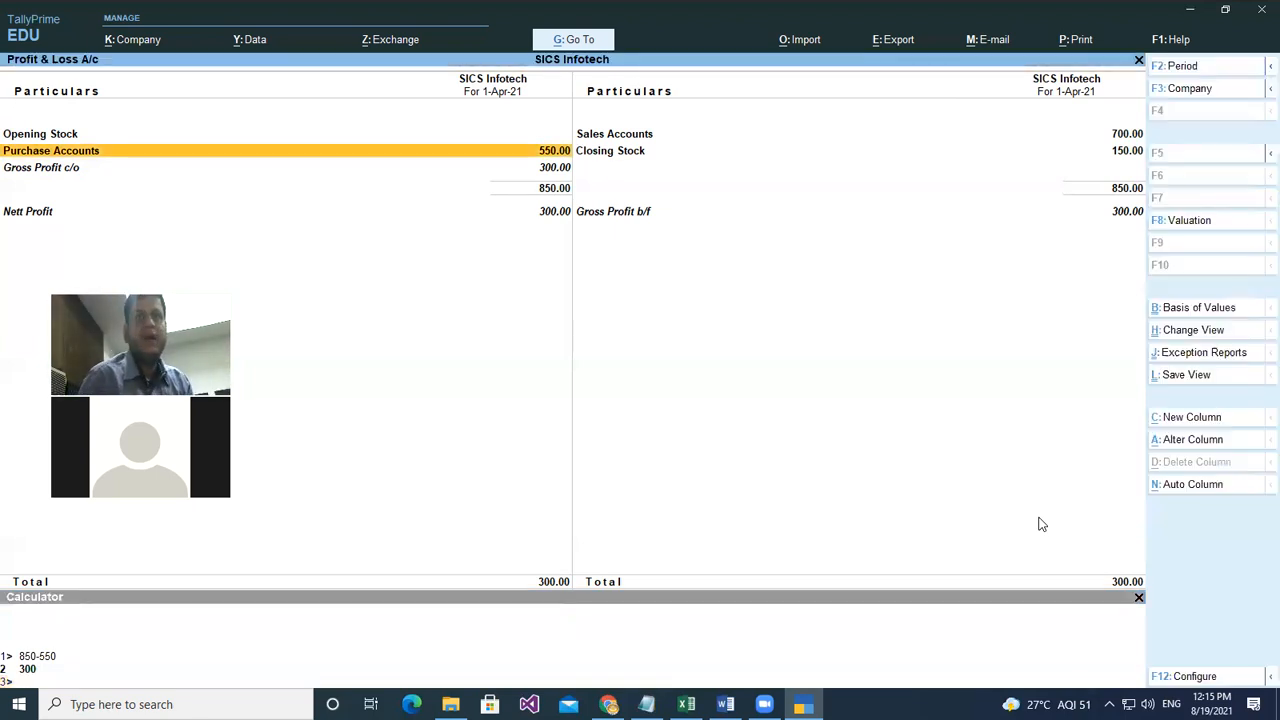
- Close the Profit & Loss report and open the Unit creation form
key(Escape)
key(Escape)
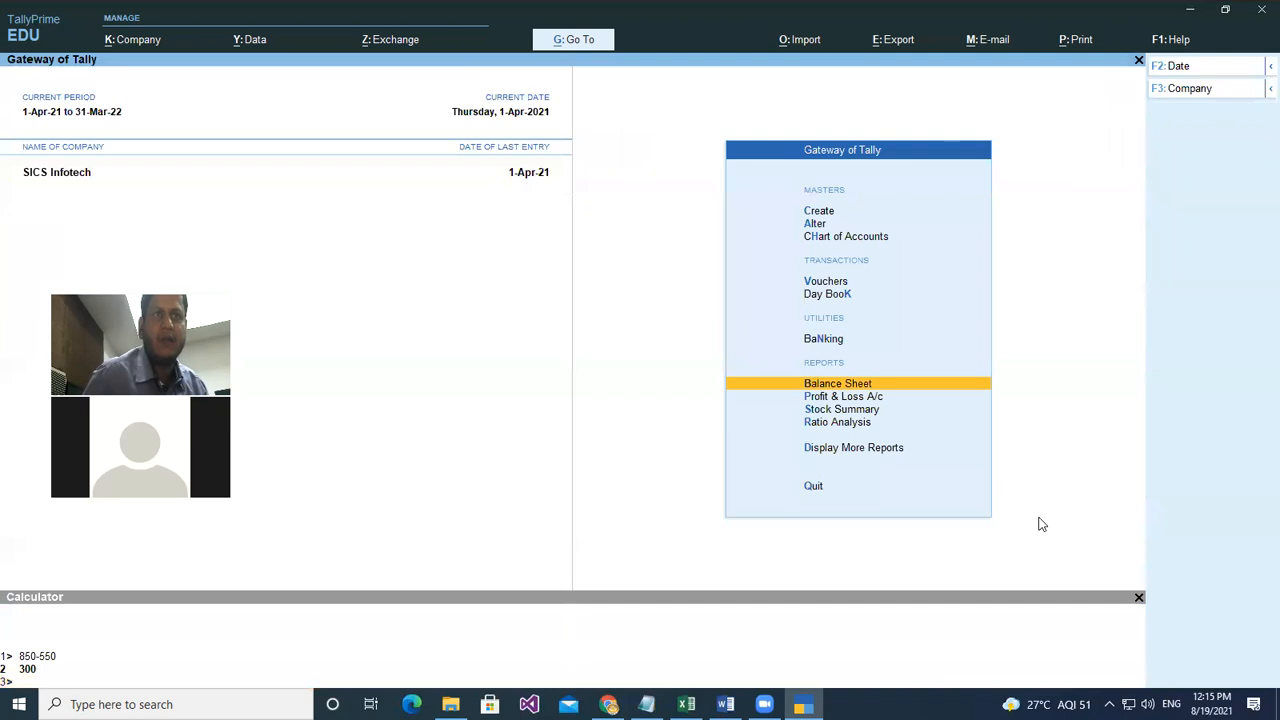
key(Escape)
key(Escape)
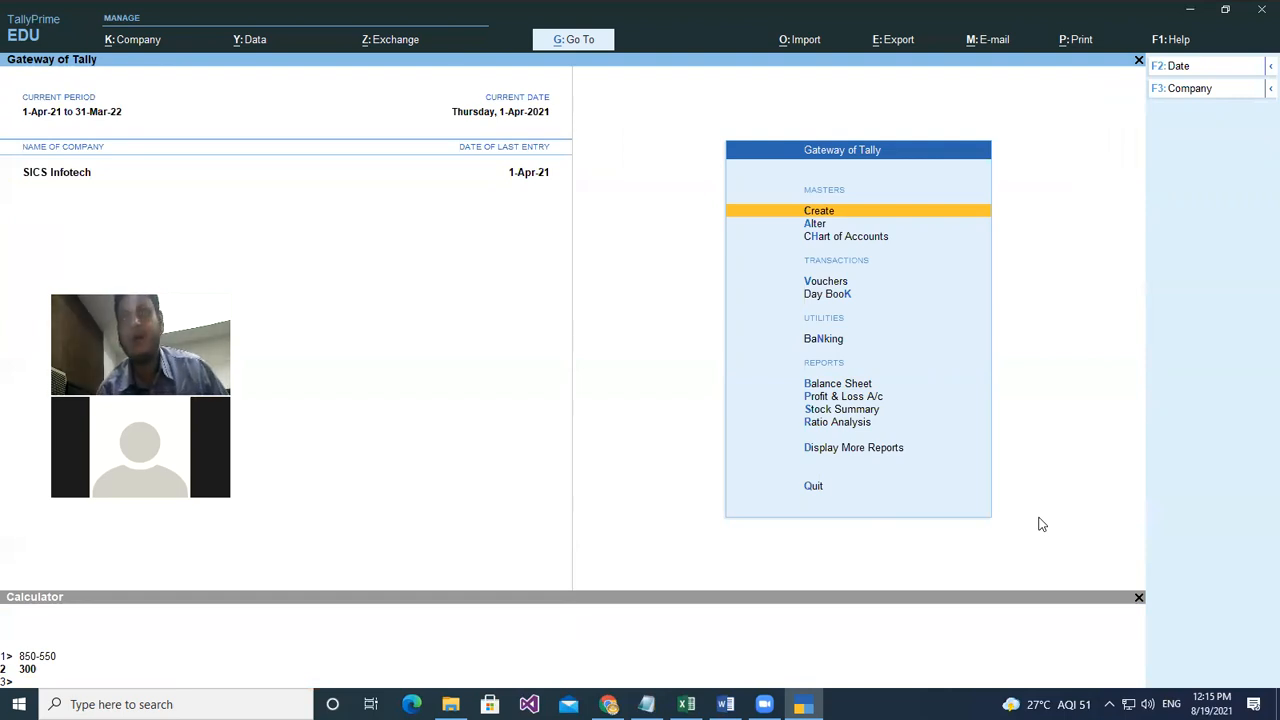
key(Return)
key(Down)
key(Down)
key(Down)
key(Down)
key(Down)
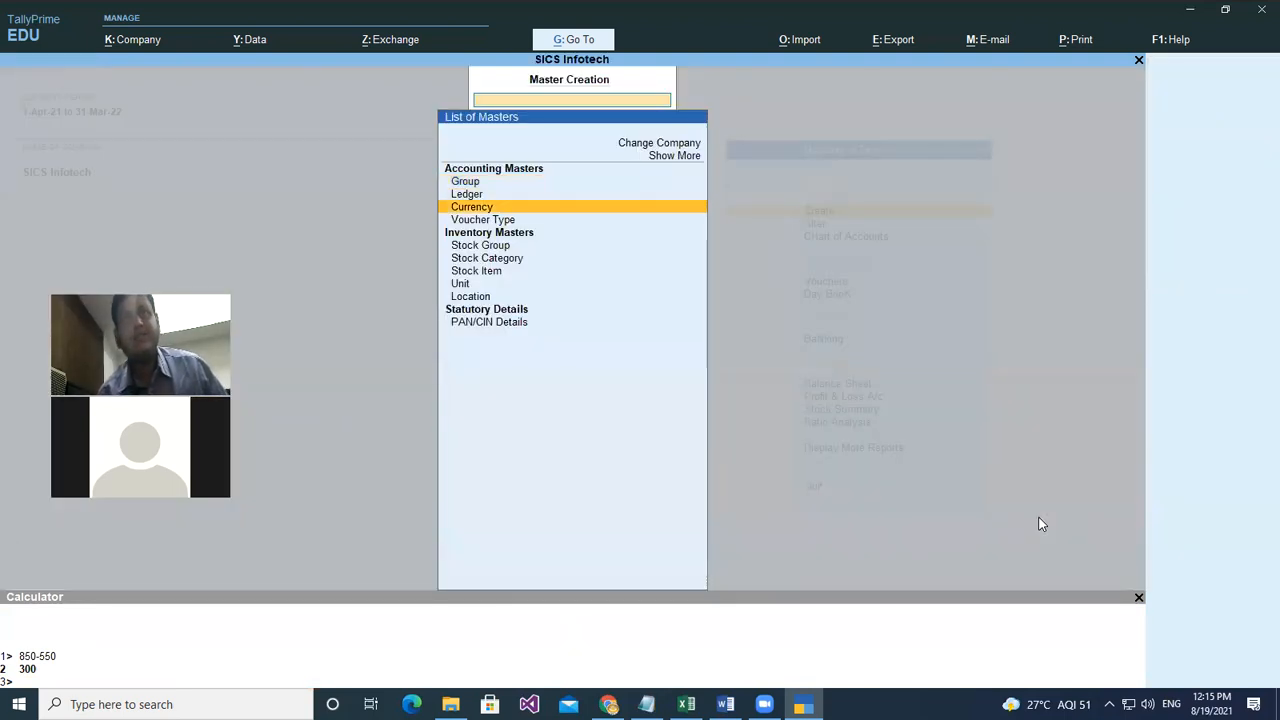
key(Down)
key(Down)
key(Return)
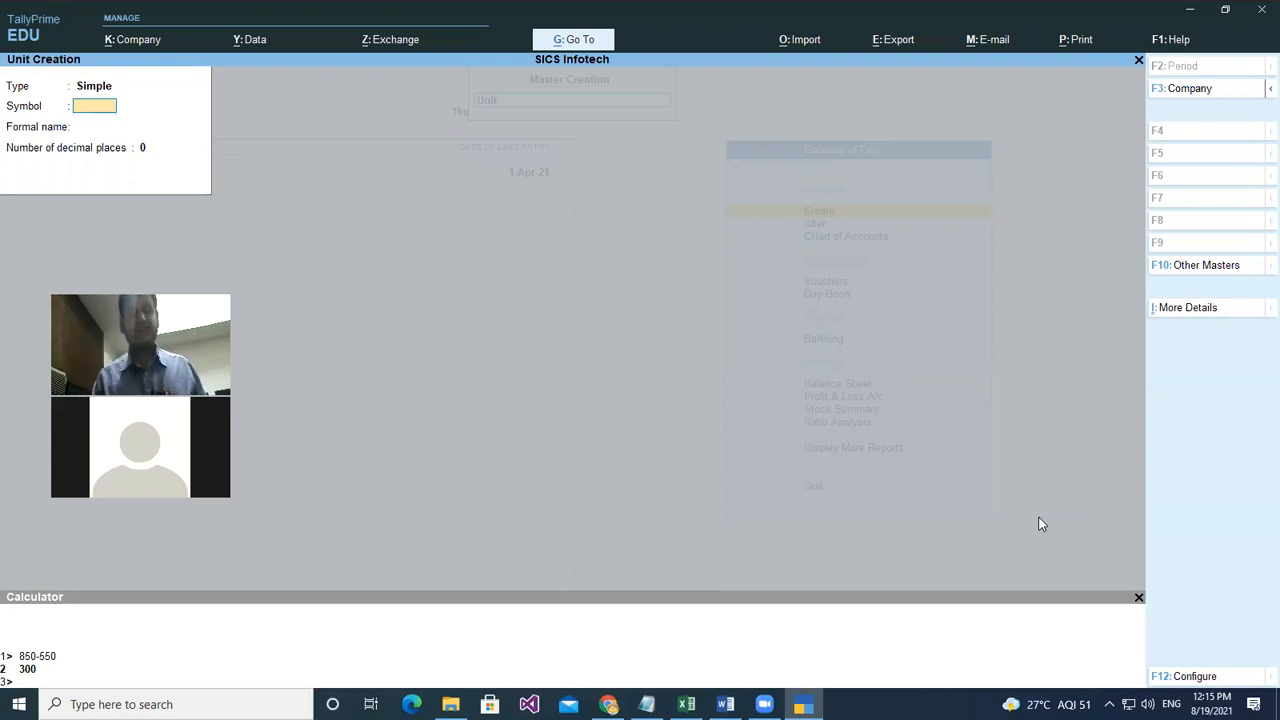
- Define a Compound unit of kgs with a 1,000 conversion factor, then leave the unit form
key(BackSpace)
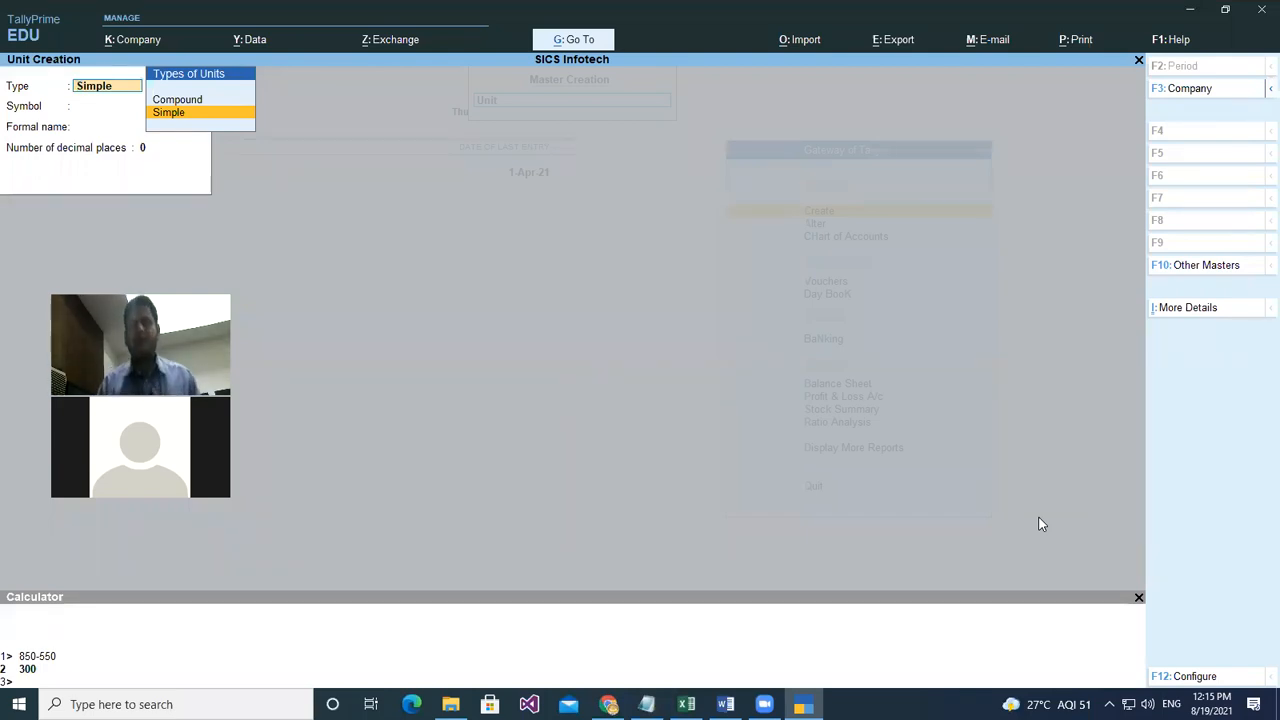
key(Up)
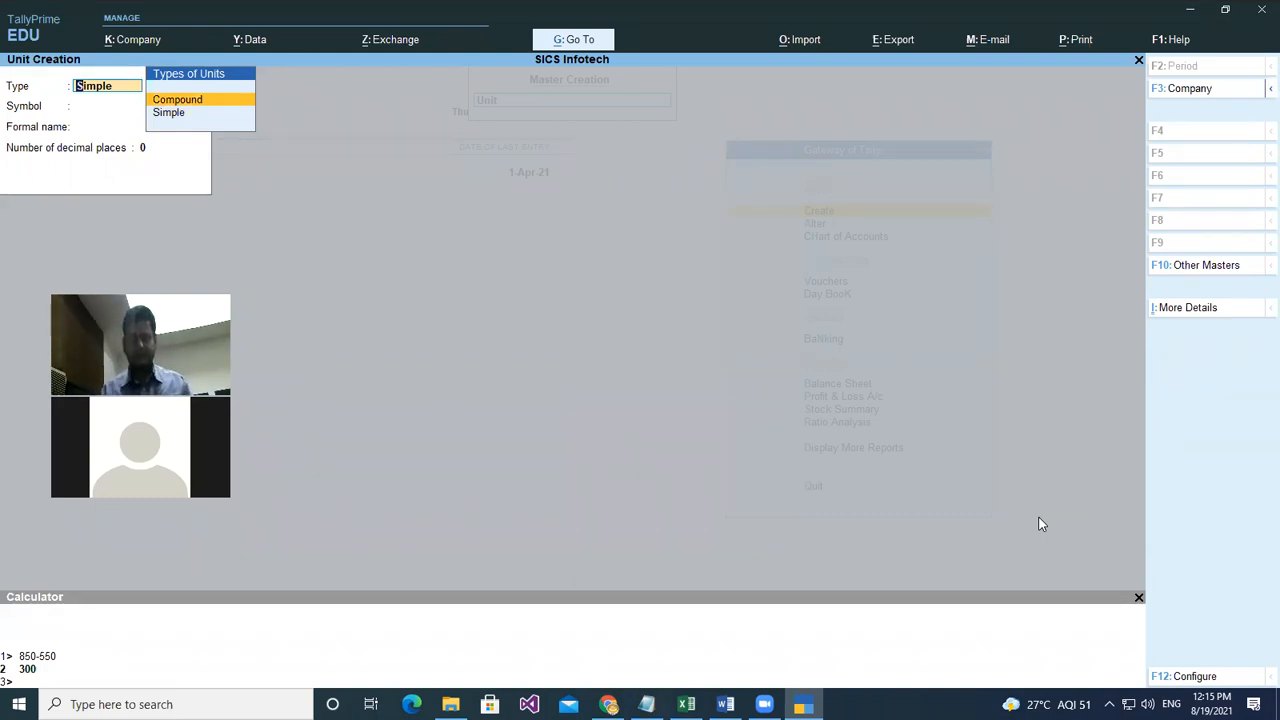
key(Return)
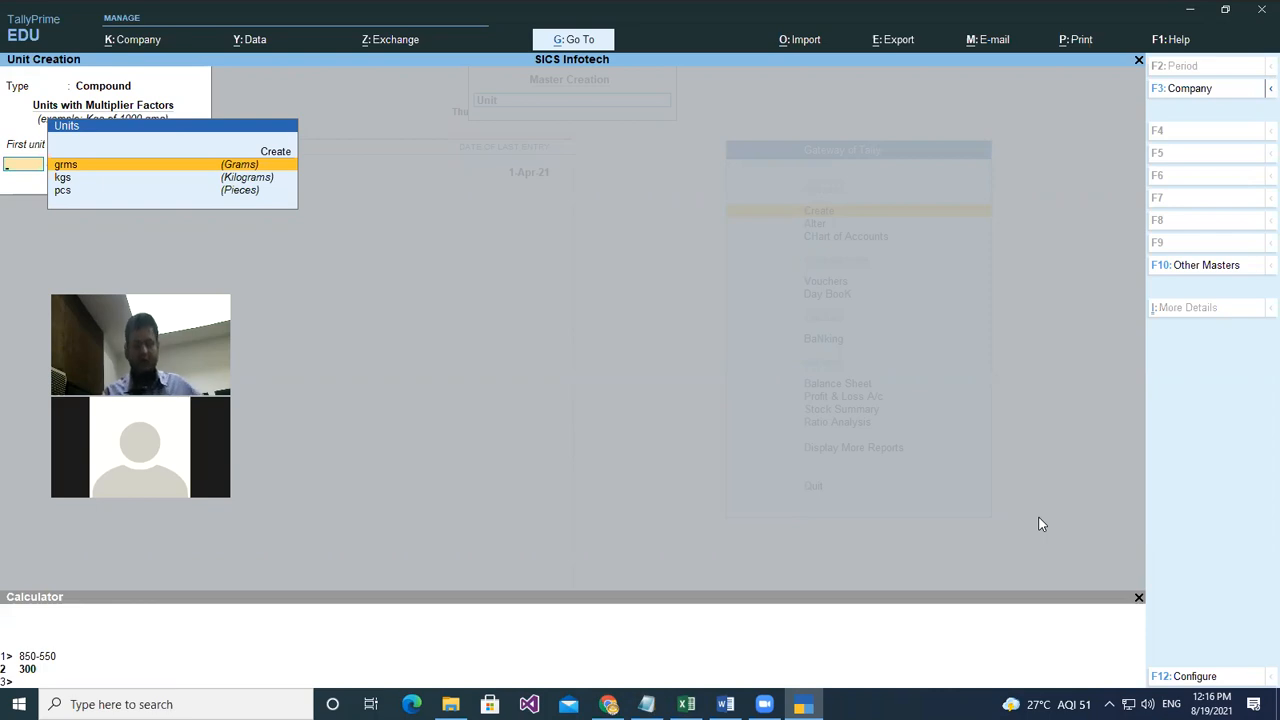
key(Down)
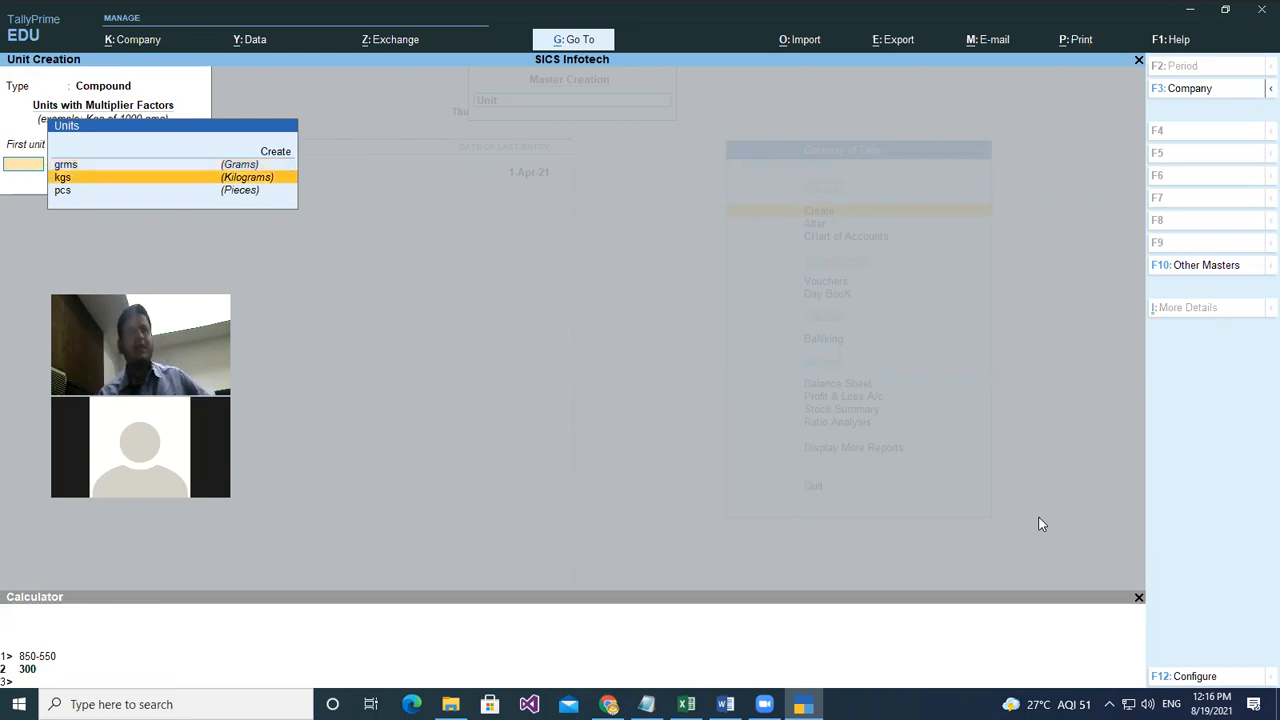
key(Return)
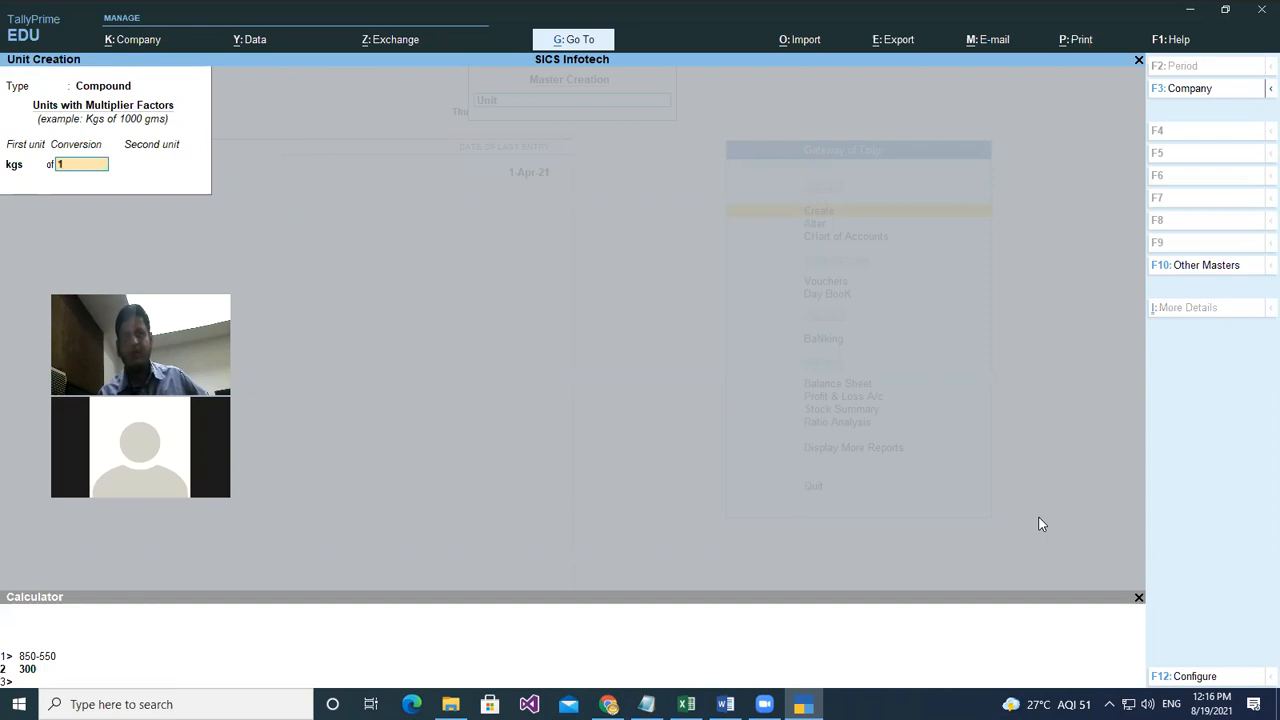
text(000)
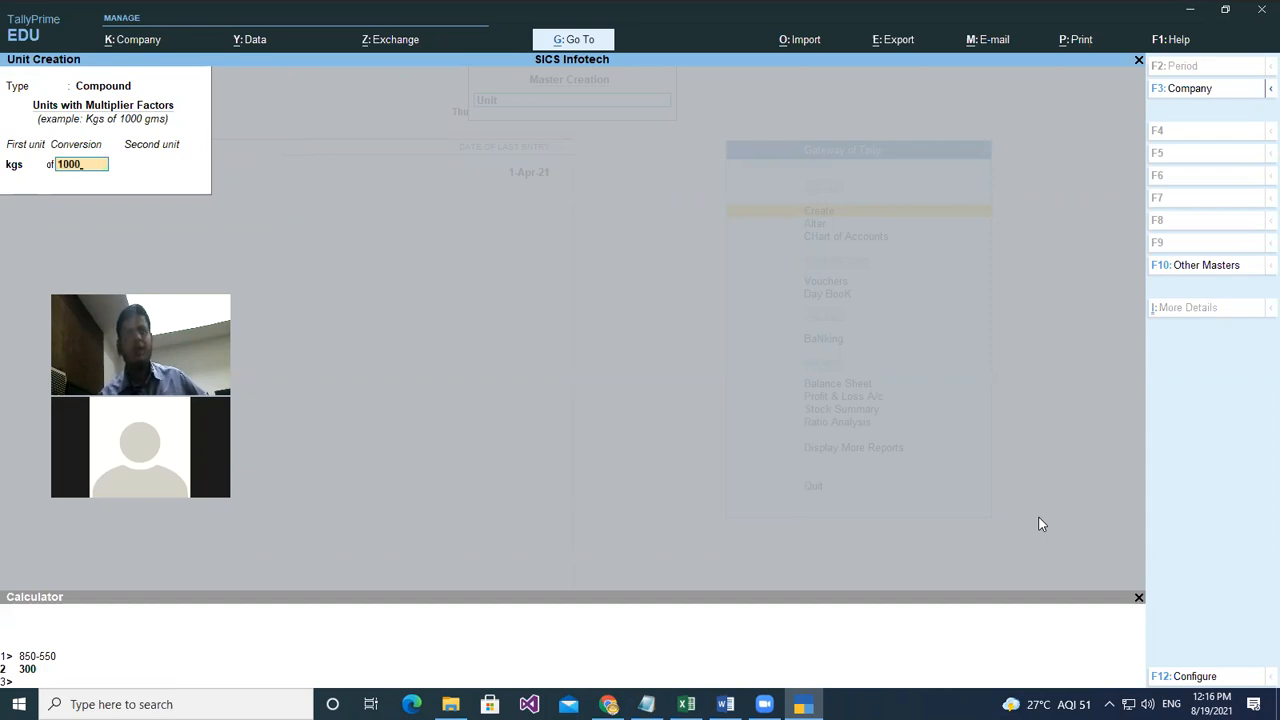
key(Return)
key(Return)
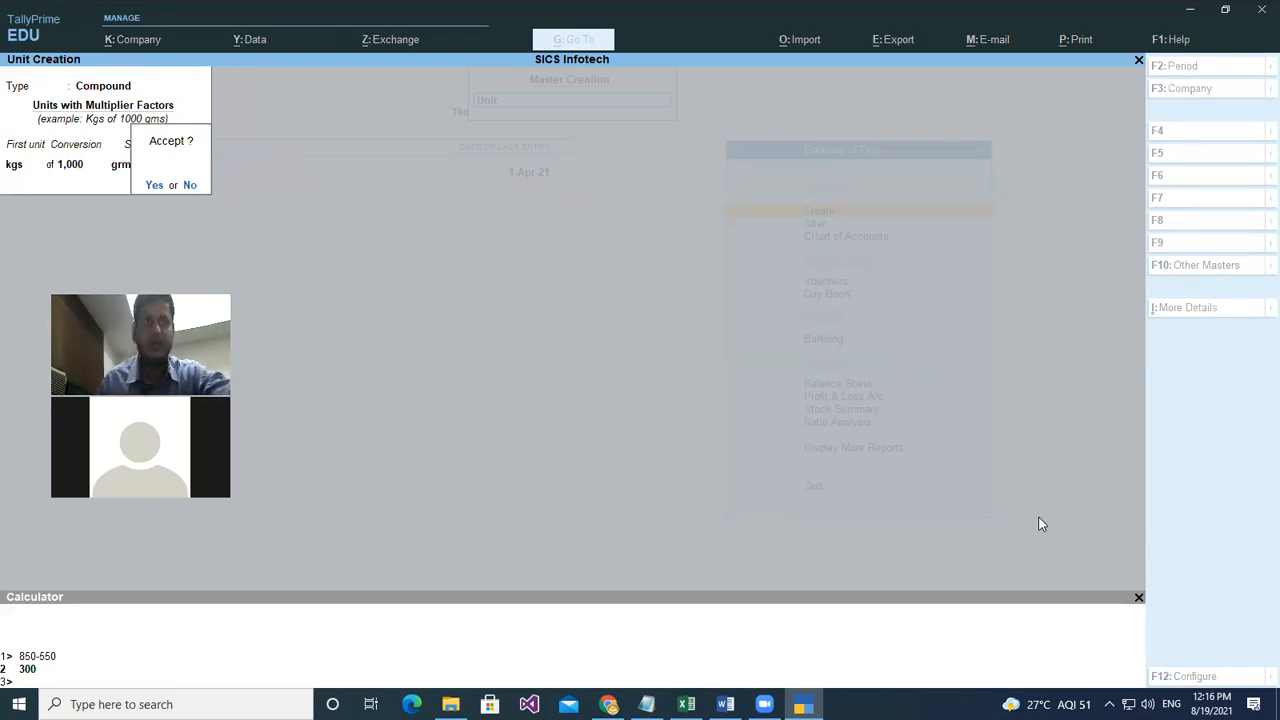
key(n)
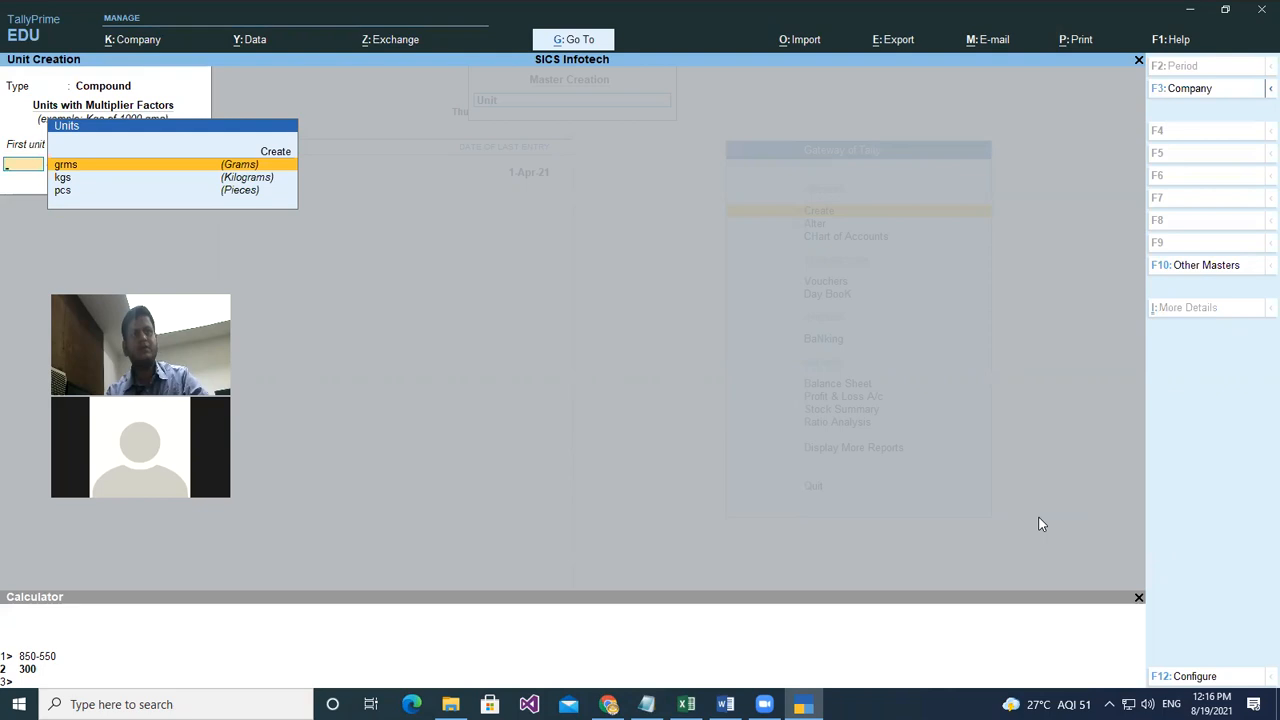
key(Down)
key(Down)
key(Escape)
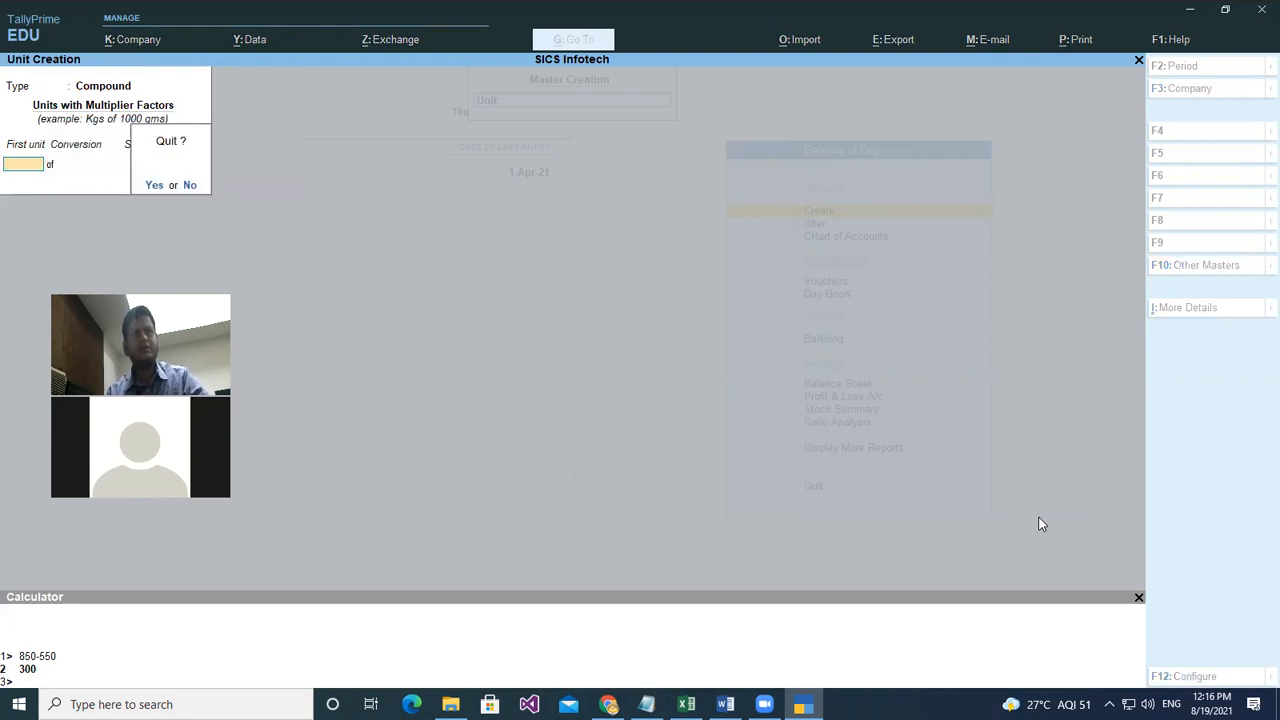
- Abandon the unfinished Unit creation form without saving and back out of the masters list
key(y)
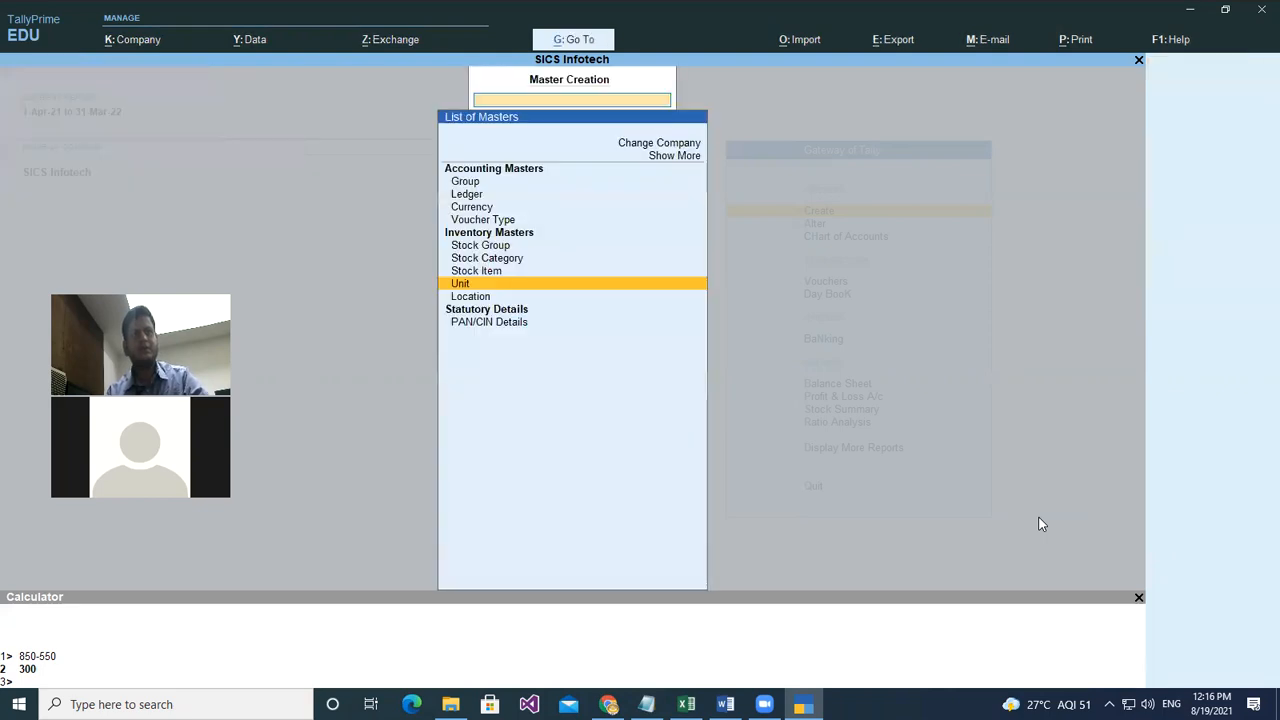
key(Escape)
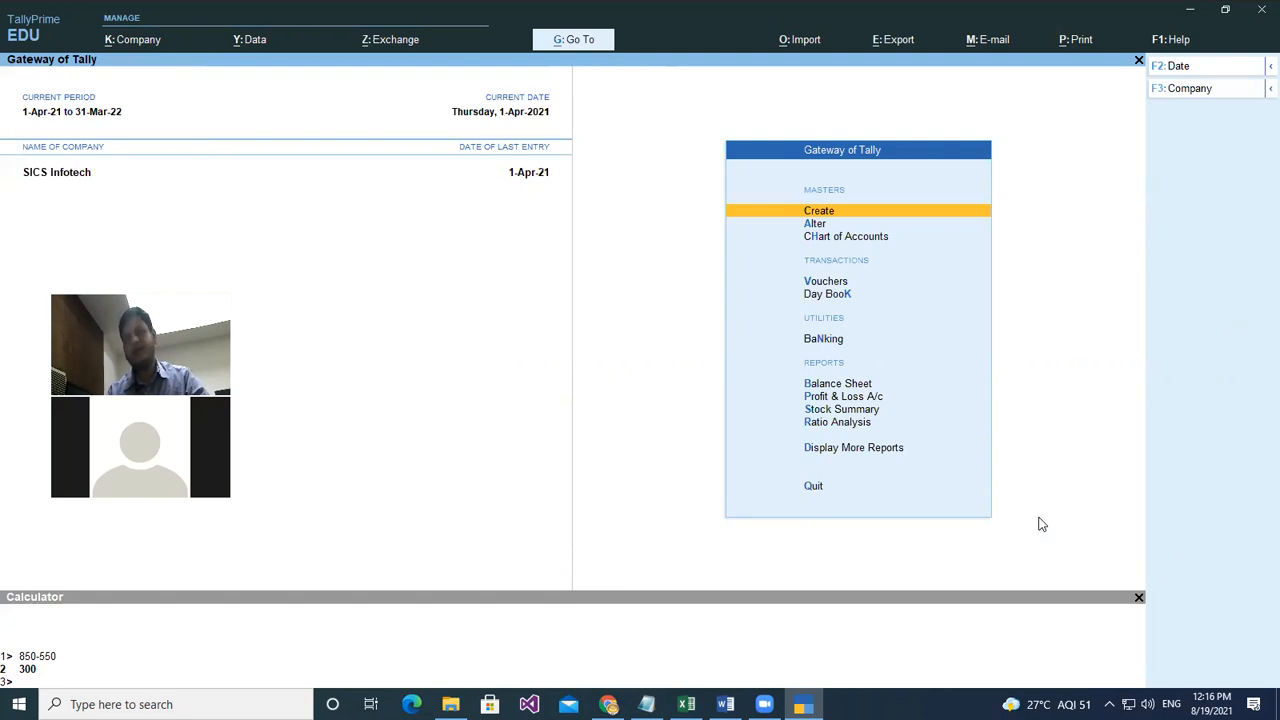
key(Return)
key(Down)
key(Down)
key(Down)
key(Down)
key(Down)
key(Down)
key(Down)
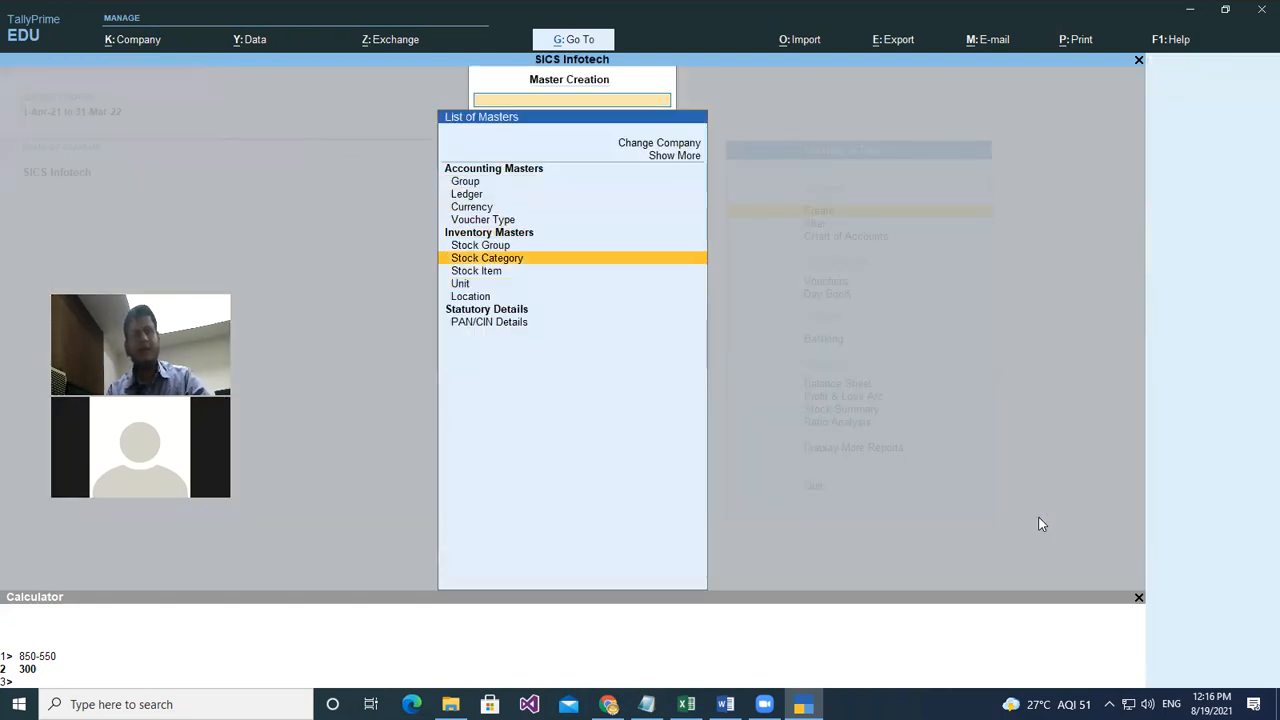
key(Return)
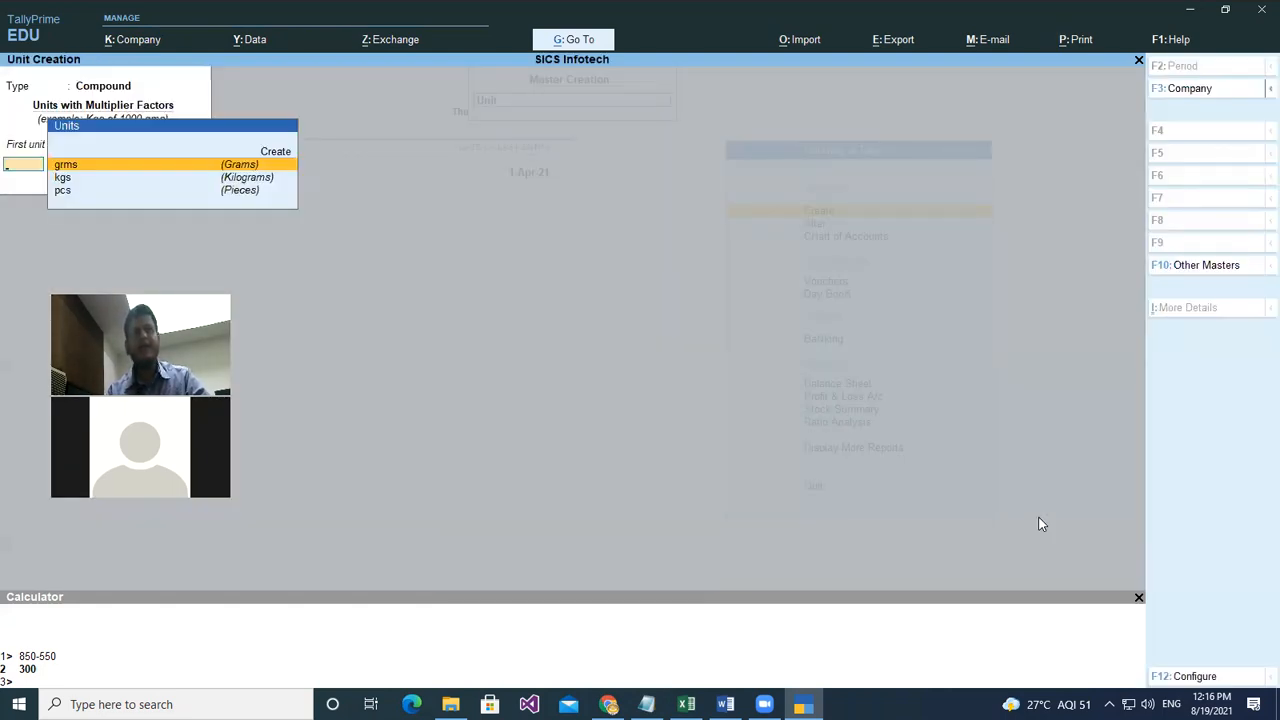
key(Escape)
key(Escape)
key(y)
key(Escape)
key(Return)
key(Escape)
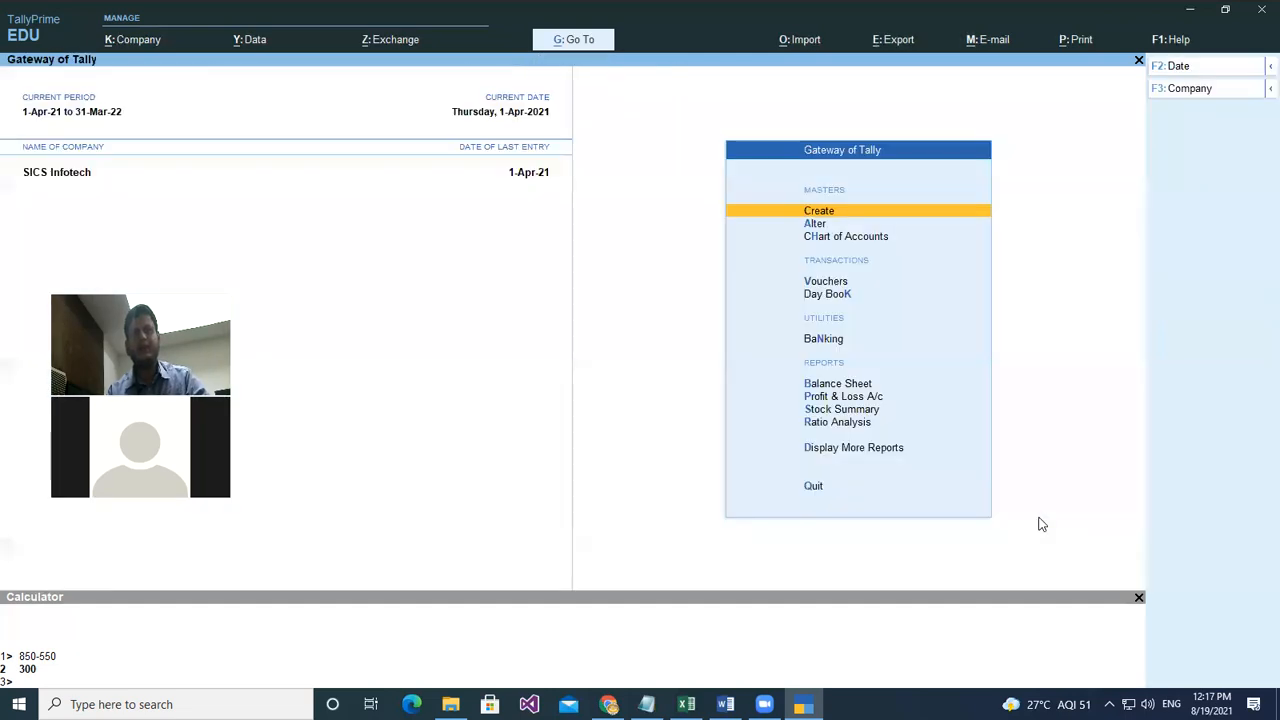
- Open the Namkeens stock item for alteration, review its fields, and quit without changes
key(Down)
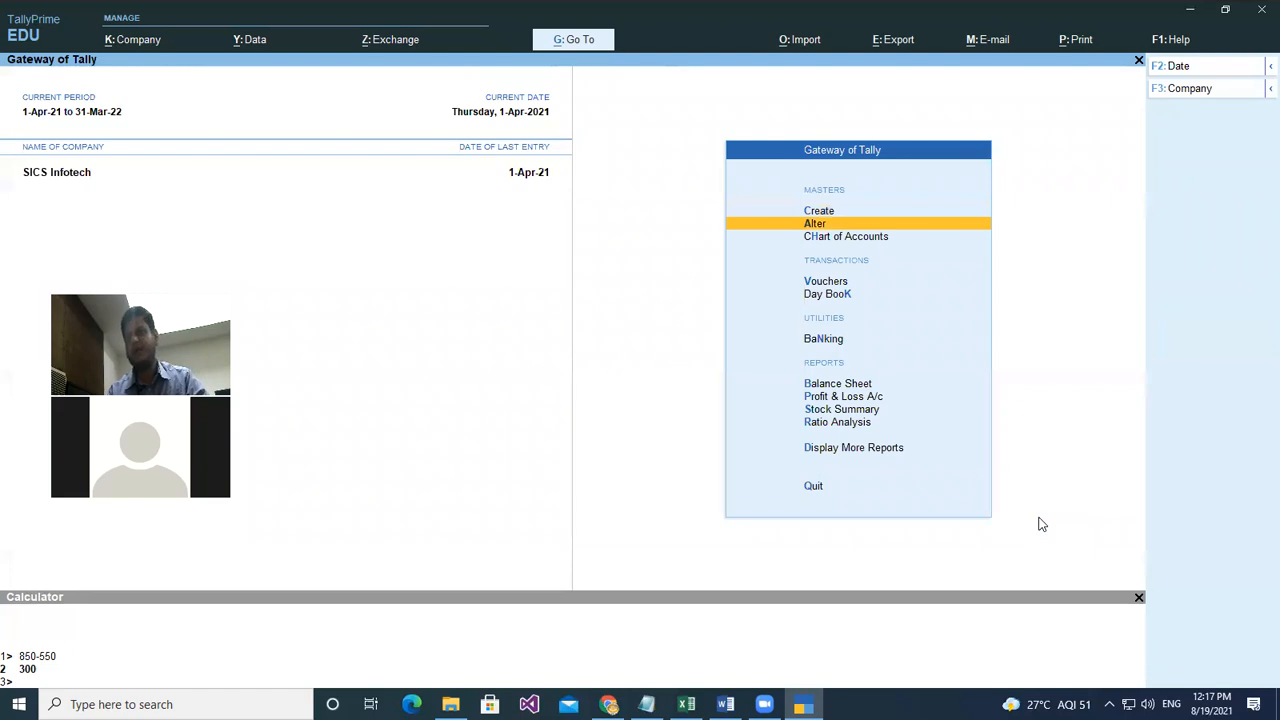
key(Return)
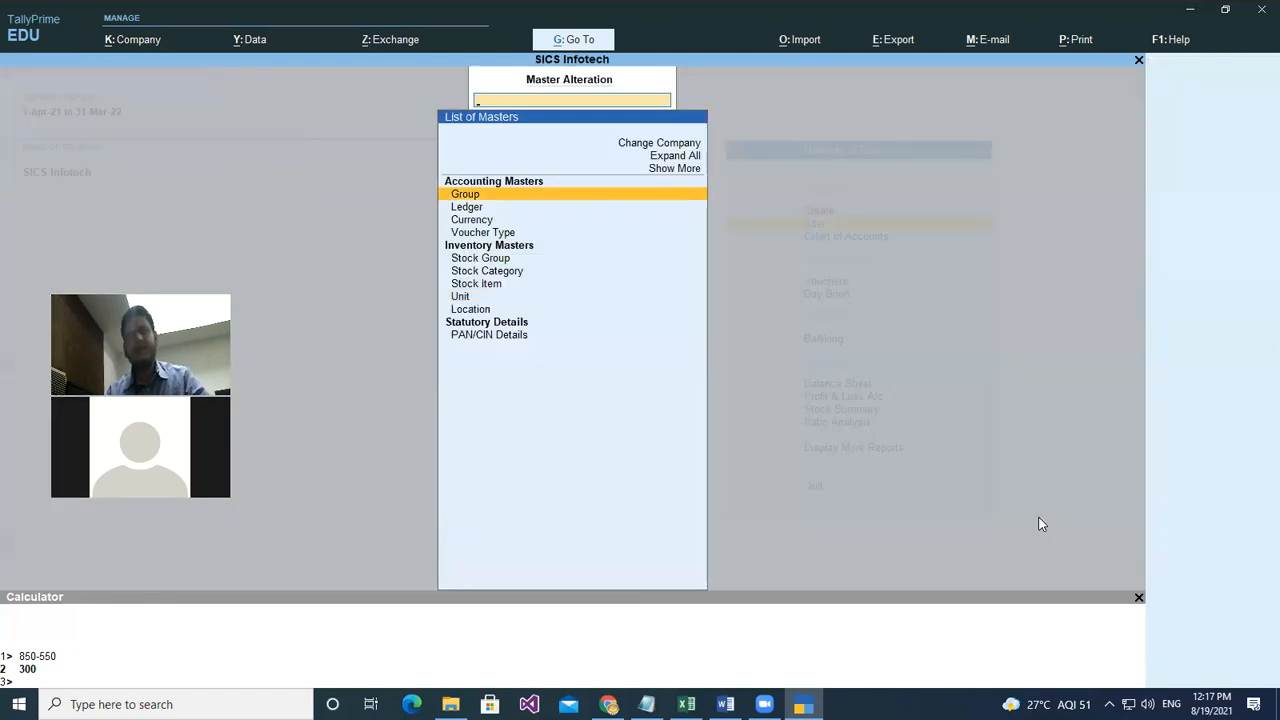
key(Down)
key(Down)
key(Down)
key(Down)
key(Down)
key(Down)
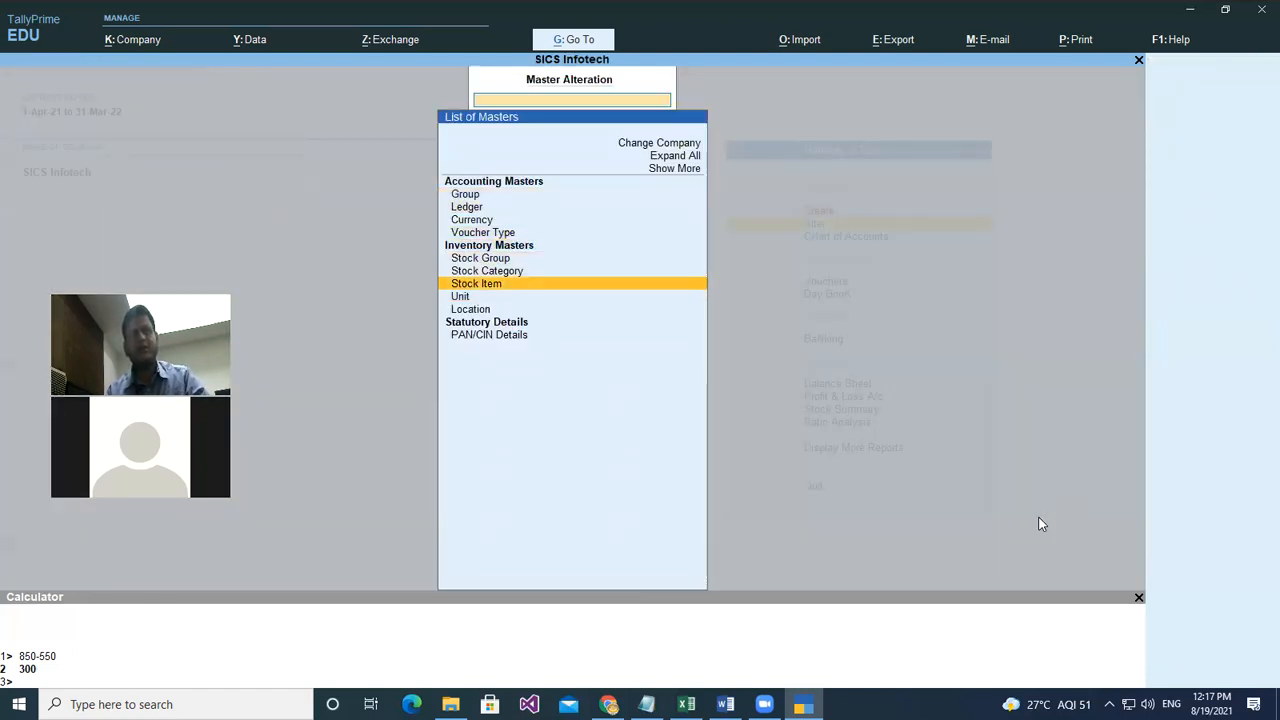
key(Return)
key(Return)
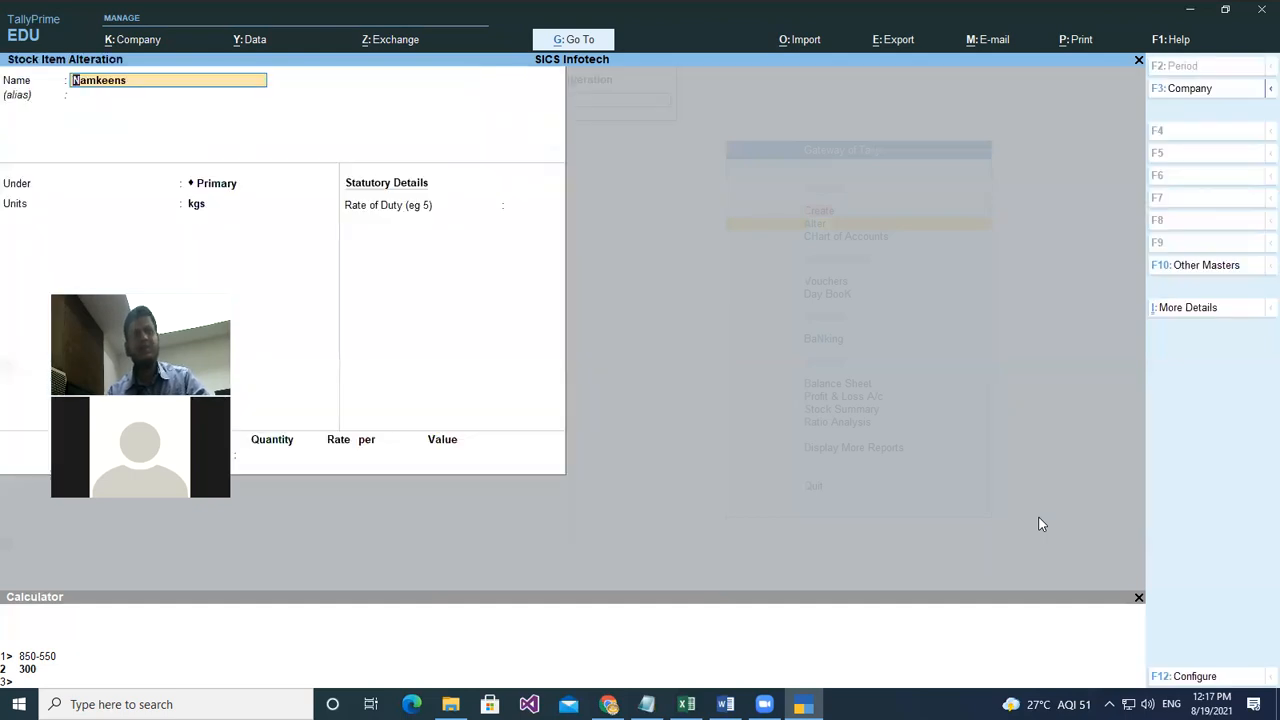
key(Return)
key(Return)
key(Return)
key(Return)
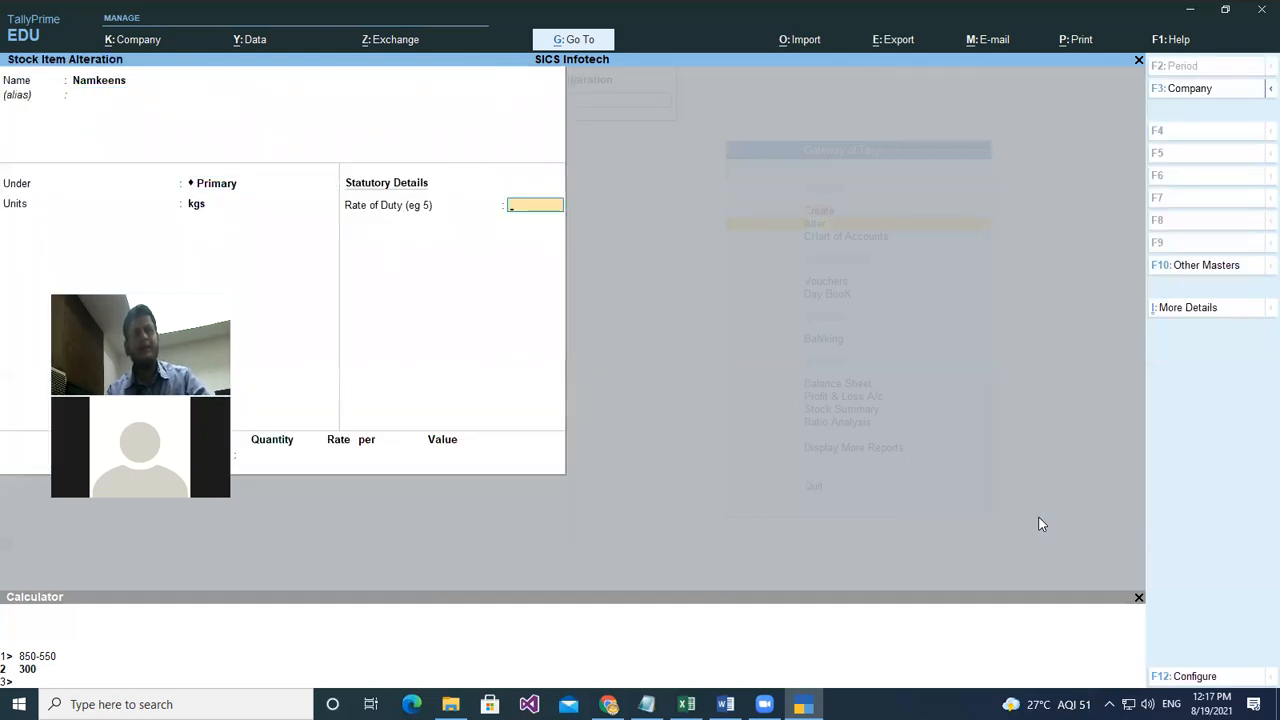
key(BackSpace)
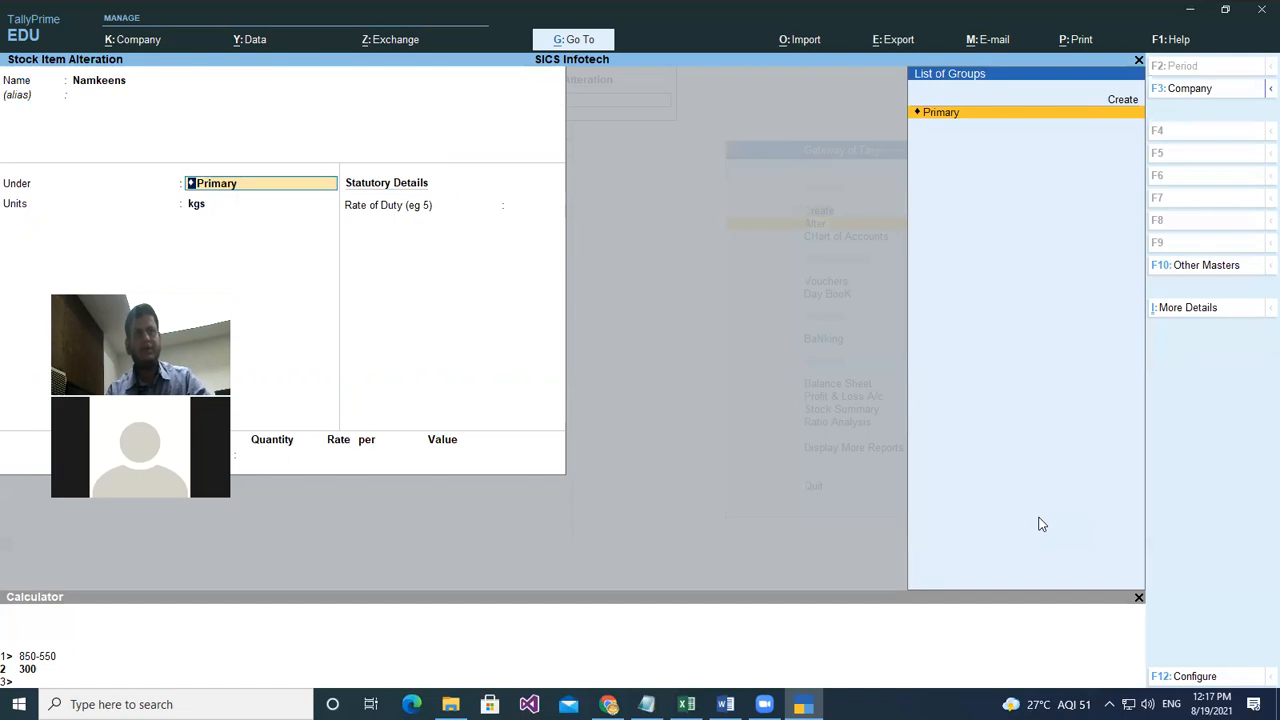
key(Return)
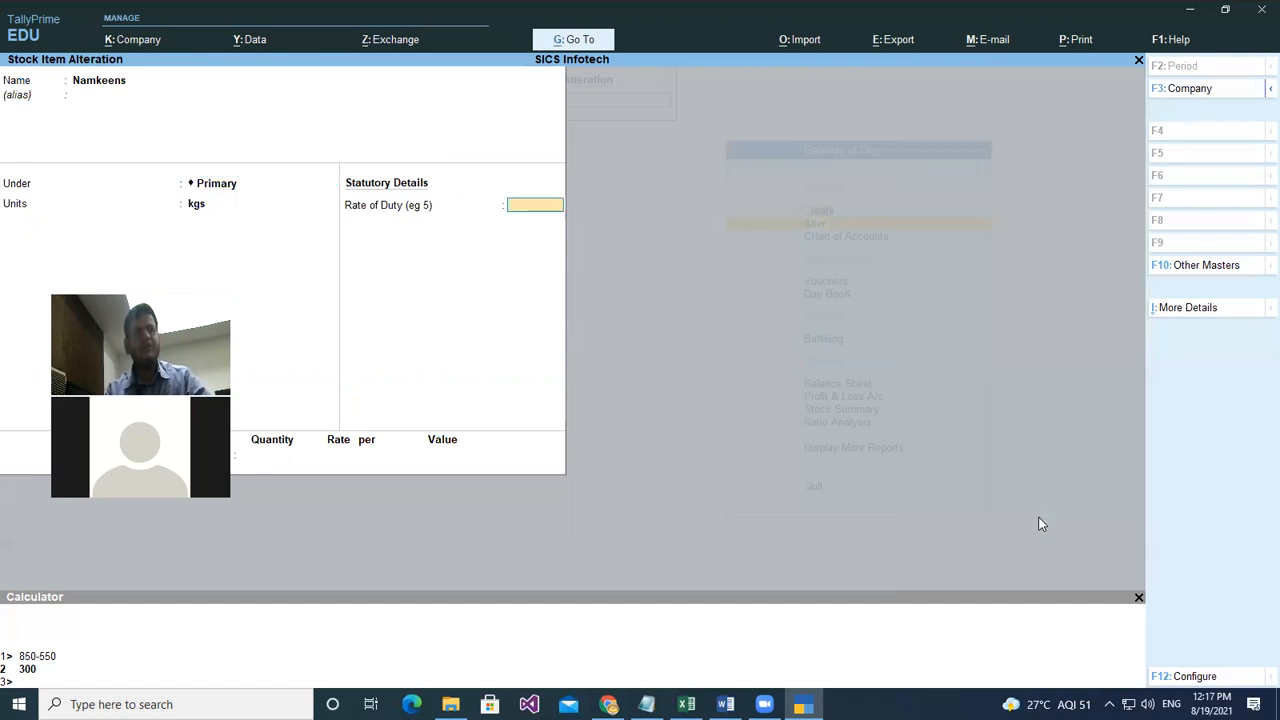
key(Return)
key(Escape)
key(y)
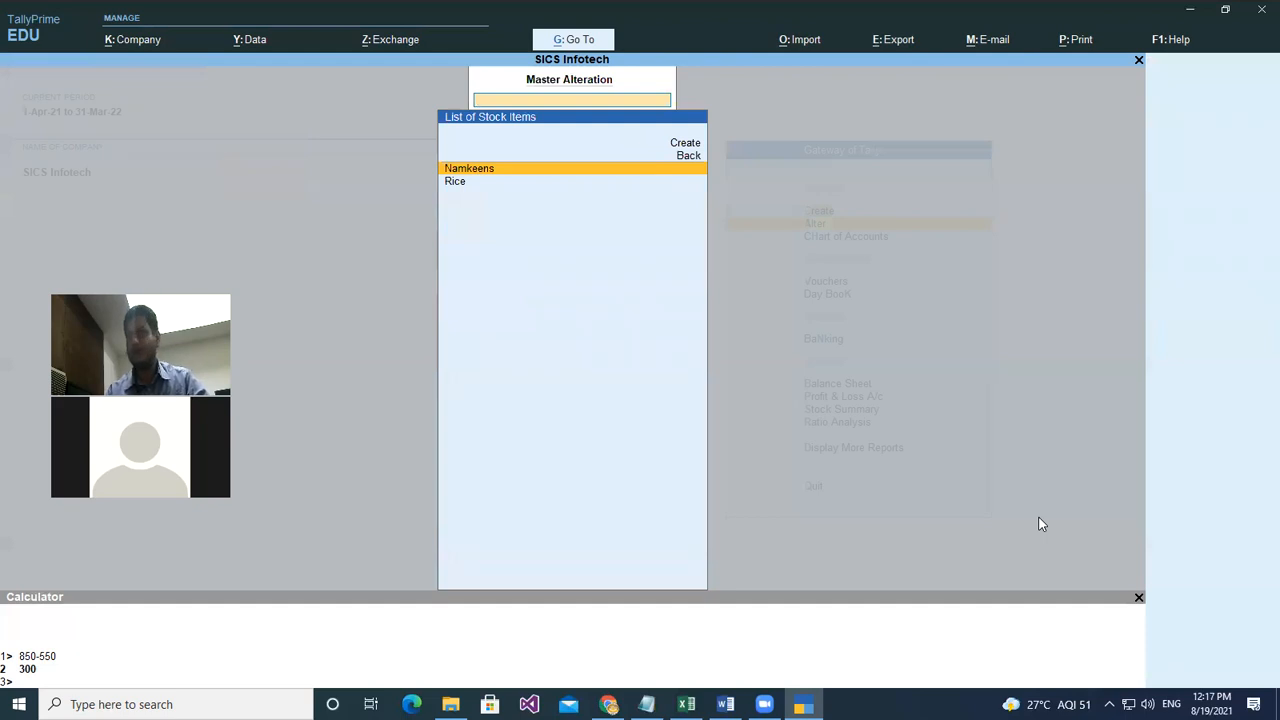
key(Up)
key(Up)
- Create and save stock item Biscuits under Primary using the kgs of 1000 grms compound unit
key(Return)
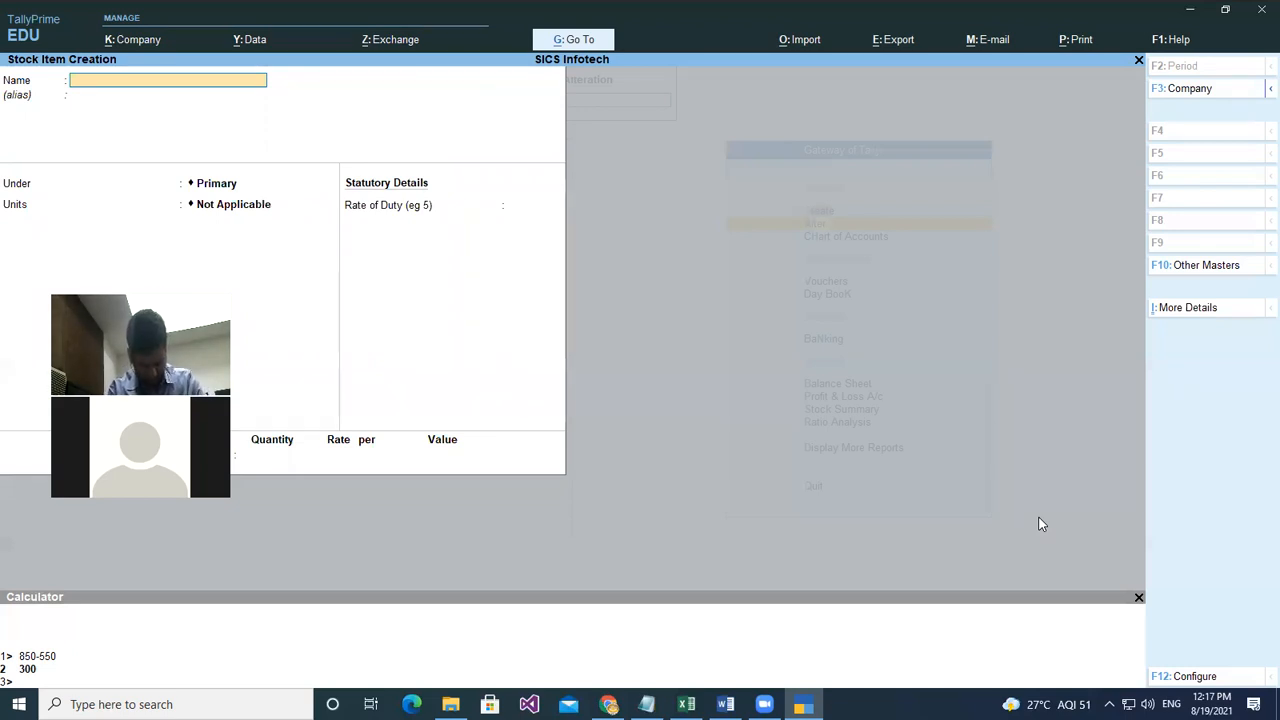
text(Biscuits)
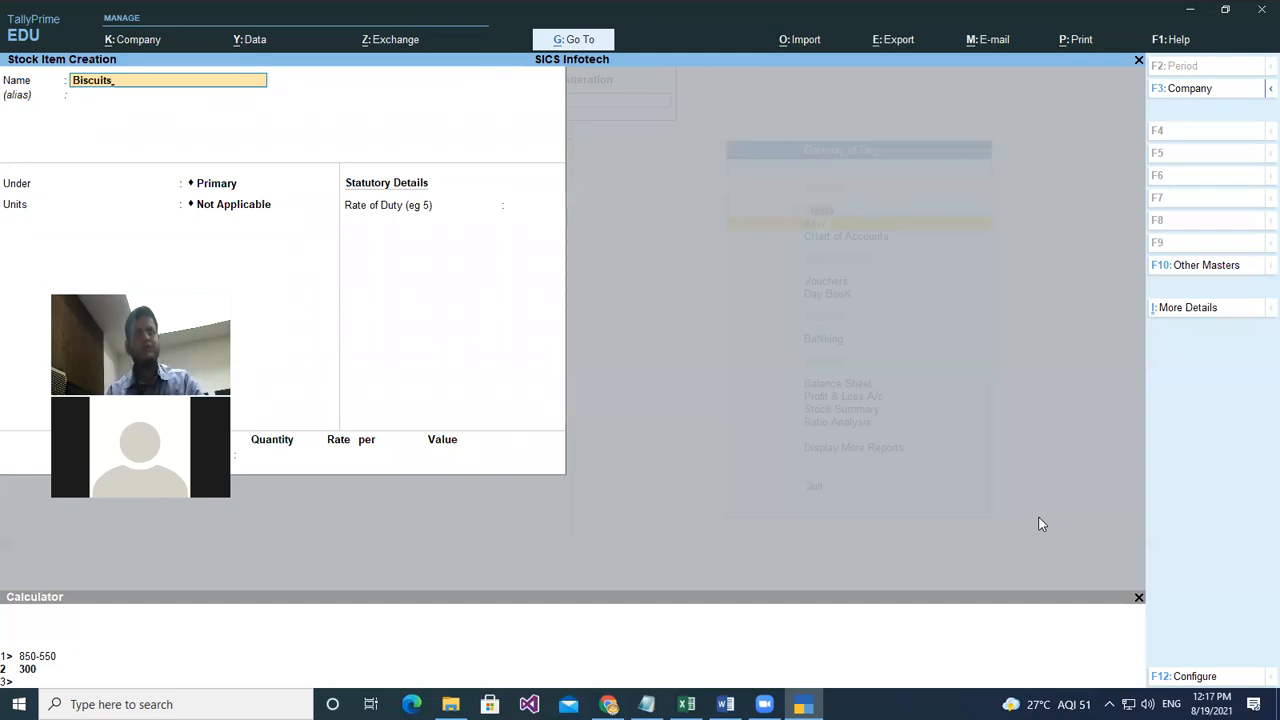
key(Return)
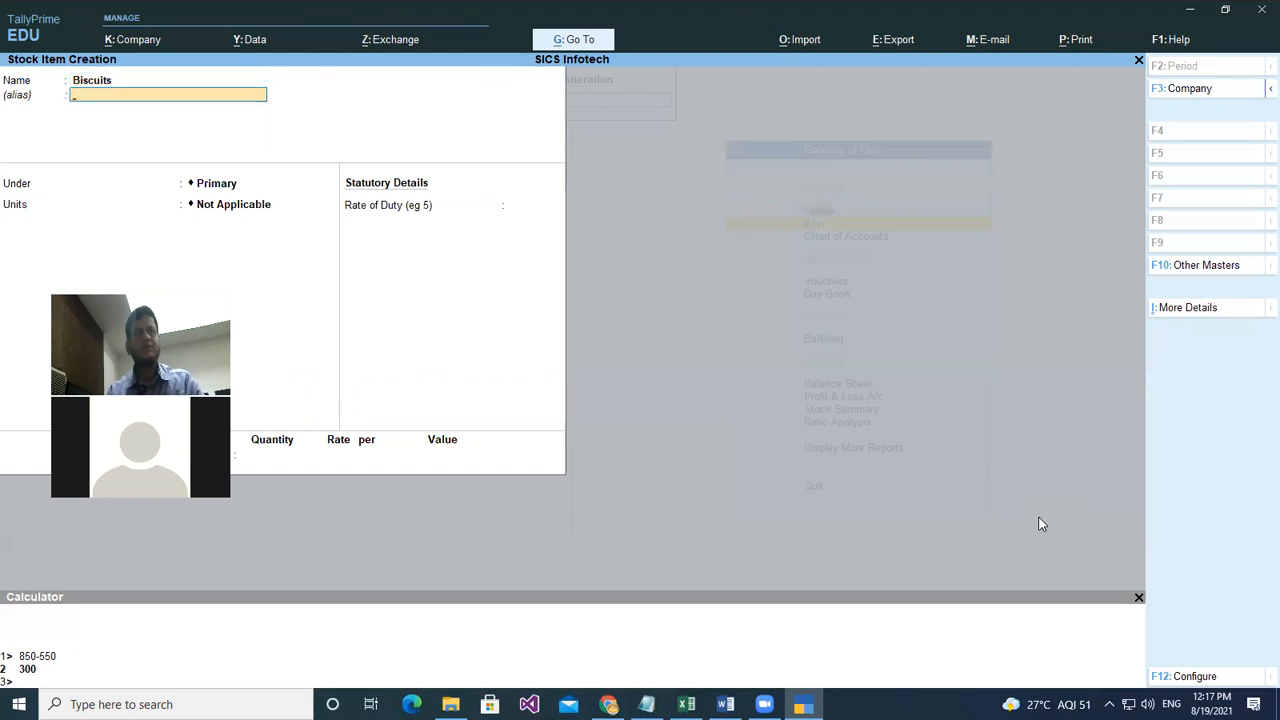
key(Return)
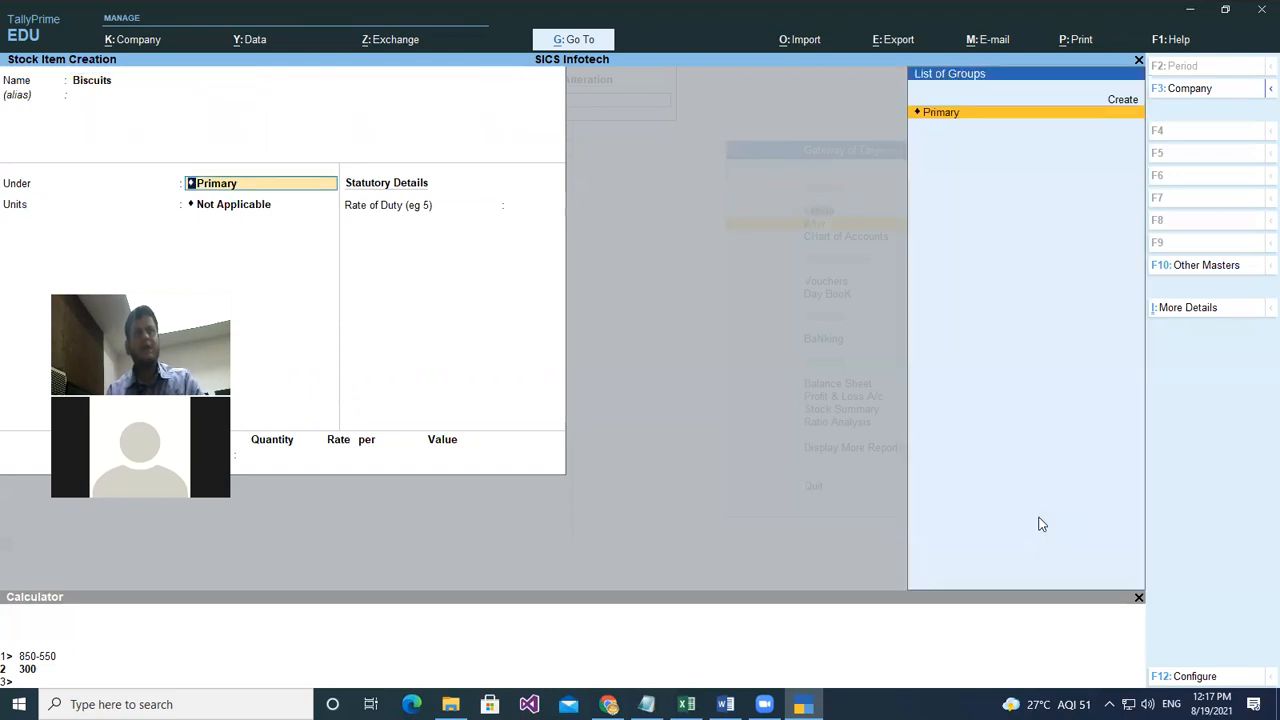
key(Return)
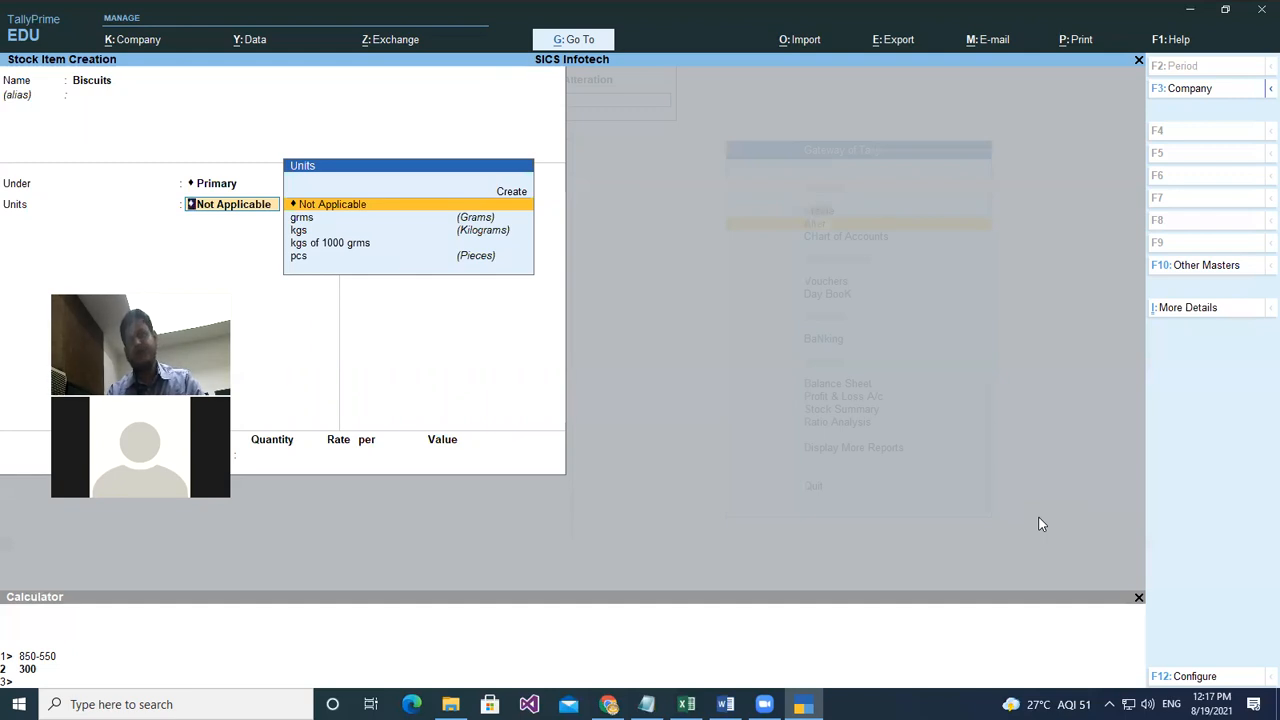
key(Down)
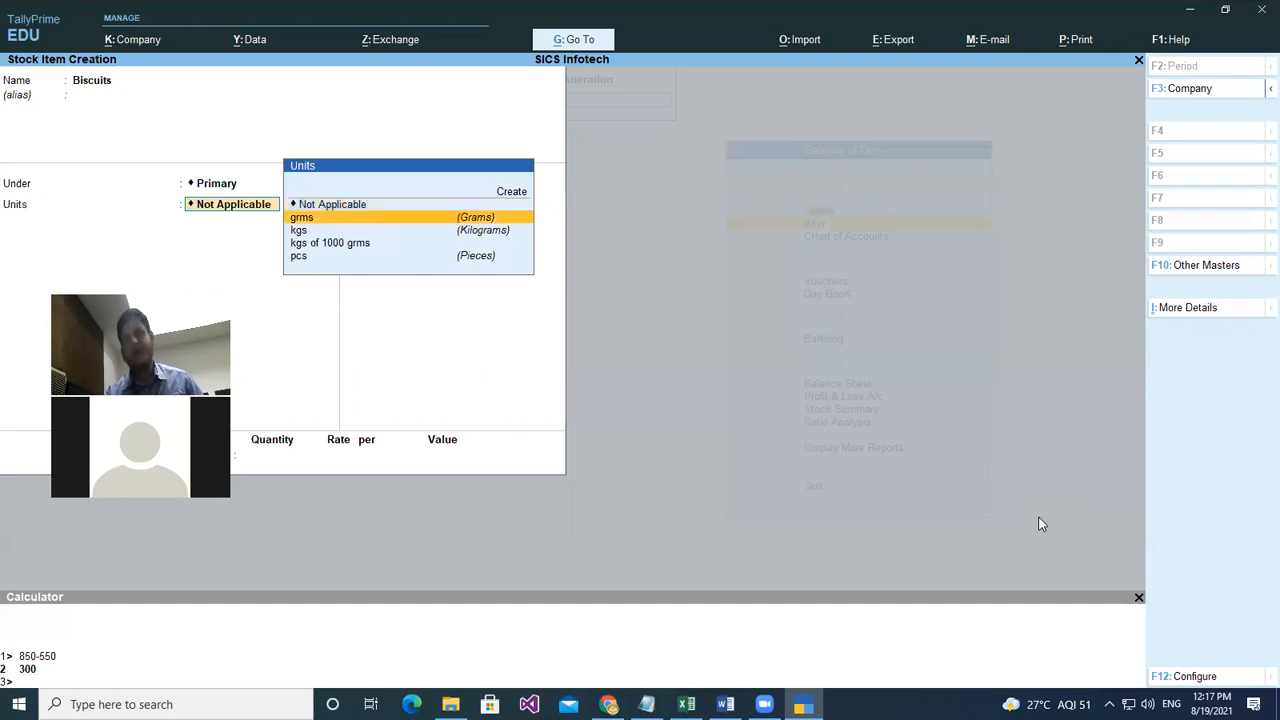
key(Down)
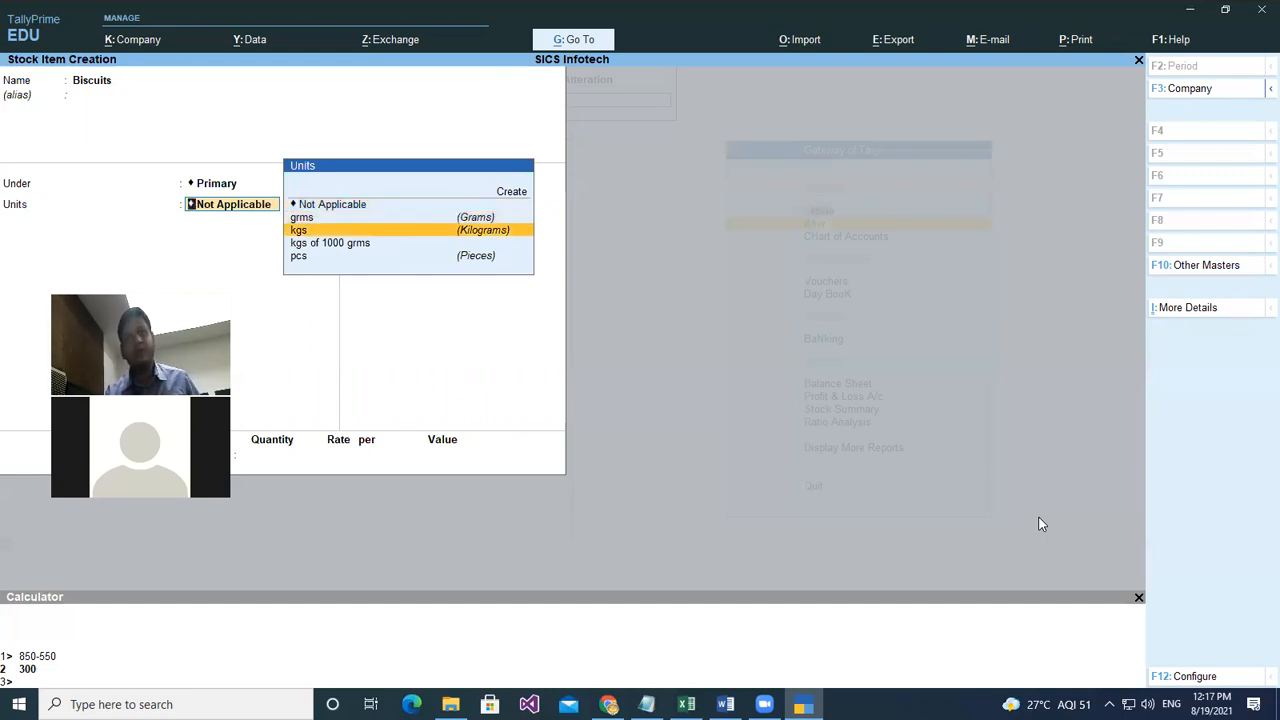
key(Down)
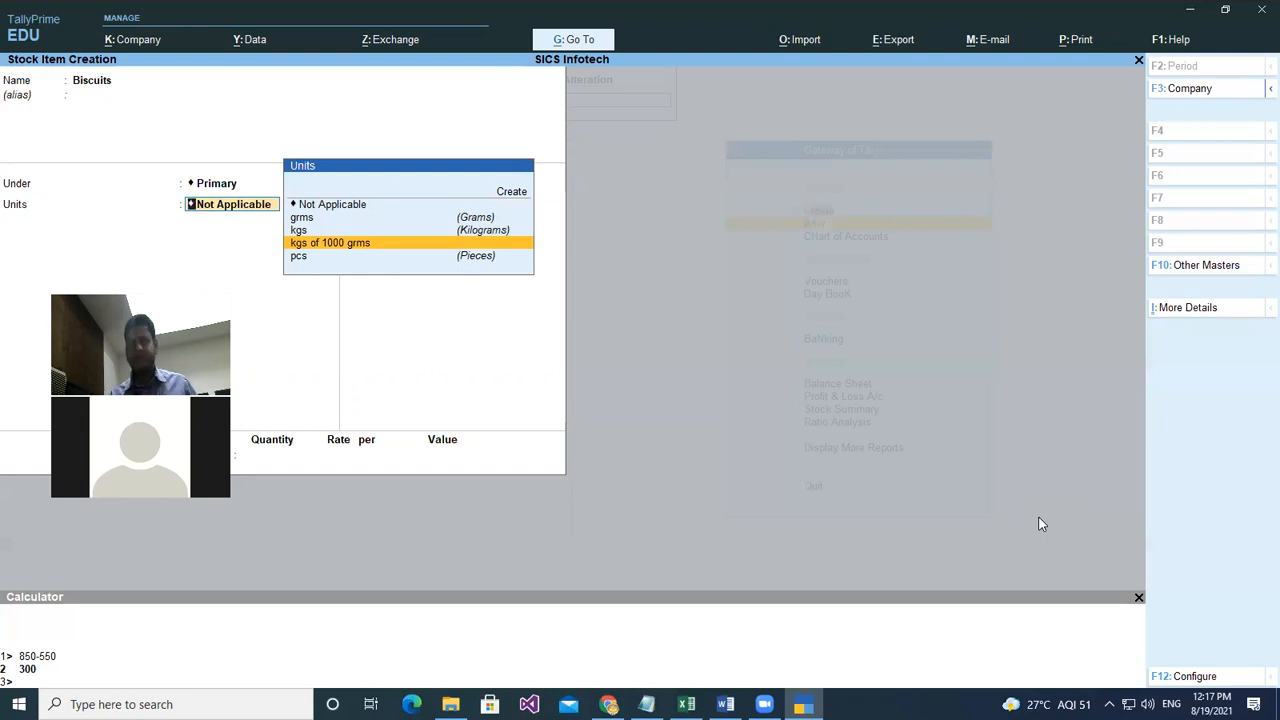
key(Return)
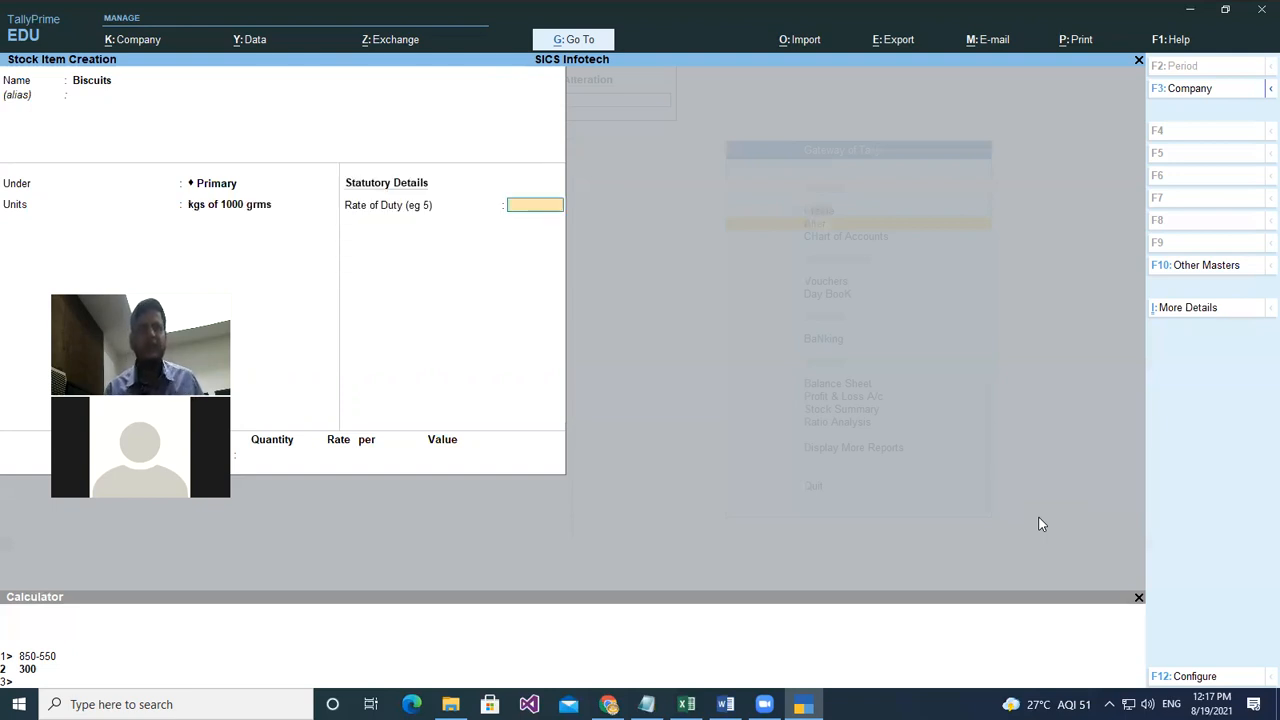
key(Return)
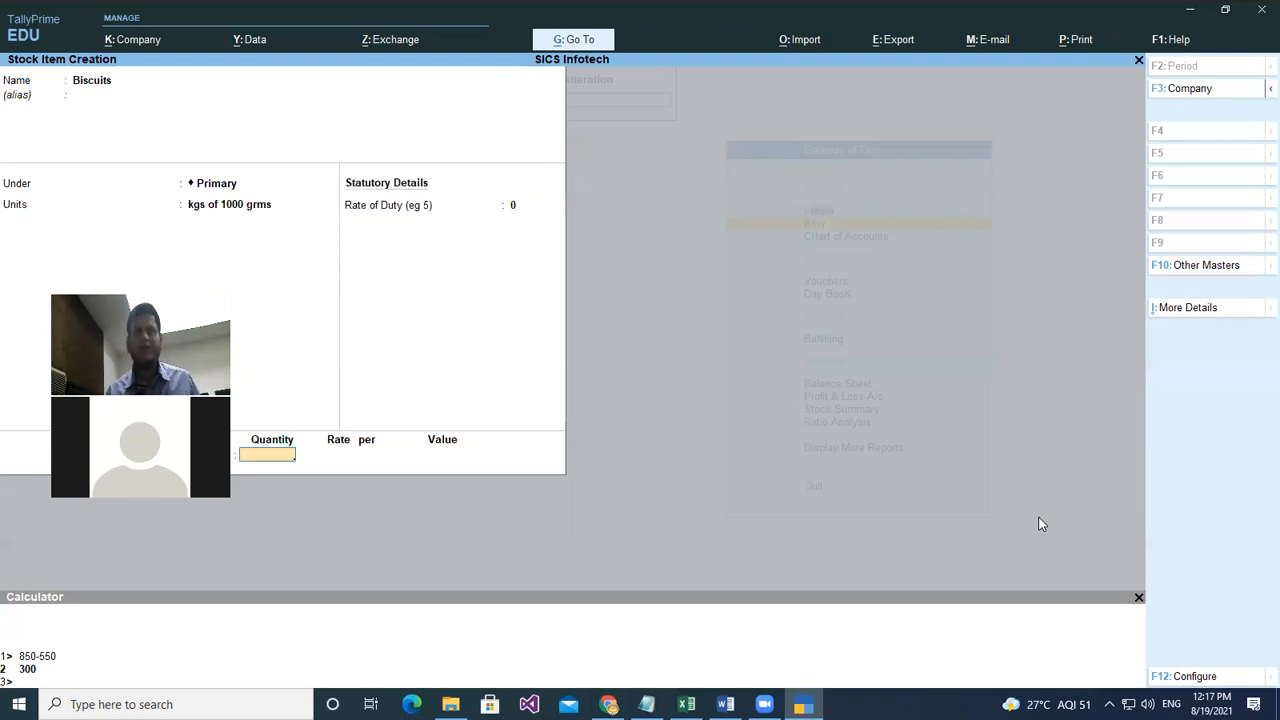
key(Return)
key(Return)
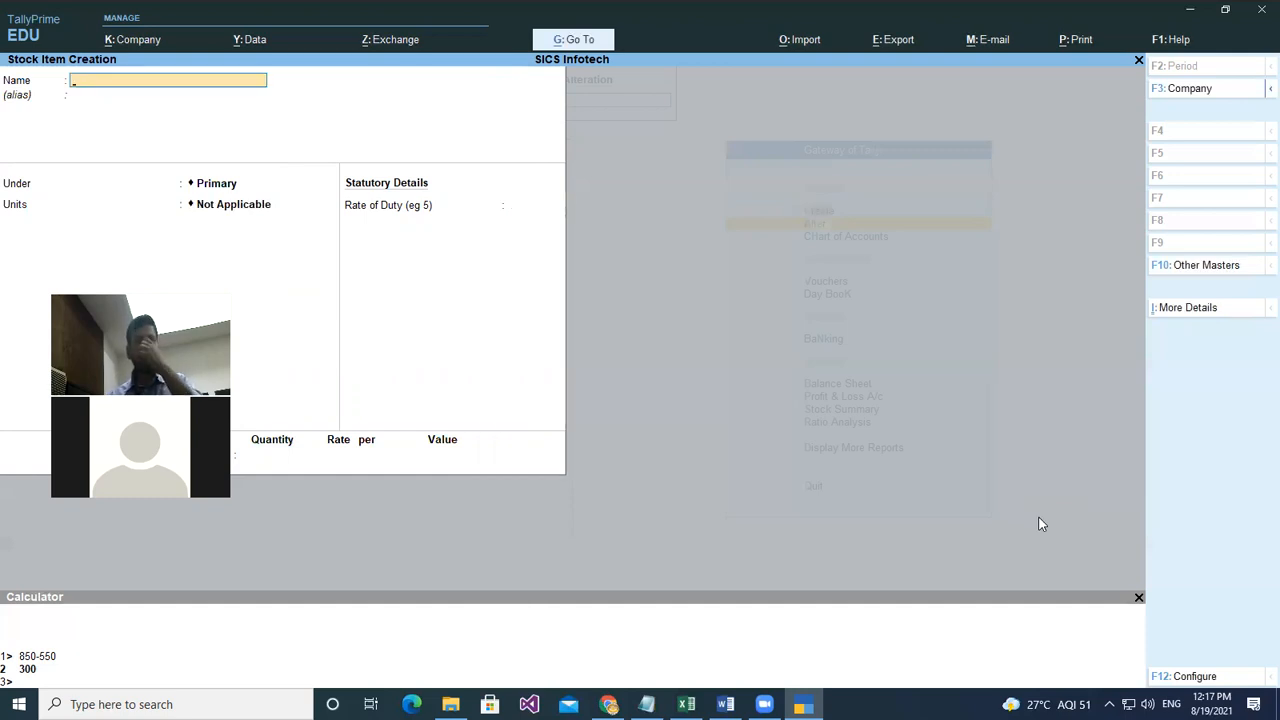
key(Escape)
key(Escape)
key(Escape)
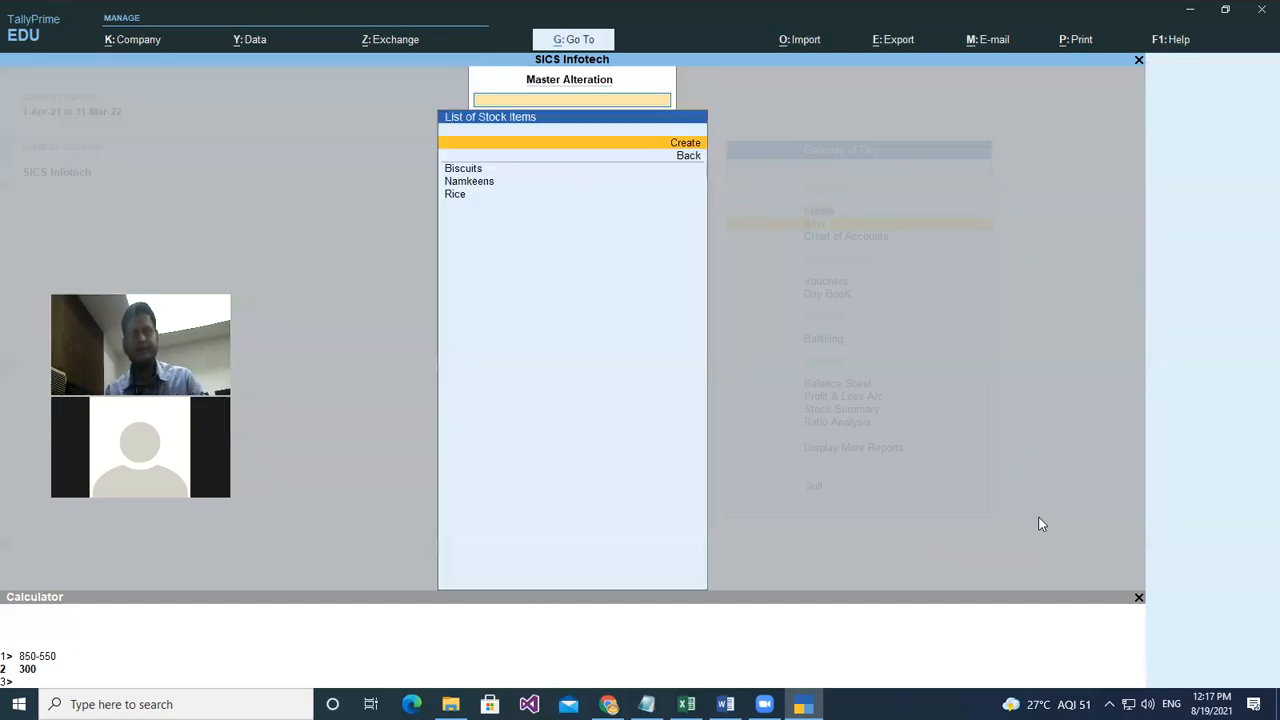
key(Down)
key(Down)
key(Down)
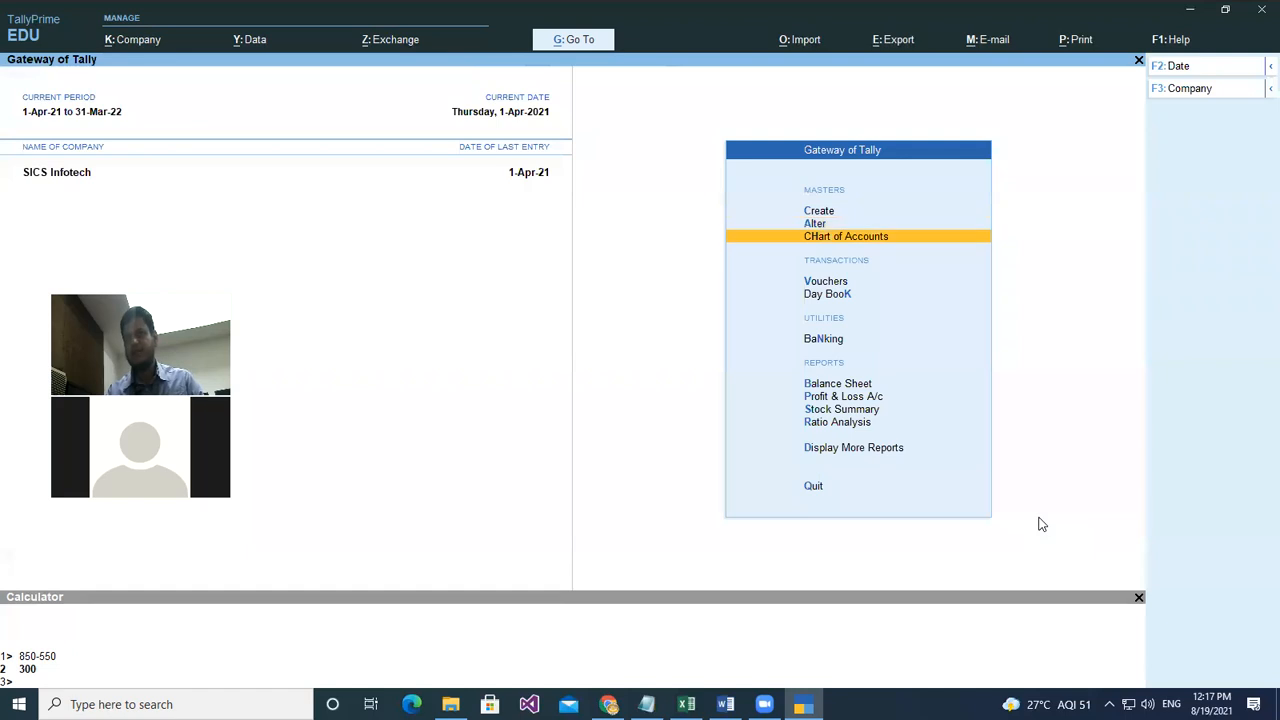
- Start a Purchase voucher: supplier invoice 6, date 1-Apr-21, party Cash, ledger Purchase A/c
key(Up)
key(Return)
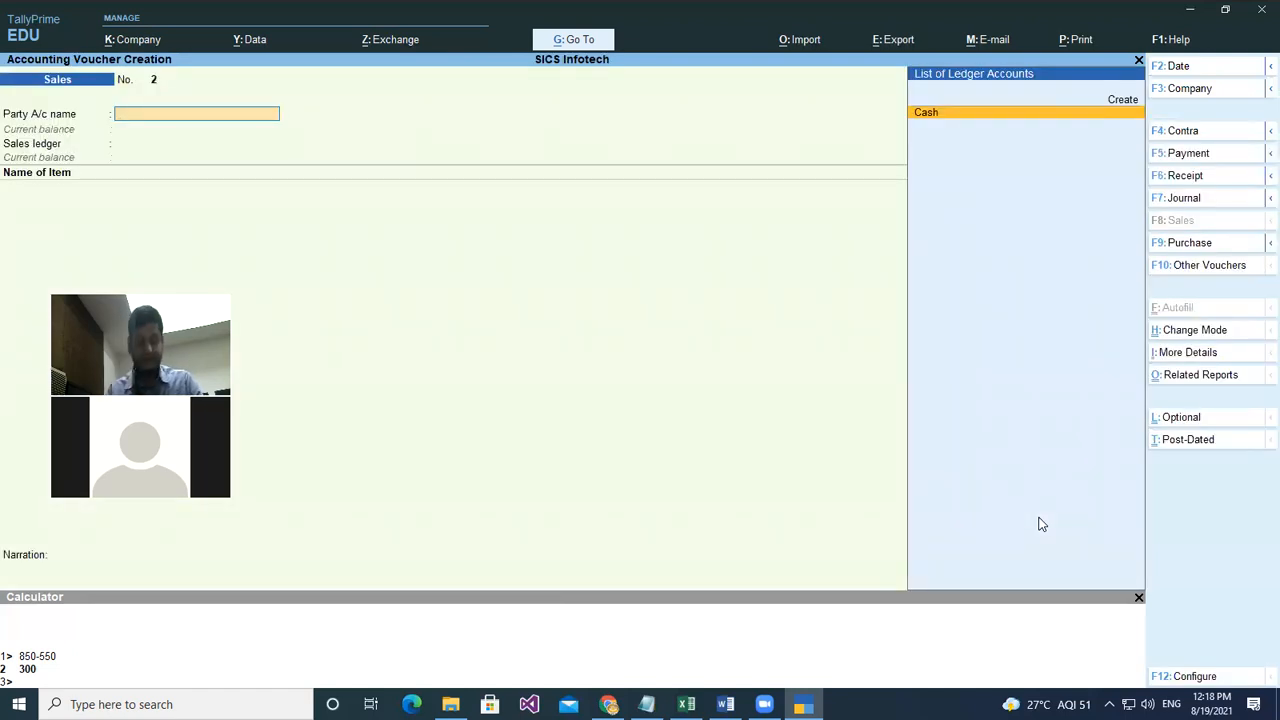
key(F9)
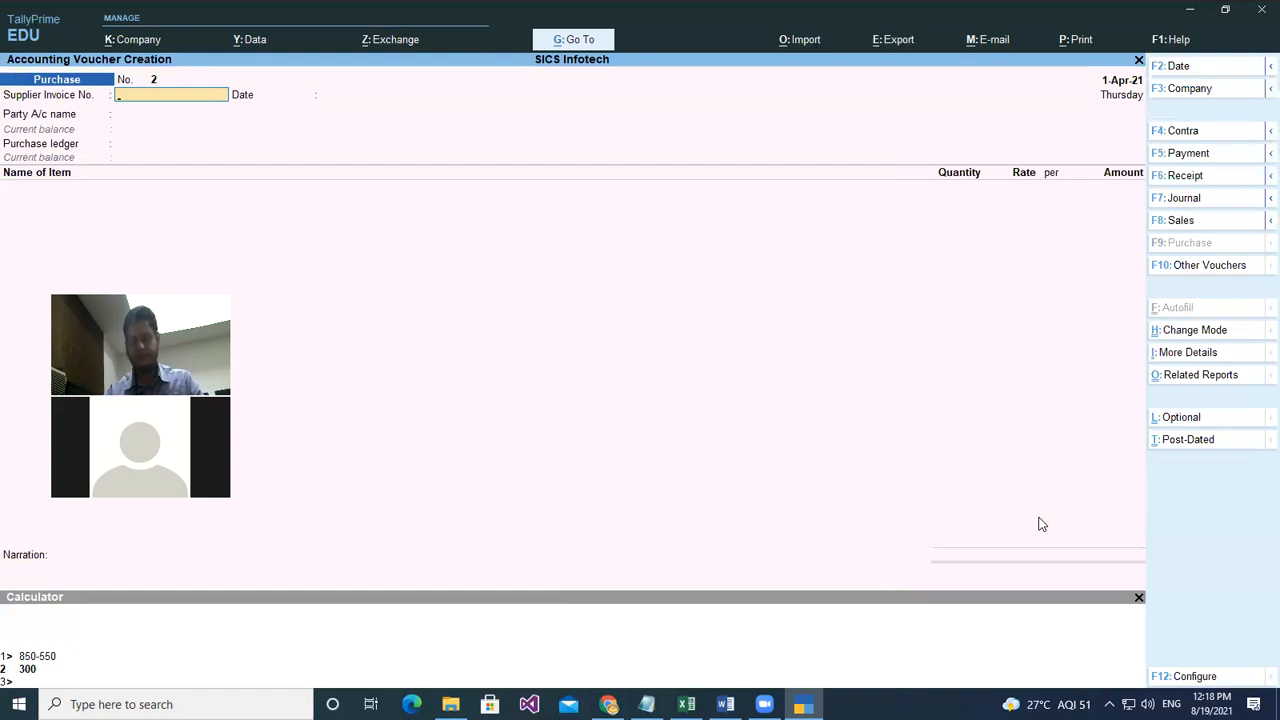
key(Return)
key(Return)
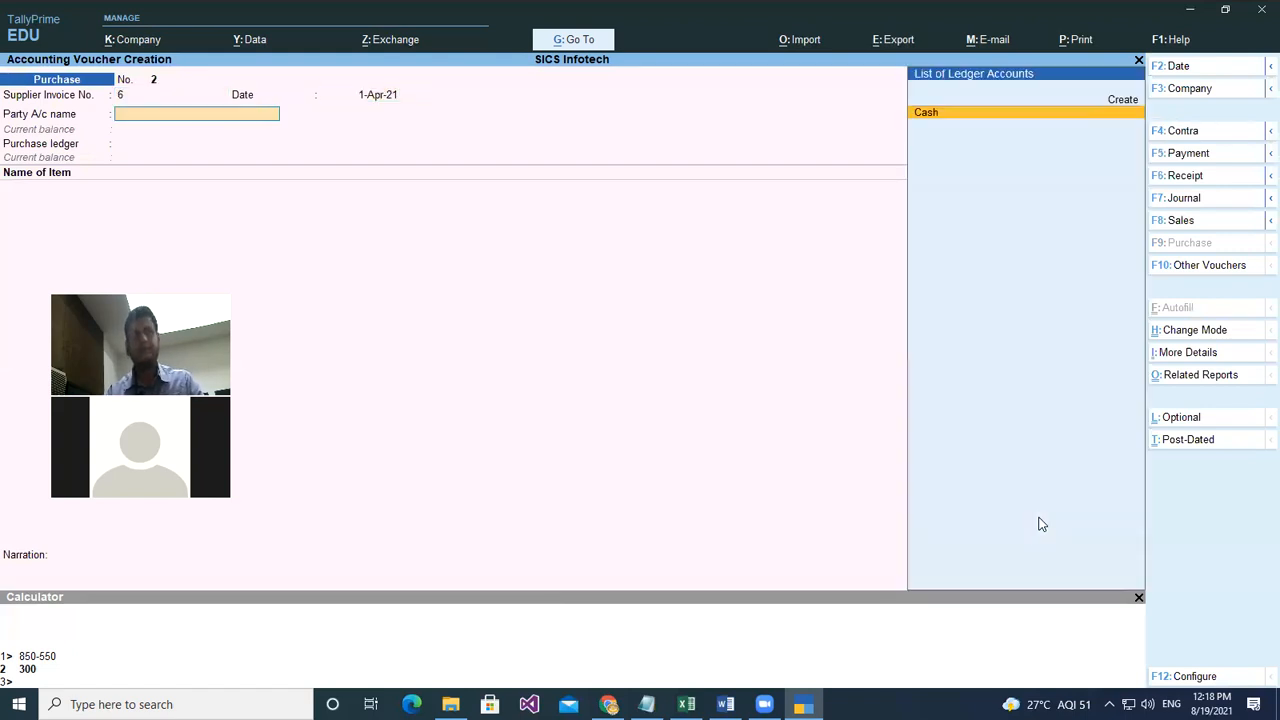
key(Return)
key(Return)
key(Return)
key(Return)
key(Return)
key(Return)
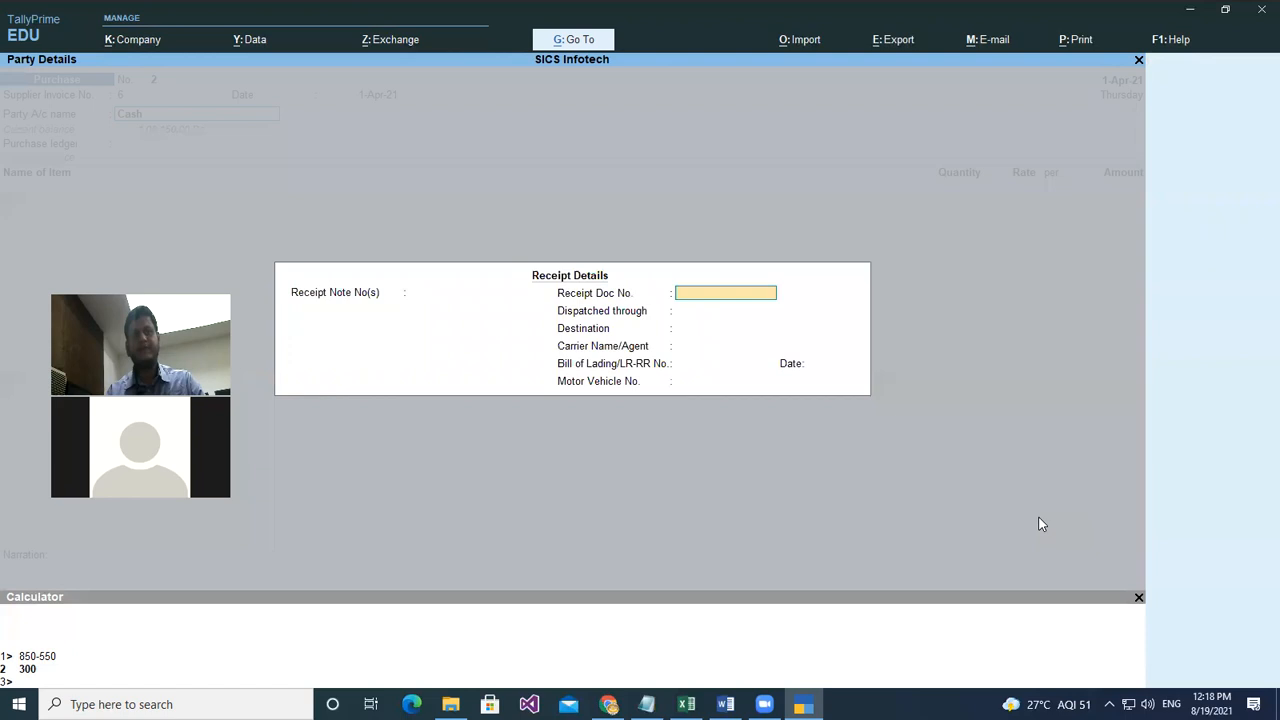
key(Return)
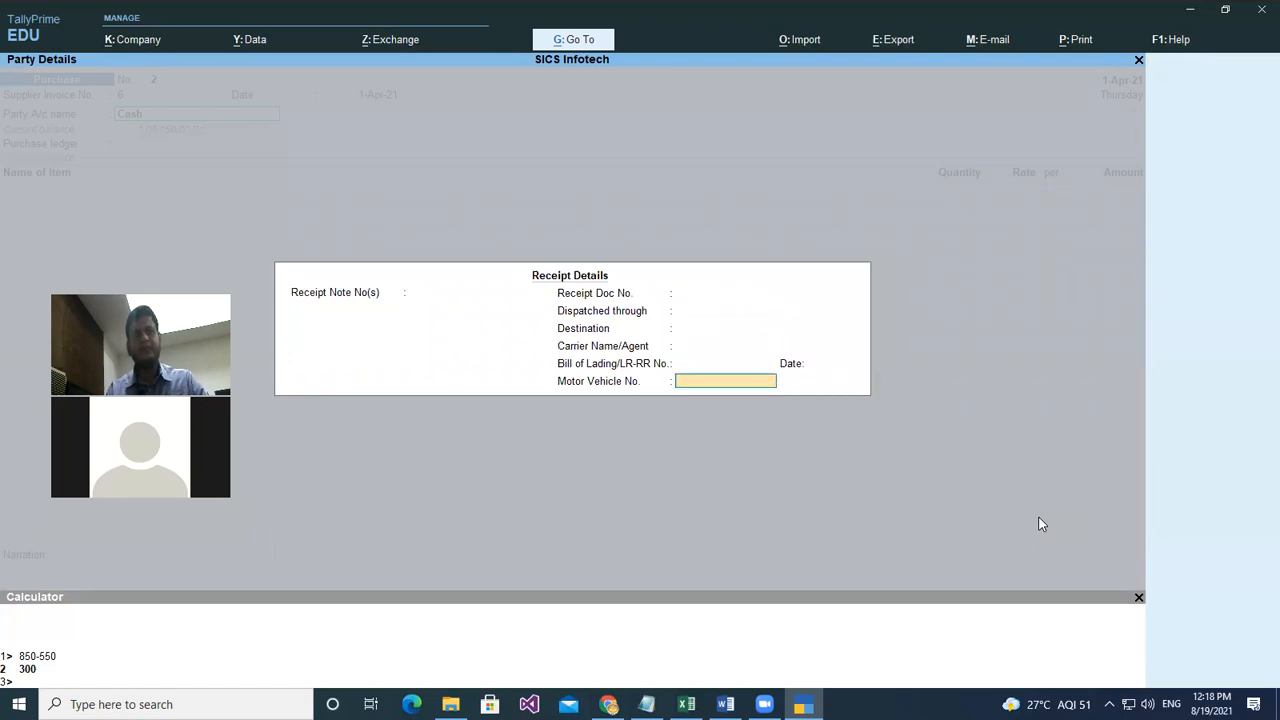
key(Return)
key(Return)
key(ctrl+a)
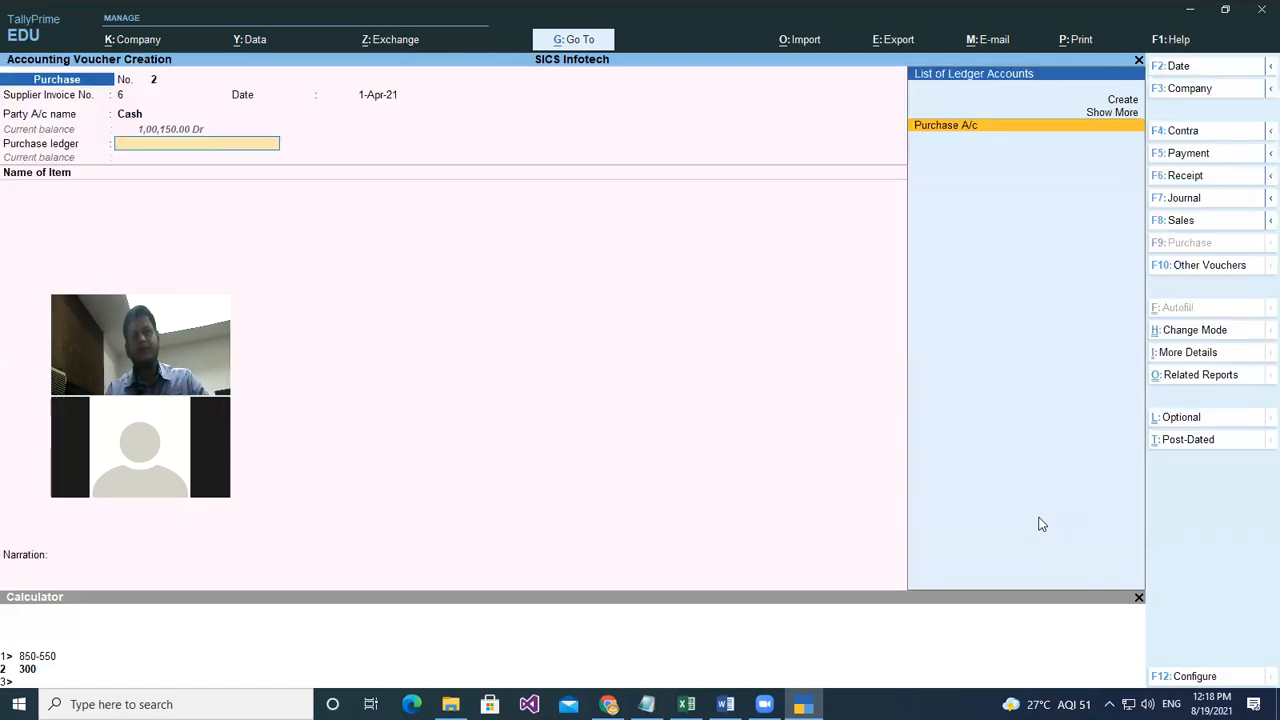
key(Return)
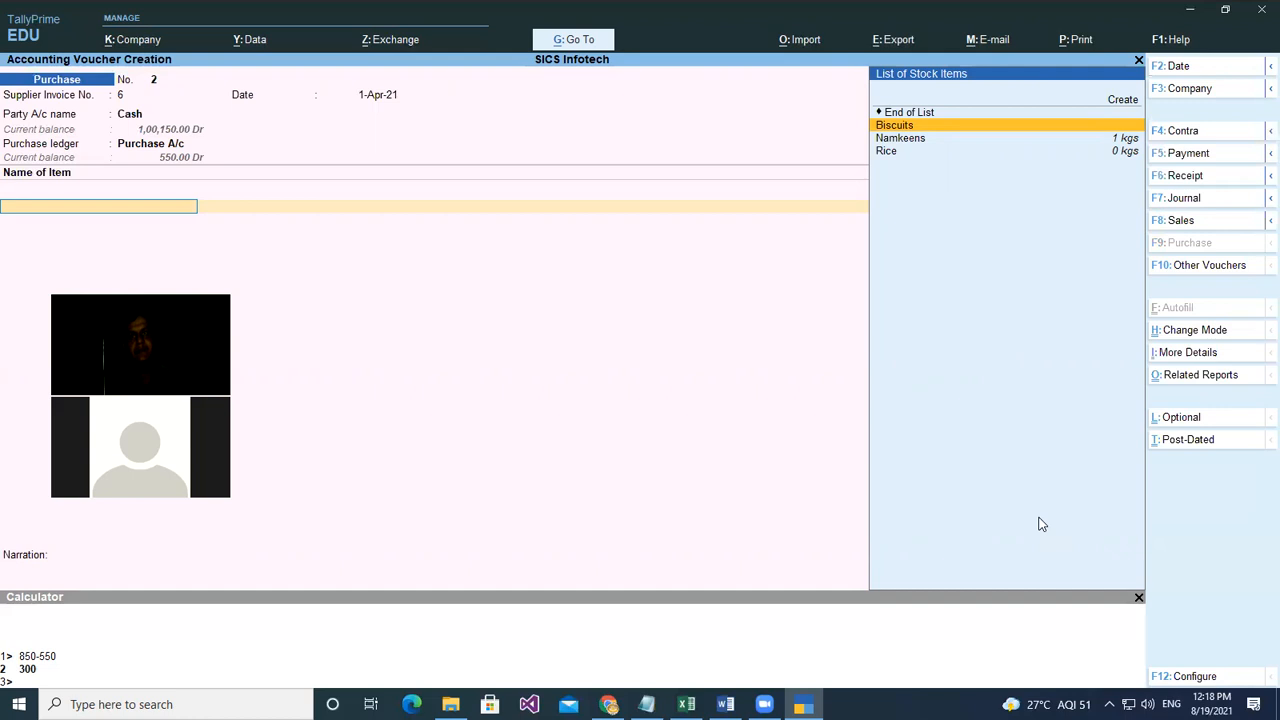
- Add Biscuits as the first item, trying 2.2 and 1,000 before settling on 50-900 kgs
key(Return)
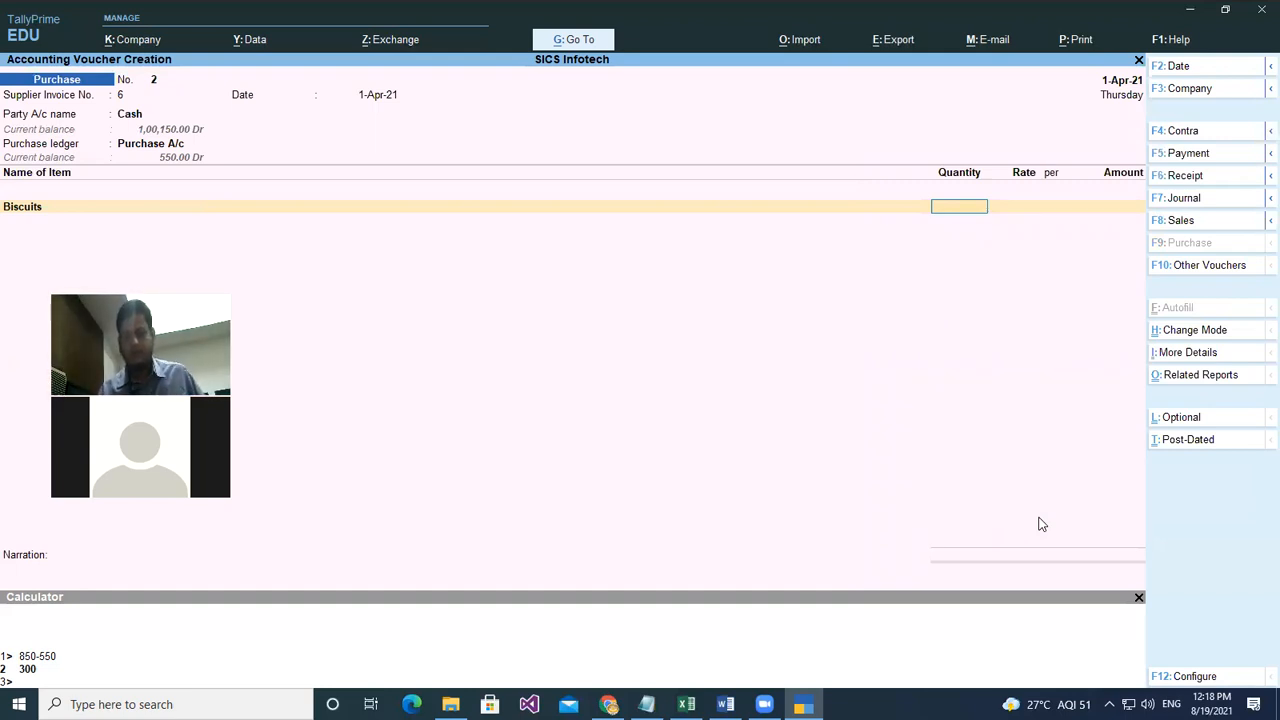
text(2)
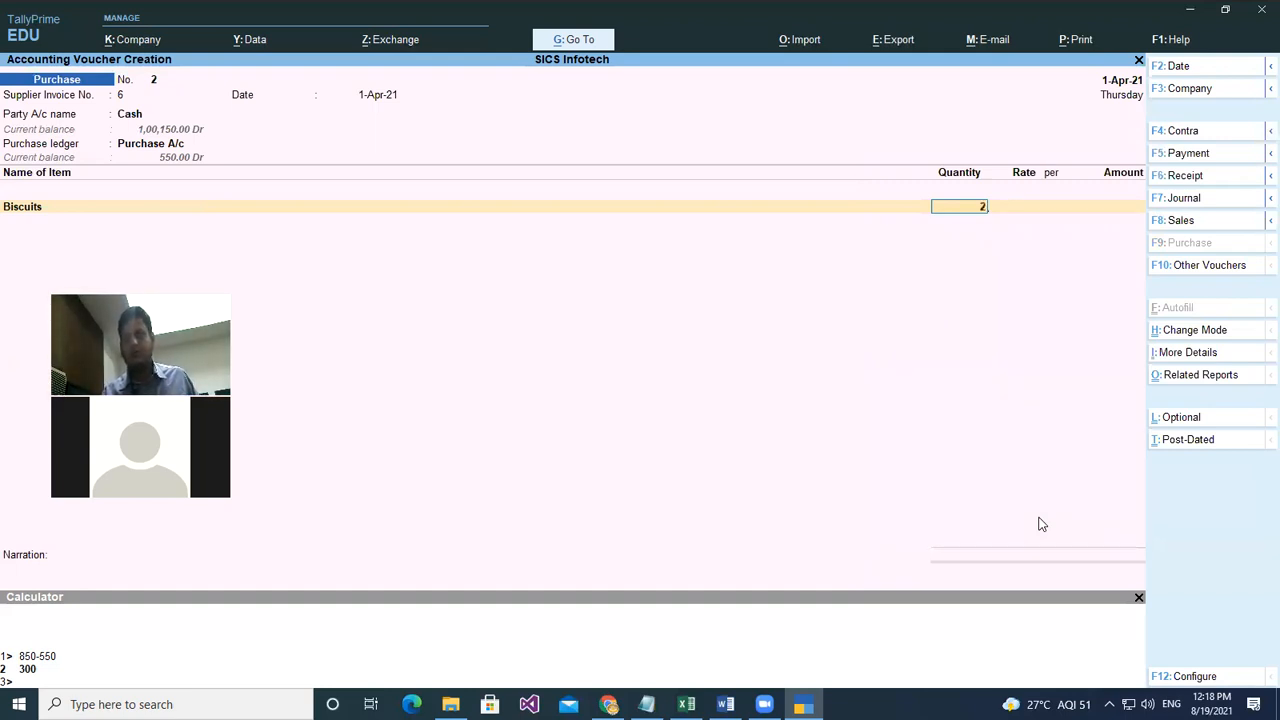
text(.)
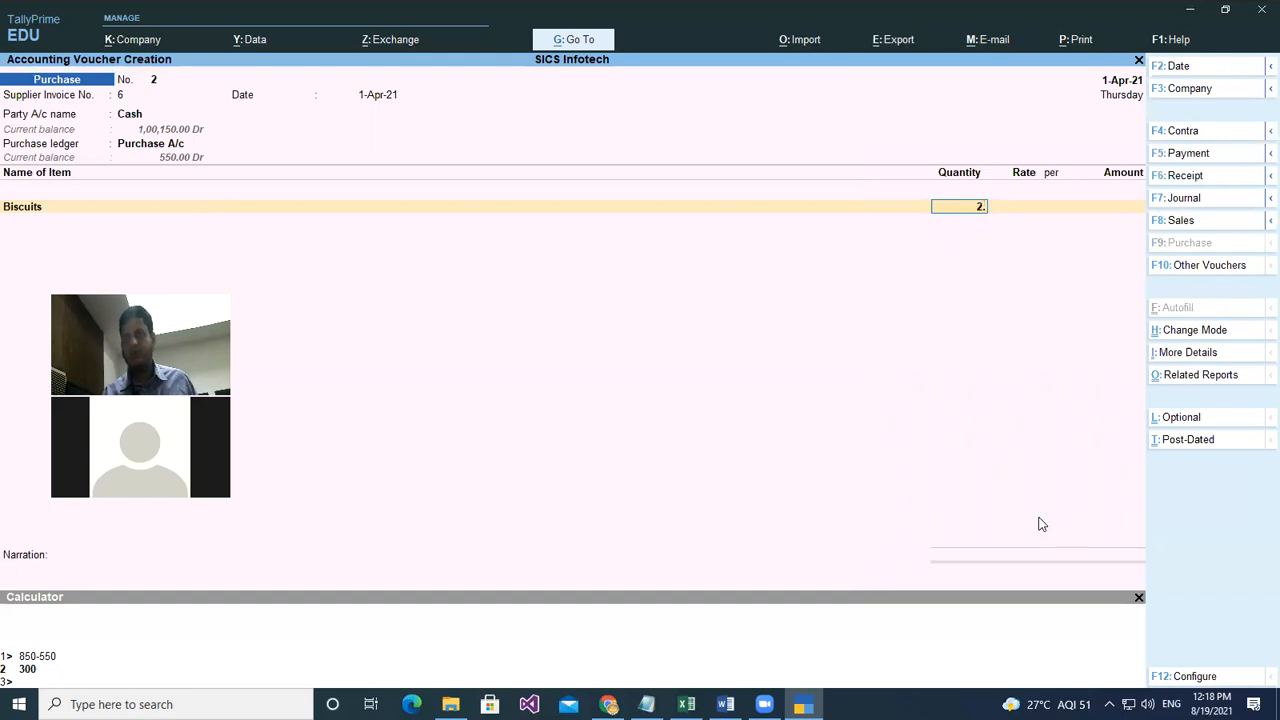
text(2)
key(Return)
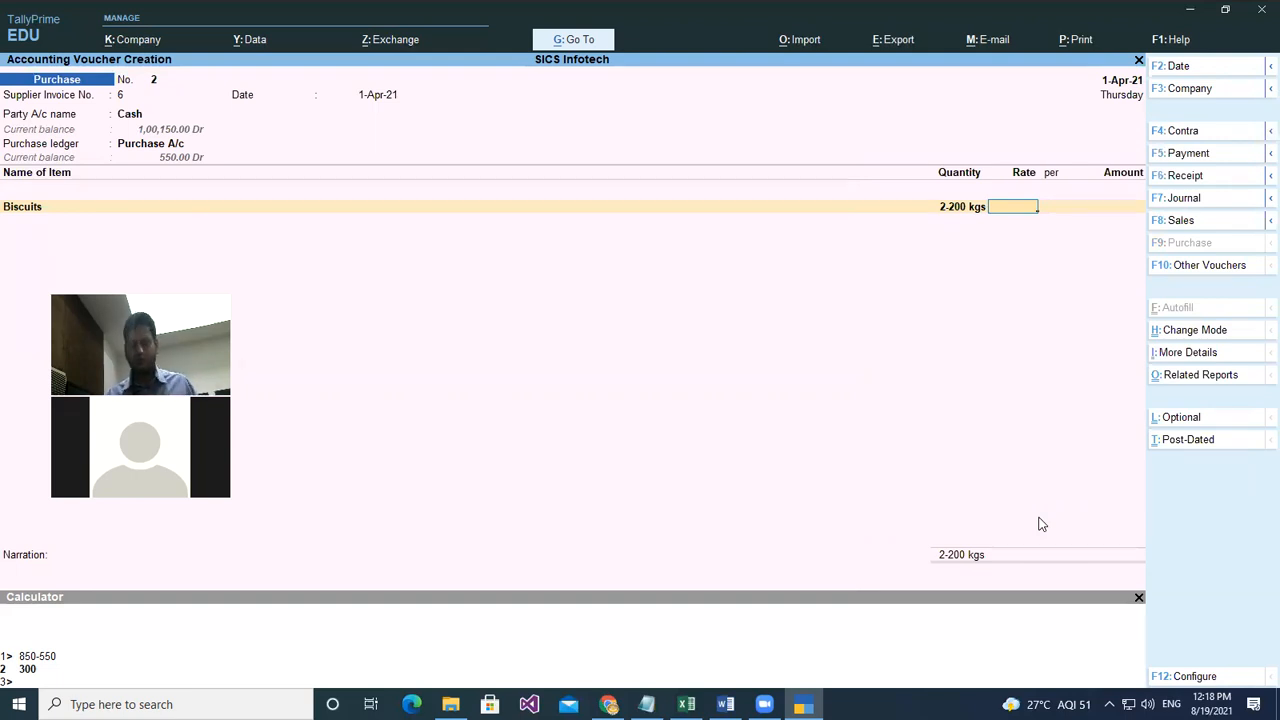
key(BackSpace)
text(1,00)
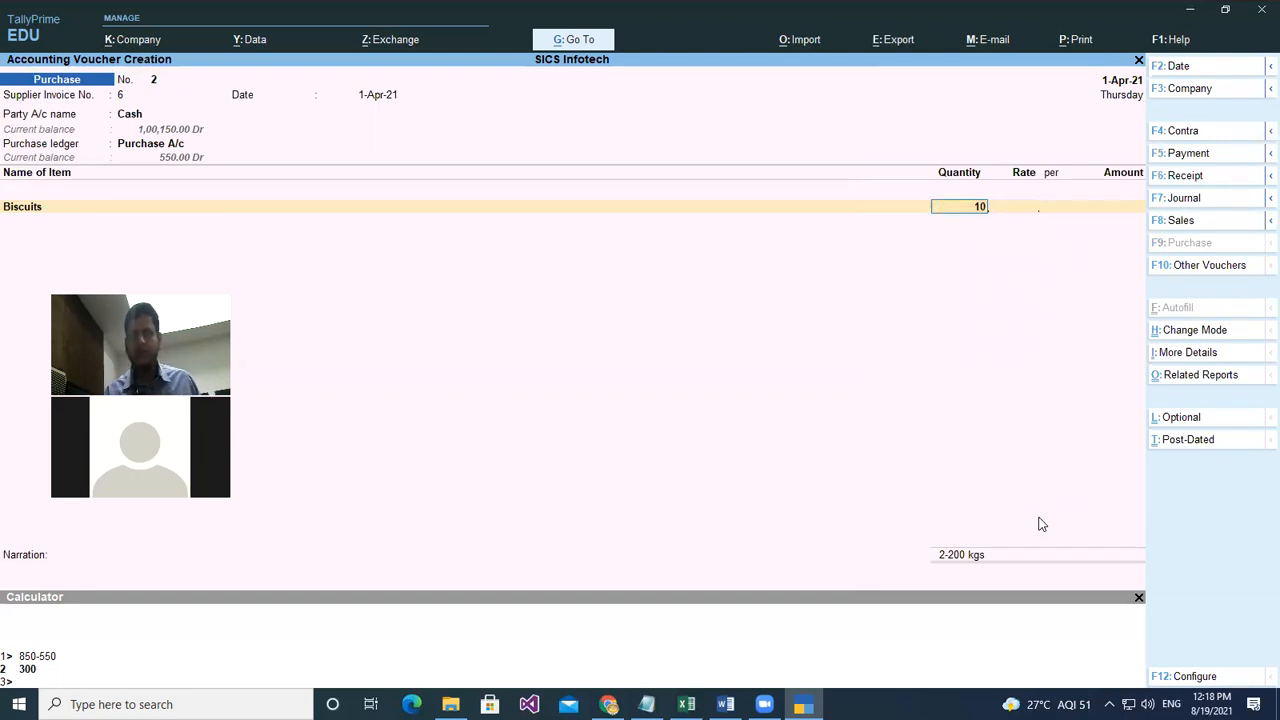
text(00)
key(Return)
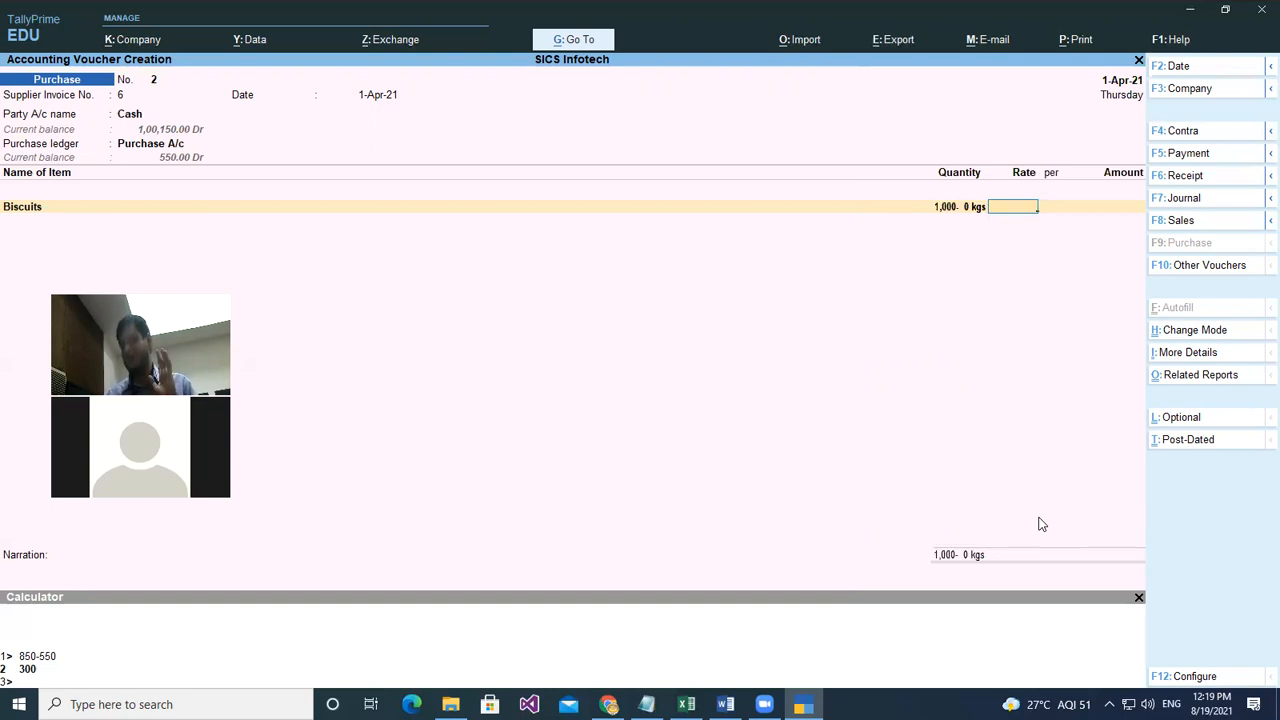
key(BackSpace)
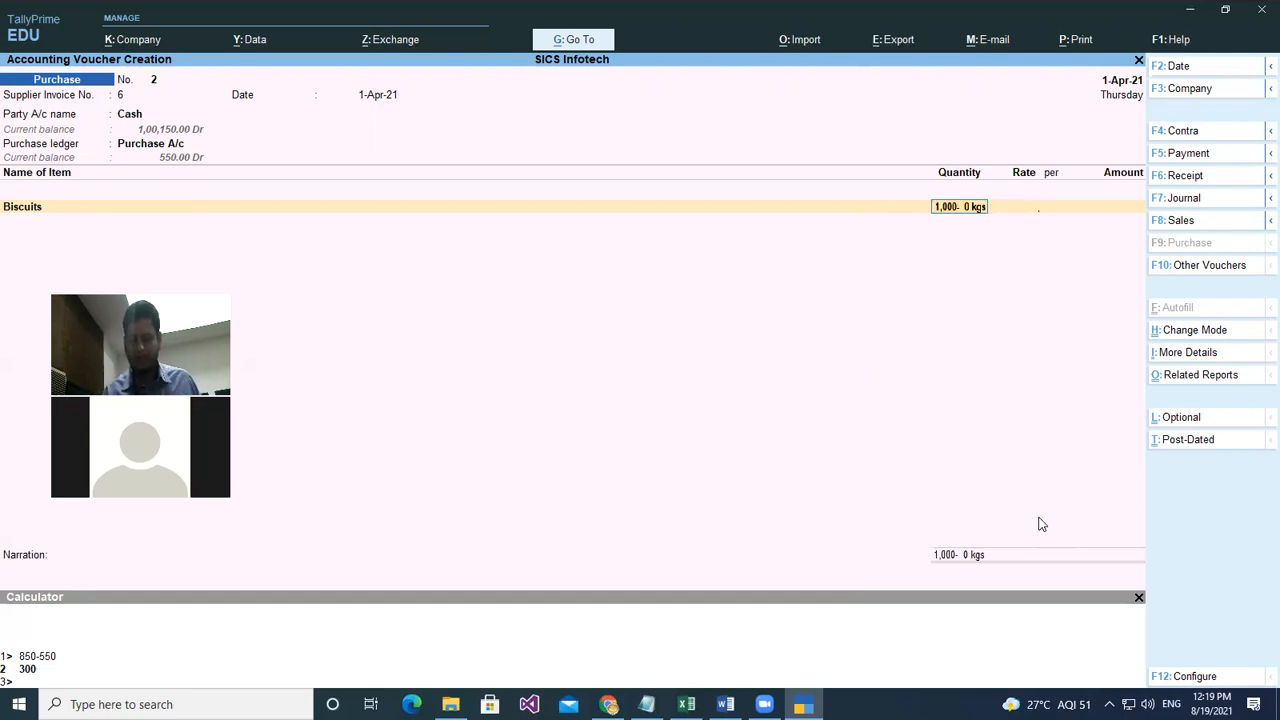
text(5)
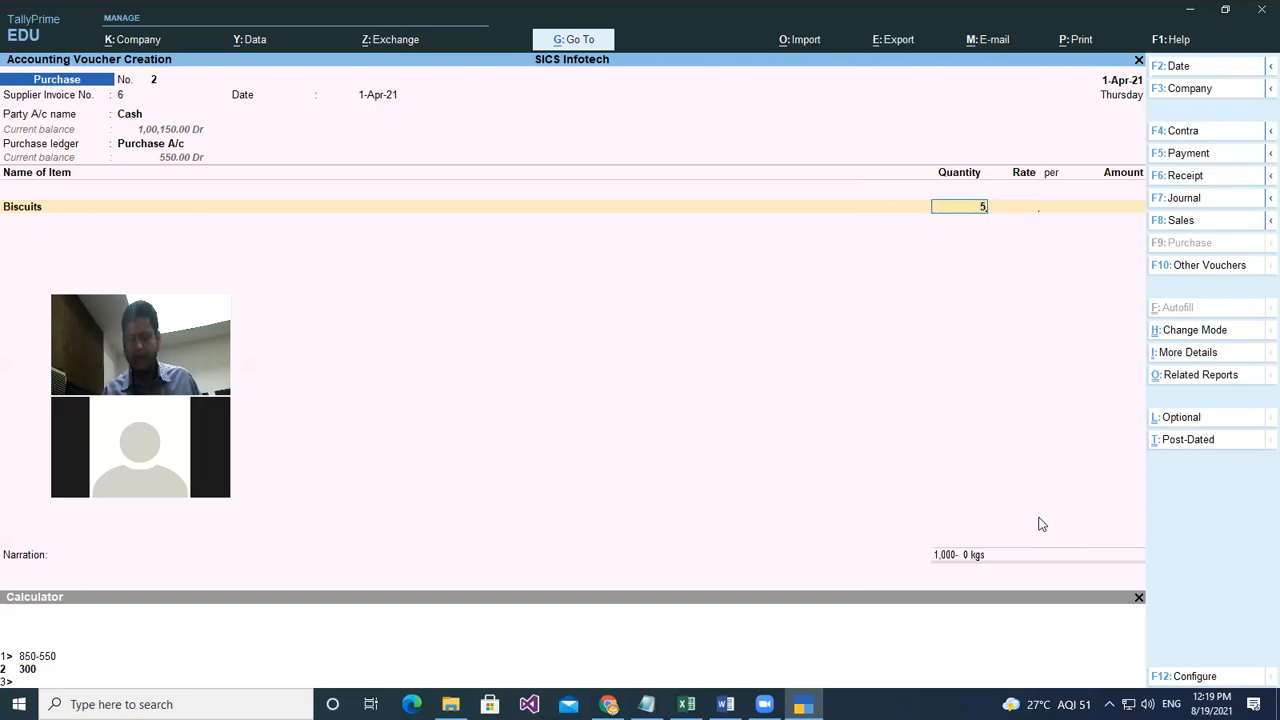
text(0.900)
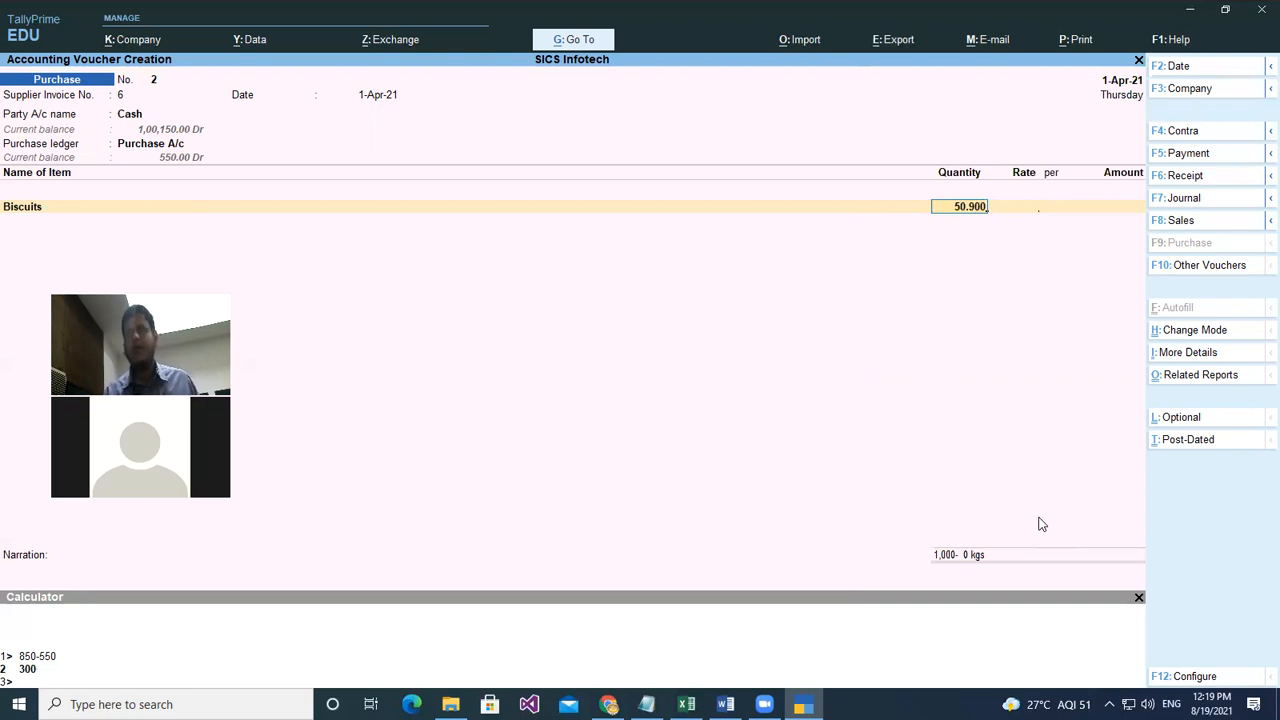
key(Return)
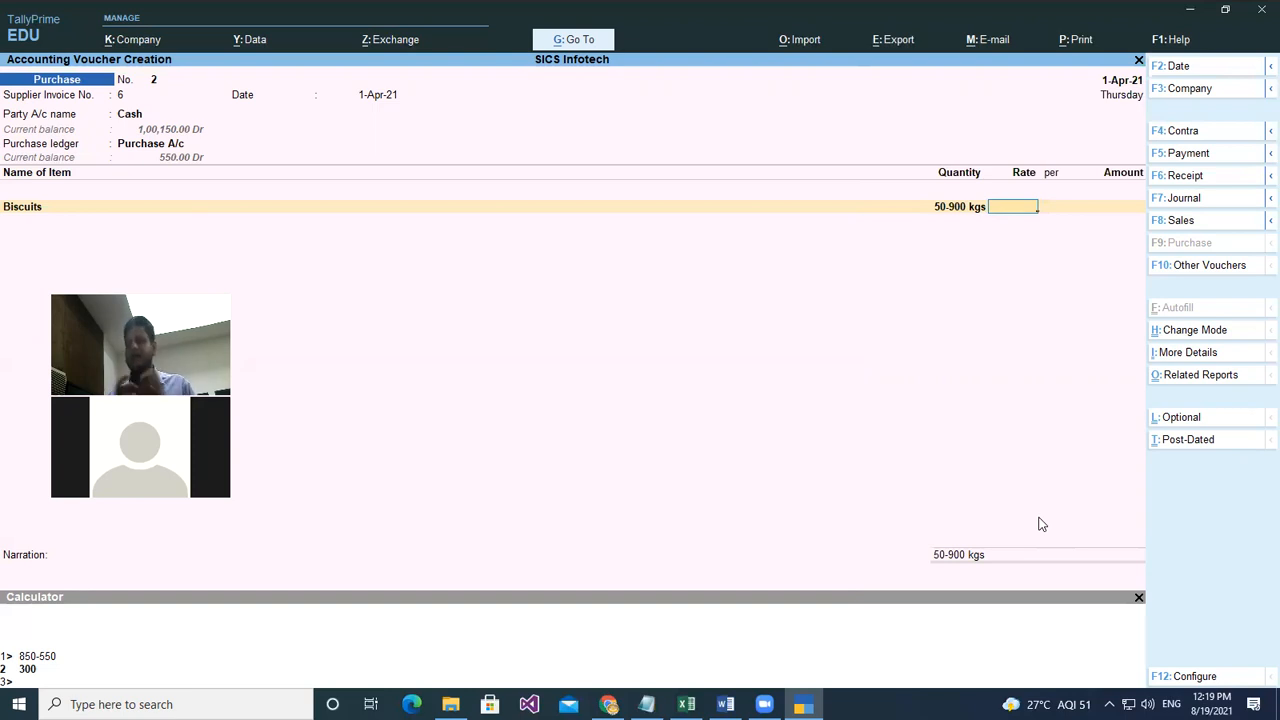
key(BackSpace)
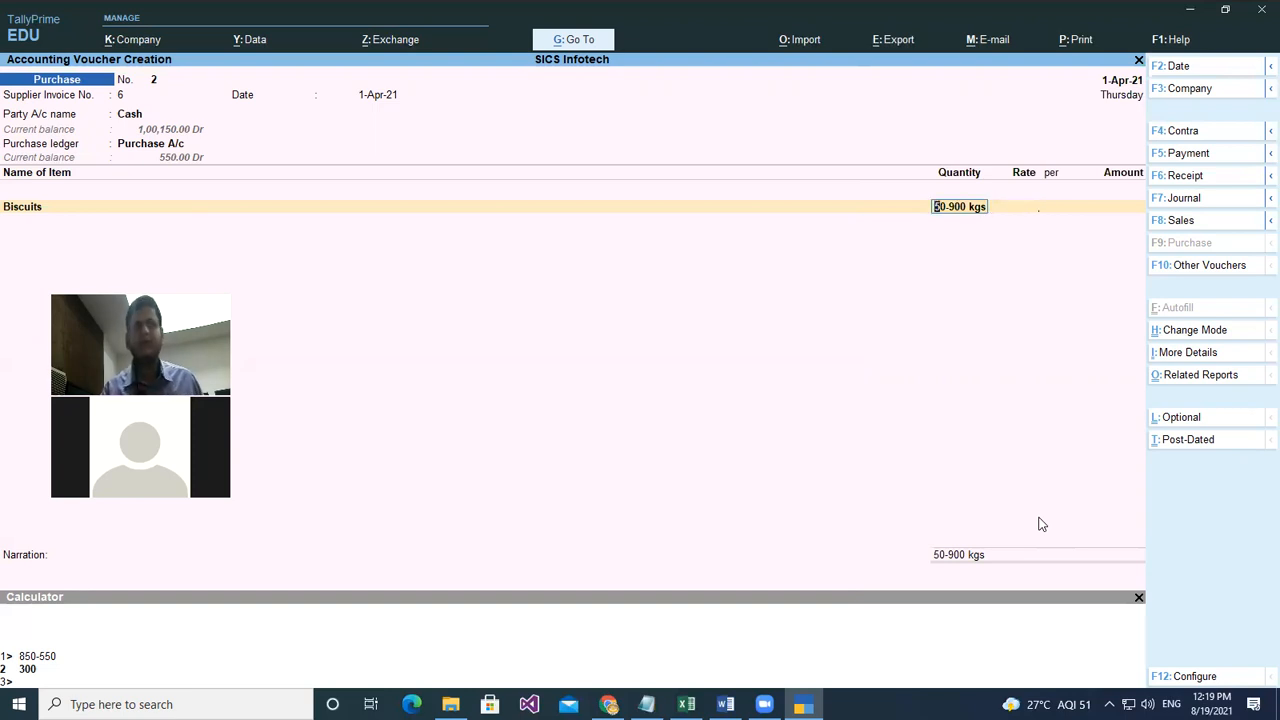
- Discard the unfinished purchase voucher and open the Biscuits stock item for alteration
key(Escape)
key(Escape)
key(Return)
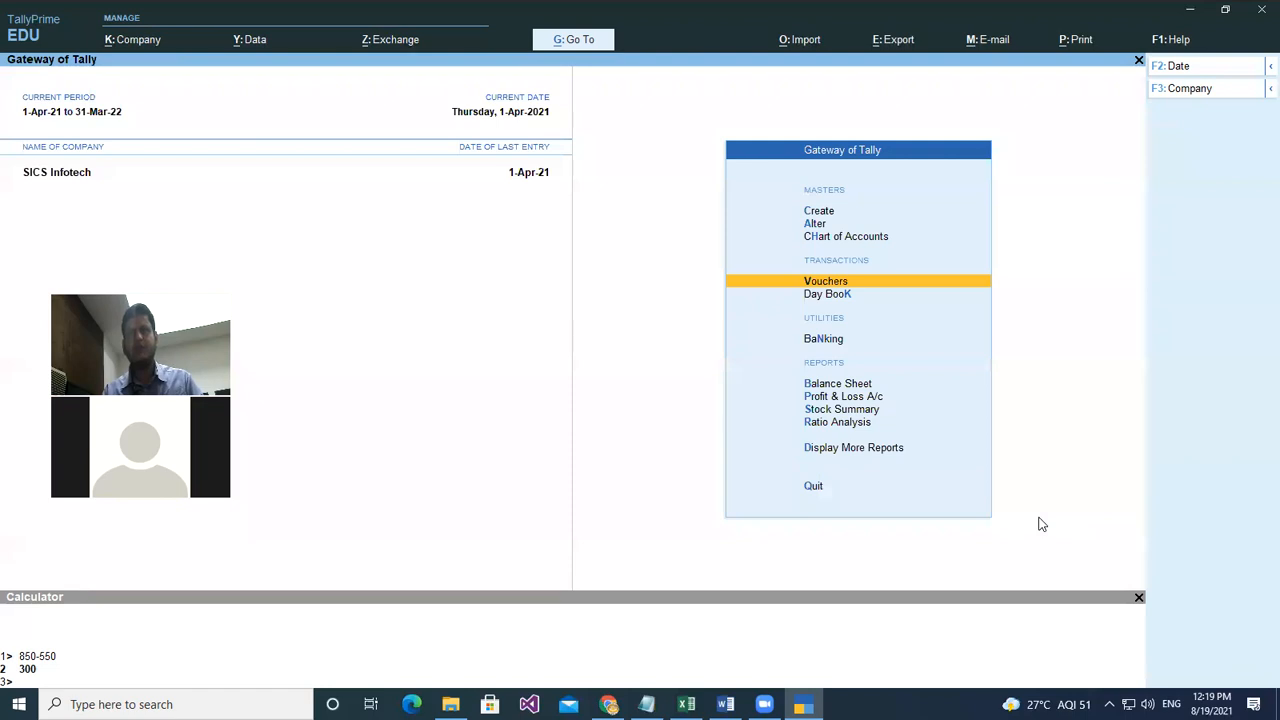
key(Up)
key(Up)
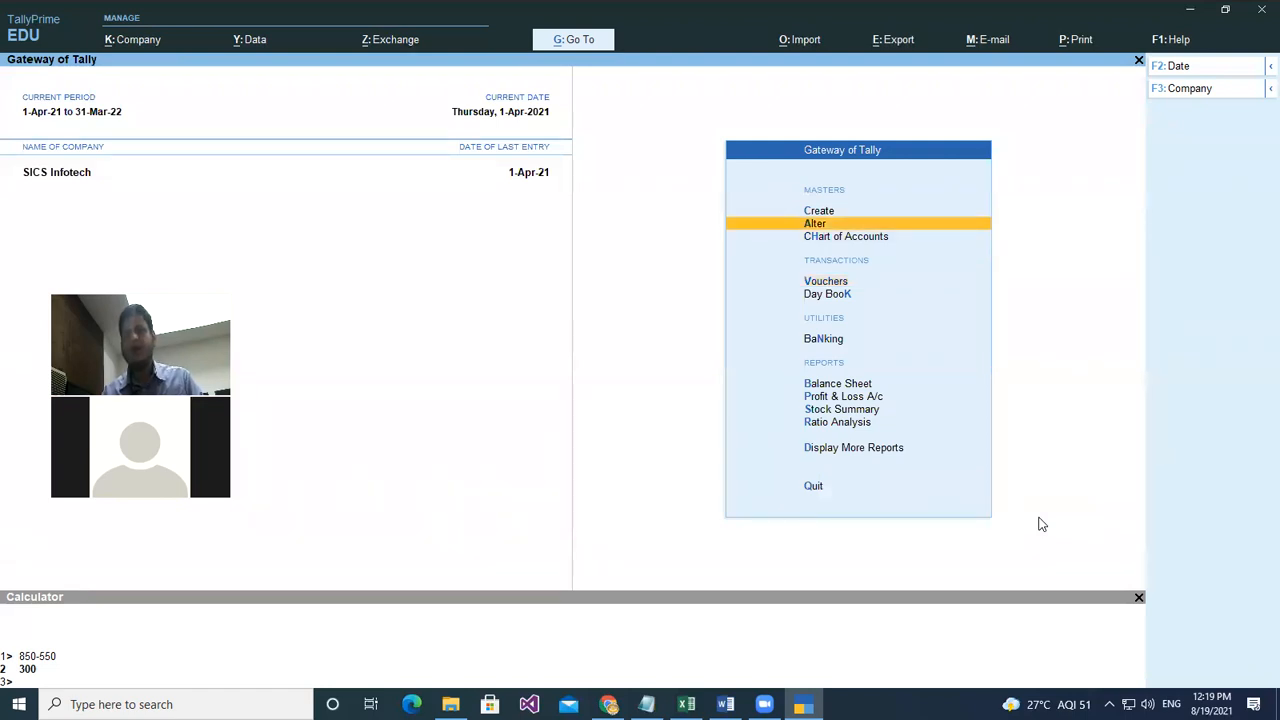
key(Return)
key(Down)
key(Down)
key(Down)
key(Down)
key(Down)
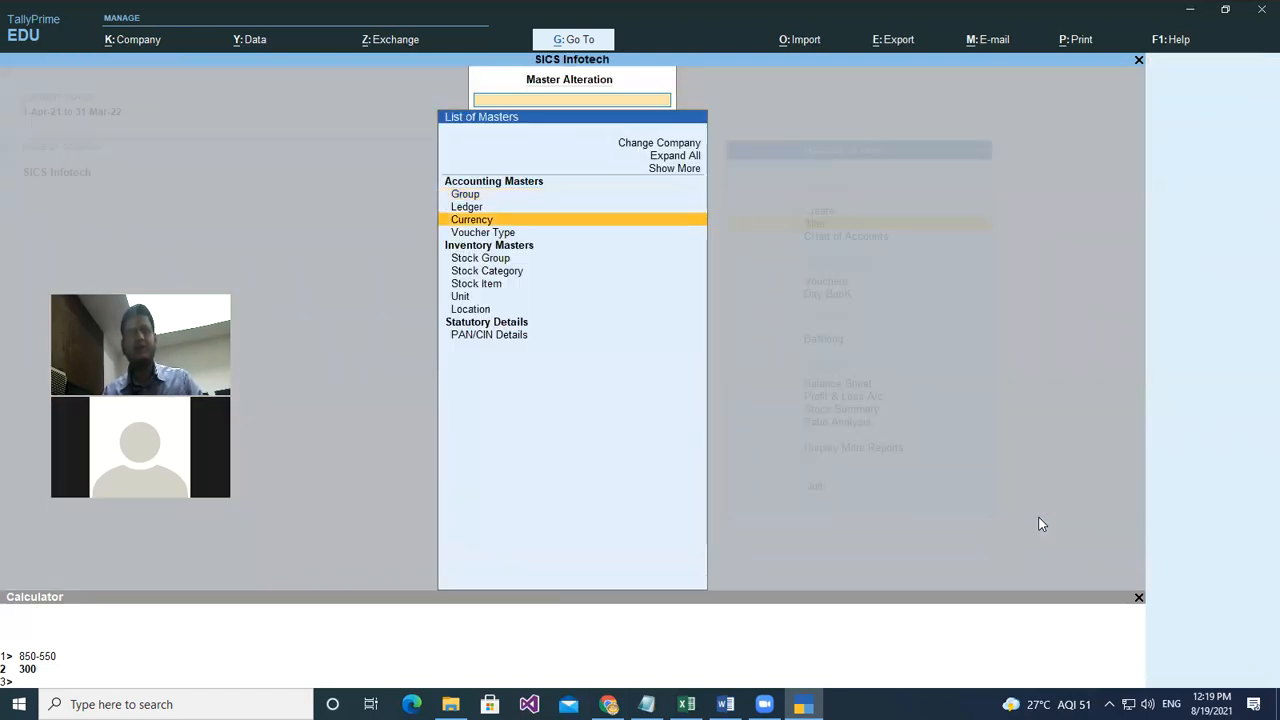
key(Down)
key(Return)
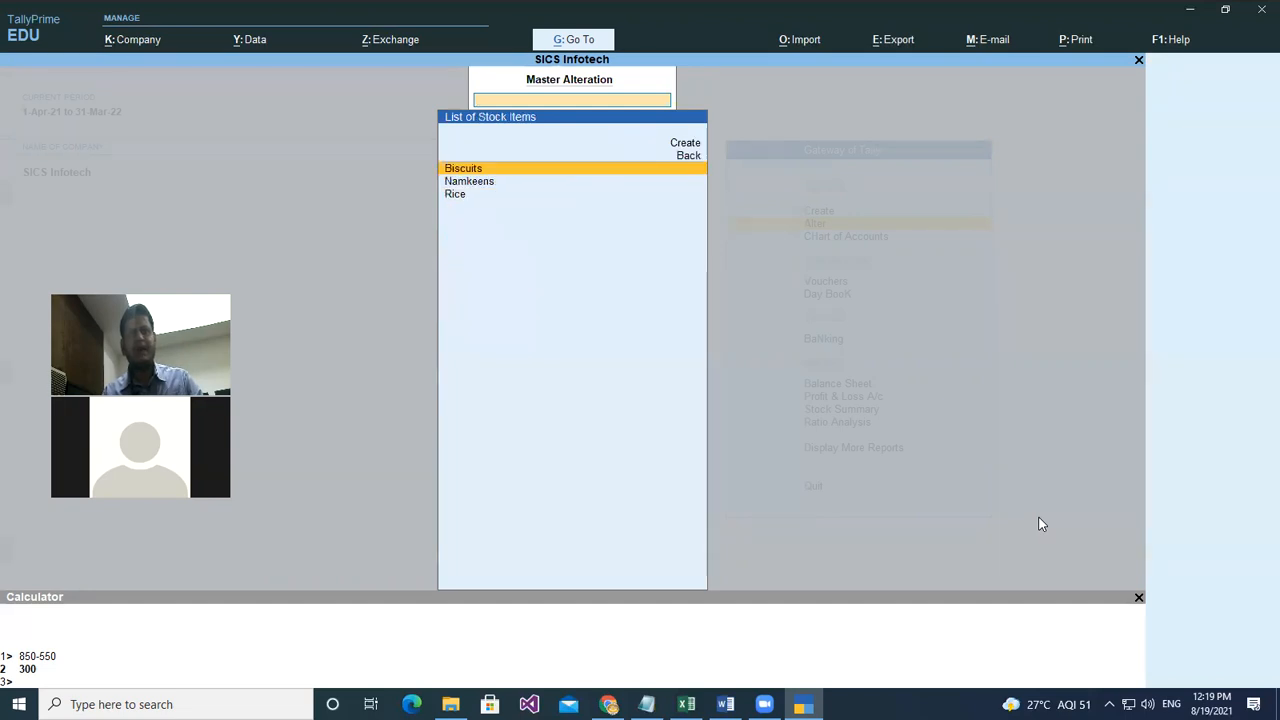
key(Return)
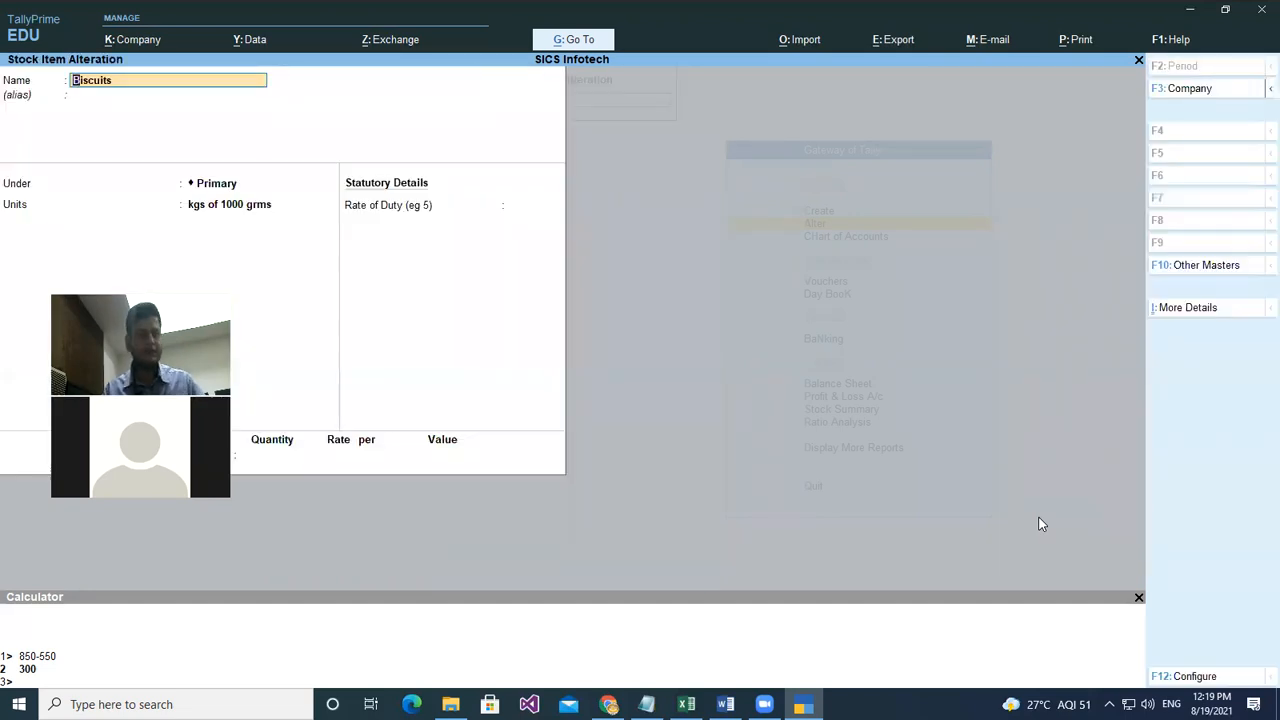
- Rename the Biscuits stock item to Suger and save it
text(Suger)
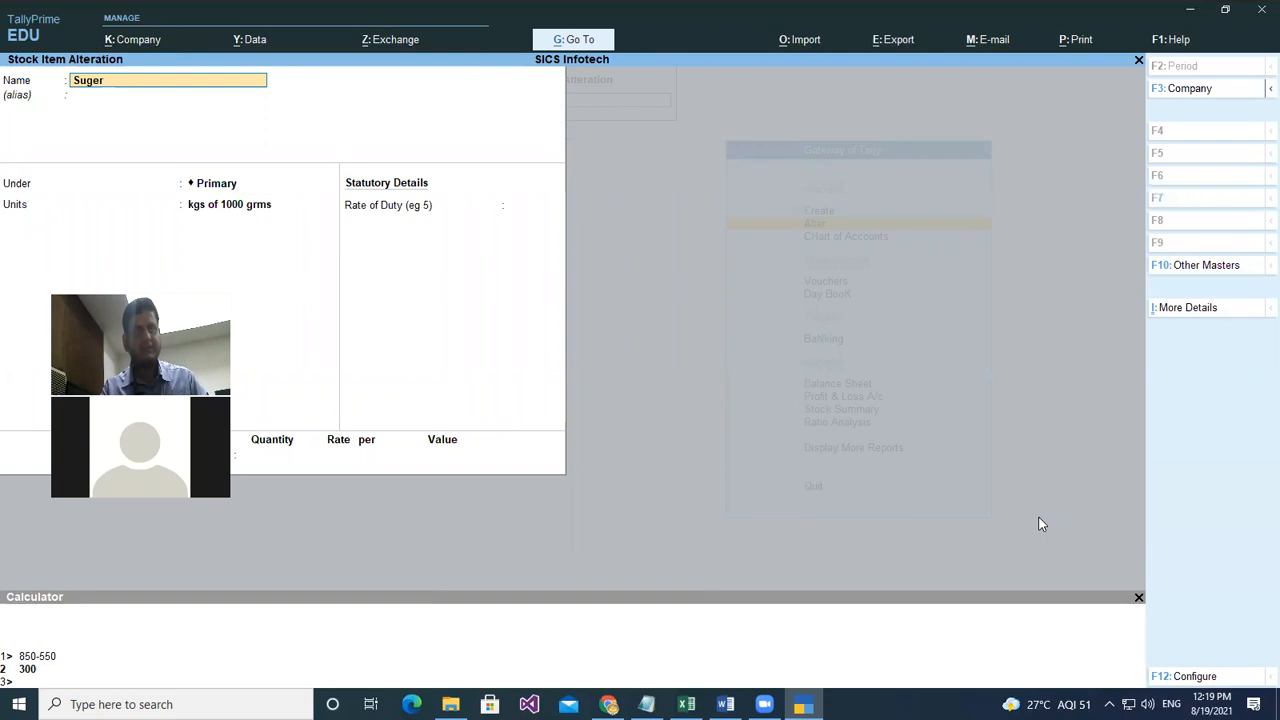
key(Return)
key(Return)
key(Return)
key(Return)
key(Return)
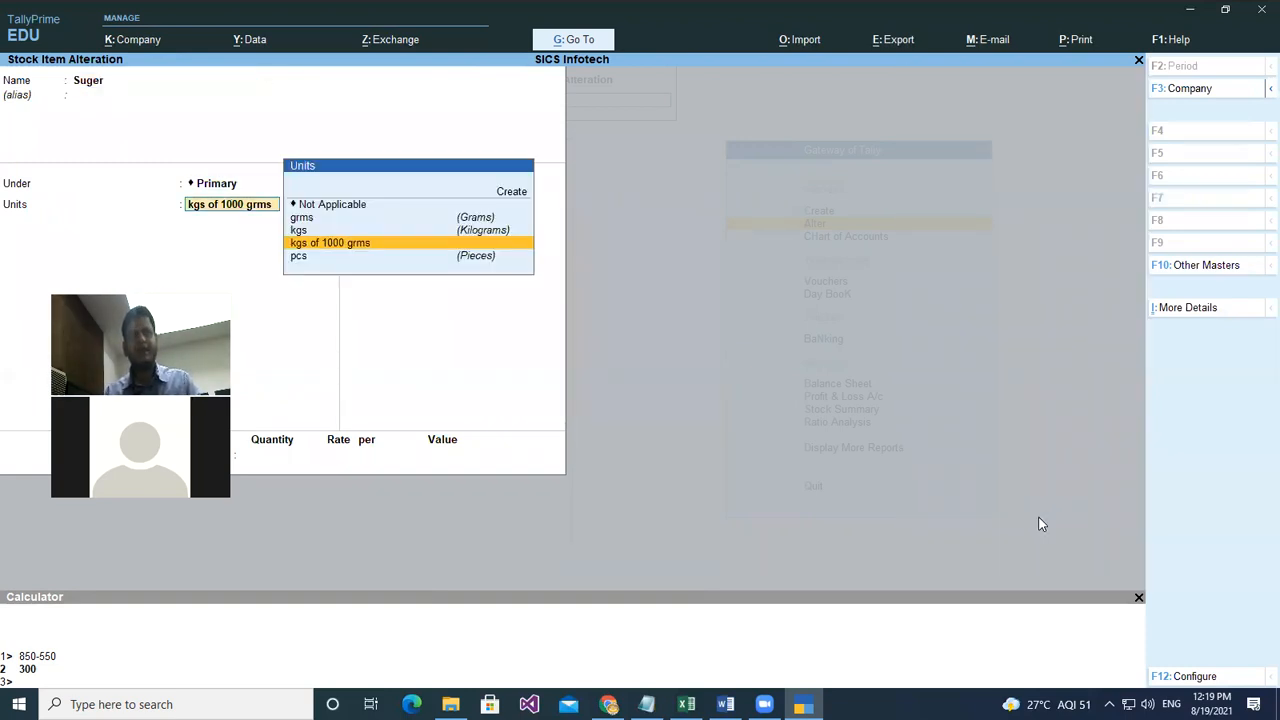
key(Return)
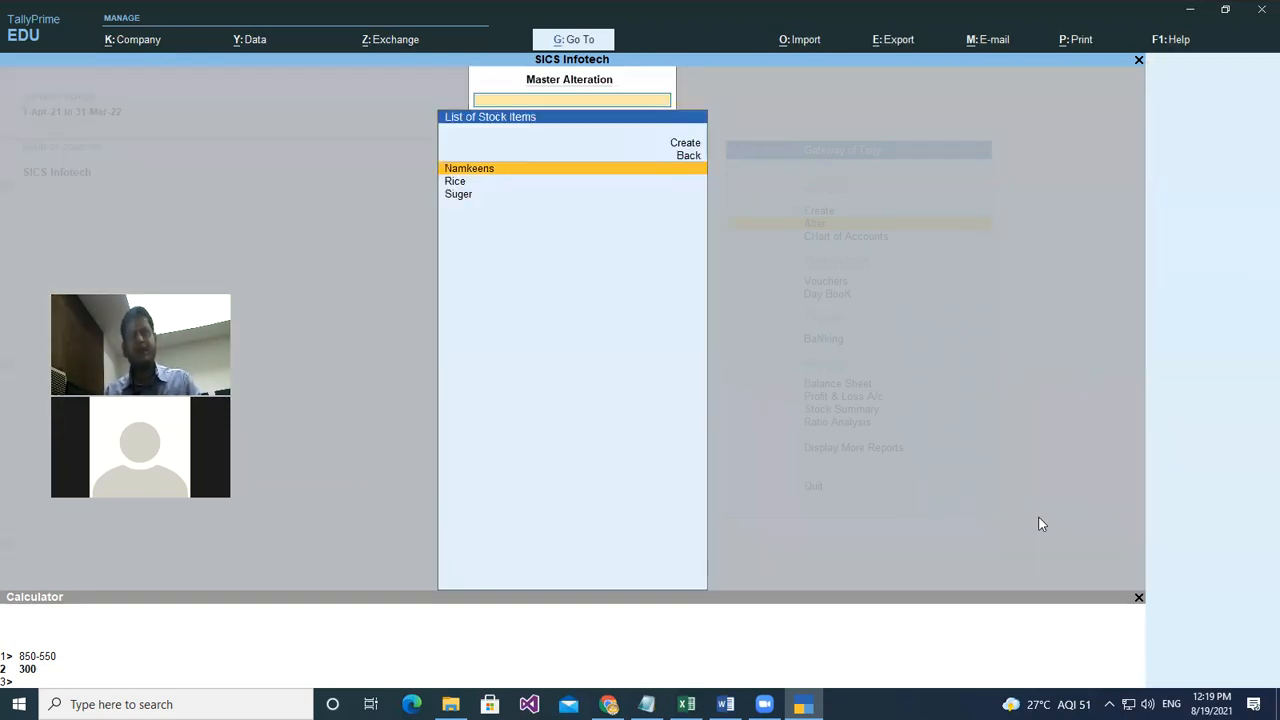
key(Escape)
key(Escape)
key(Down)
key(Down)
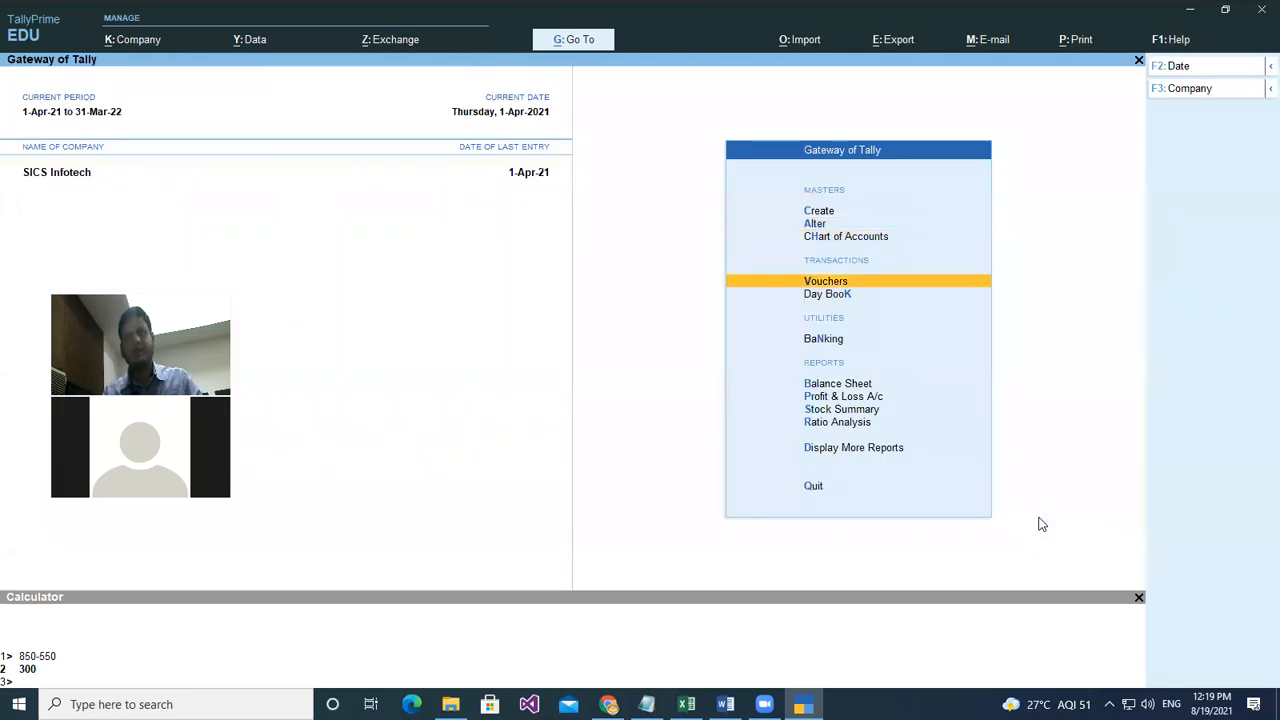
- Start a new Purchase voucher with supplier invoice 65, date 1-Apr-21 and Cash as party
key(Return)
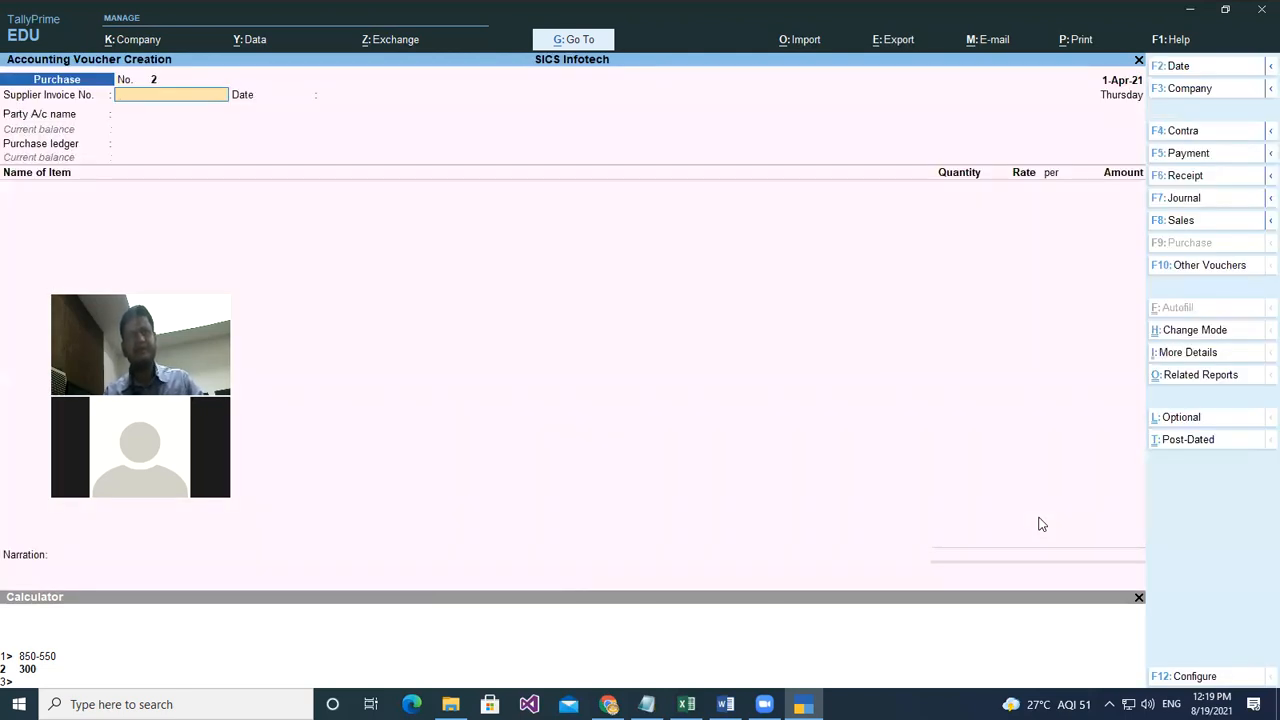
text(65)
key(Return)
key(Return)
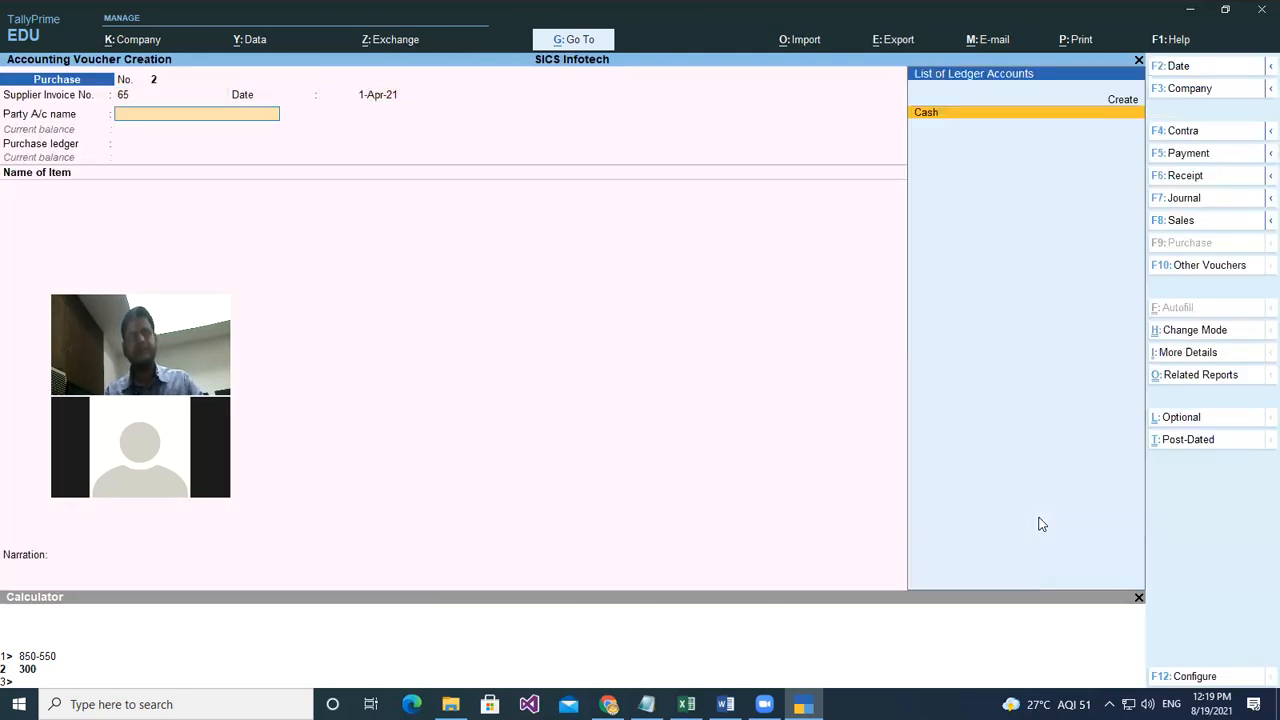
key(Return)
key(Return)
key(Return)
key(Return)
key(Return)
key(Return)
key(Return)
key(Return)
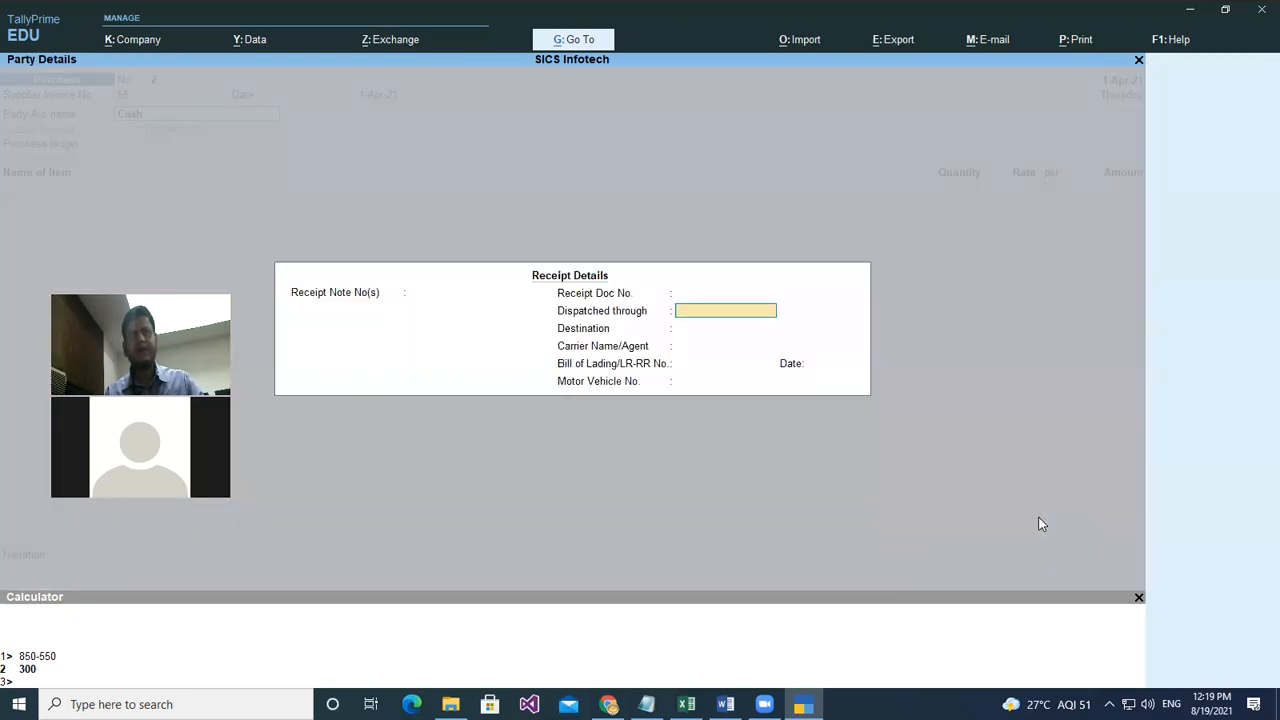
key(Return)
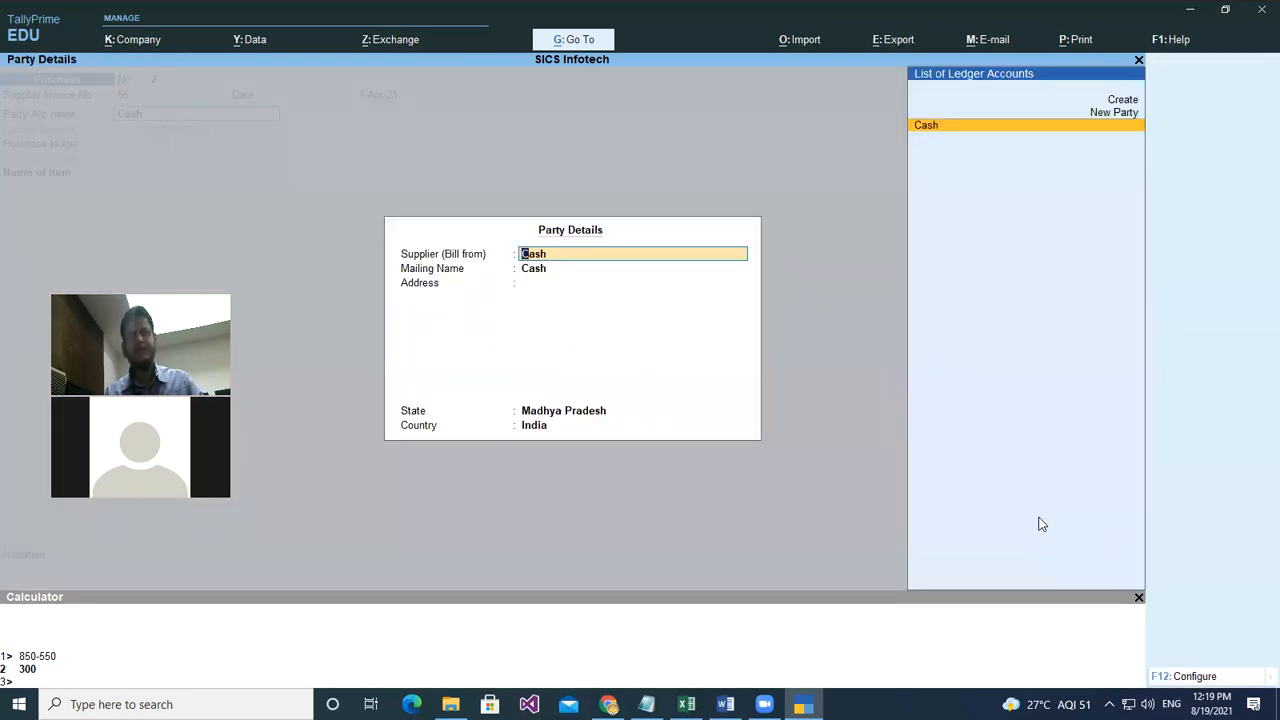
key(Return)
key(Return)
key(Return)
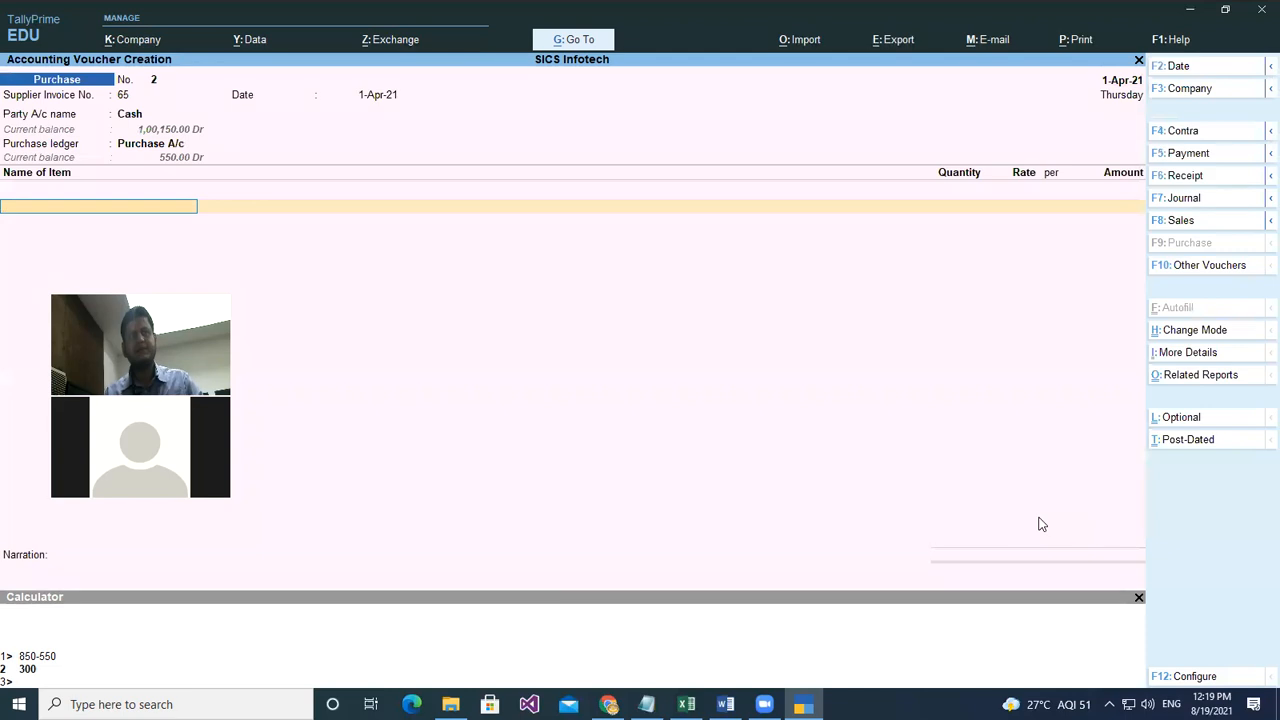
- Add Suger as the first item with quantity 3-800 kgs at rate 40.00
key(space)
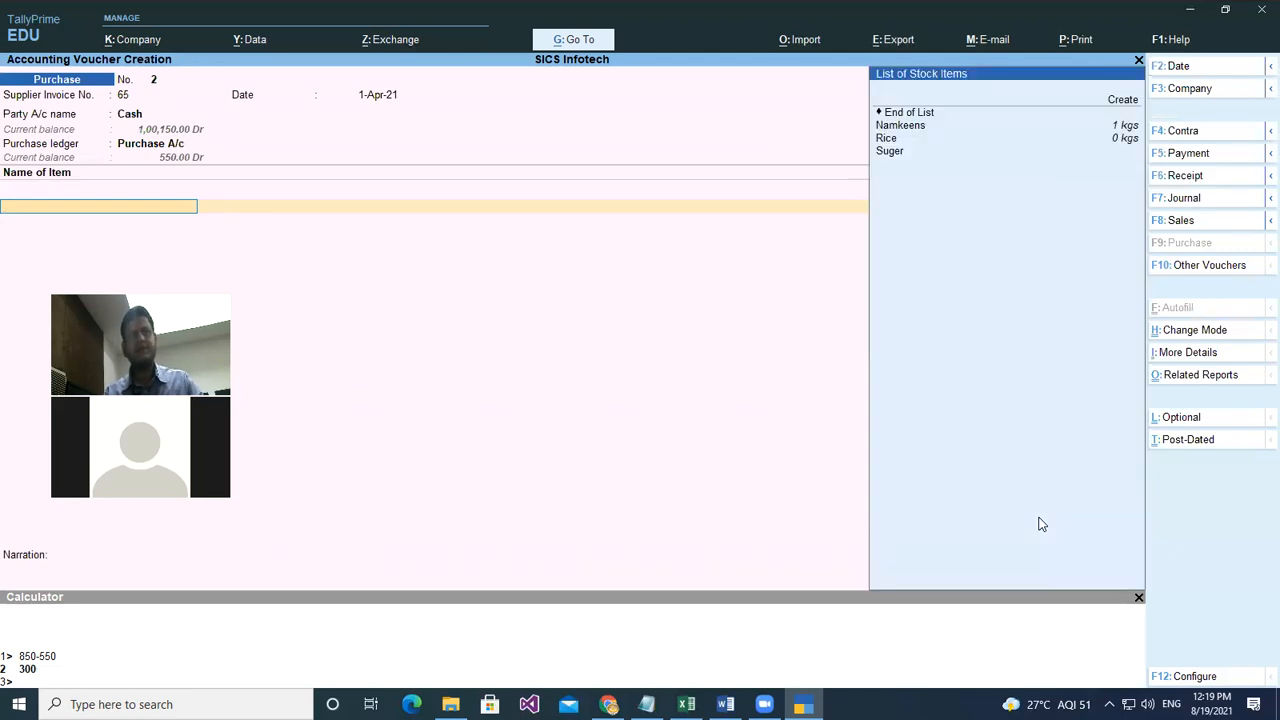
key(Down)
key(Down)
key(Down)
key(Down)
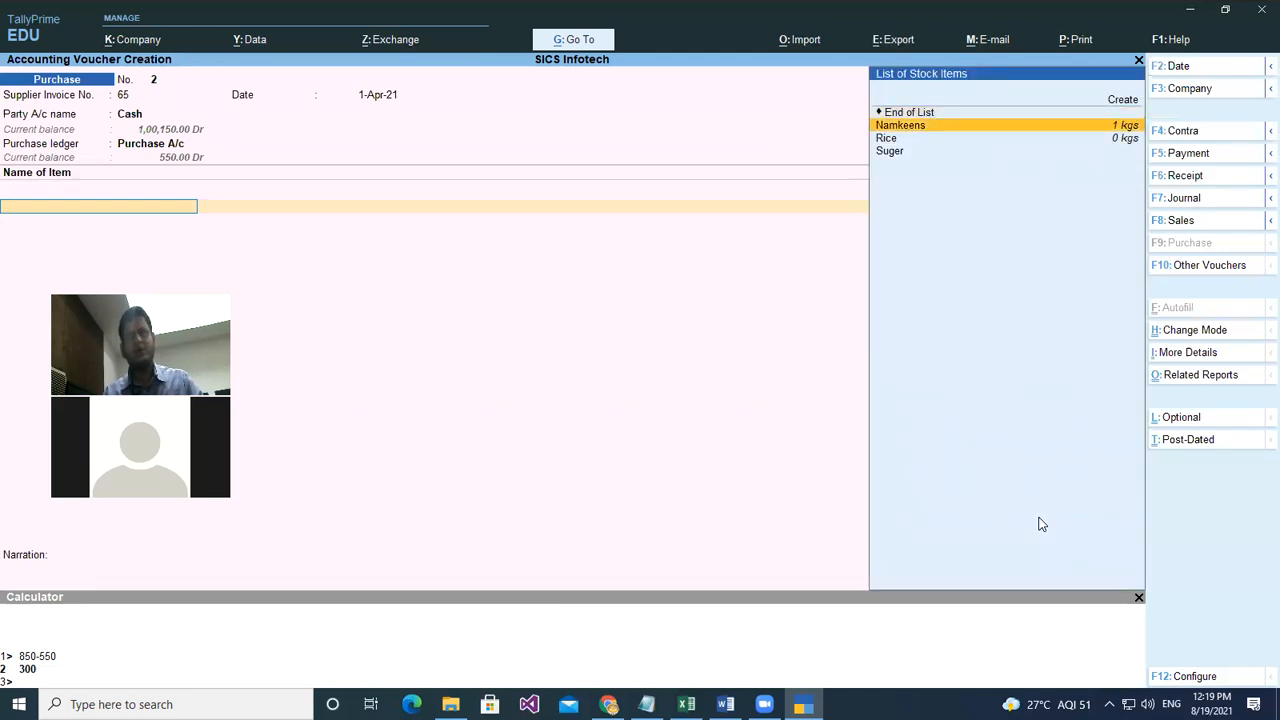
key(Down)
key(Return)
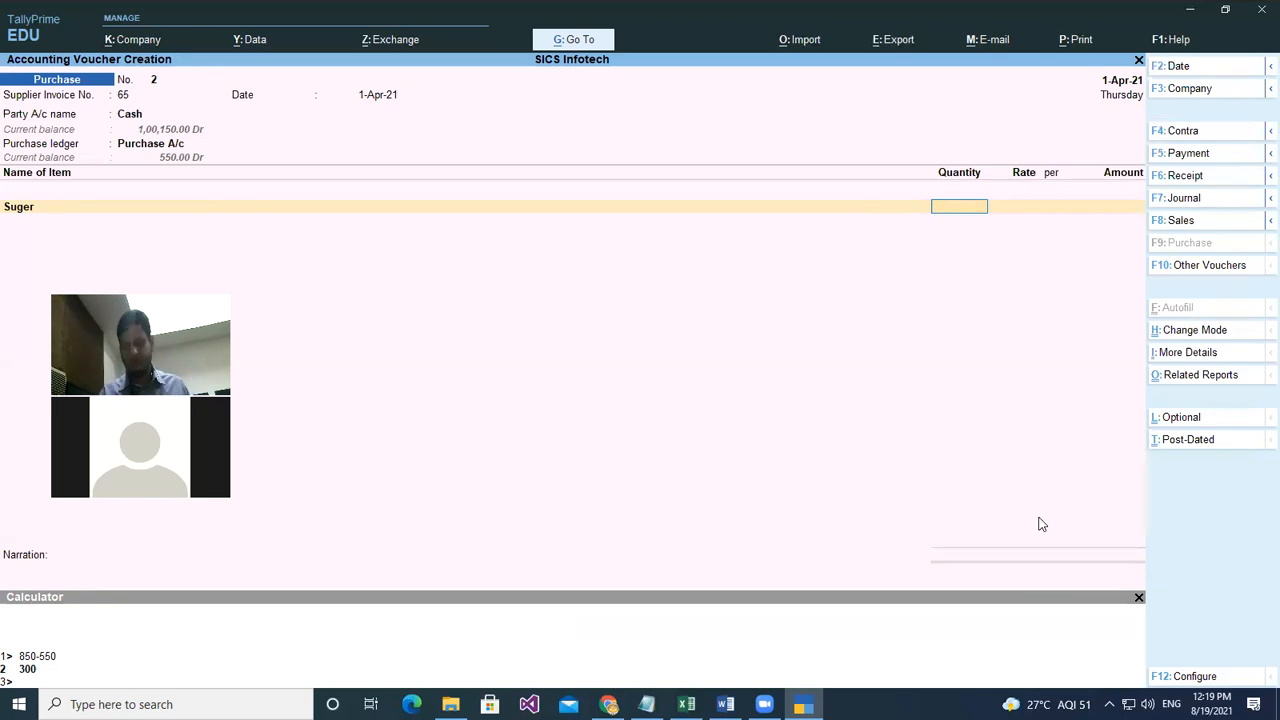
text(3.8)
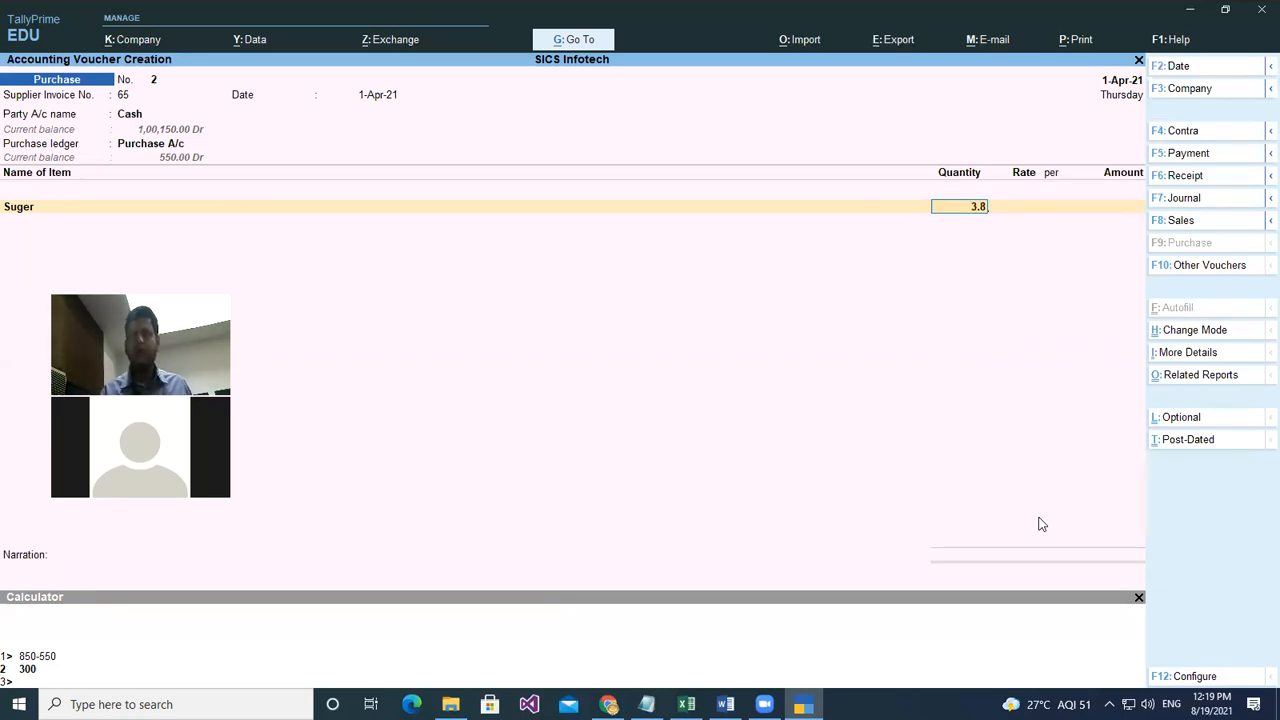
key(Return)
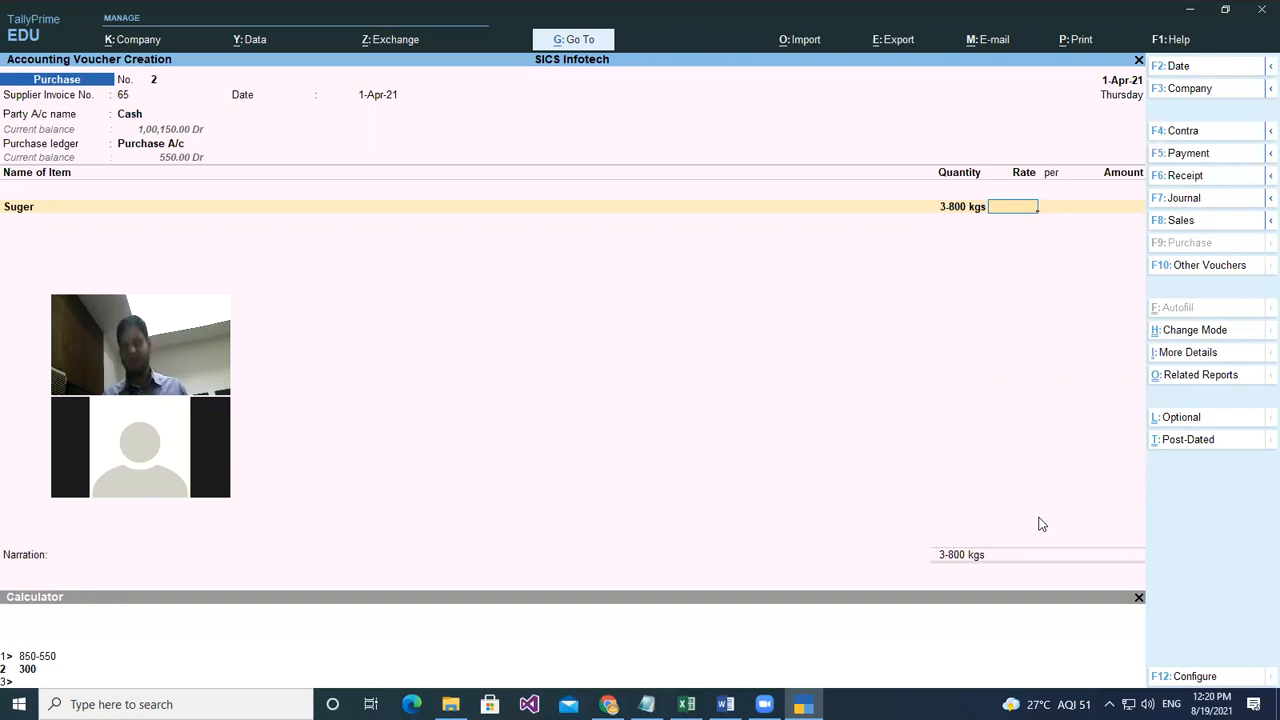
text(40)
key(Return)
key(Return)
key(Return)
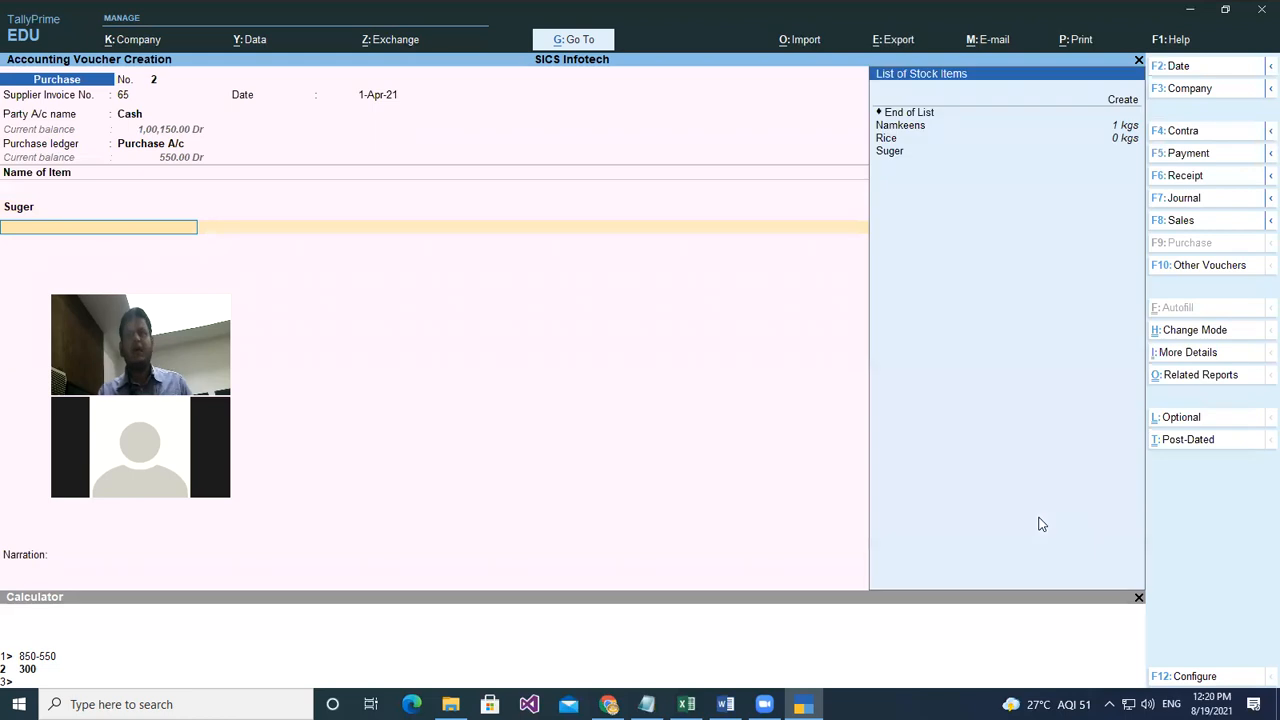
- Add Namkeens as the second item with quantity 3 kgs at rate 150.00
key(Down)
key(Down)
key(Up)
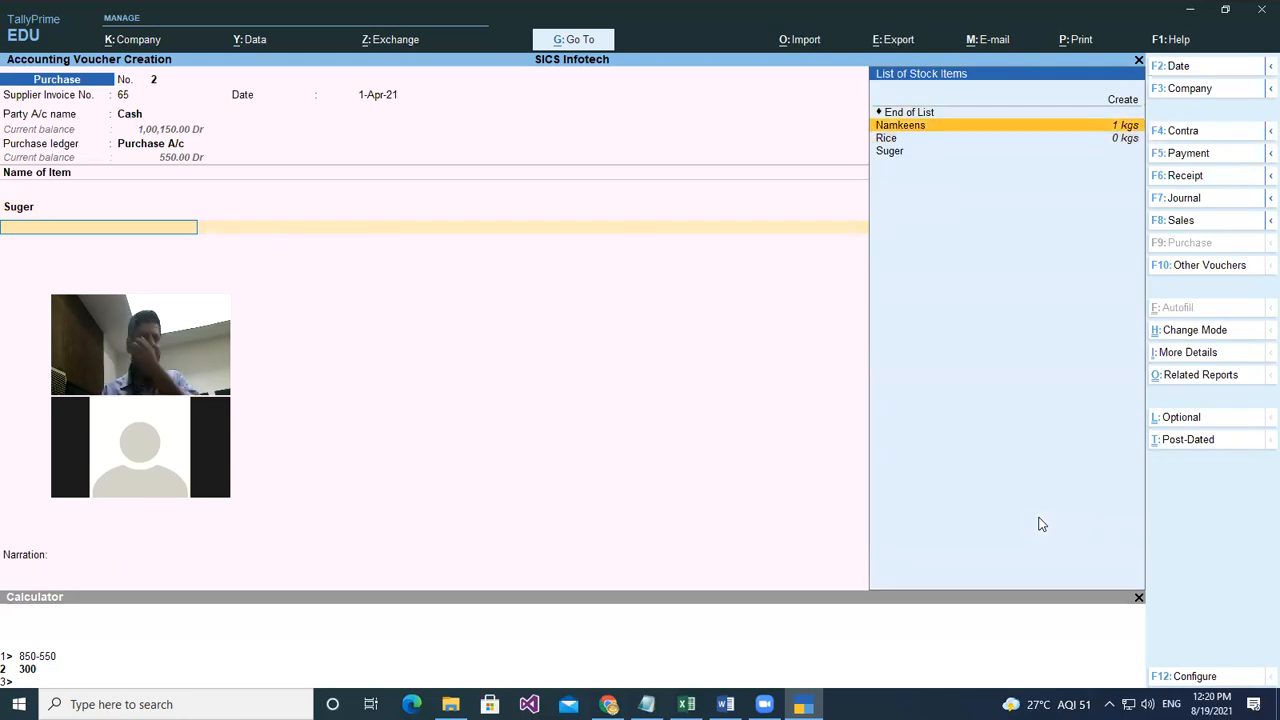
key(Return)
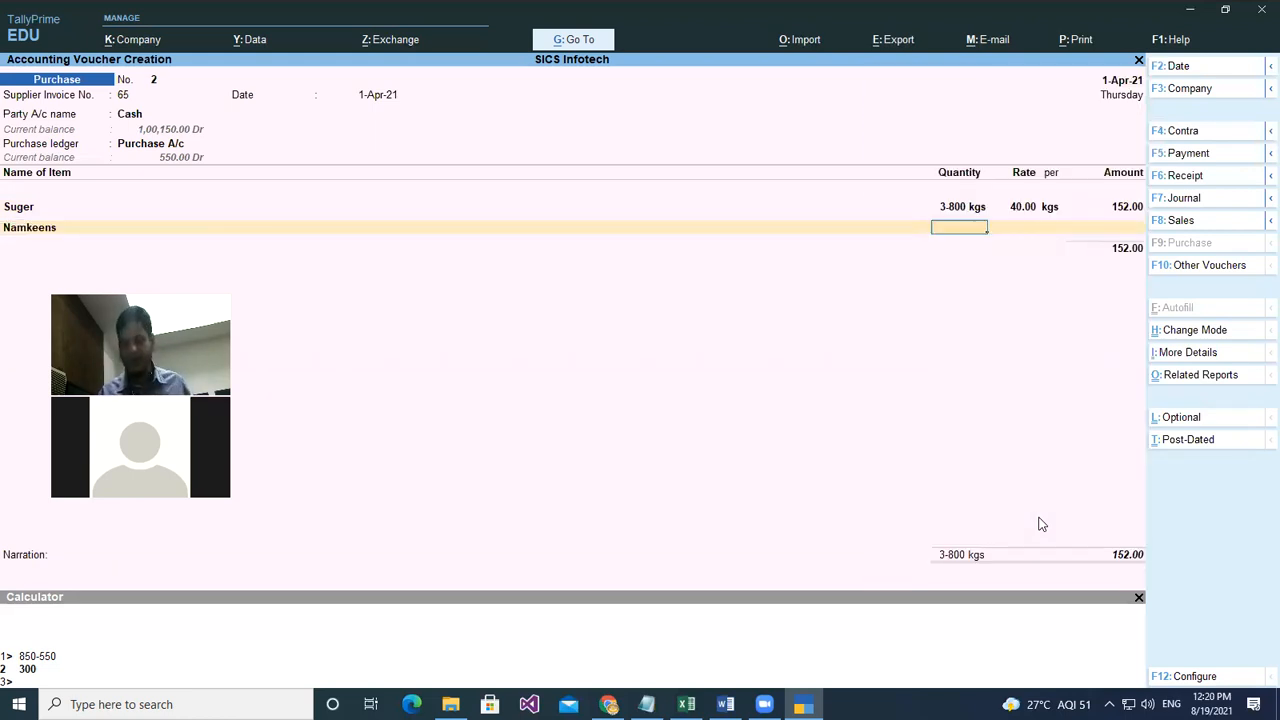
text(3)
key(Return)
text(150)
key(Return)
- Add Rice as the third item with quantity 6 kgs
key(Return)
key(Return)
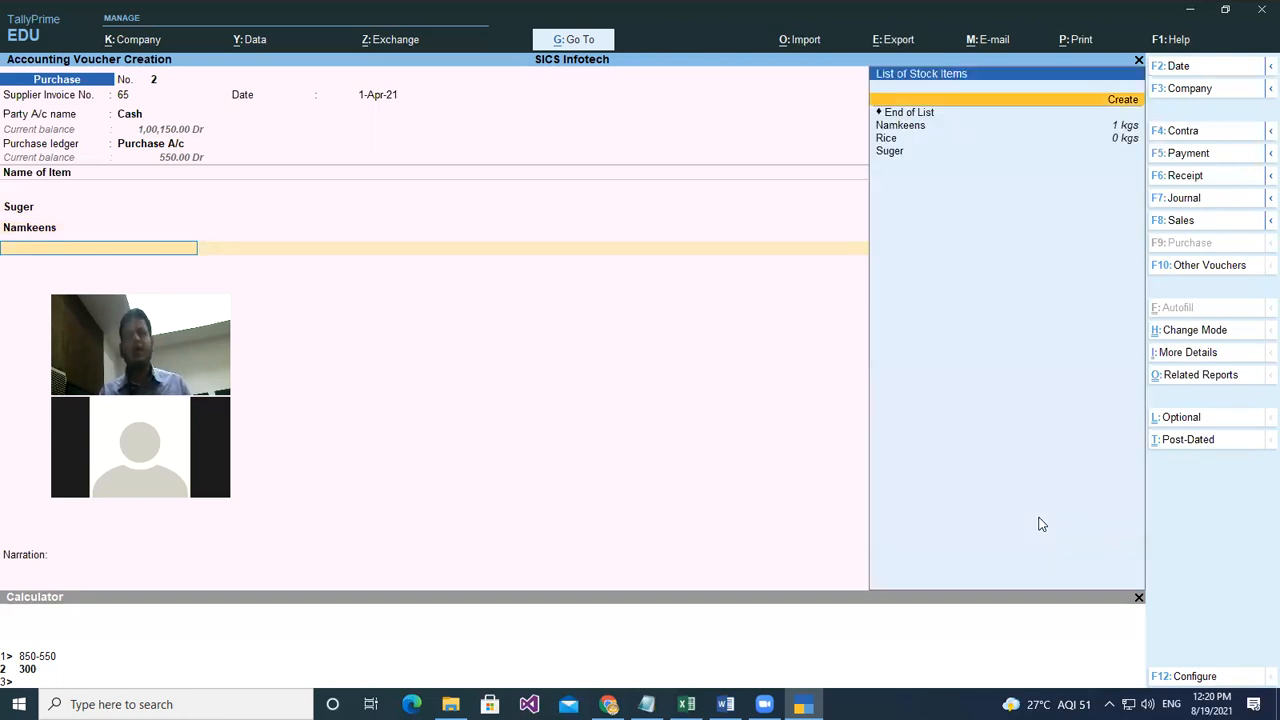
key(Down)
key(Return)
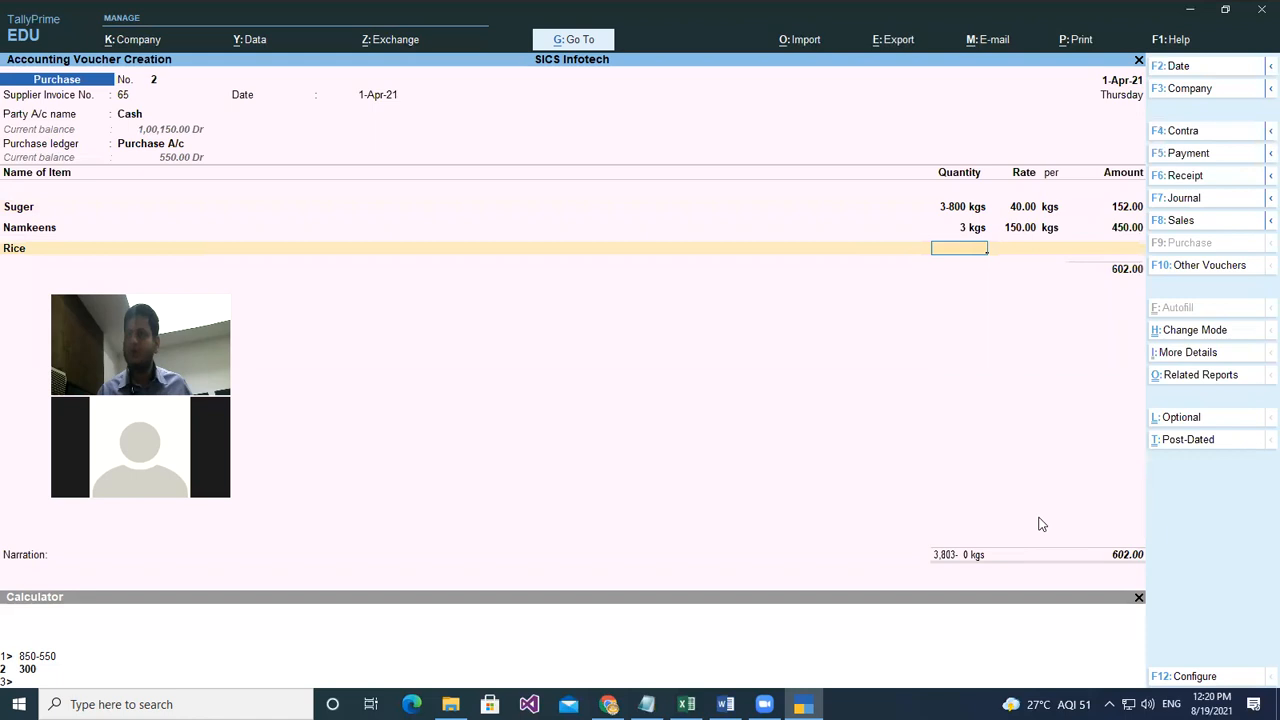
text(6)
key(Return)
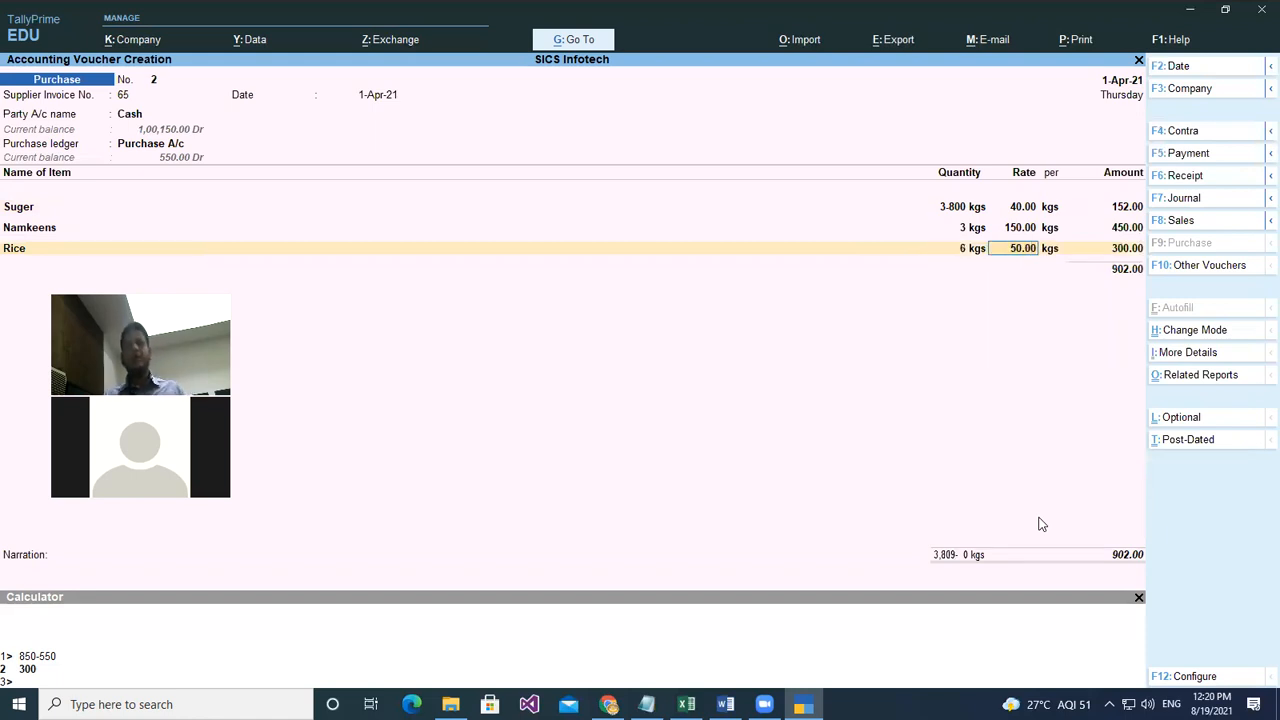
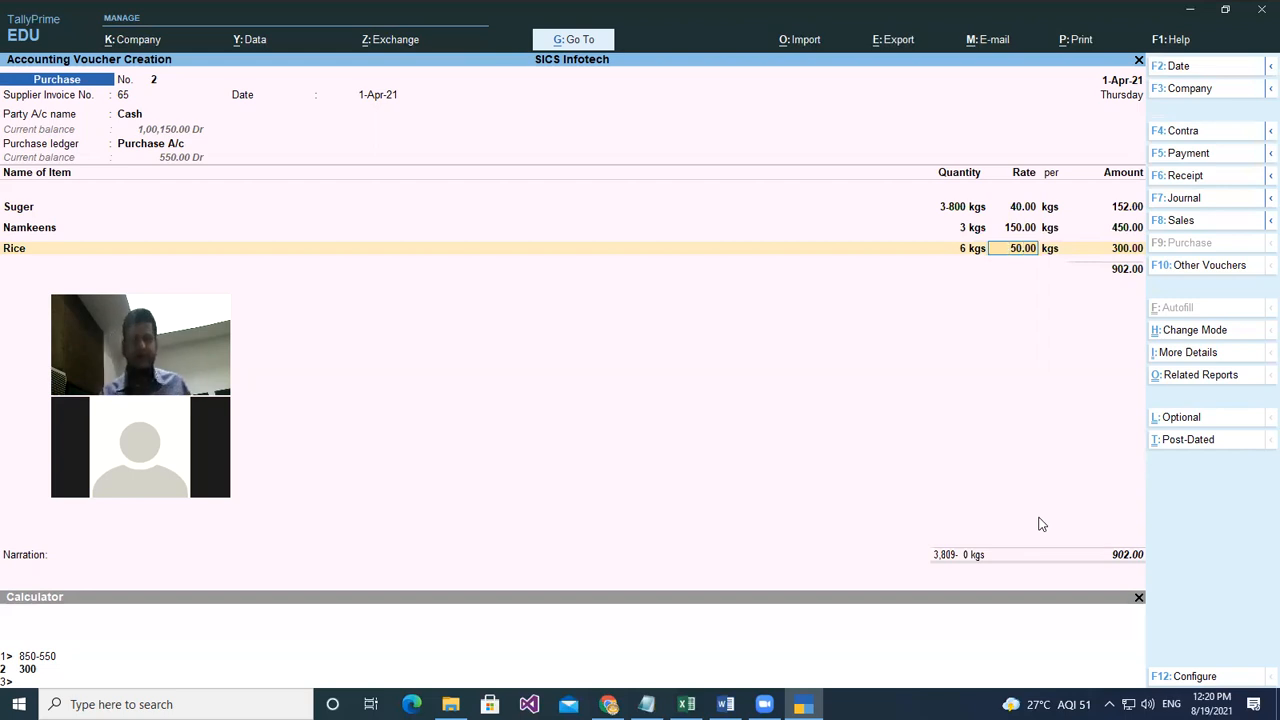
- End the item list, skip narration and save purchase voucher No. 2 totalling 902.00
key(Return)
key(Return)
key(Return)
key(Return)
key(Return)
key(Return)
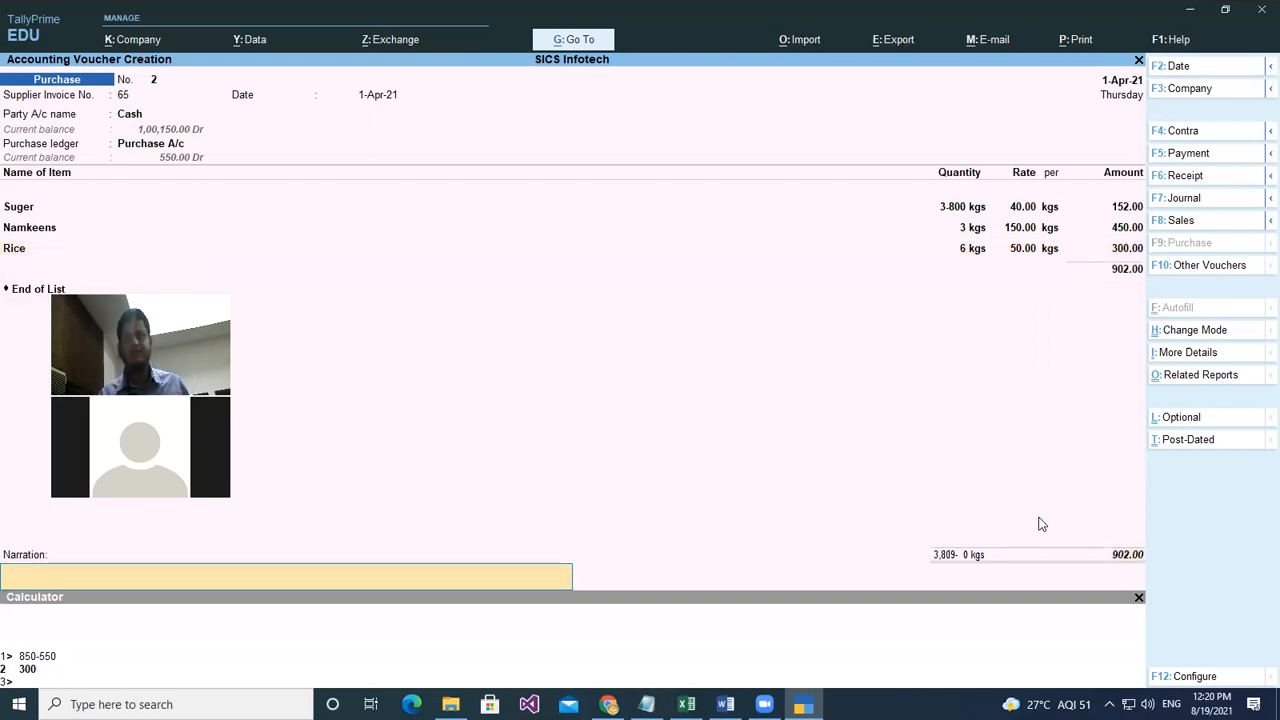
key(Return)
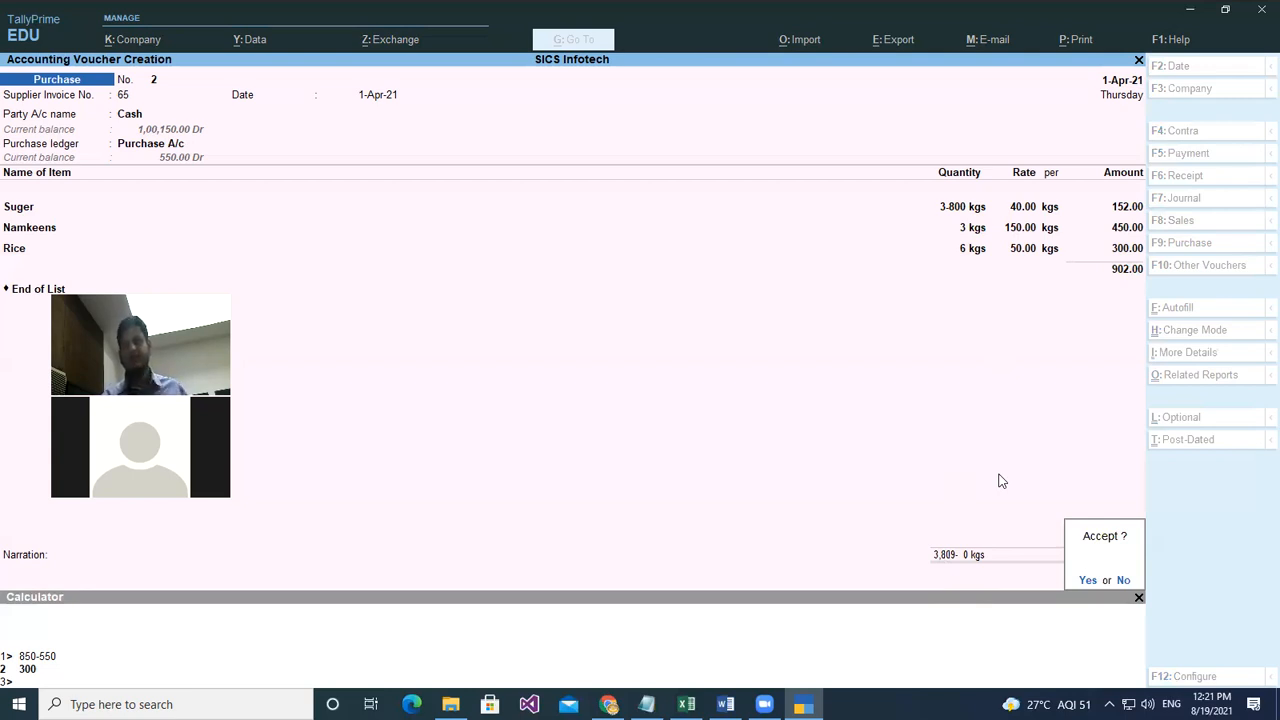
key(y)
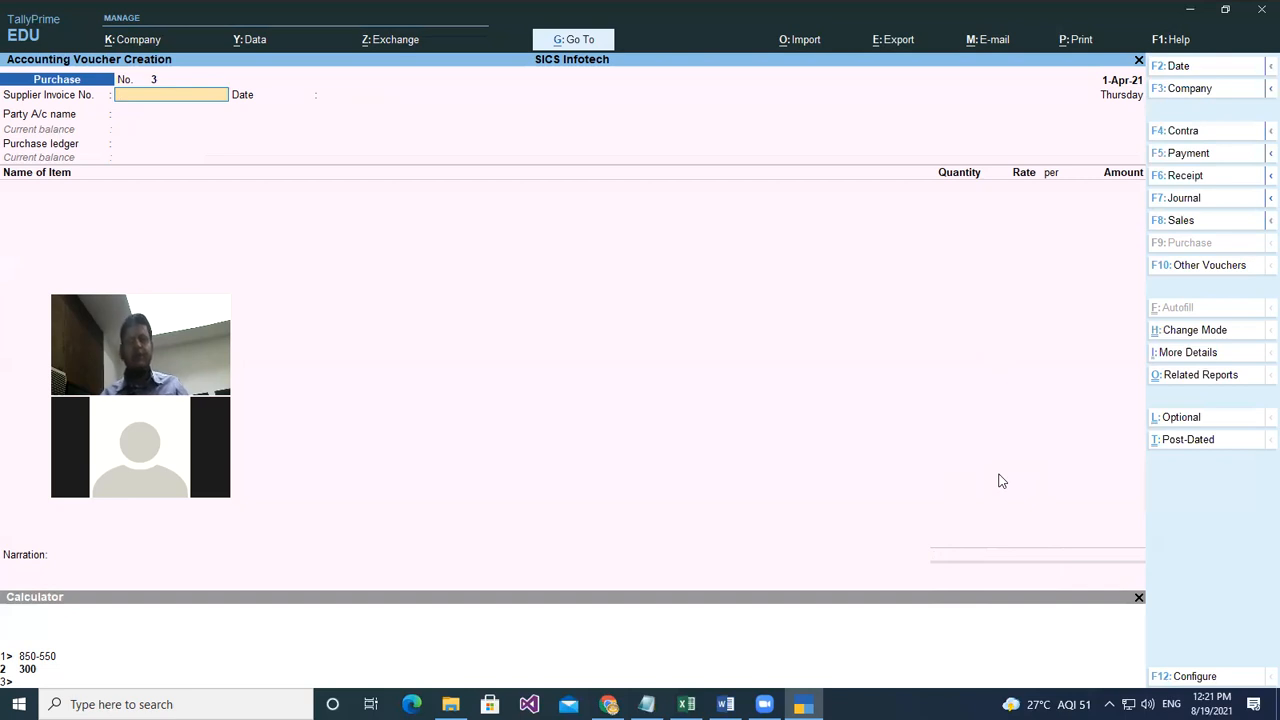
- Quit voucher entry and open the Day Book for 1-Apr-21 from Gateway of Tally
key(Escape)
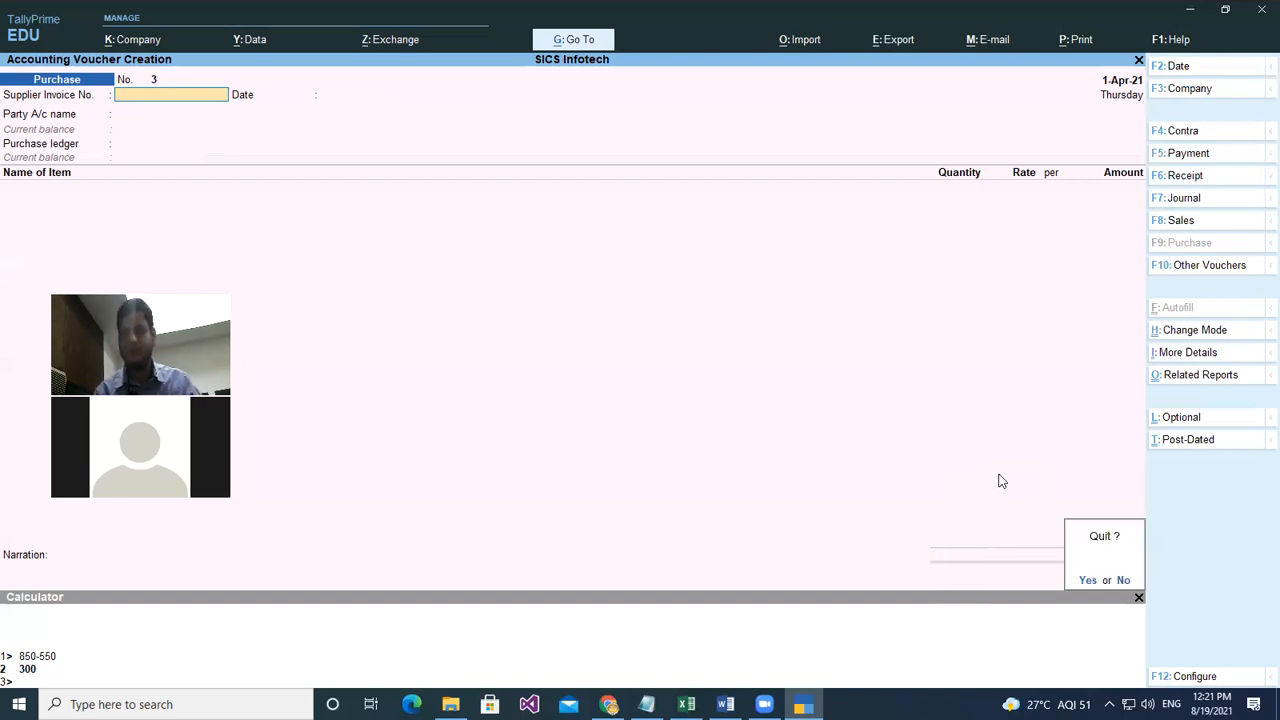
key(y)
key(Up)
key(Up)
key(Return)
key(Down)
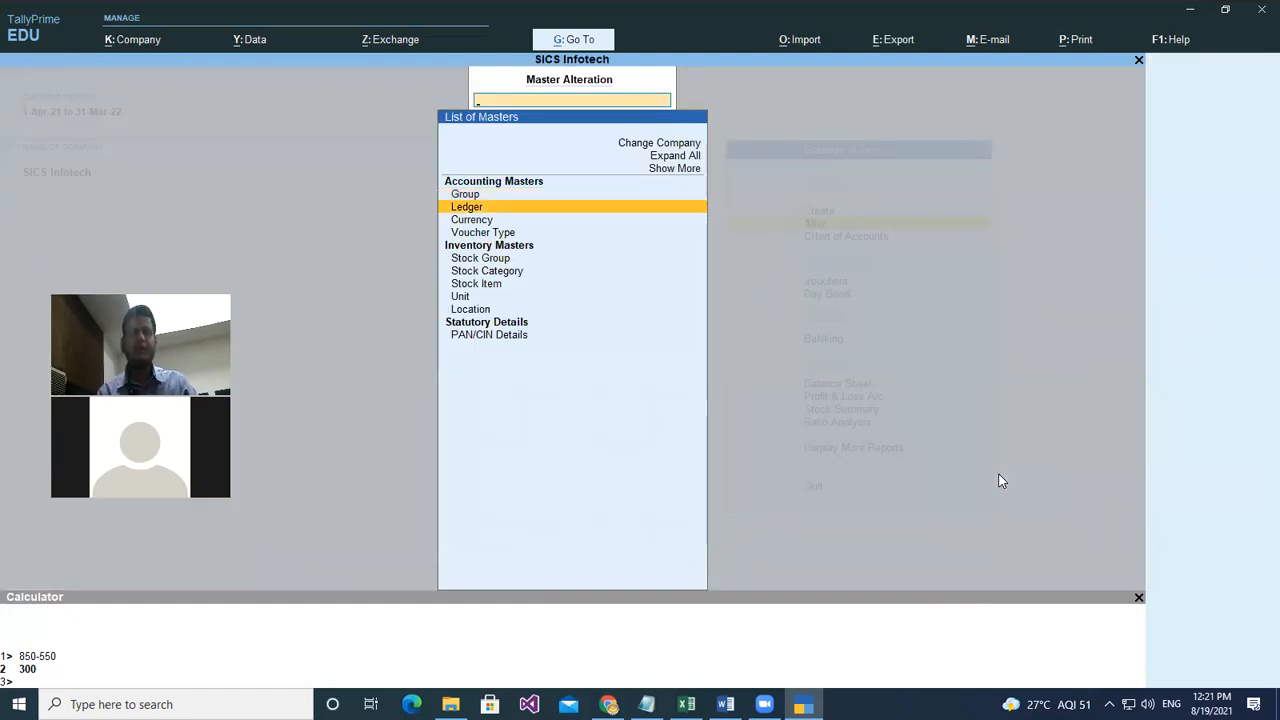
key(Escape)
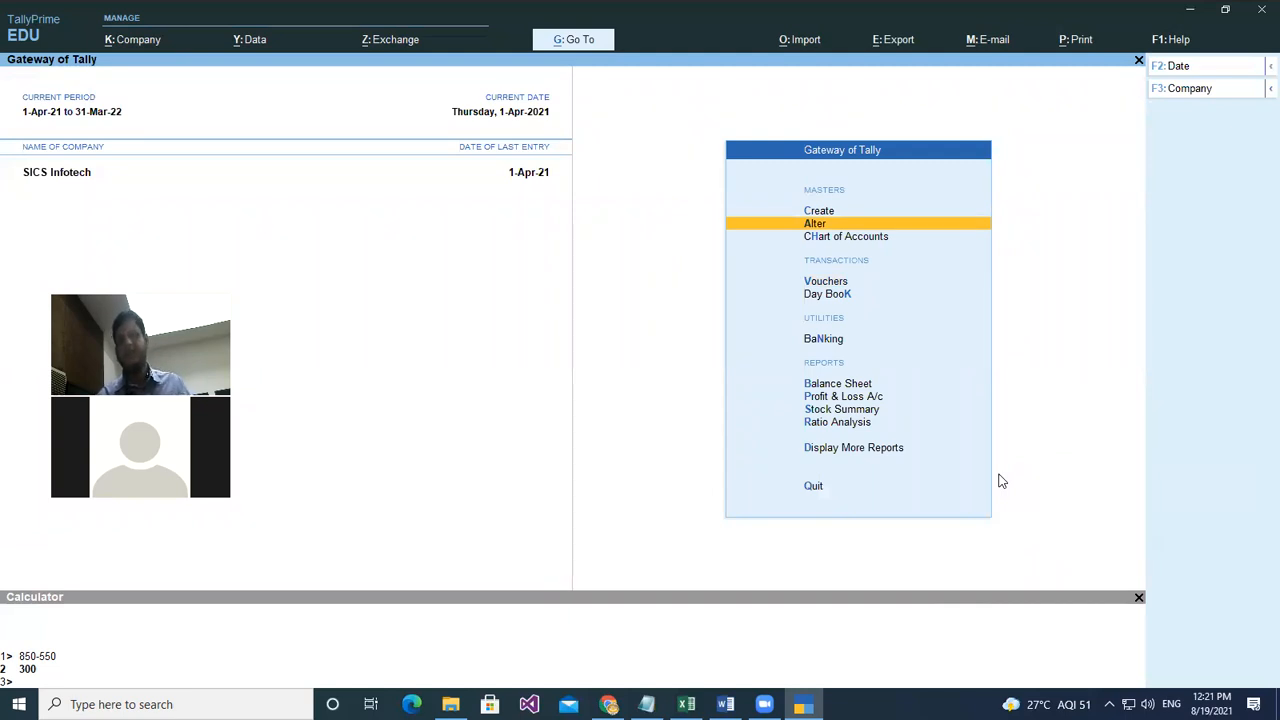
key(Down)
key(Down)
key(Down)
key(Return)
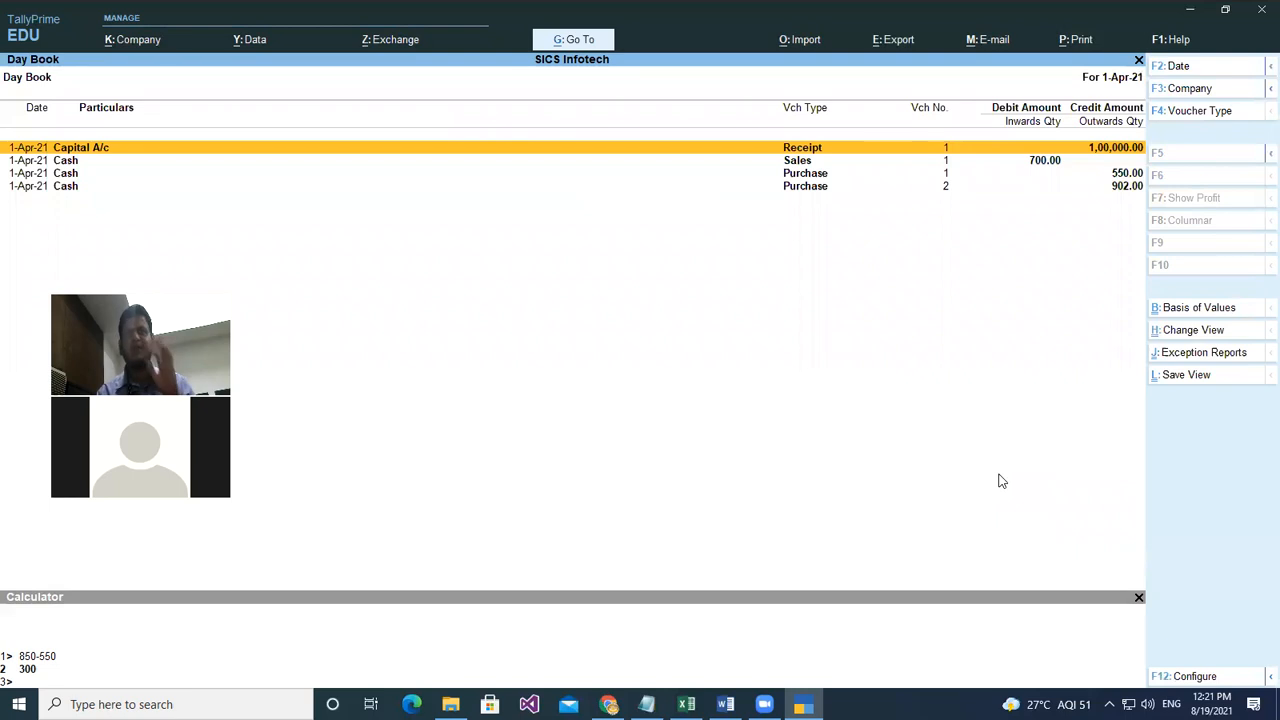
- Delete the 902.00 purchase voucher from the Day Book
key(Down)
key(Down)
key(Down)
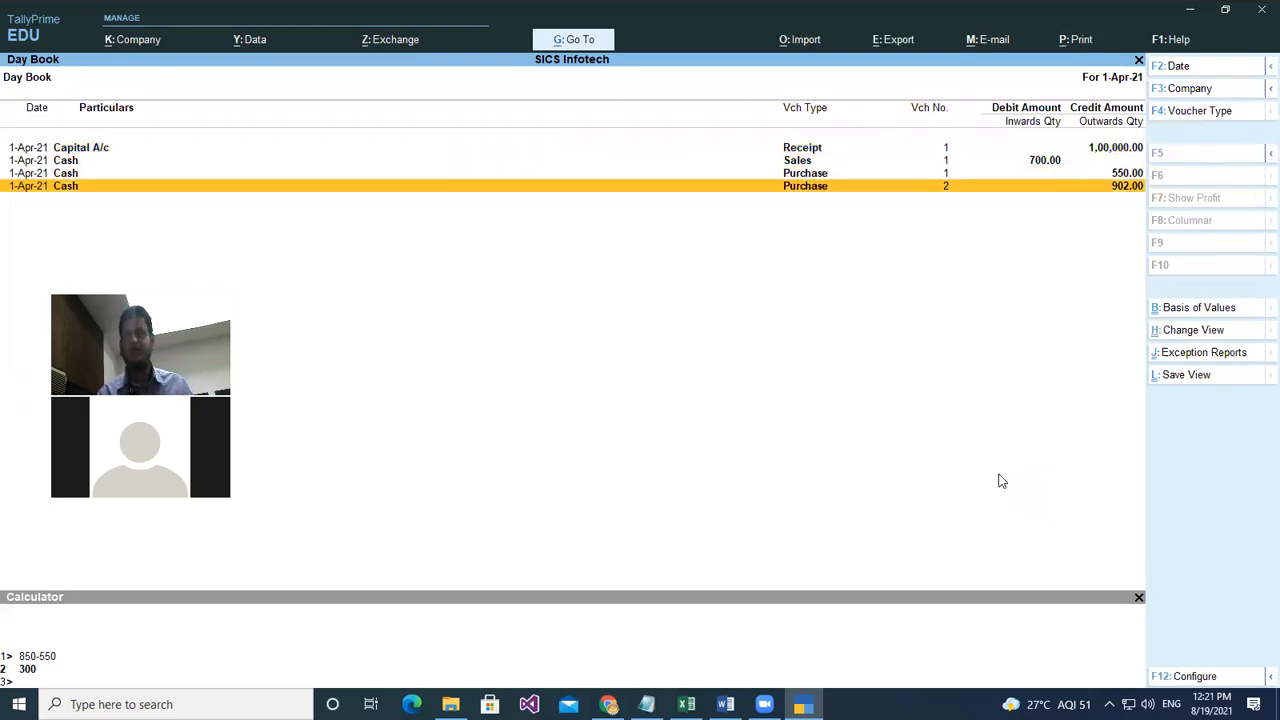
key(Up)
key(Up)
key(Down)
key(Down)
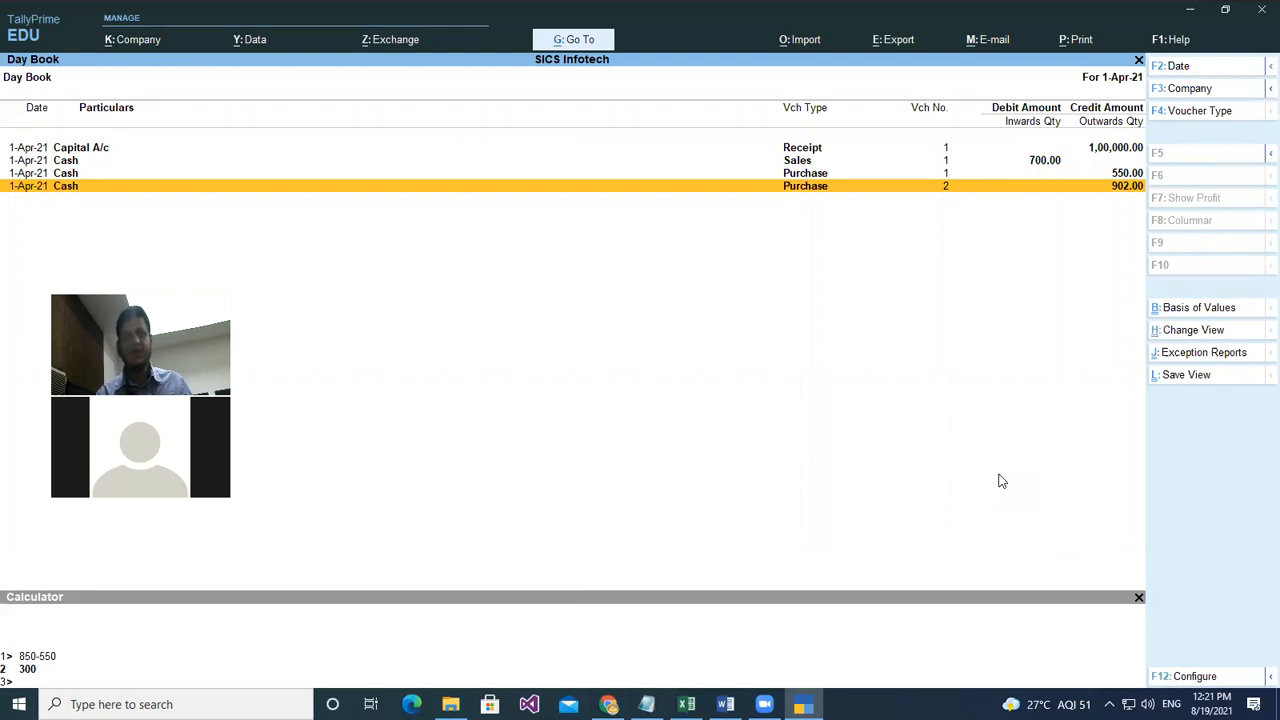
key(ctrl)
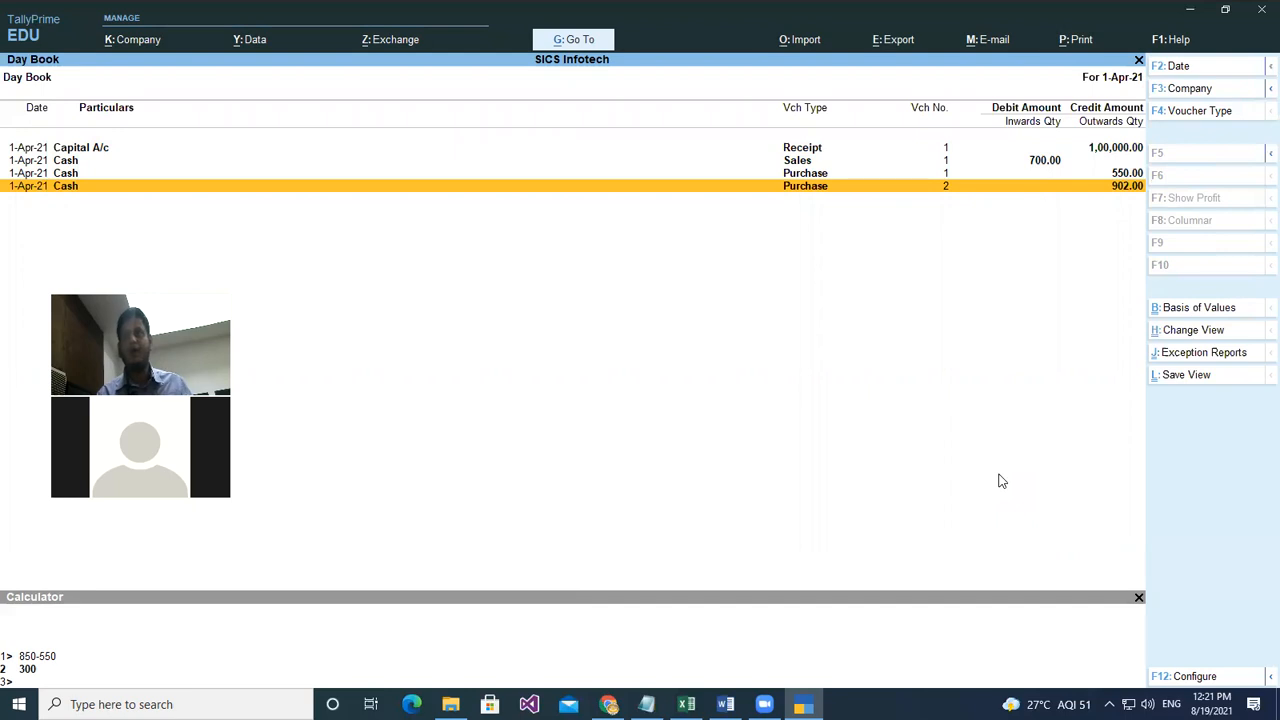
key(alt)
key(alt+d)
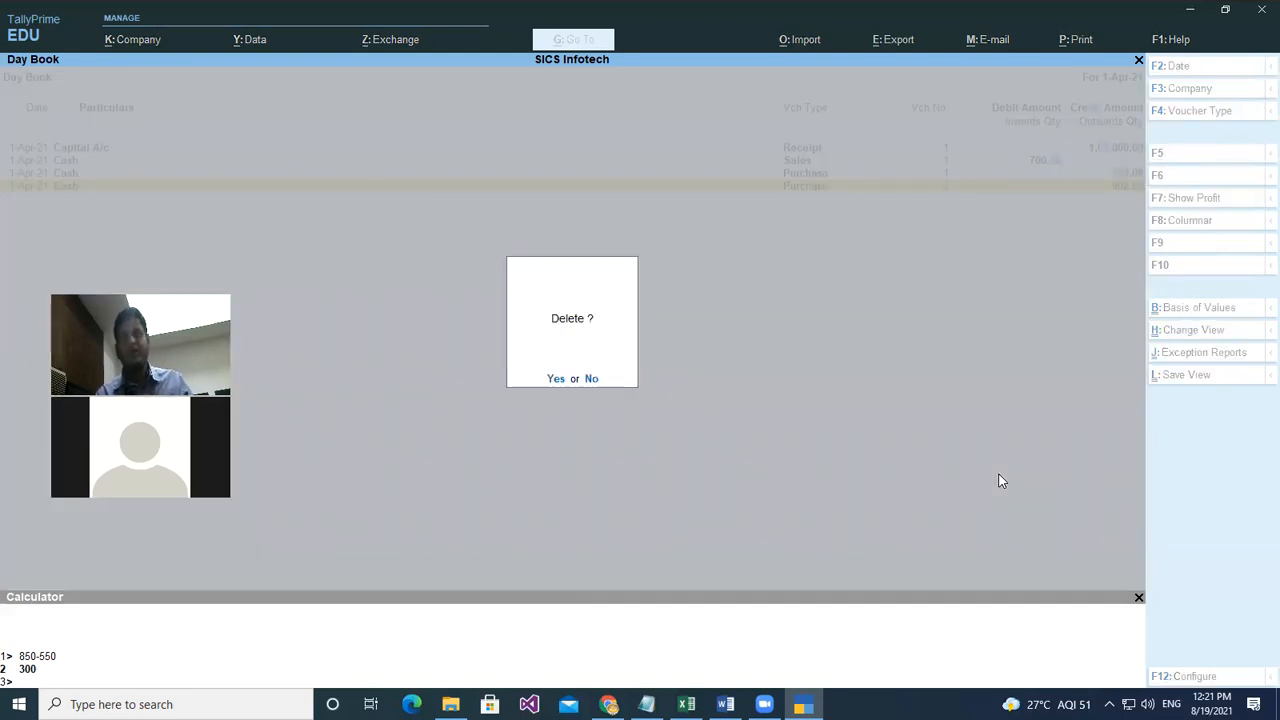
key(y)
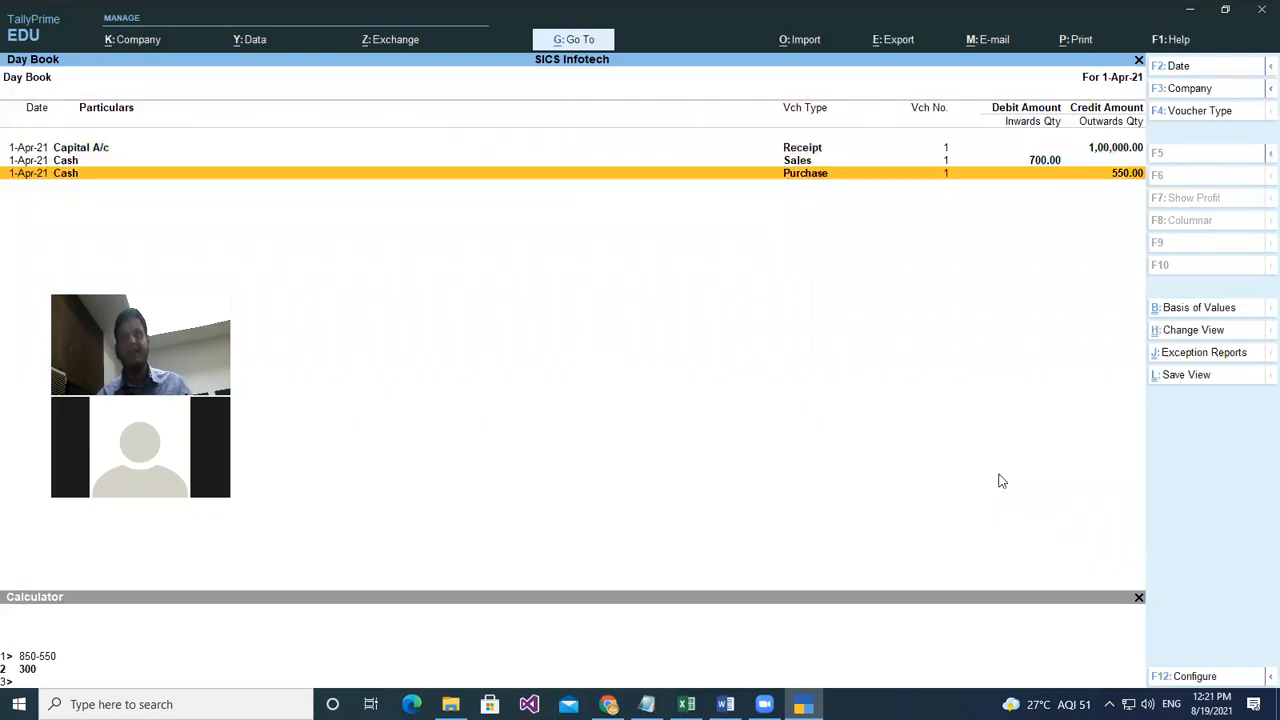
- Delete the 550.00 purchase voucher and the 700.00 sales voucher, then return to Gateway of Tally
key(alt)
key(alt+d)
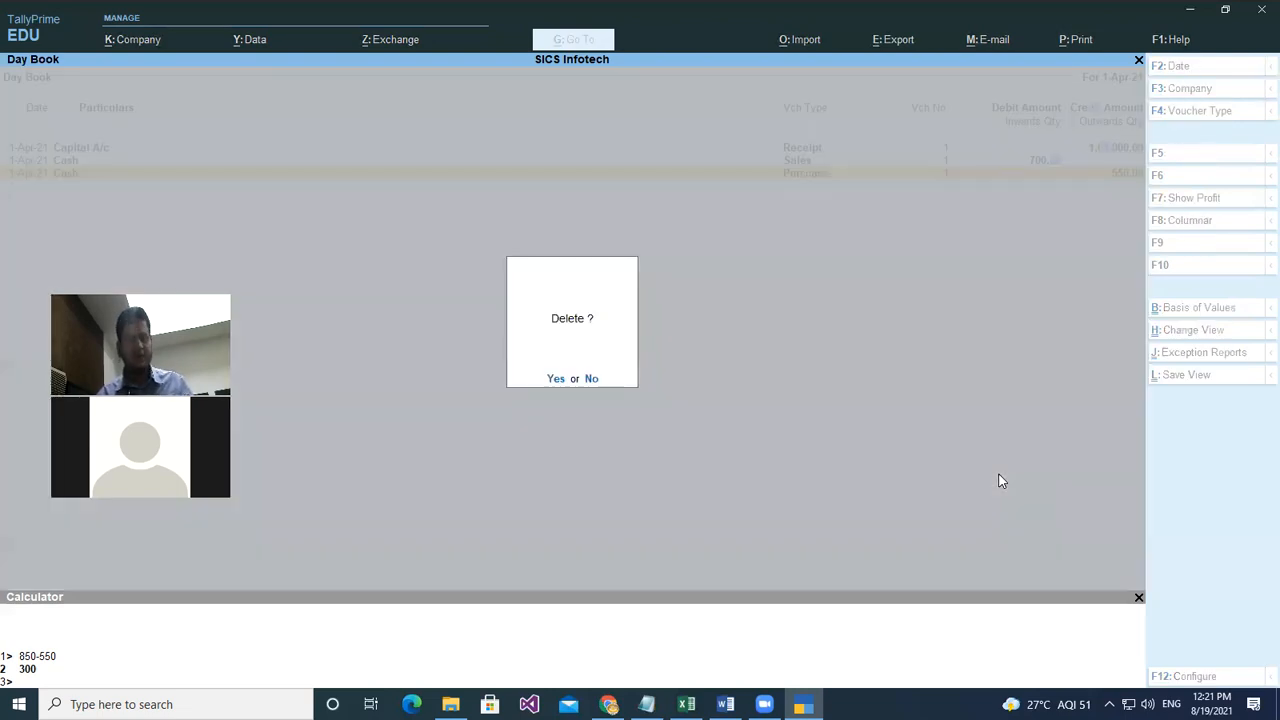
key(y)
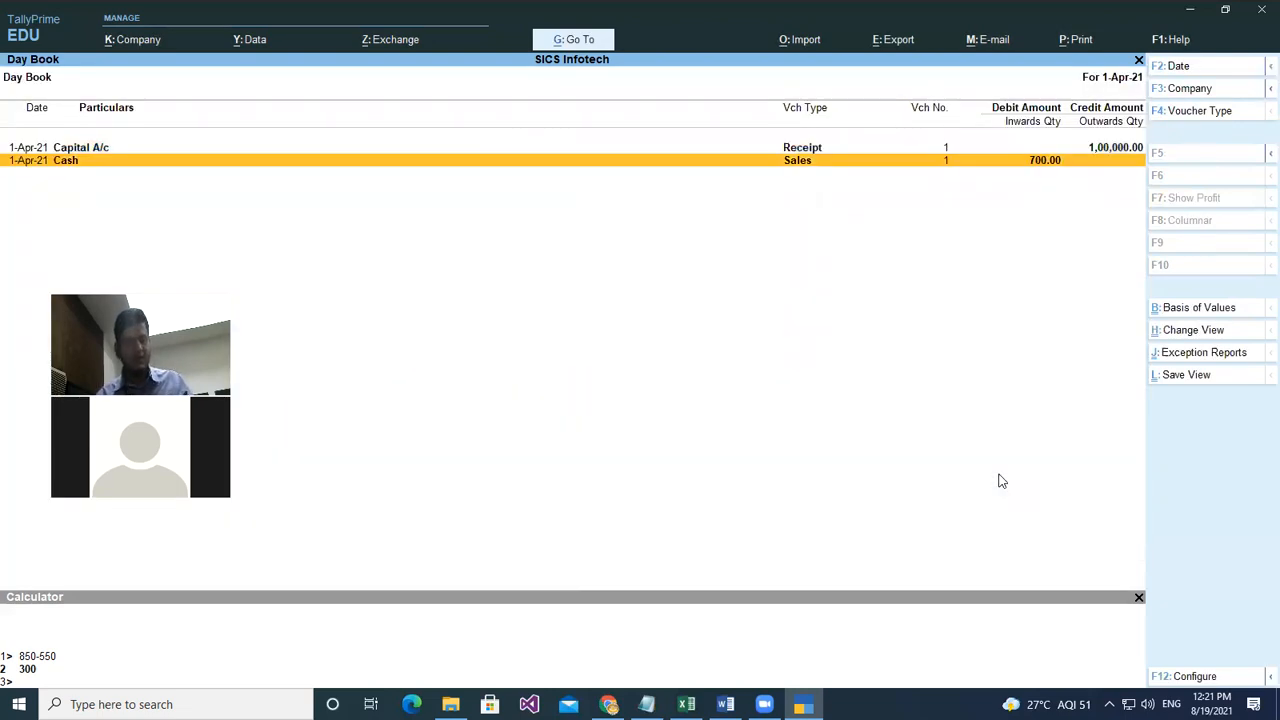
key(alt+d)
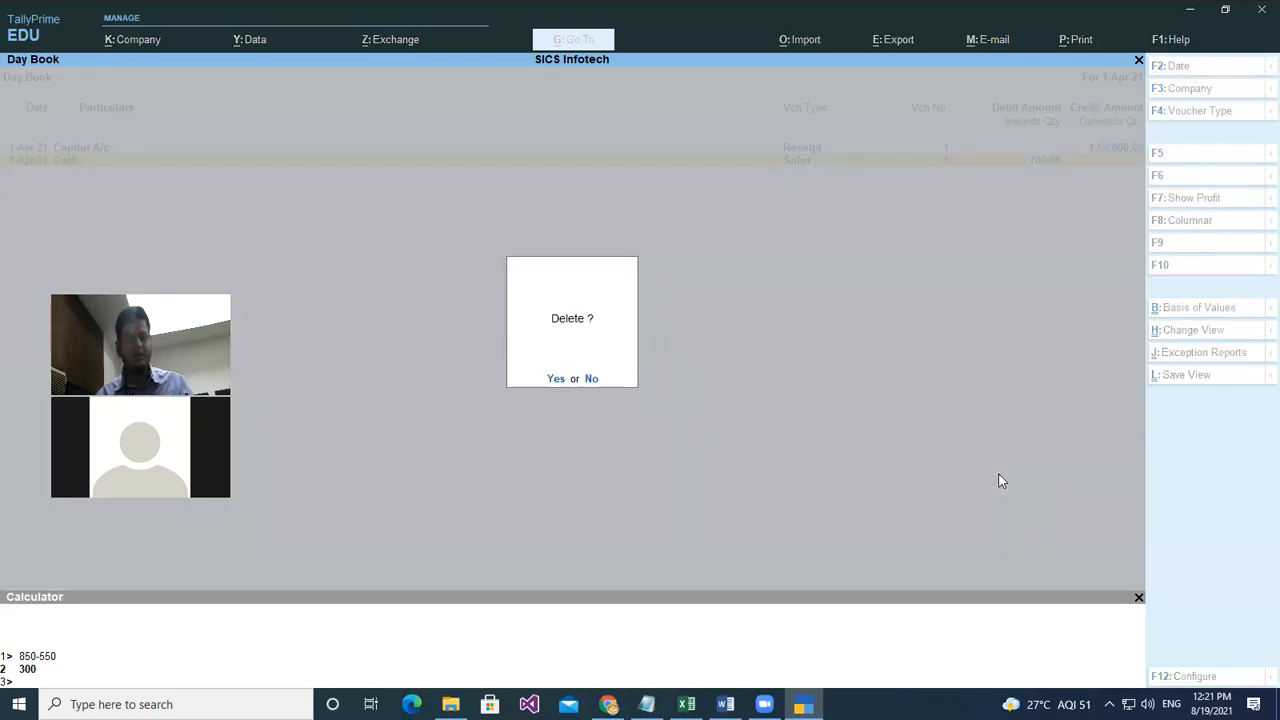
key(y)
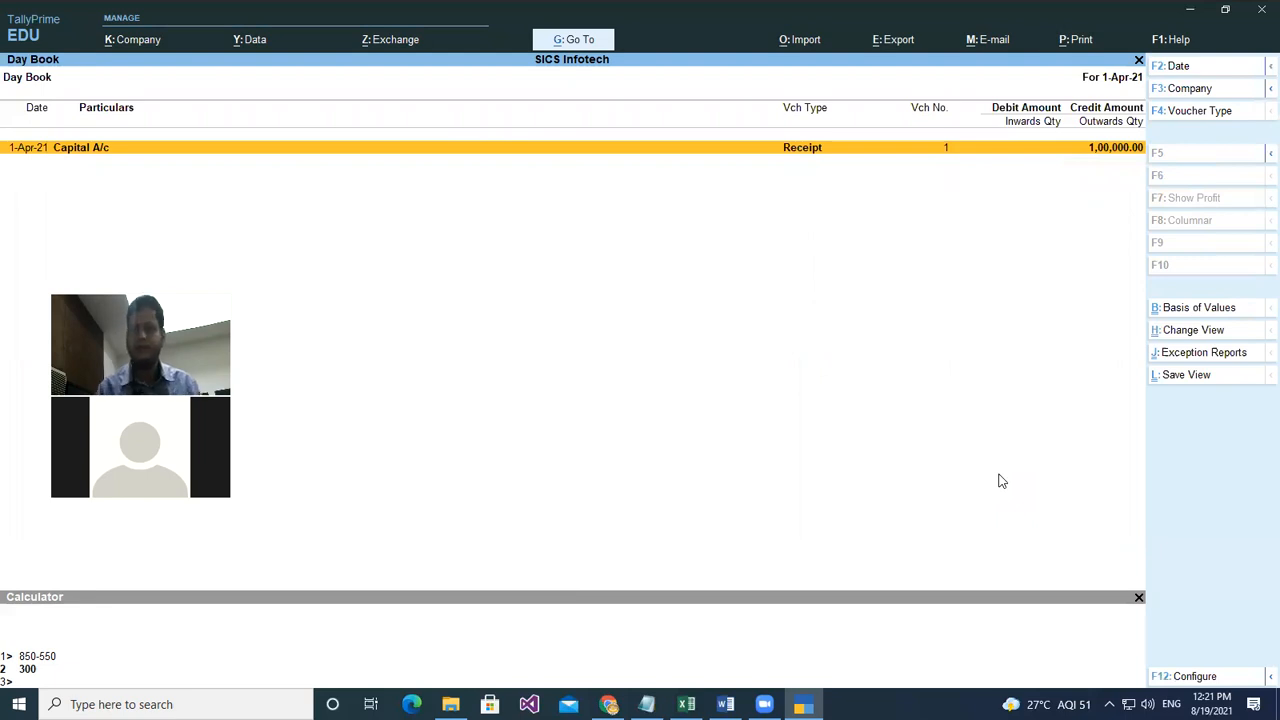
key(Escape)
key(Up)
key(Up)
key(Up)
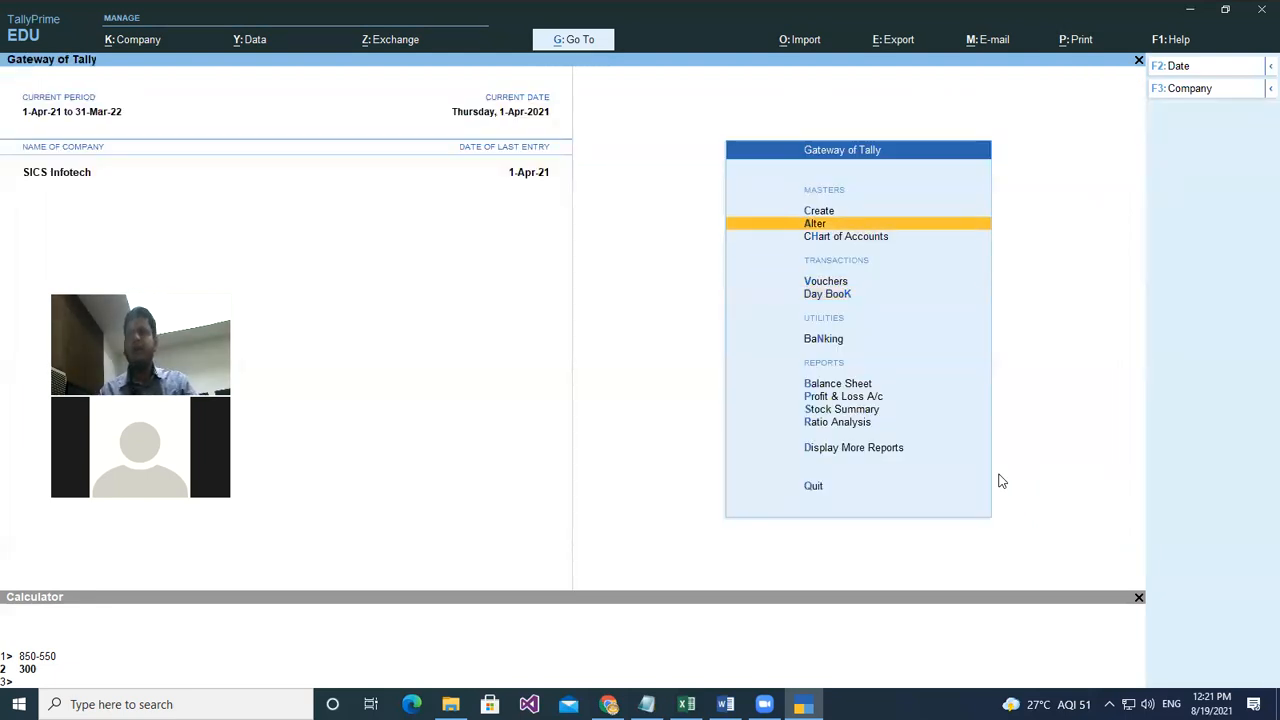
- Change the Namkeens stock item's unit to kgs of 1000 grms
key(Return)
key(Down)
key(Down)
key(Down)
key(Down)
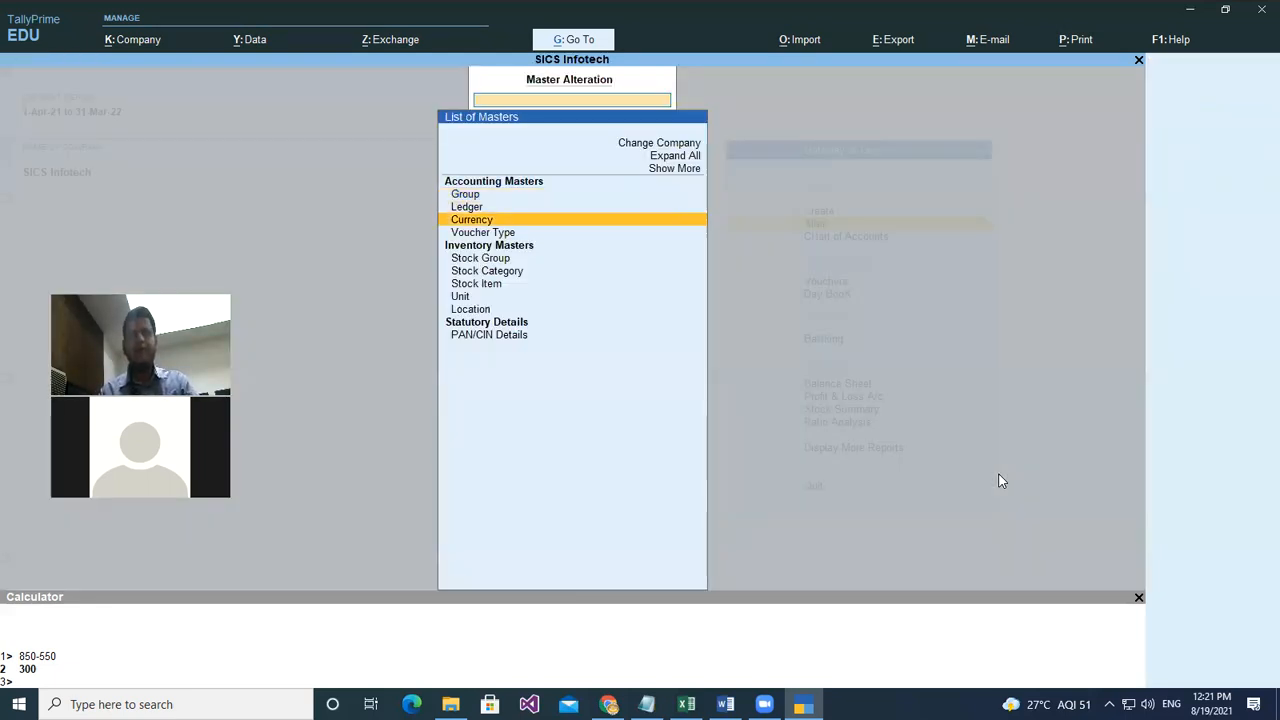
key(Down)
key(Down)
key(Return)
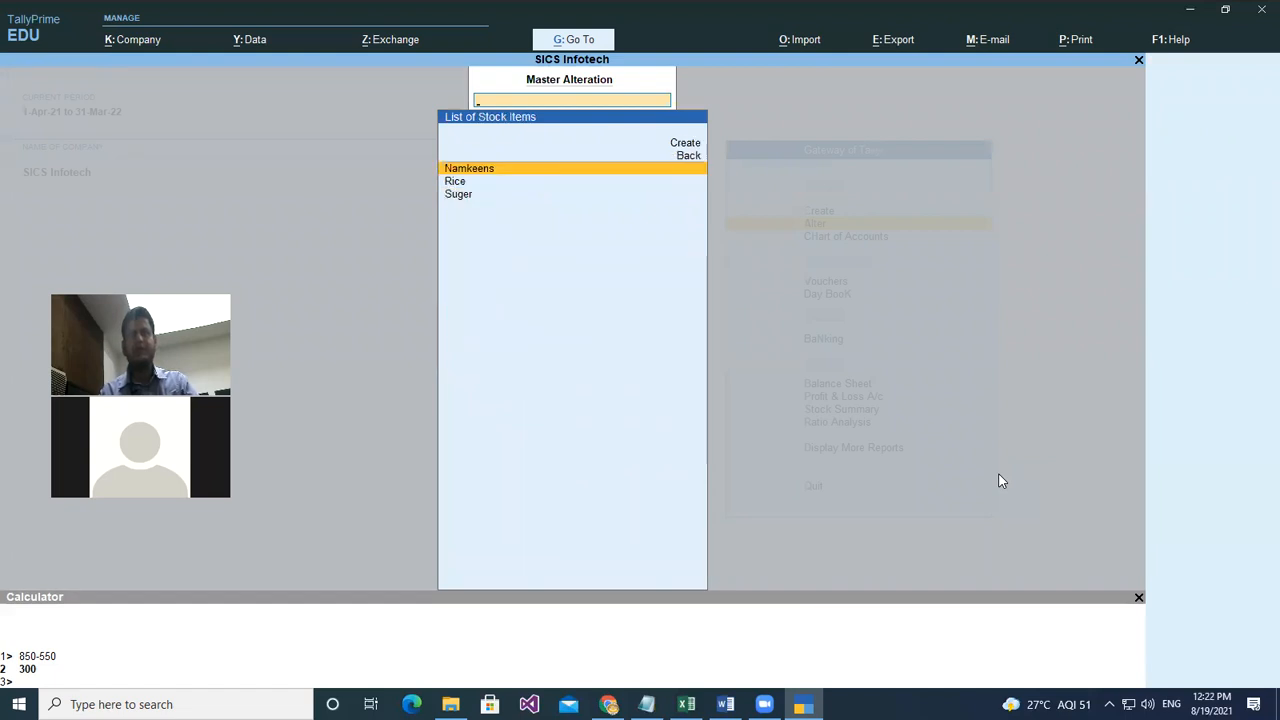
key(Return)
key(Return)
key(Return)
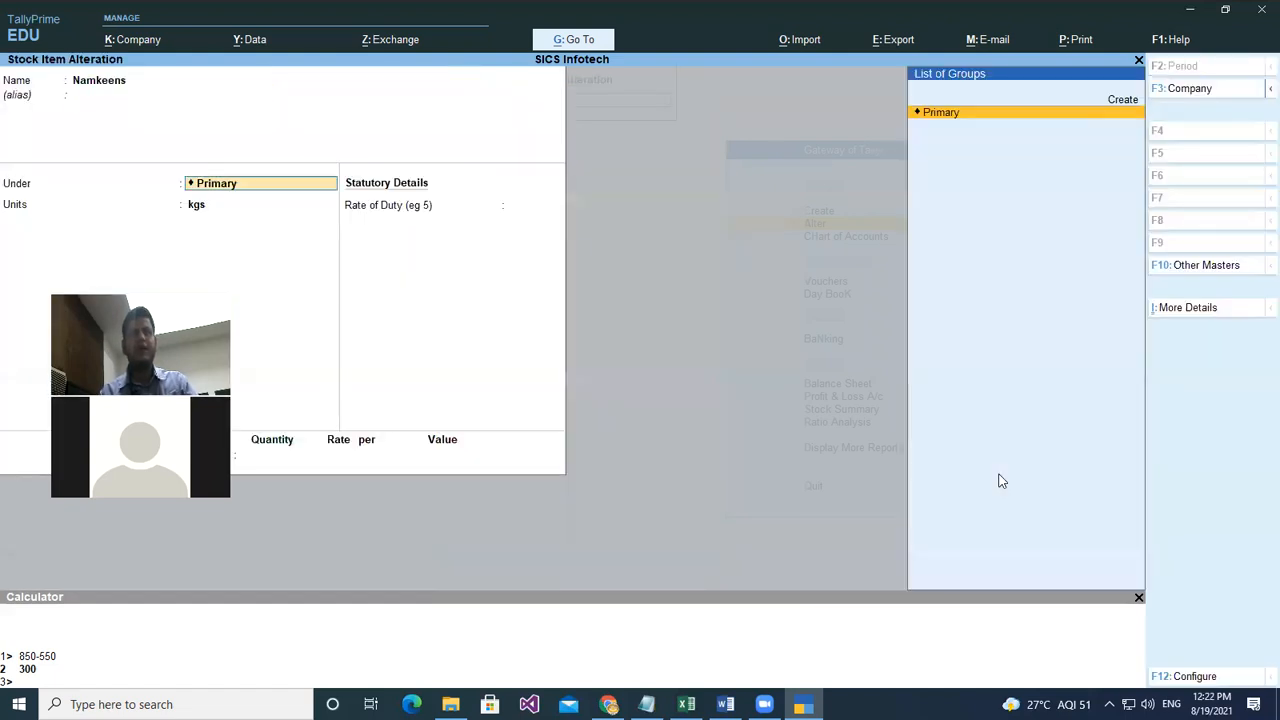
key(Return)
key(Down)
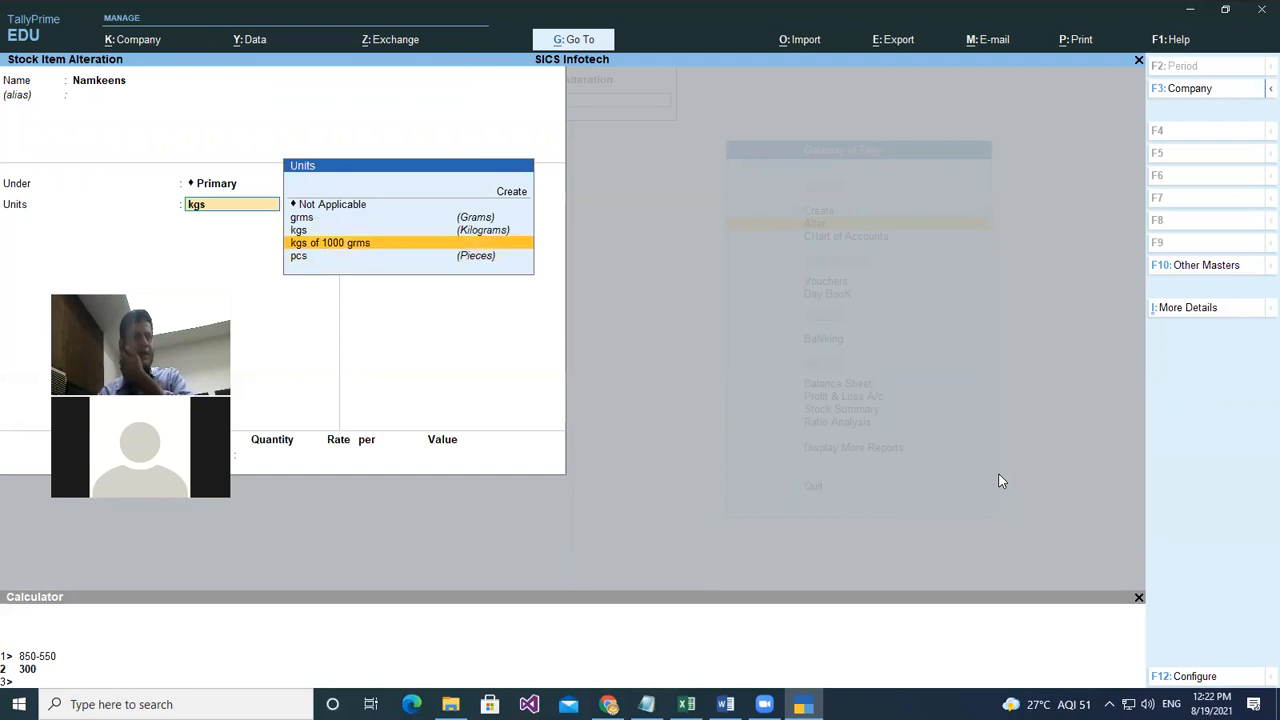
key(Return)
key(Return)
key(Return)
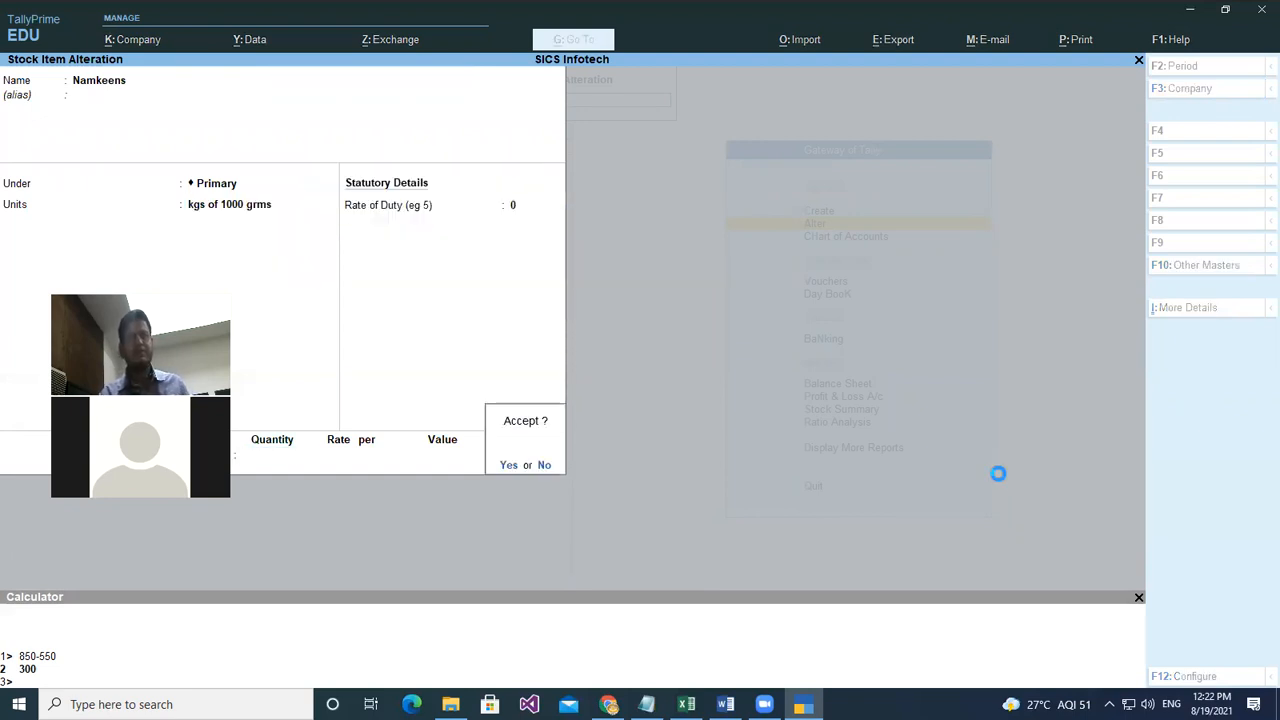
key(Return)
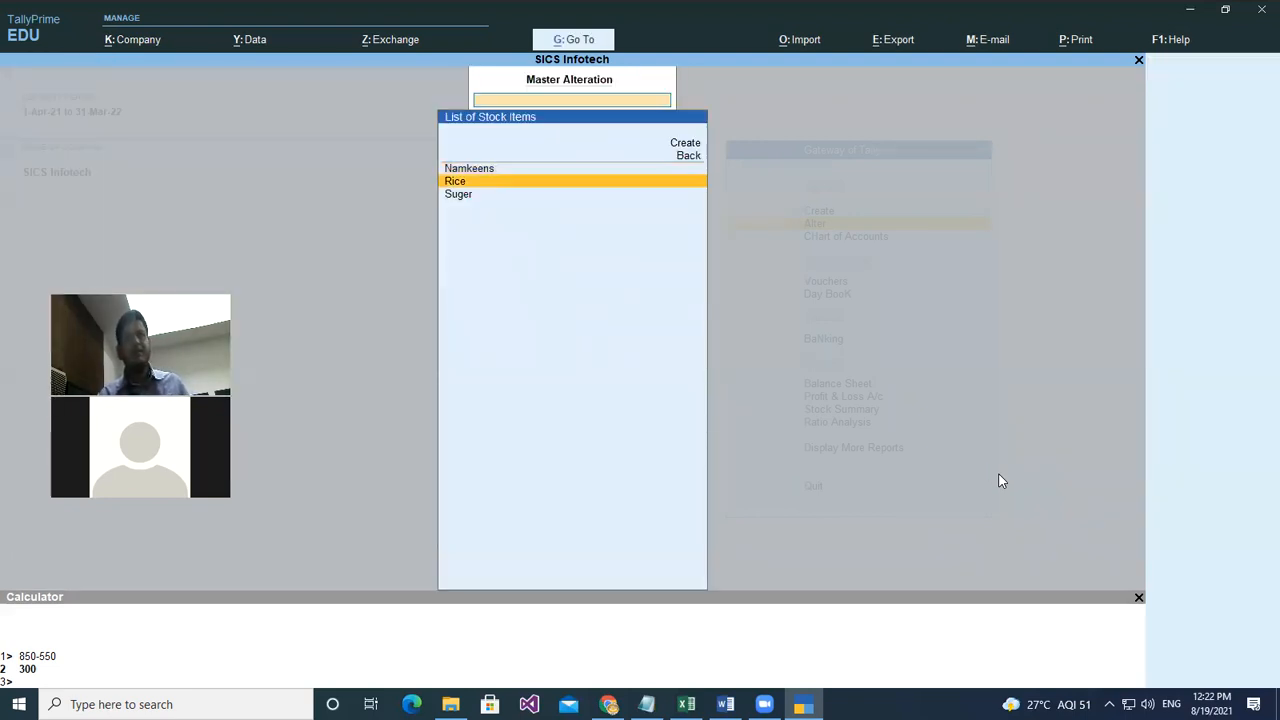
- Change the Rice stock item's unit to kgs of 1000 grms as well
key(Return)
key(Return)
key(Return)
key(Return)
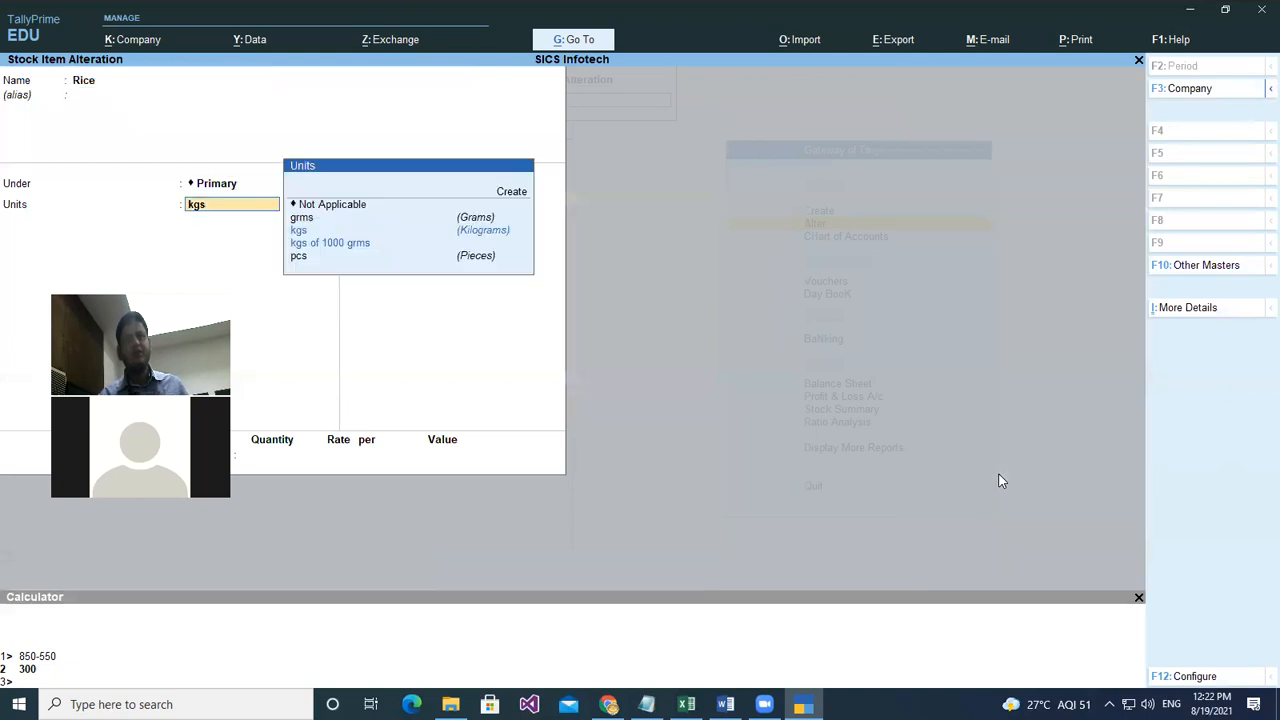
key(Down)
key(Return)
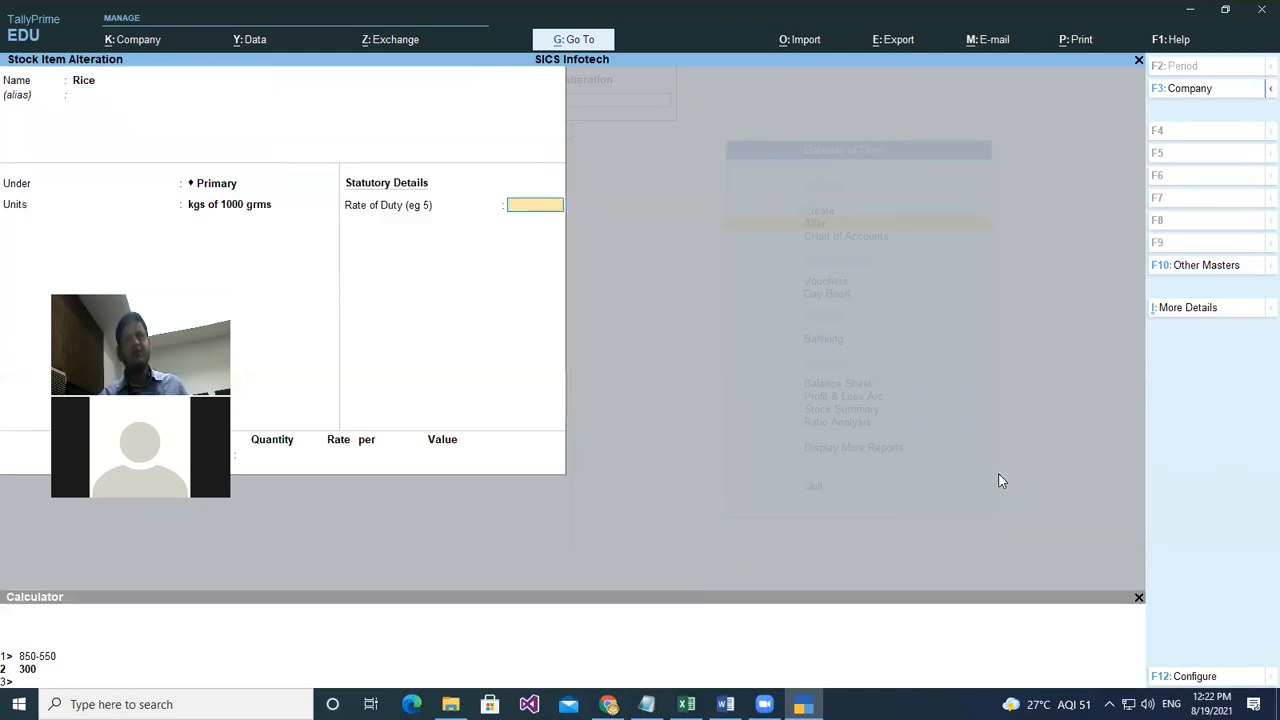
key(Return)
key(Return)
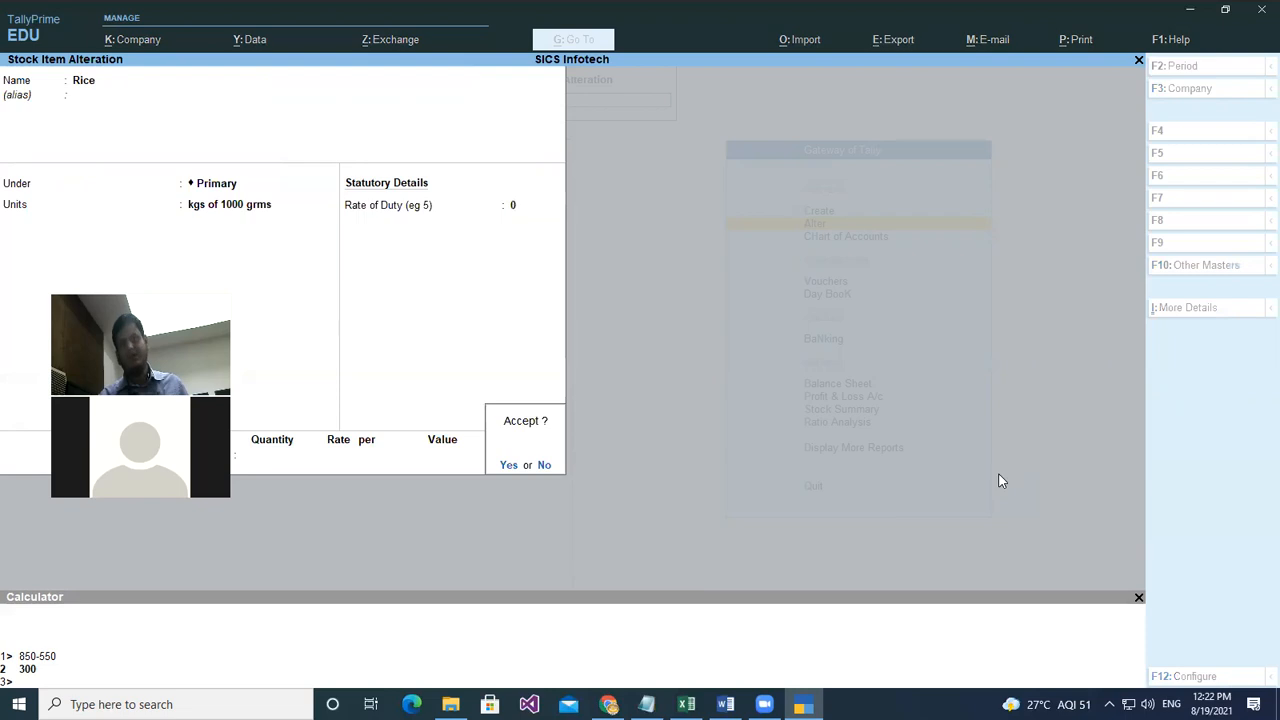
key(Return)
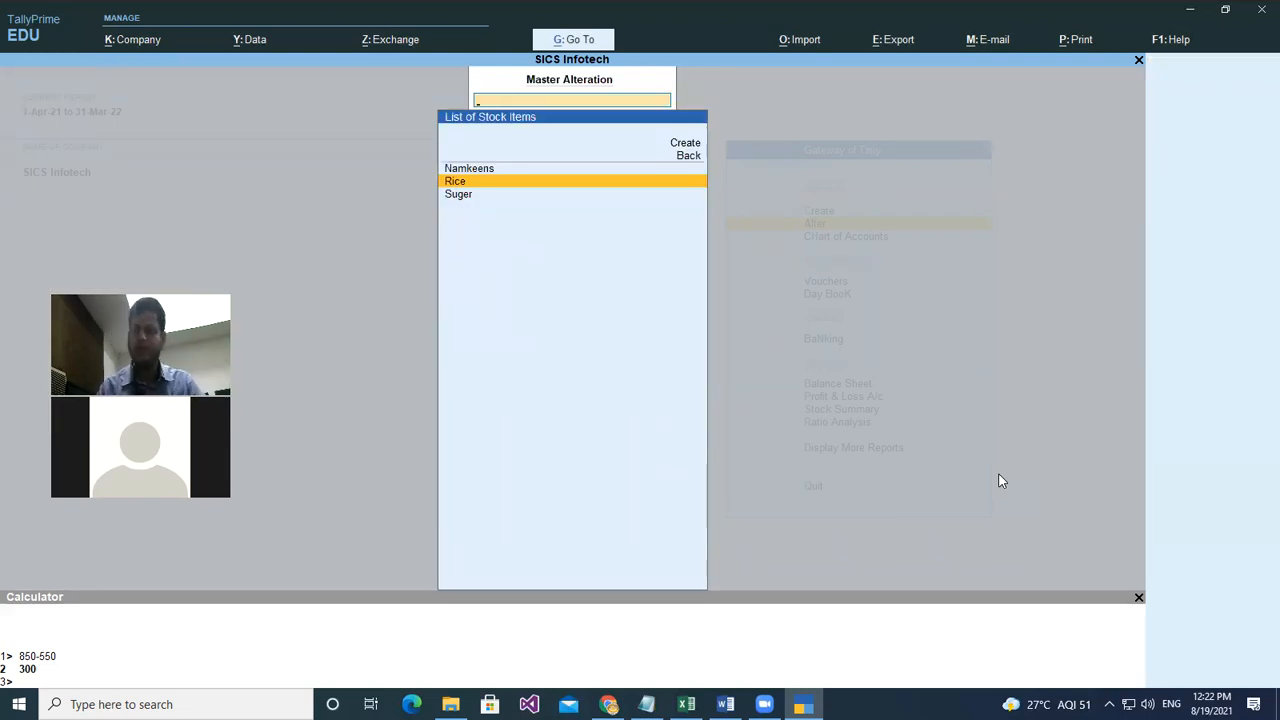
- Start a purchase voucher with supplier invoice 41, date 1-Apr-21, party Cash and Purchase A/c
key(Escape)
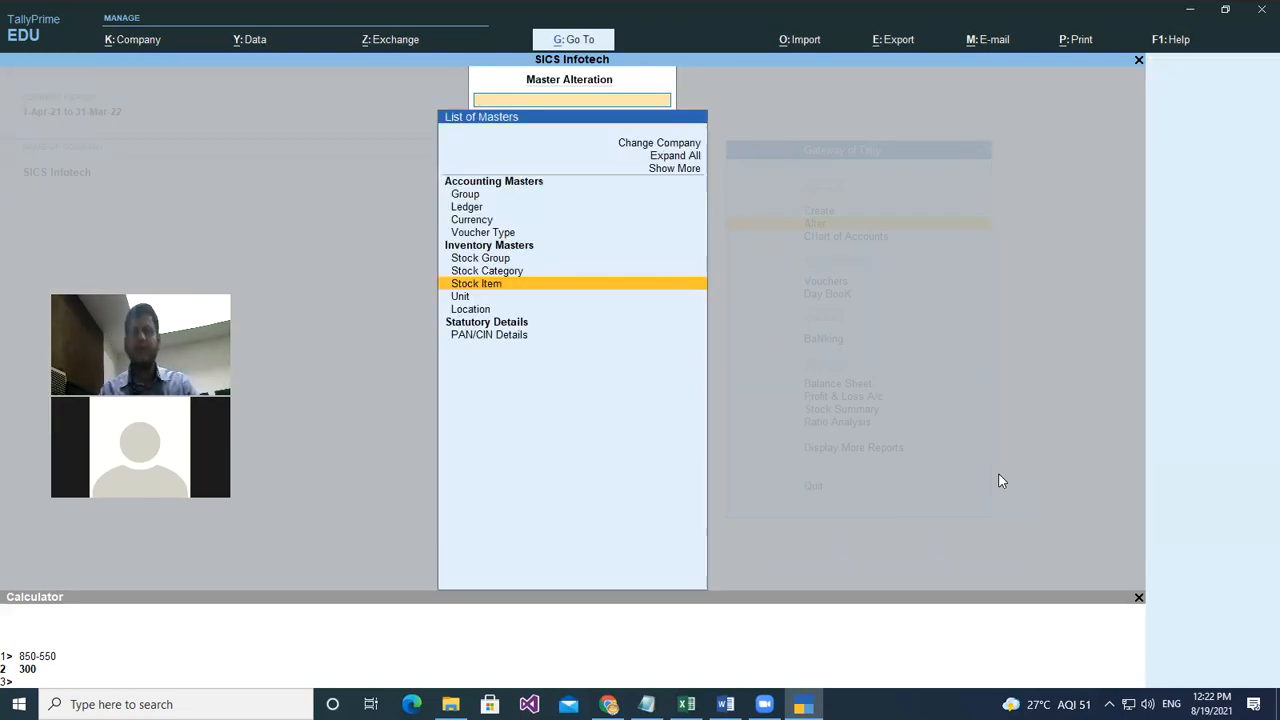
key(Escape)
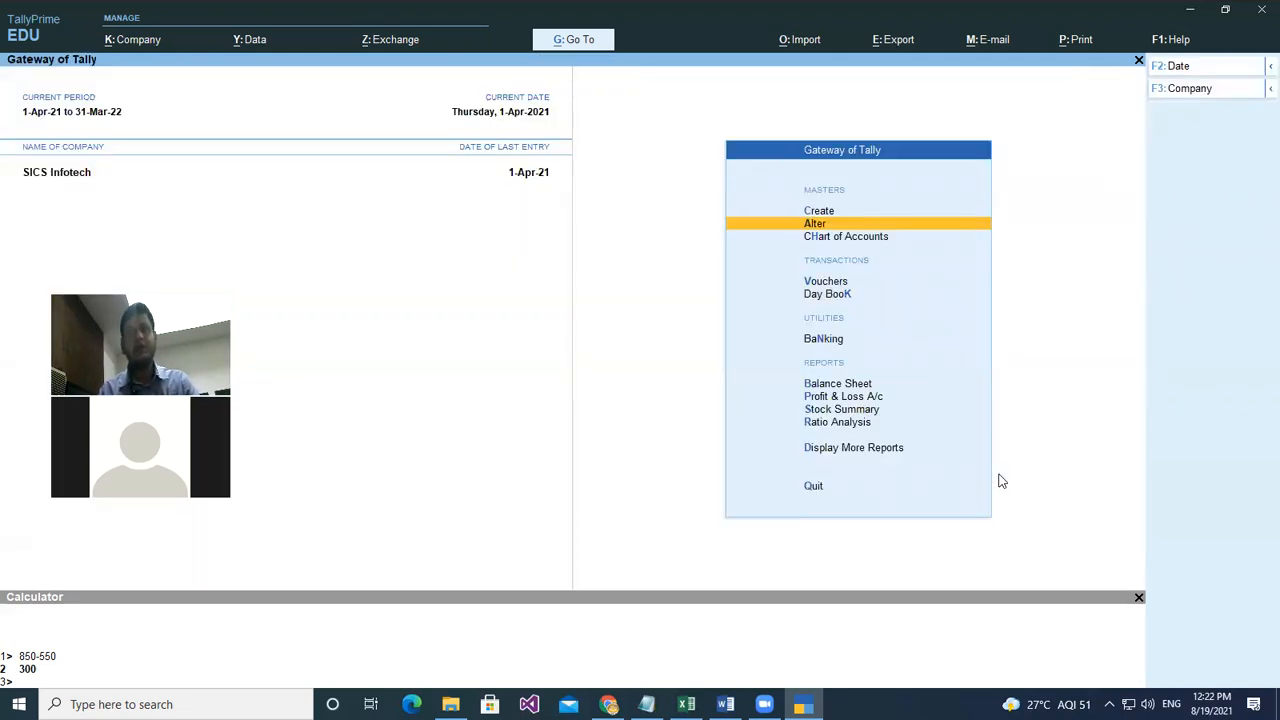
key(Down)
key(Down)
key(Return)
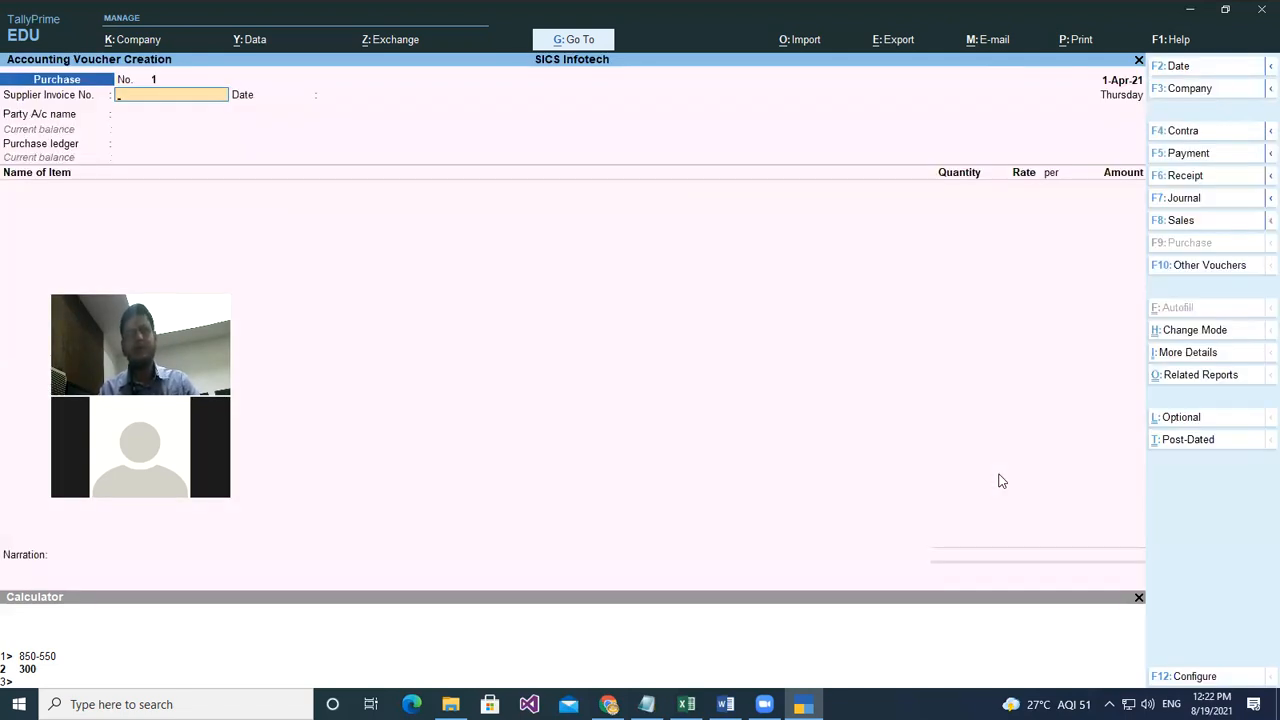
text(41)
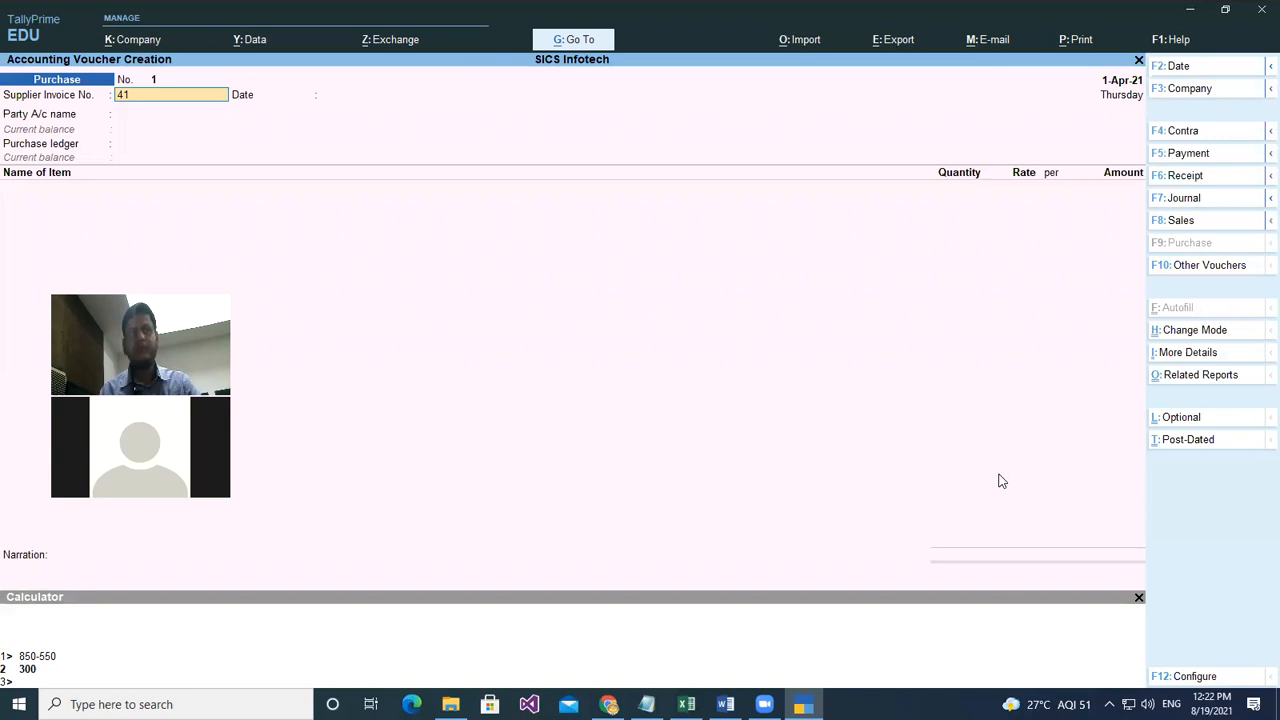
key(Return)
key(Return)
key(Return)
key(Return)
key(Return)
key(Return)
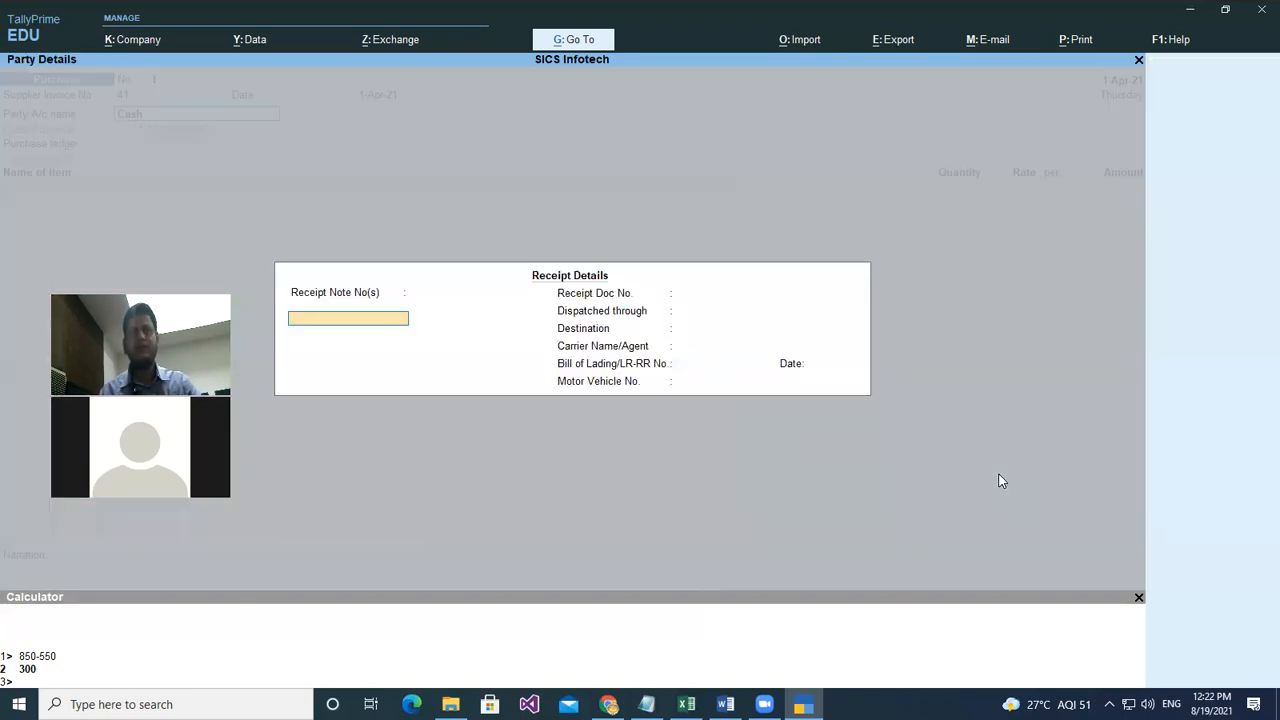
key(Return)
key(Return)
key(Return)
key(Return)
key(Return)
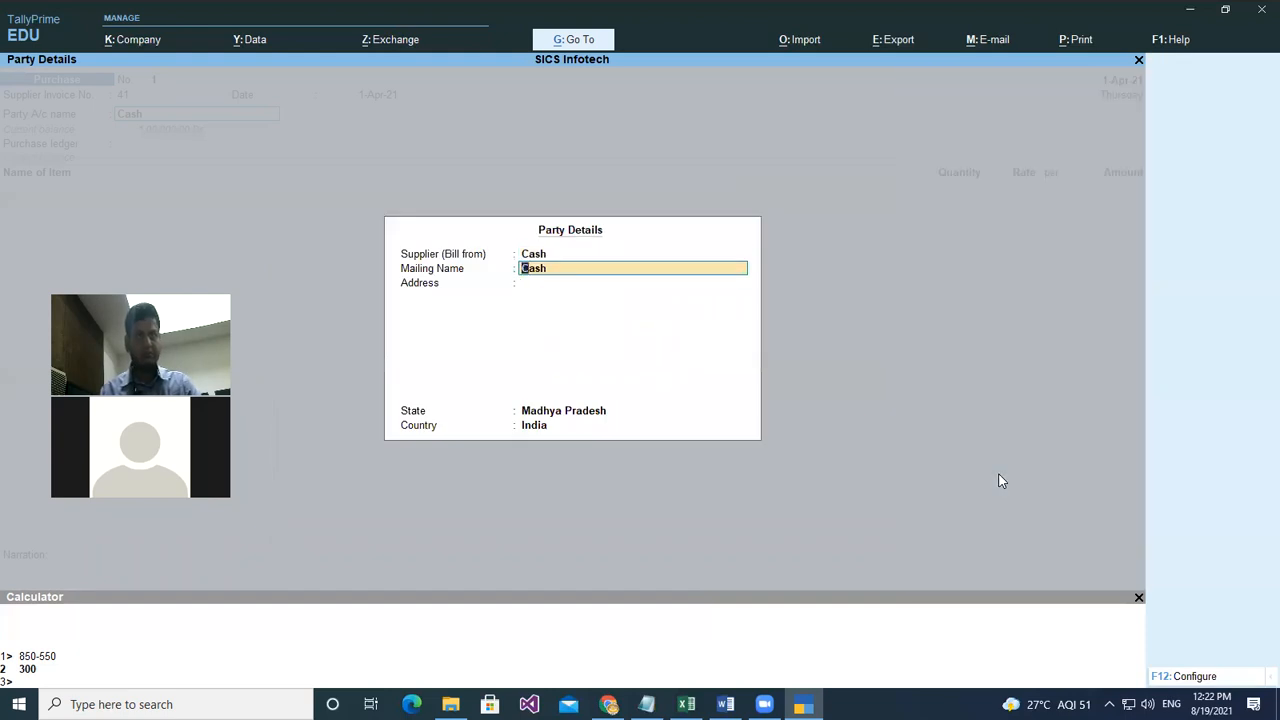
key(Return)
key(Return)
key(Return)
key(Return)
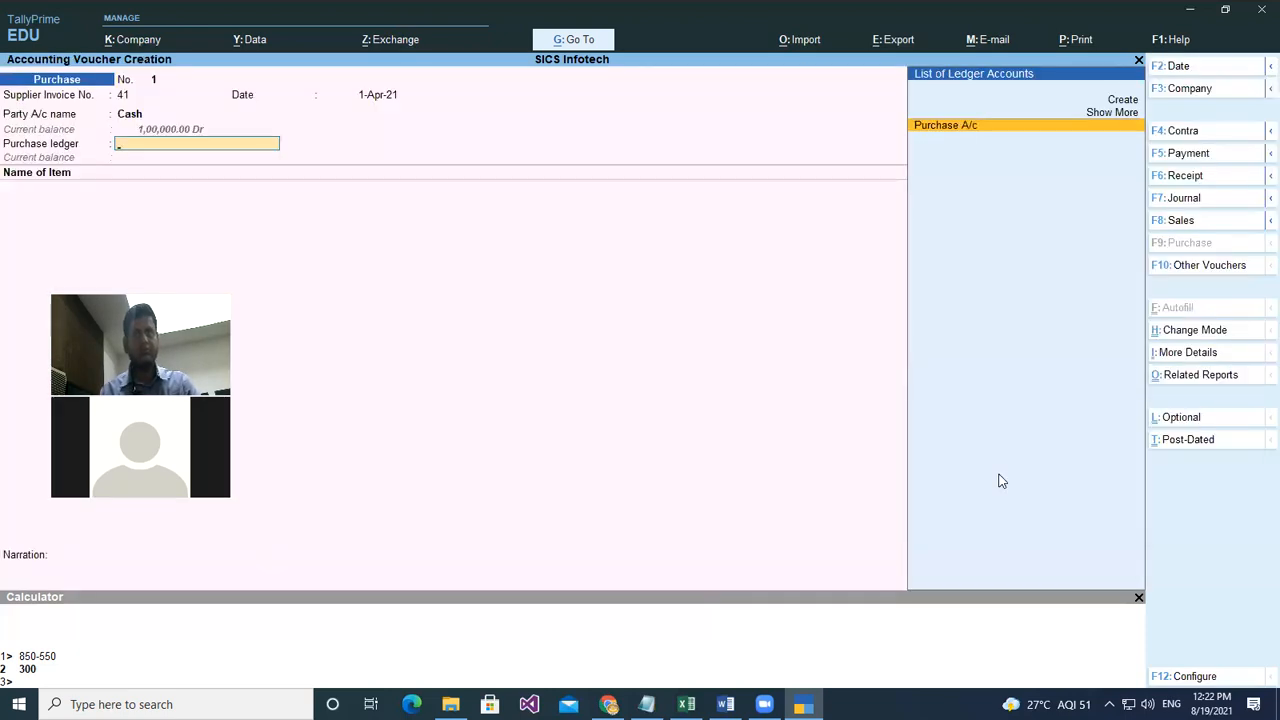
key(Return)
key(Down)
key(Down)
key(Down)
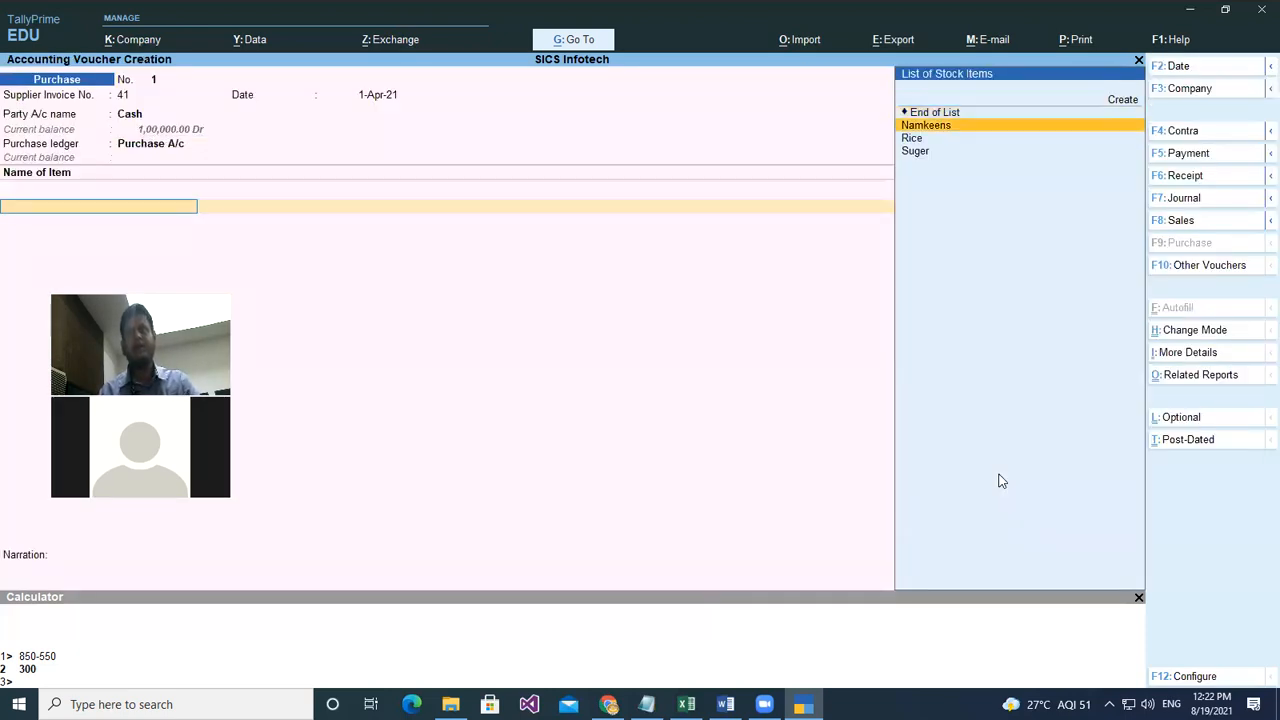
- Add Namkeens with quantity 3.7 kgs at rate 150 (555.00)
key(Return)
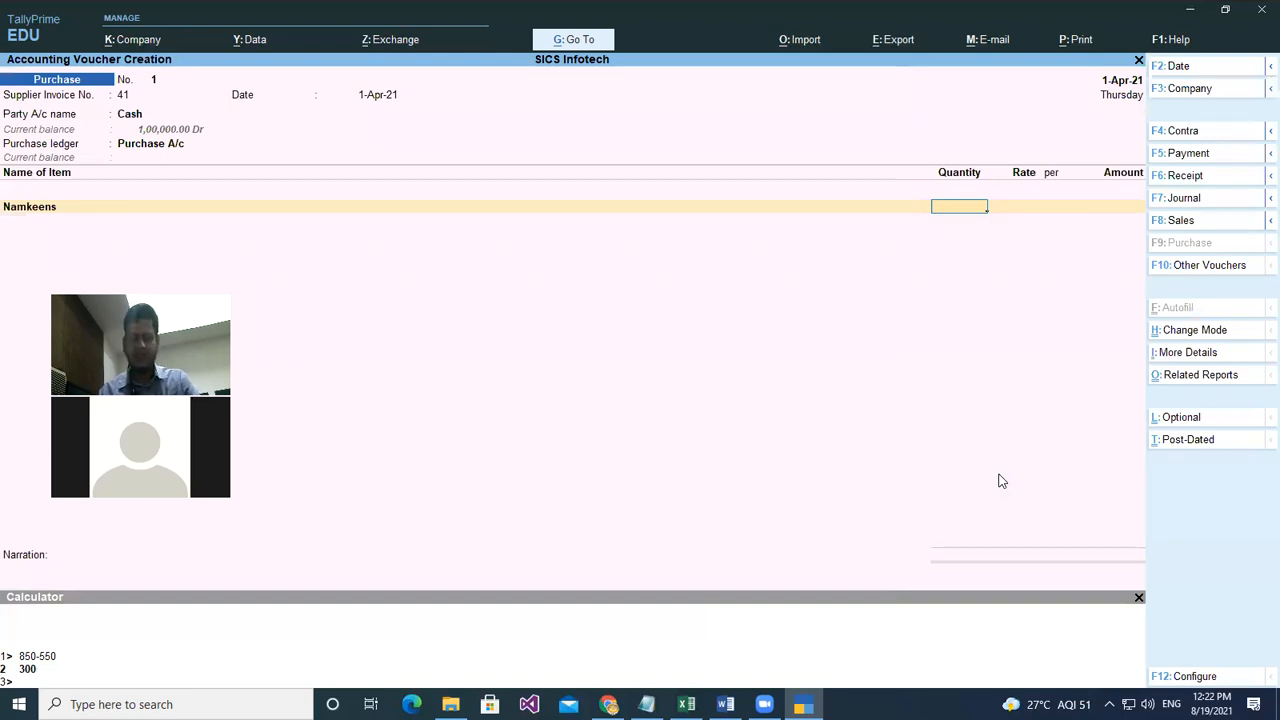
text(37)
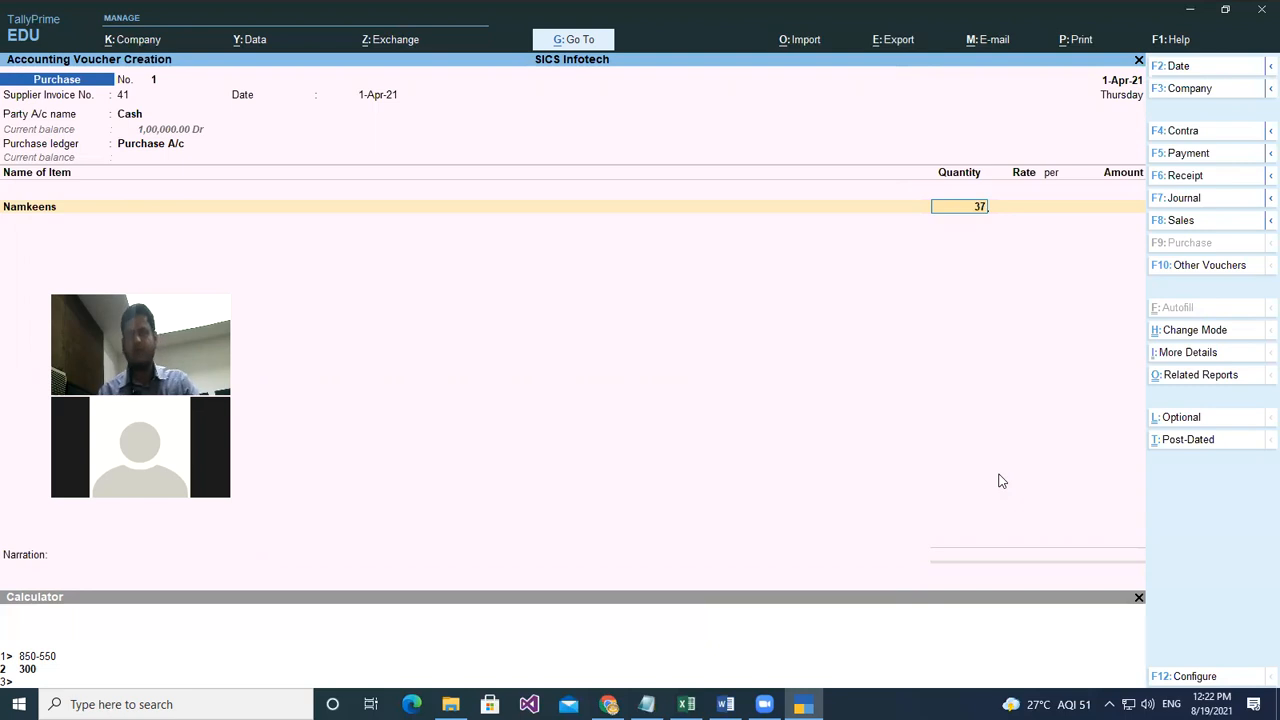
key(BackSpace)
text(.7)
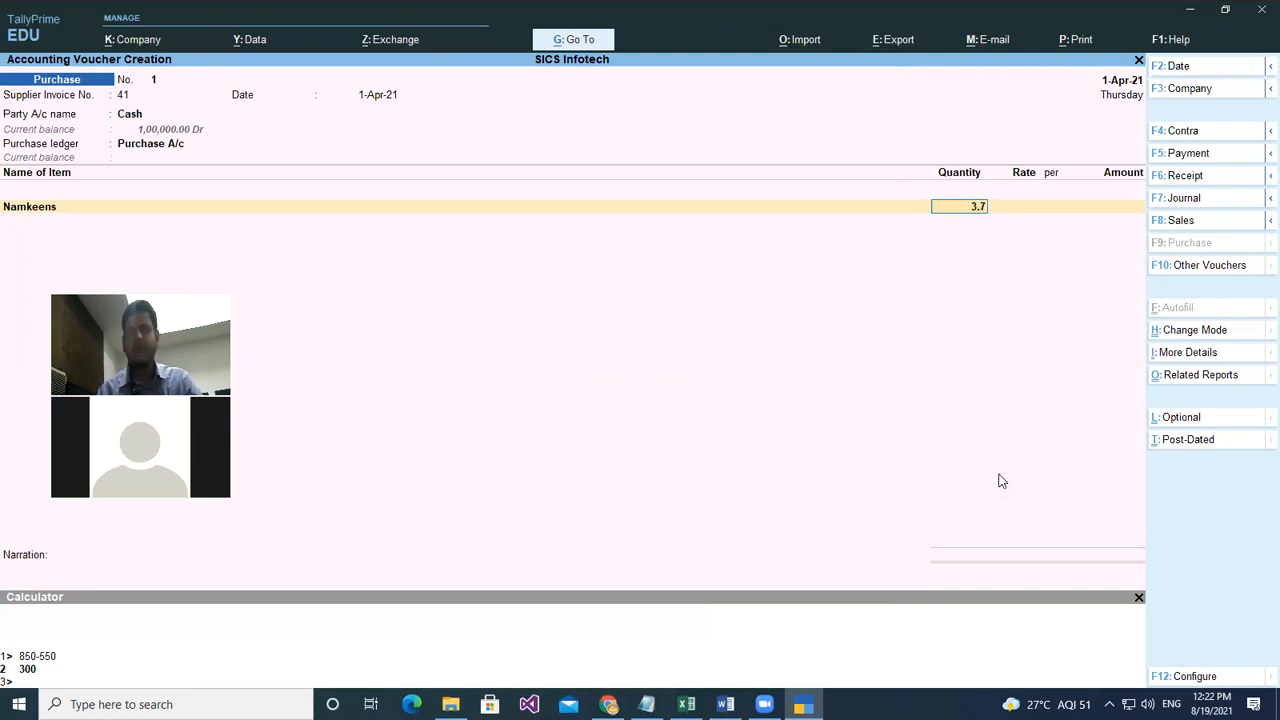
key(Return)
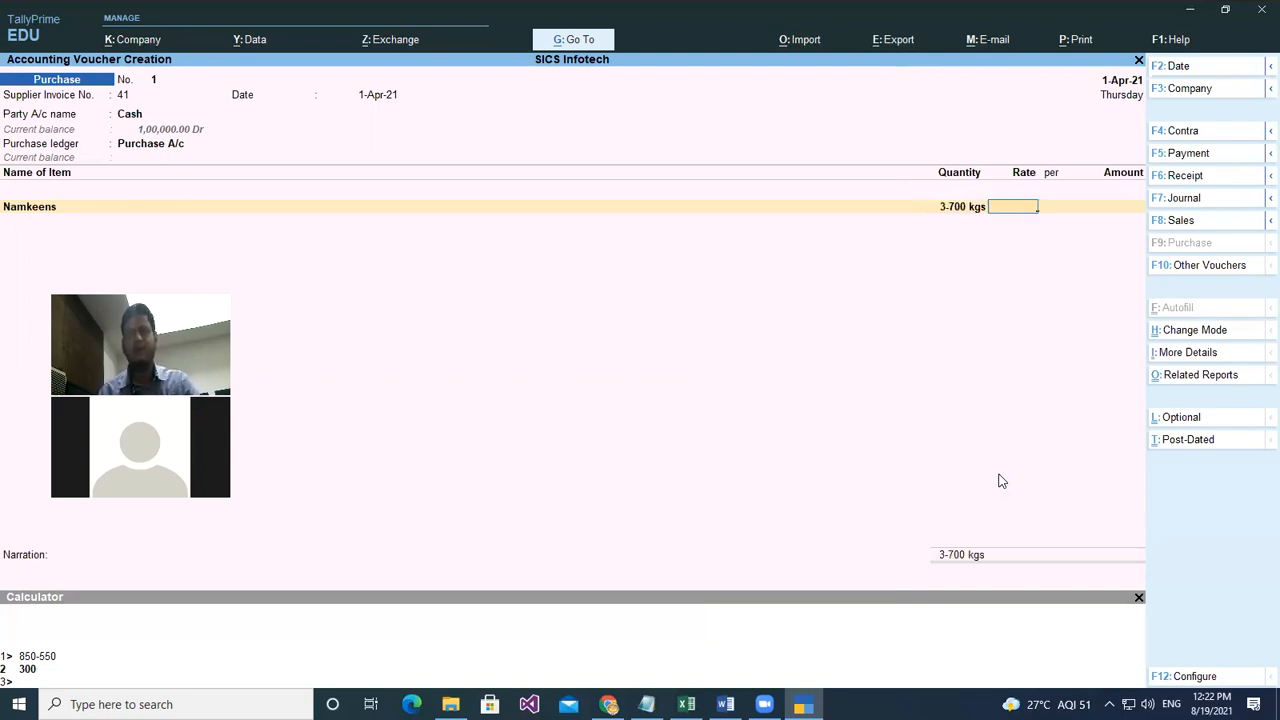
text(150)
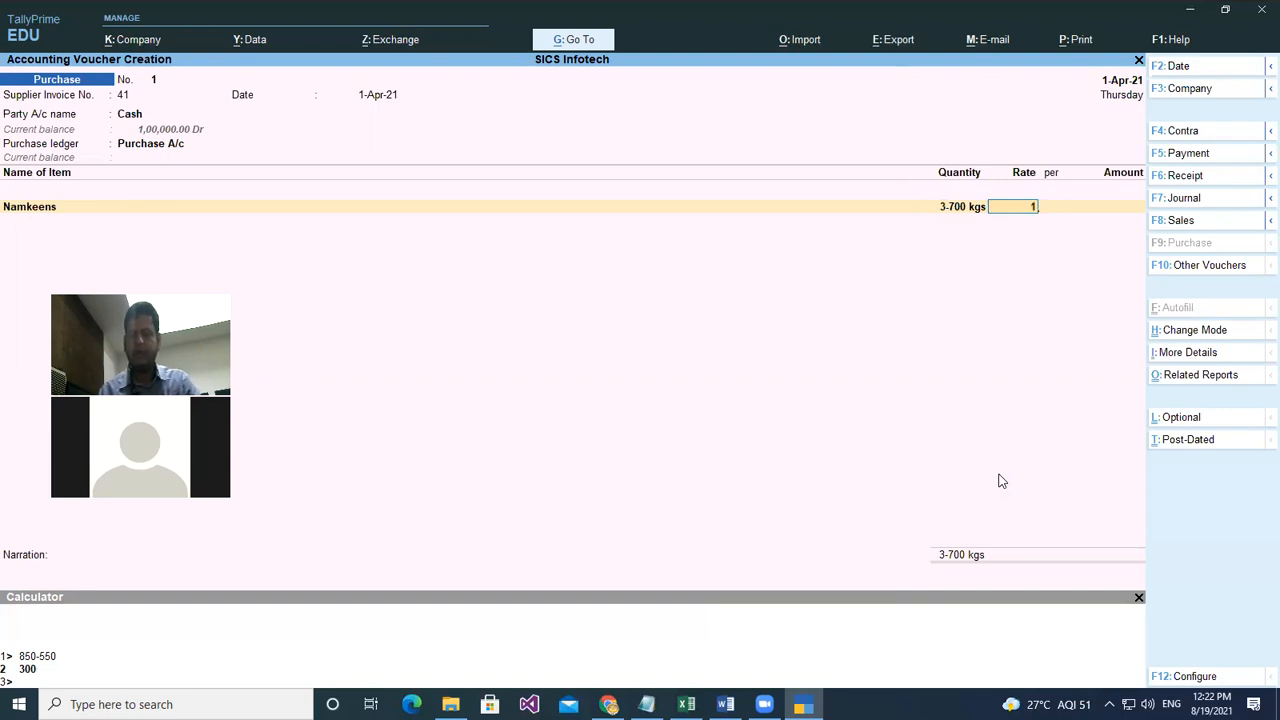
key(Return)
key(Return)
key(Return)
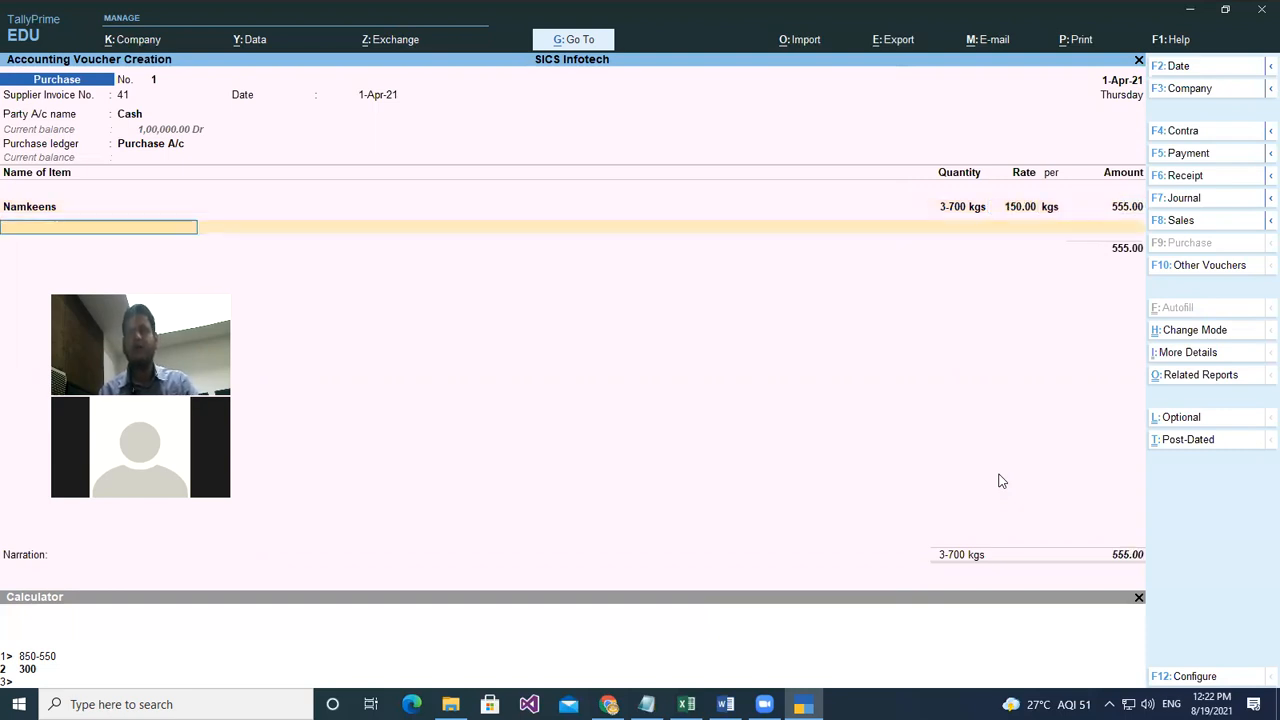
- Add Rice with quantity 8.250 kgs at rate 60 (495.00)
key(Down)
key(Down)
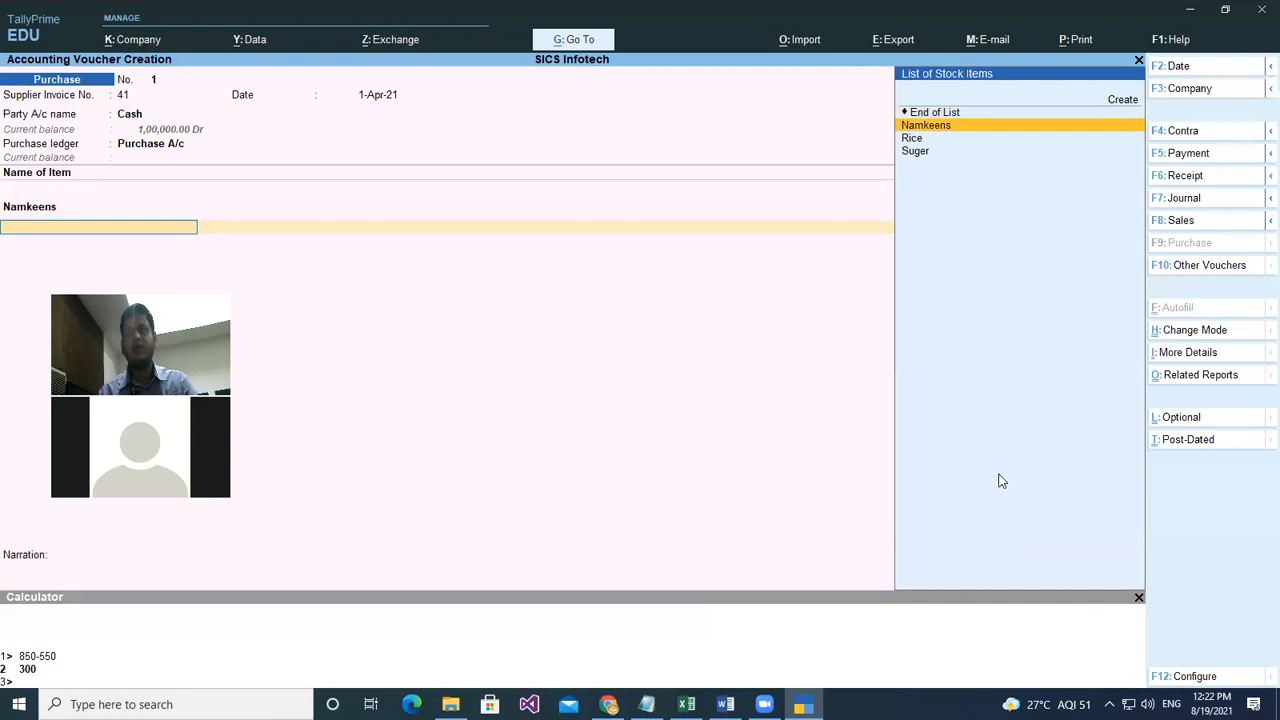
key(Return)
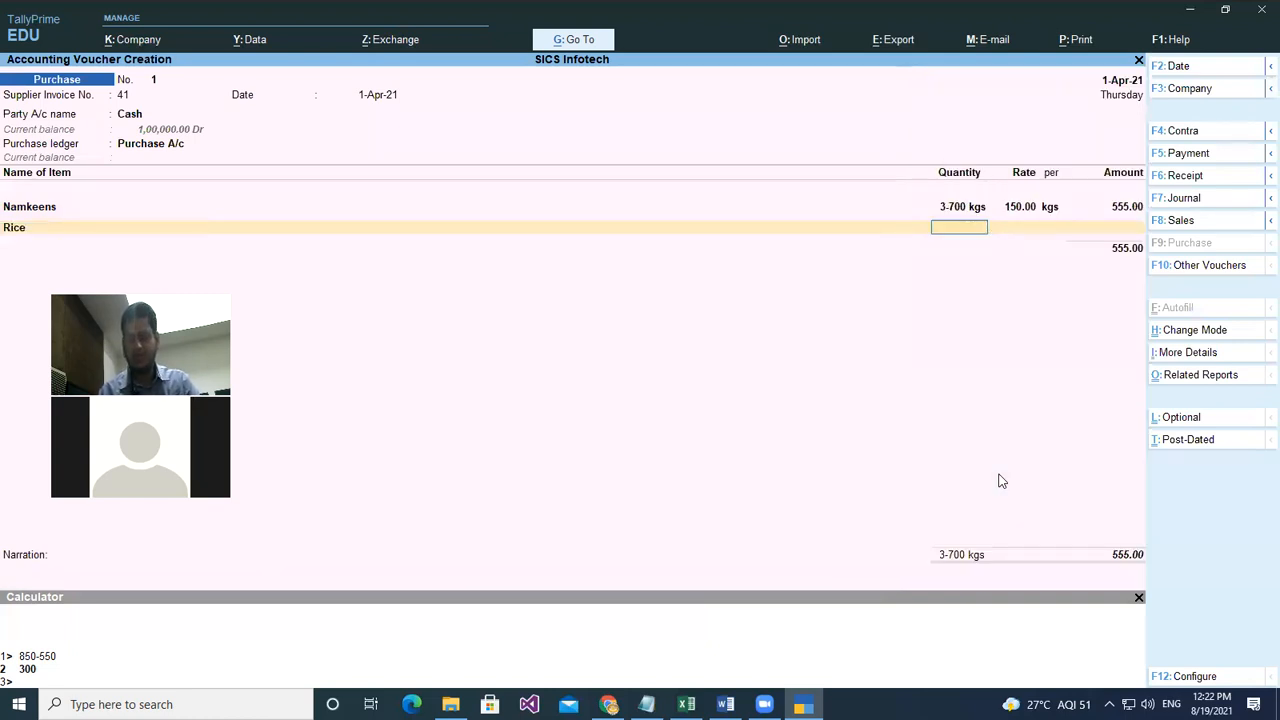
text(8.250)
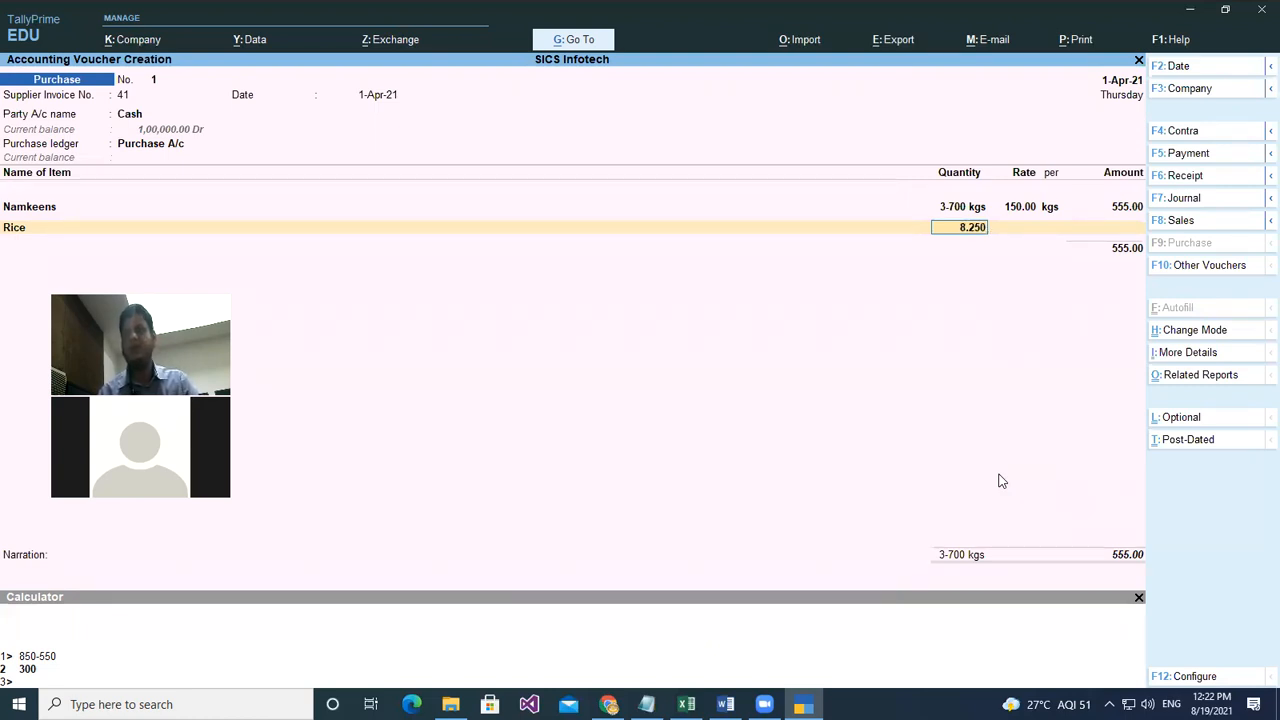
key(Return)
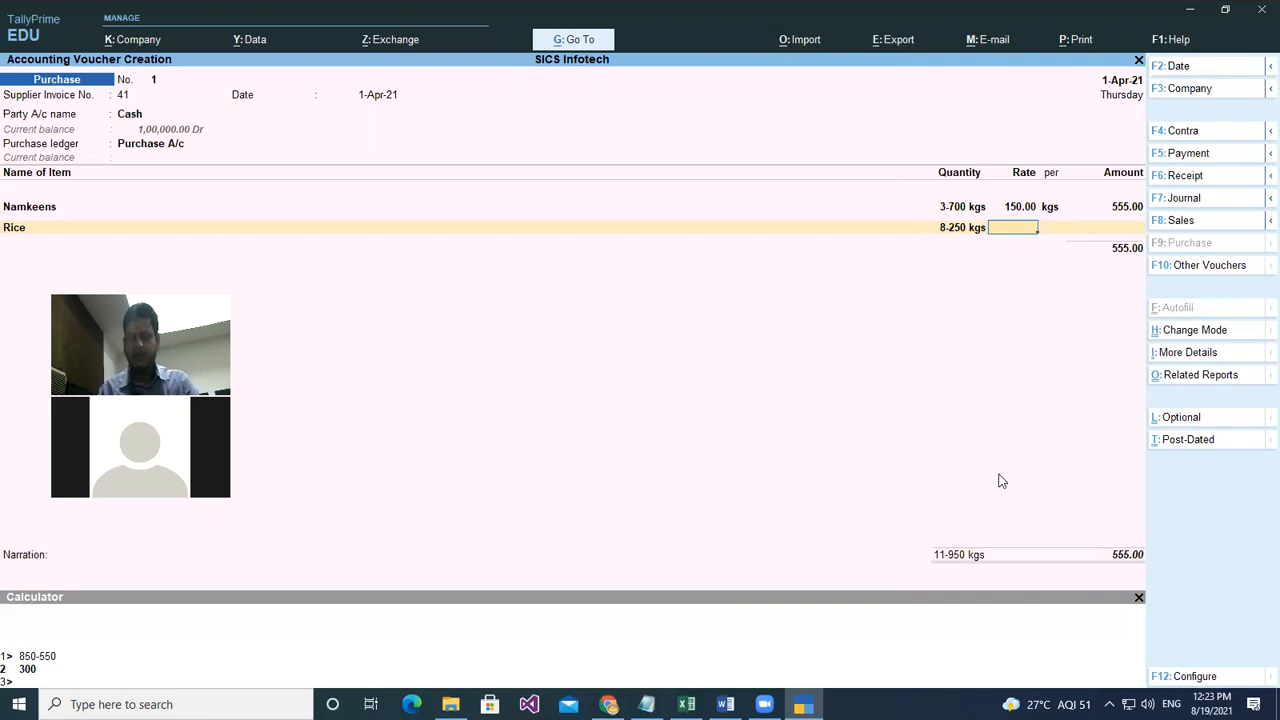
text(60)
key(Return)
key(Return)
key(Return)
key(Down)
key(Down)
key(Down)
key(Down)
key(Down)
key(Down)
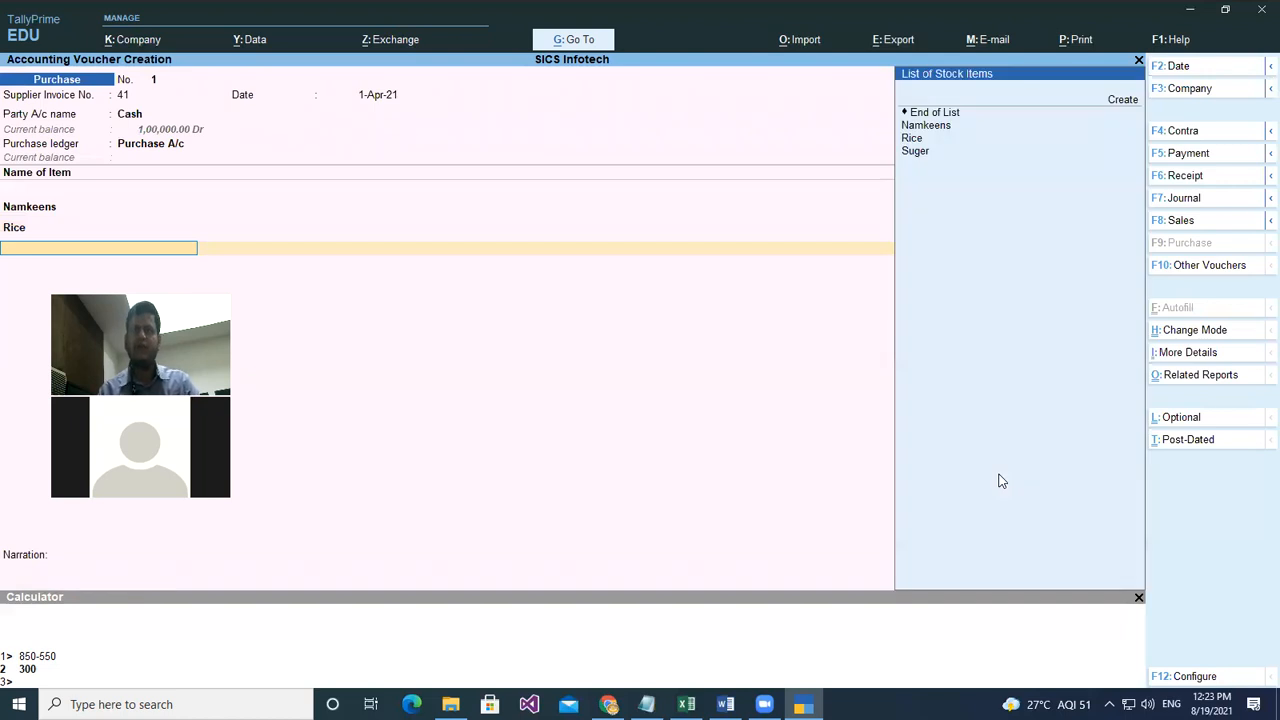
key(Return)
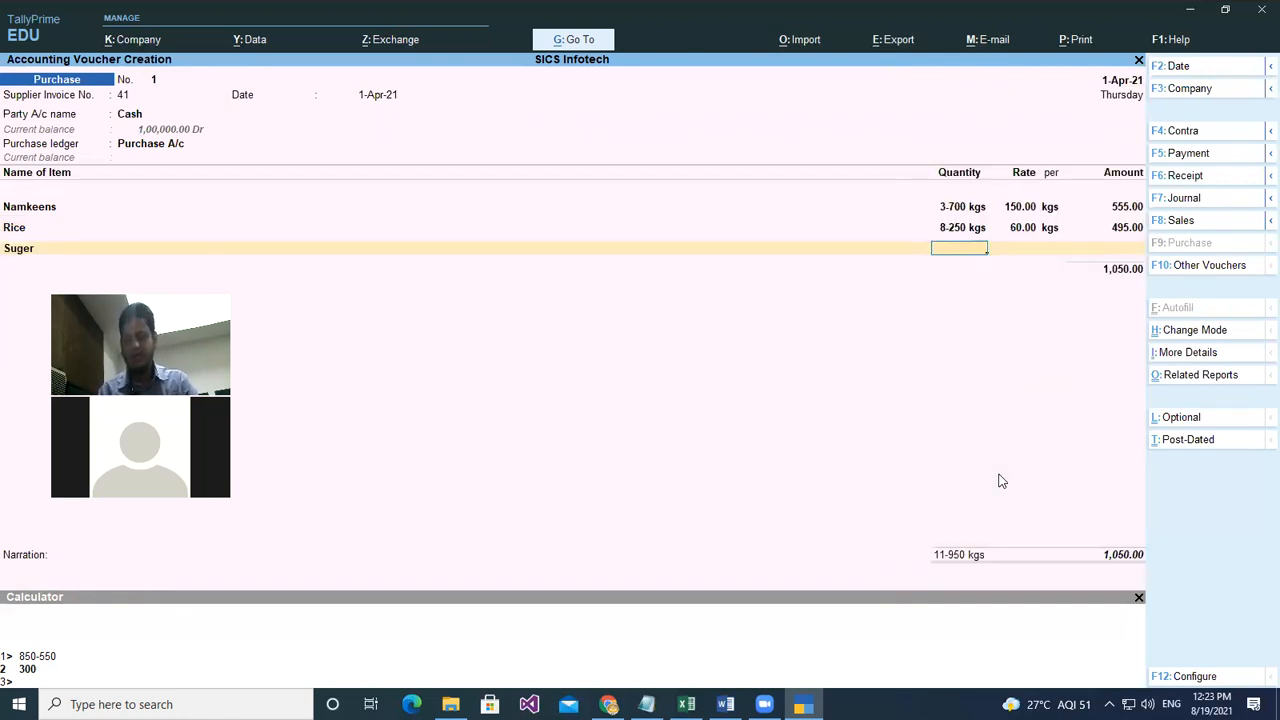
- Add Suger at 20.250 kgs and rate 40 (810.00), bringing the voucher to 1,860.00
text(2)
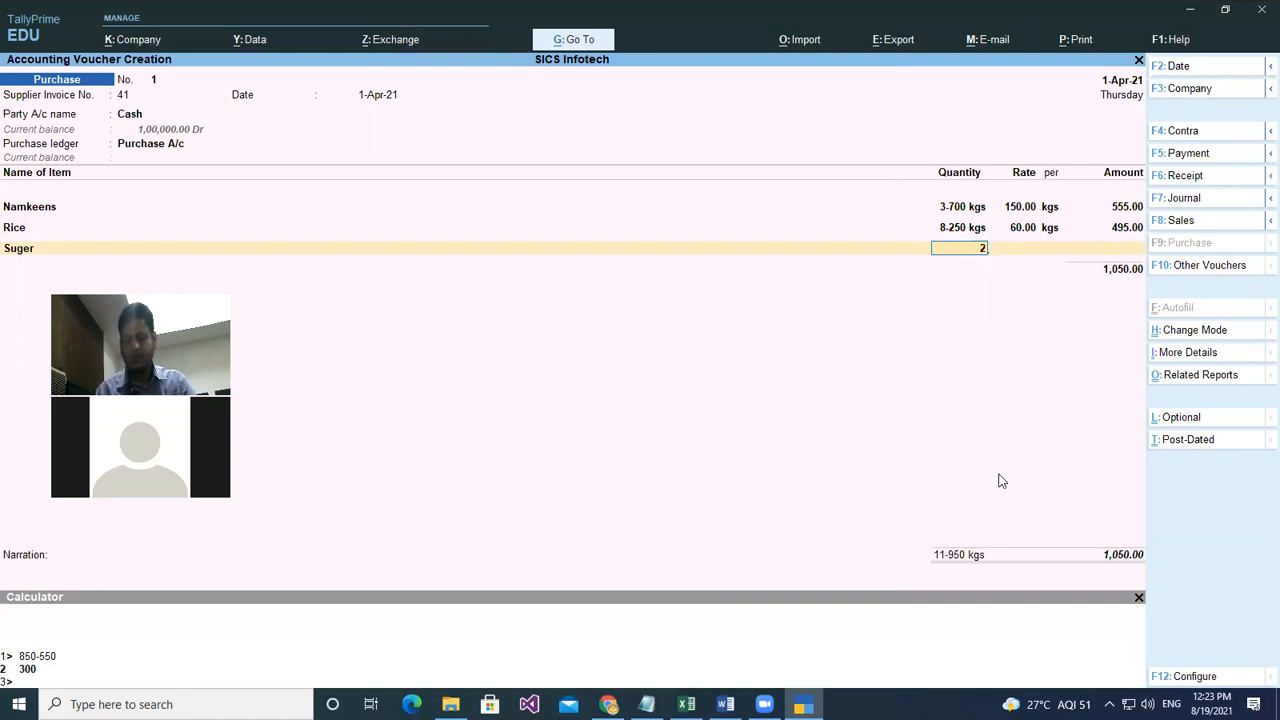
text(0.250)
key(Return)
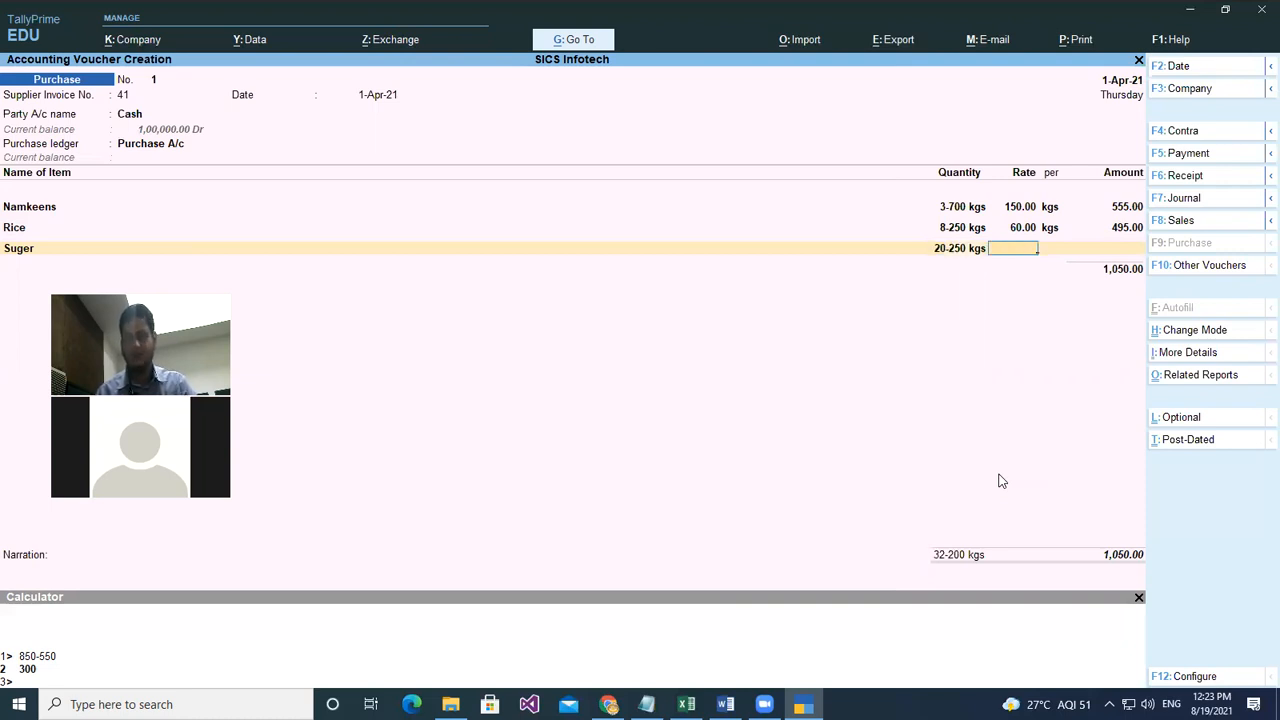
text(40)
key(Return)
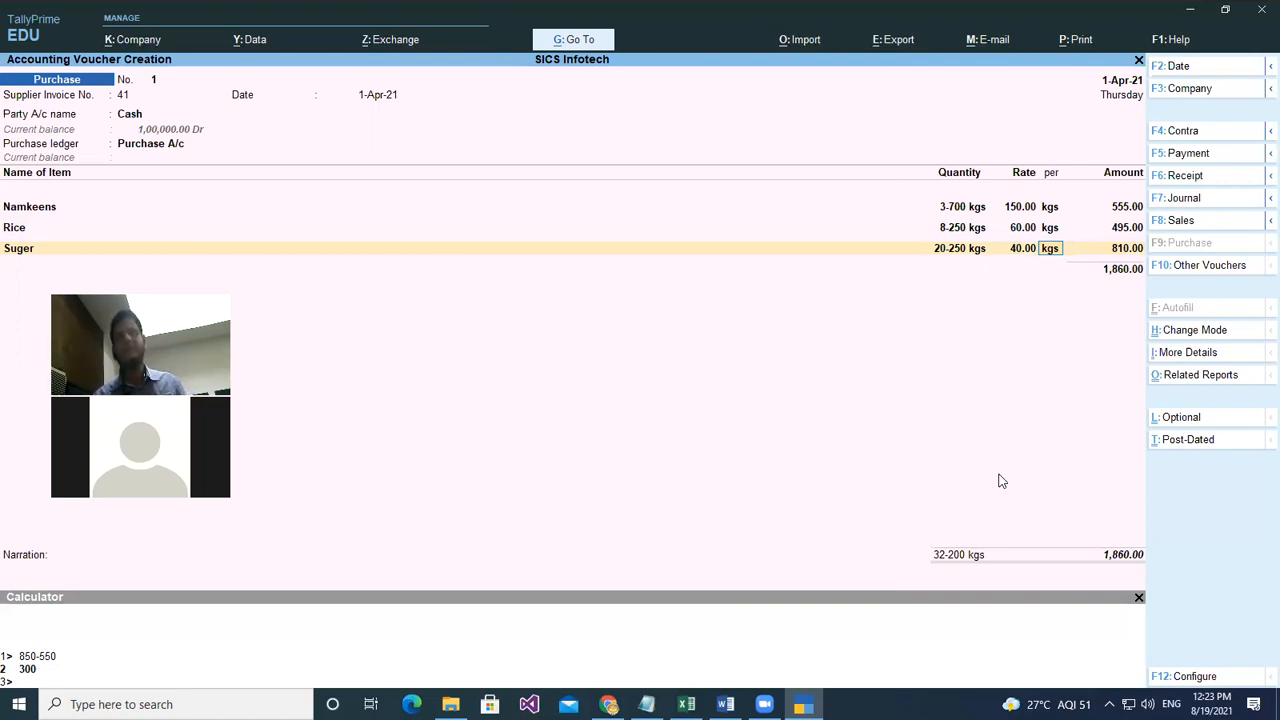
key(Return)
key(Return)
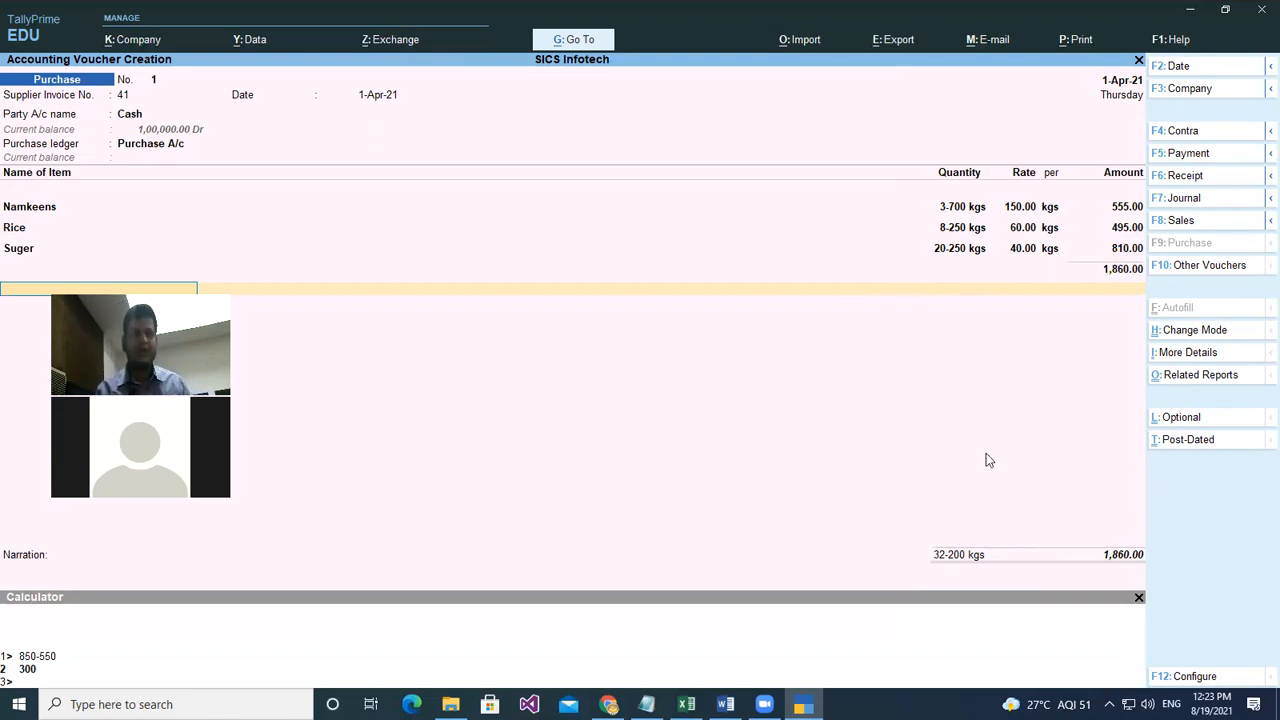
key(ctrl+n)
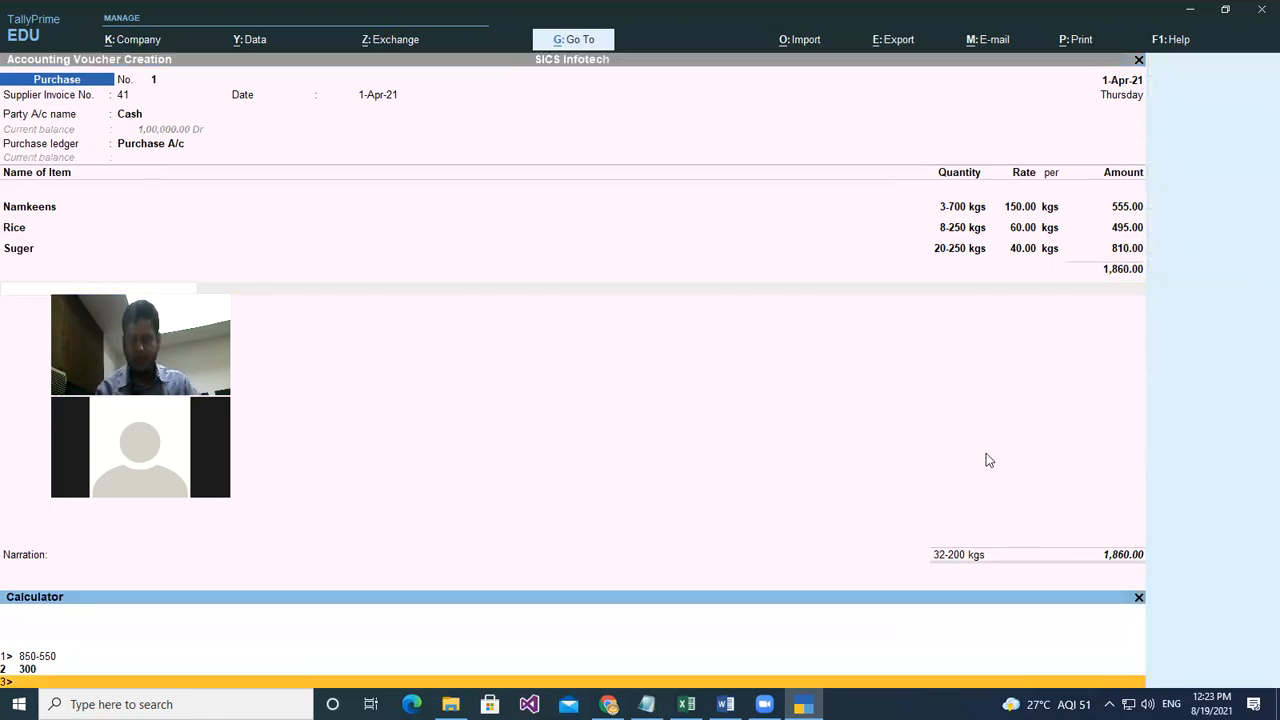
- Check in the calculator that 3.700+8.250+20.250 = 32.20 and 150*3.700 = 555
text(3.700)
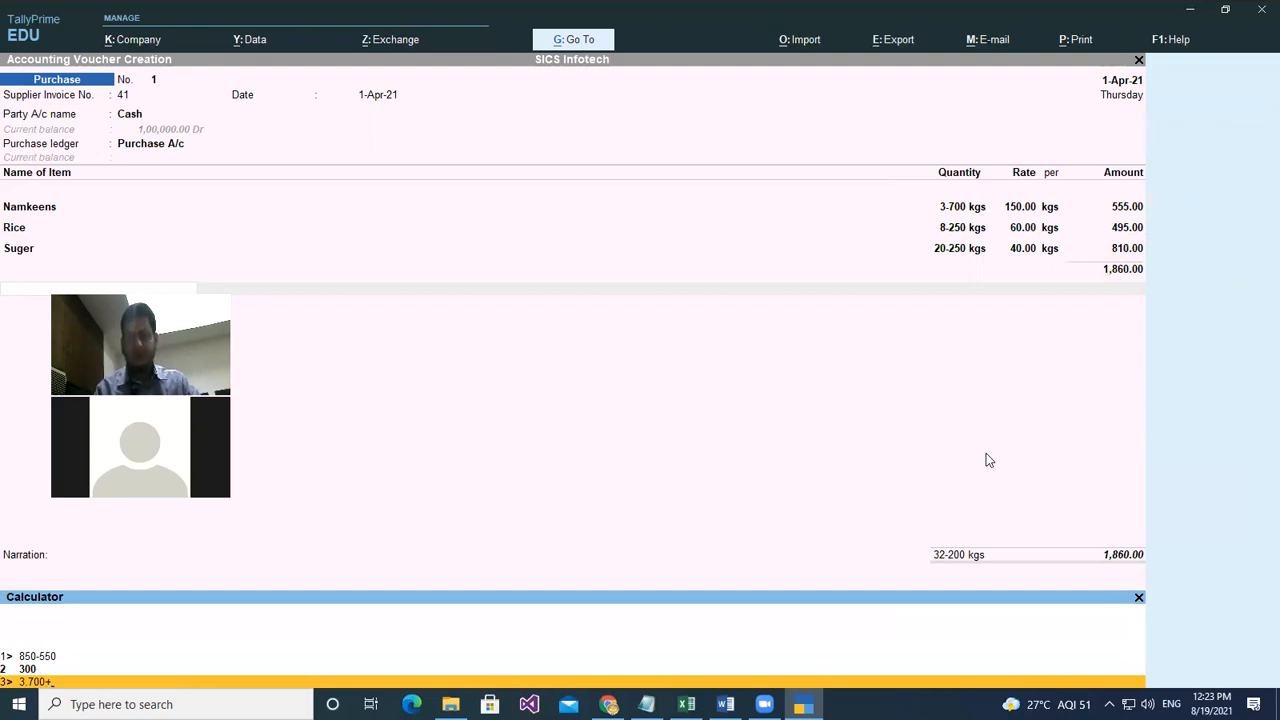
text(+8.250)
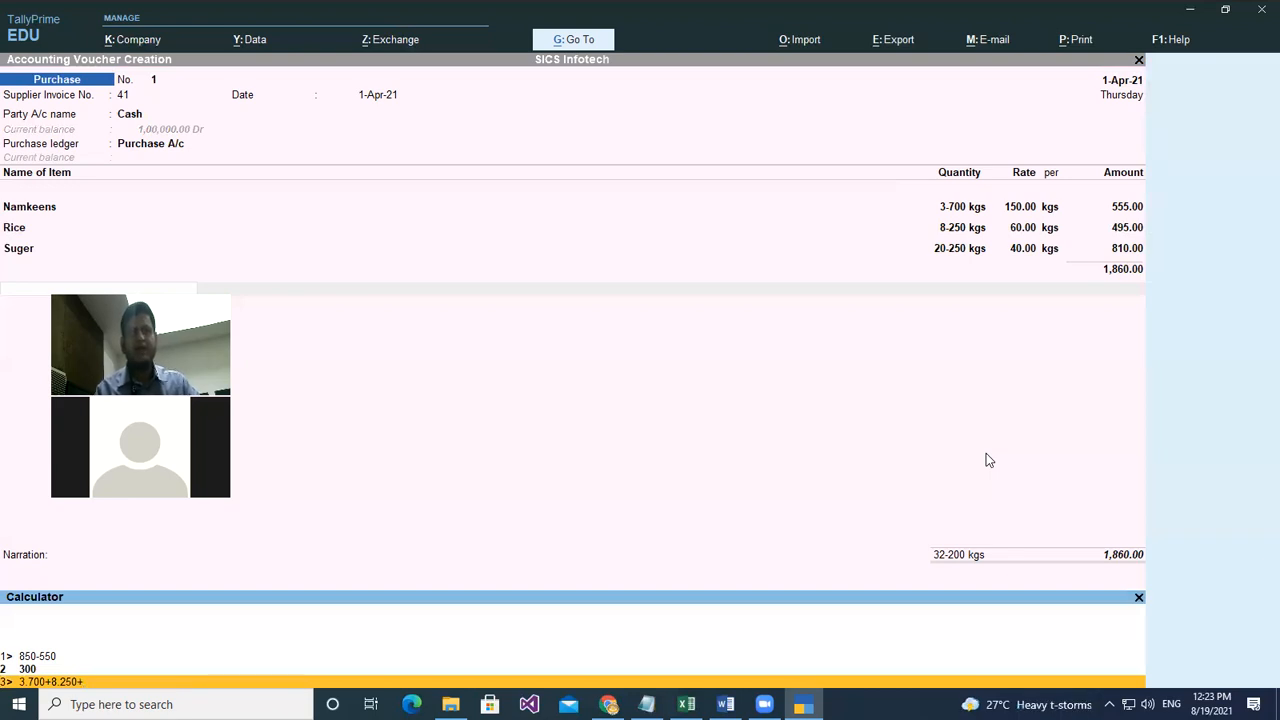
text(+20.250)
key(Return)
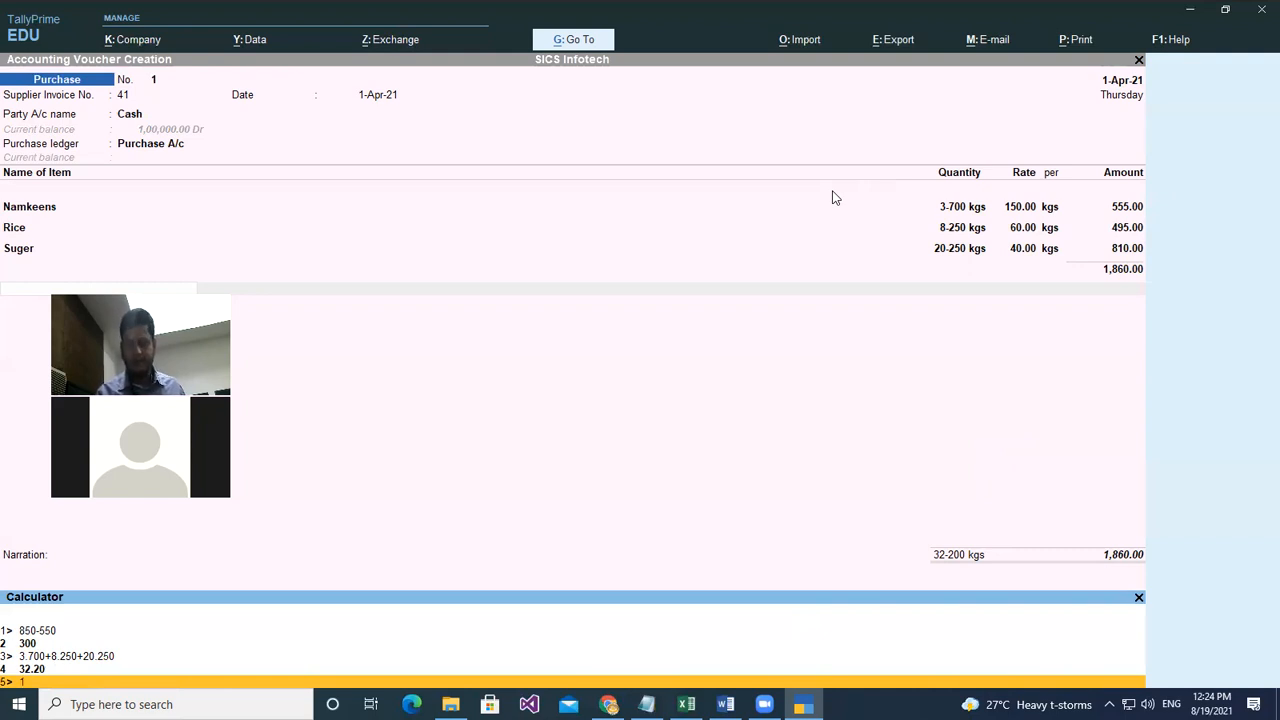
text(0)
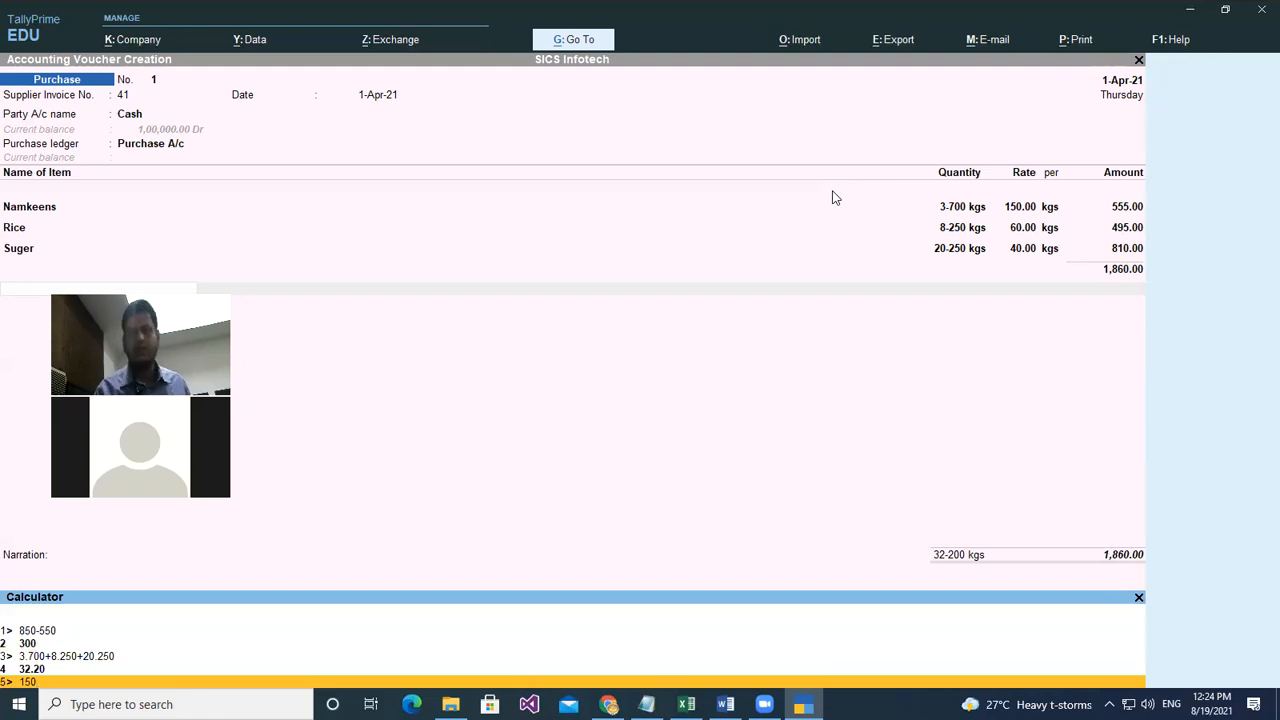
text(*3.7)
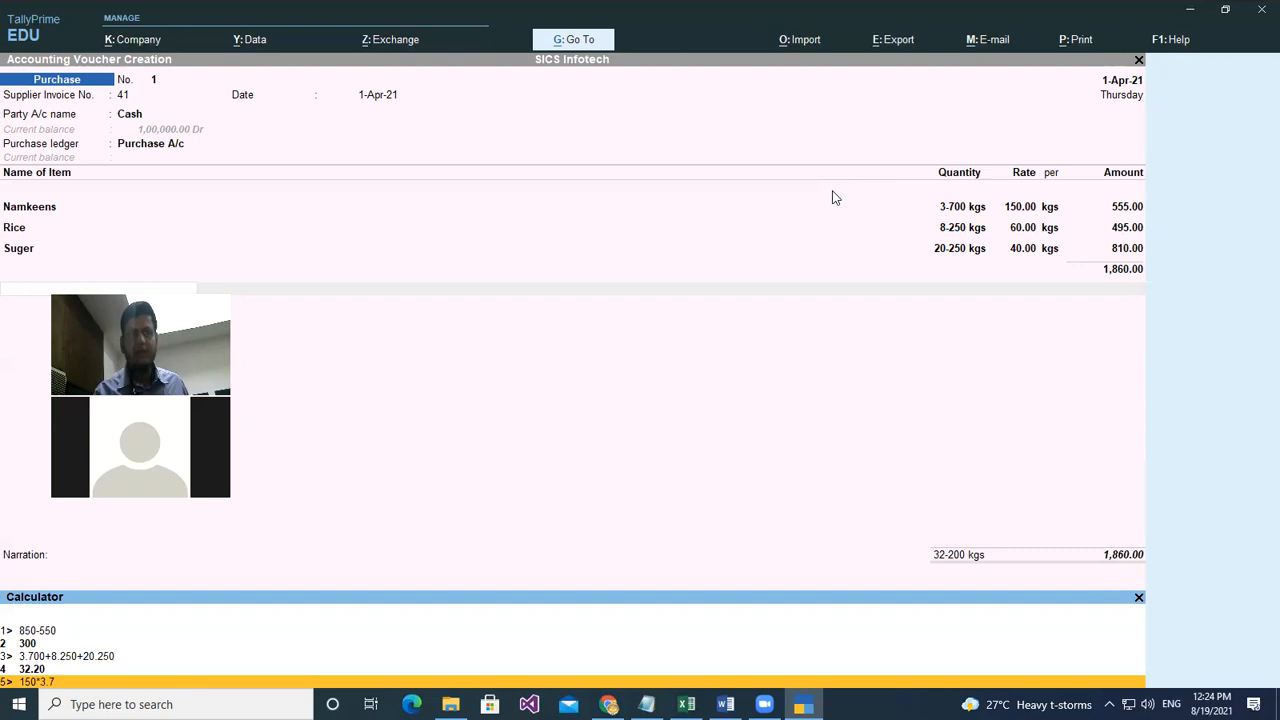
text(00)
key(Return)
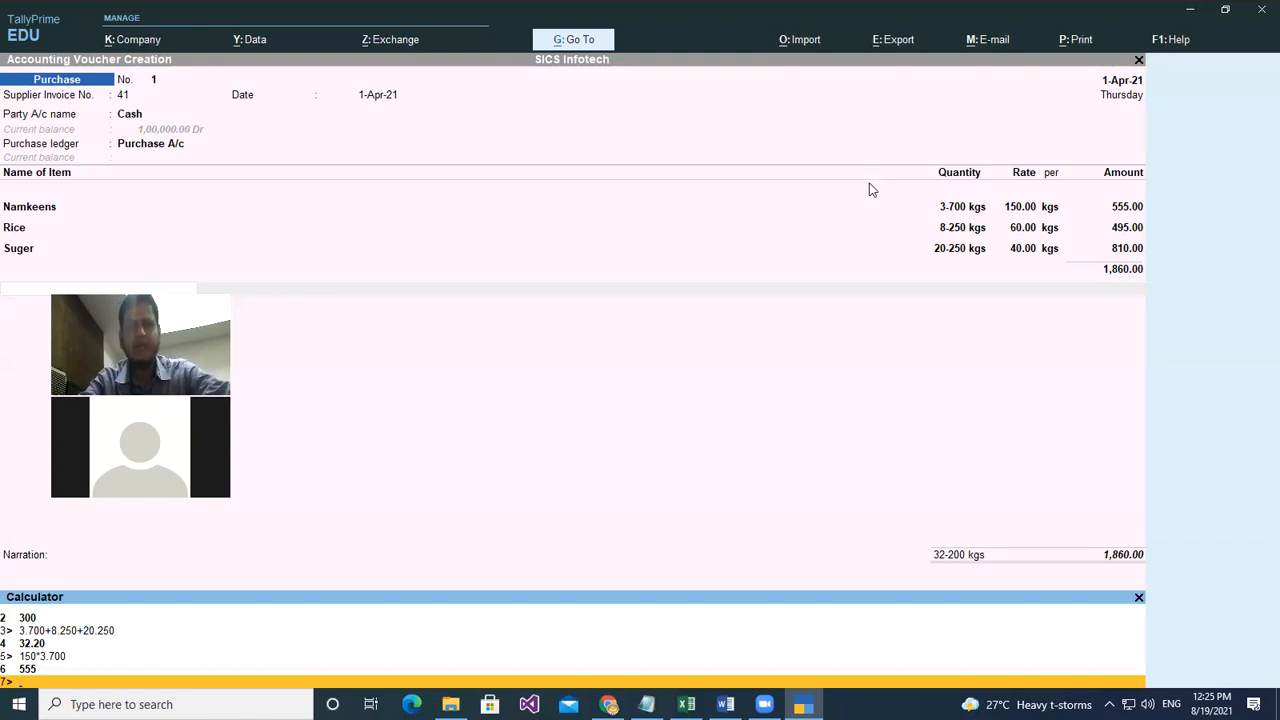
click(725, 704)
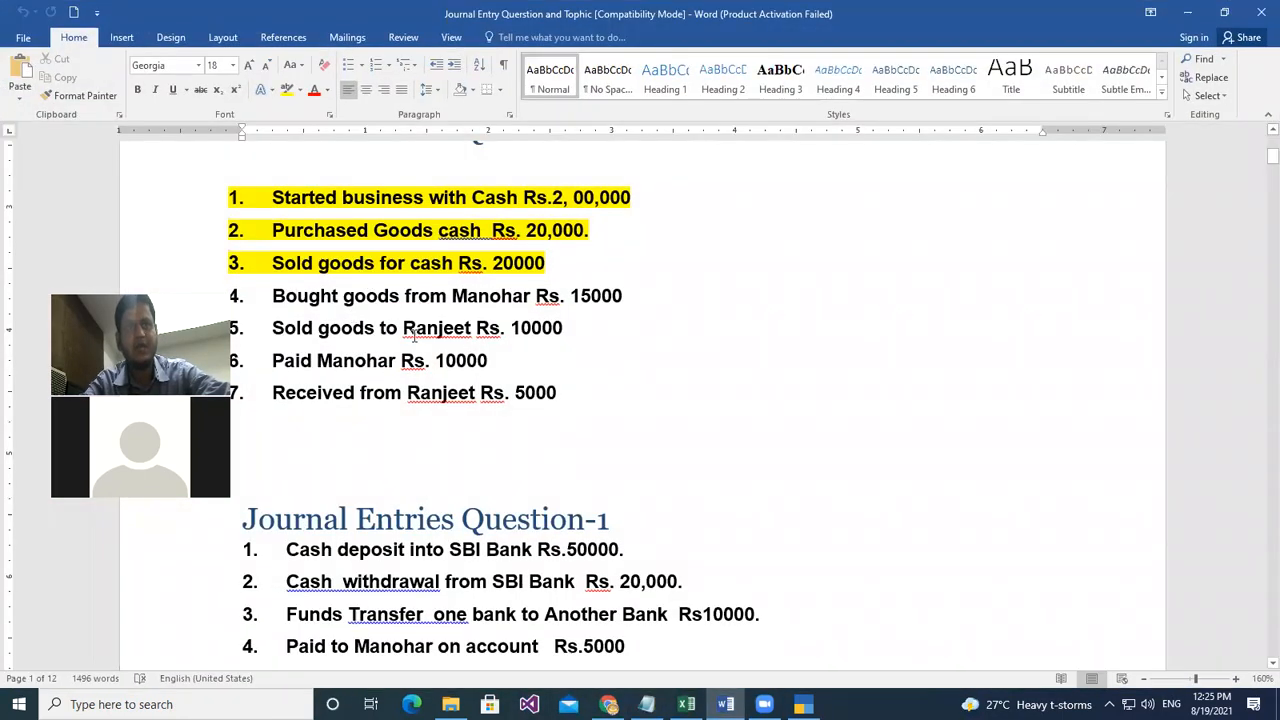
- Select transactions 4–7 in the Word list, deselect them, then select the sixth transaction line
drag(272, 296, 649, 388)
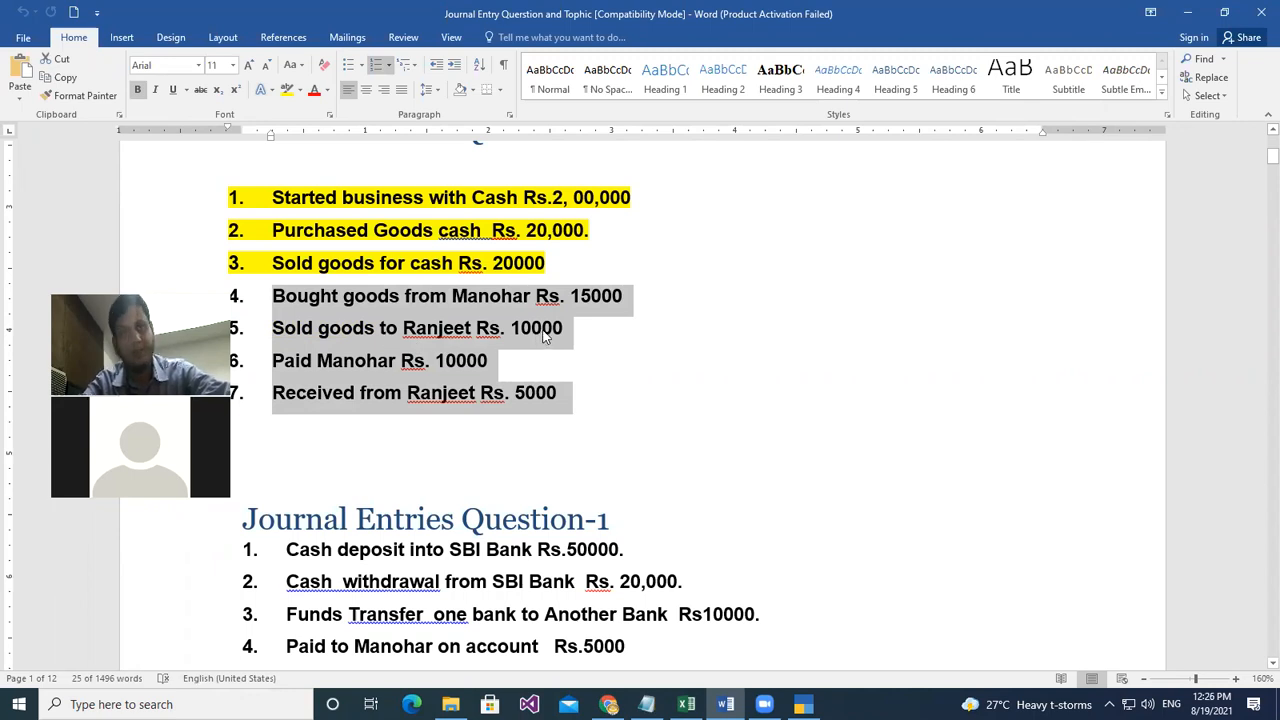
click(296, 360)
drag(345, 360, 503, 363)
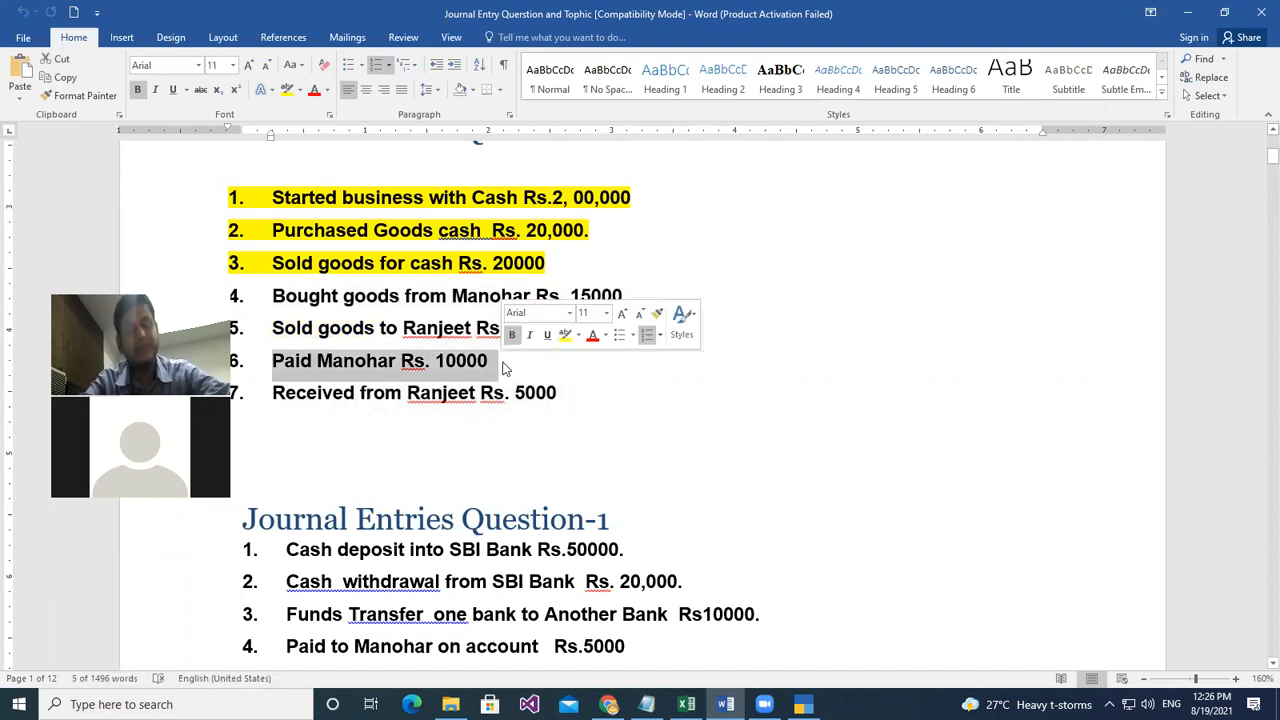